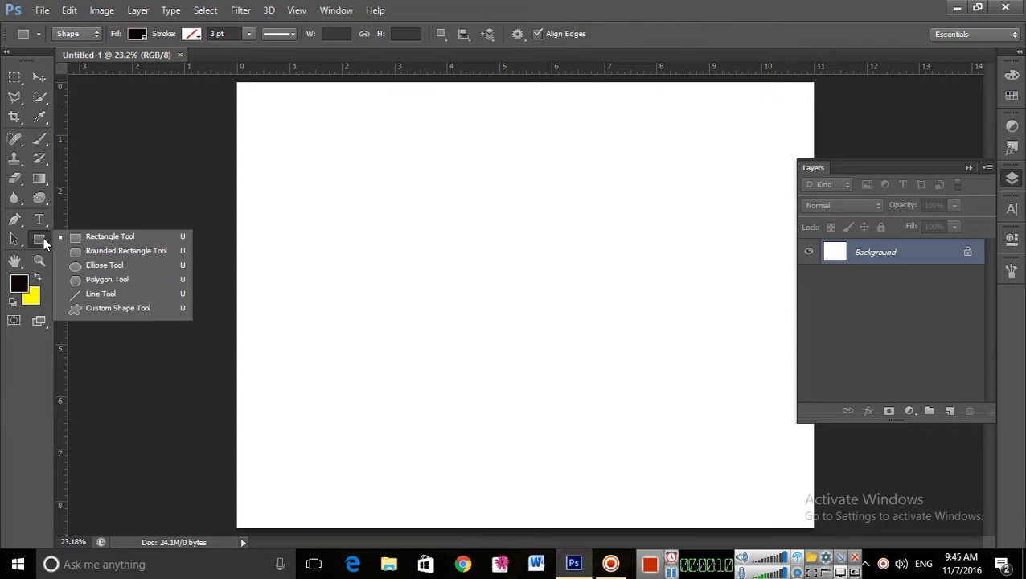
Draw a black circle about 971 px in diameter near the middle of the canvas with the Ellipse tool
click(101, 261)
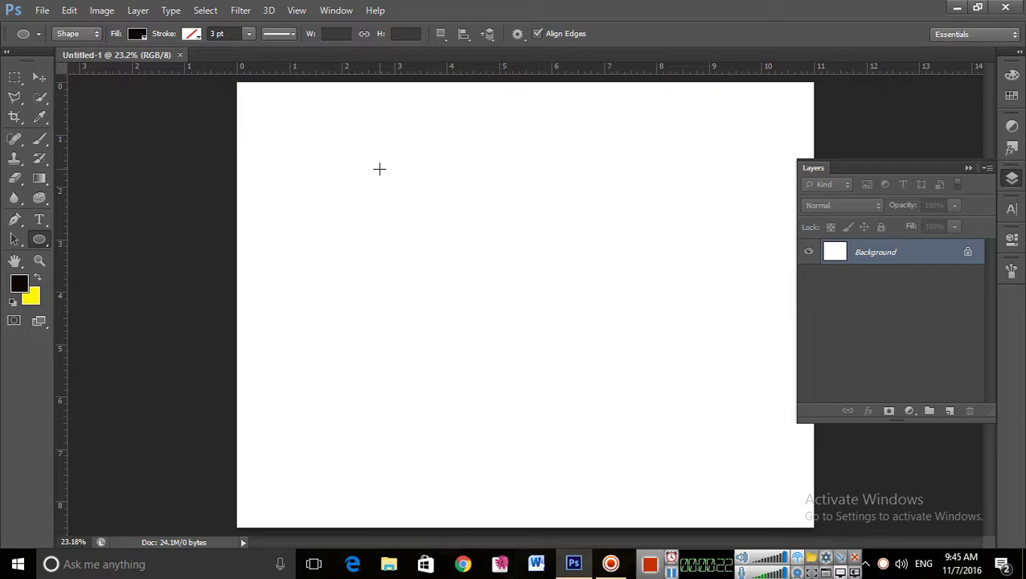
drag(379, 168, 469, 373)
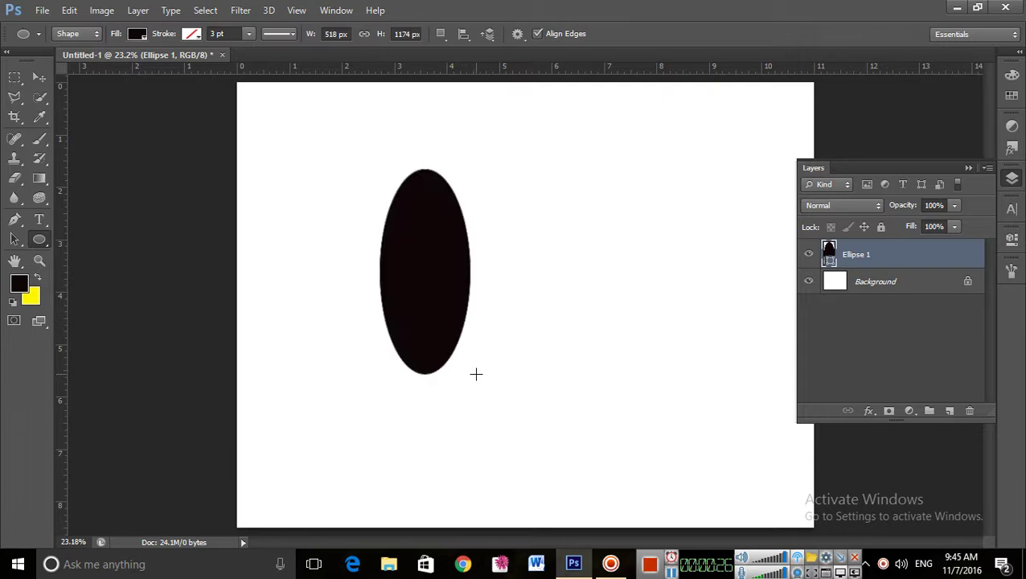
key(ctrl+z)
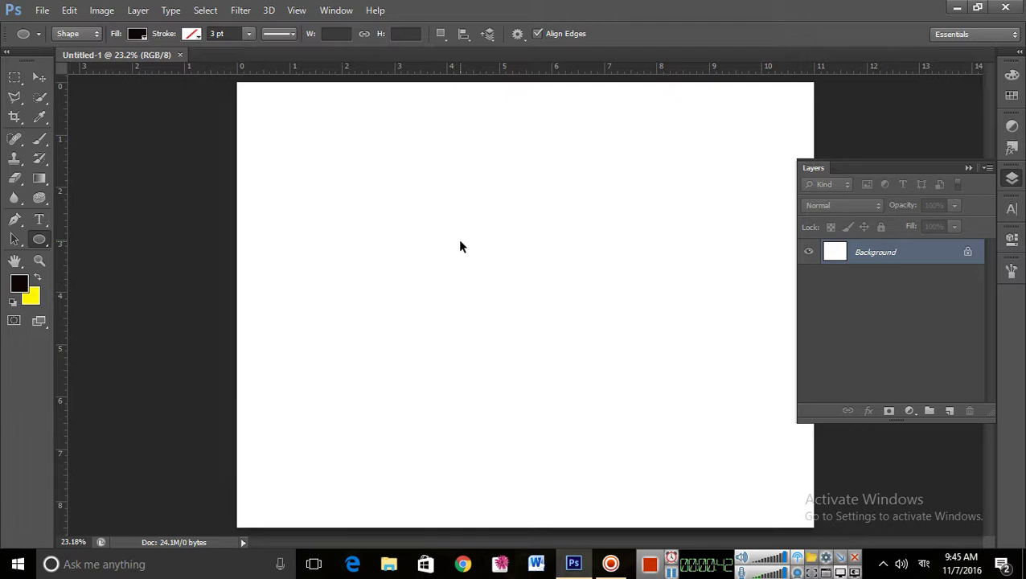
drag(460, 213, 630, 507)
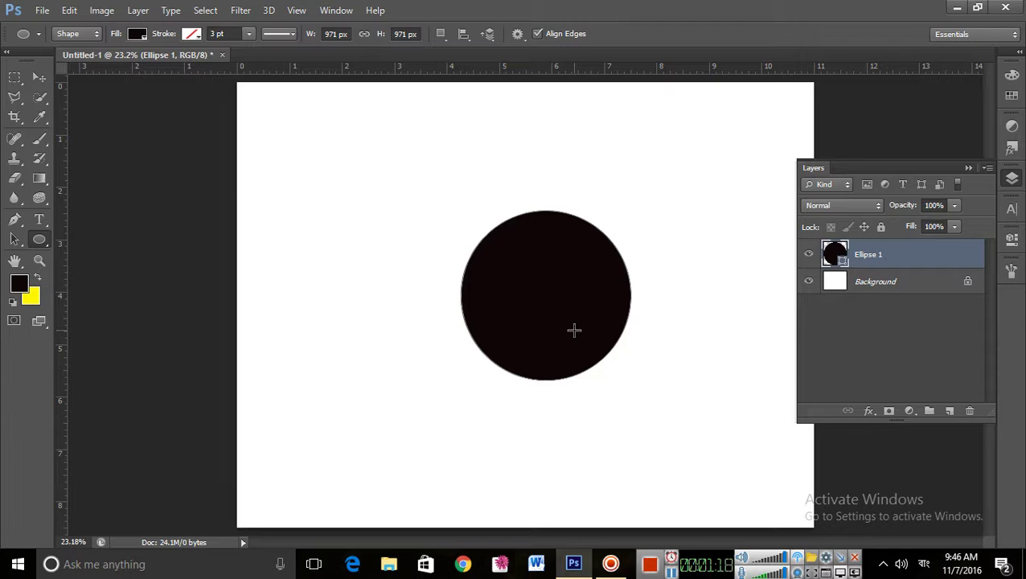
Place the image woman-face-480-712x522.jpg from the first desktop folder in File Explorer into the Photoshop document
click(956, 7)
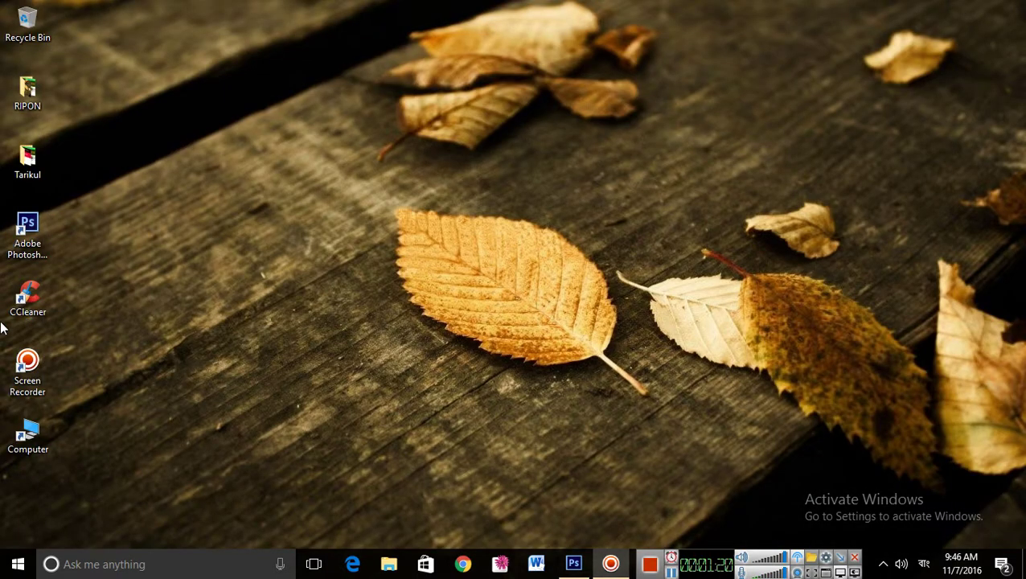
double_click(27, 93)
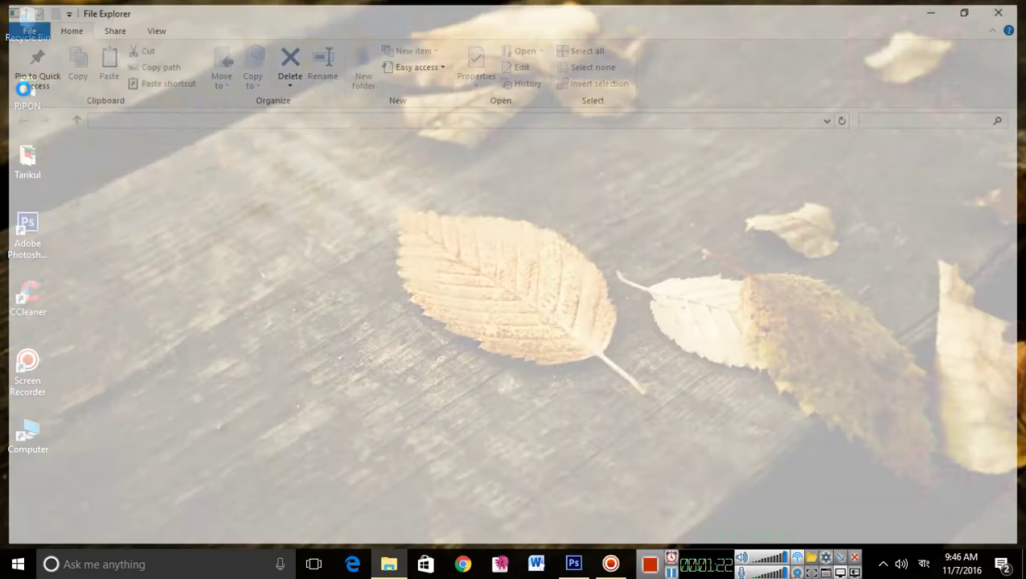
scroll(803, 445, down, 1)
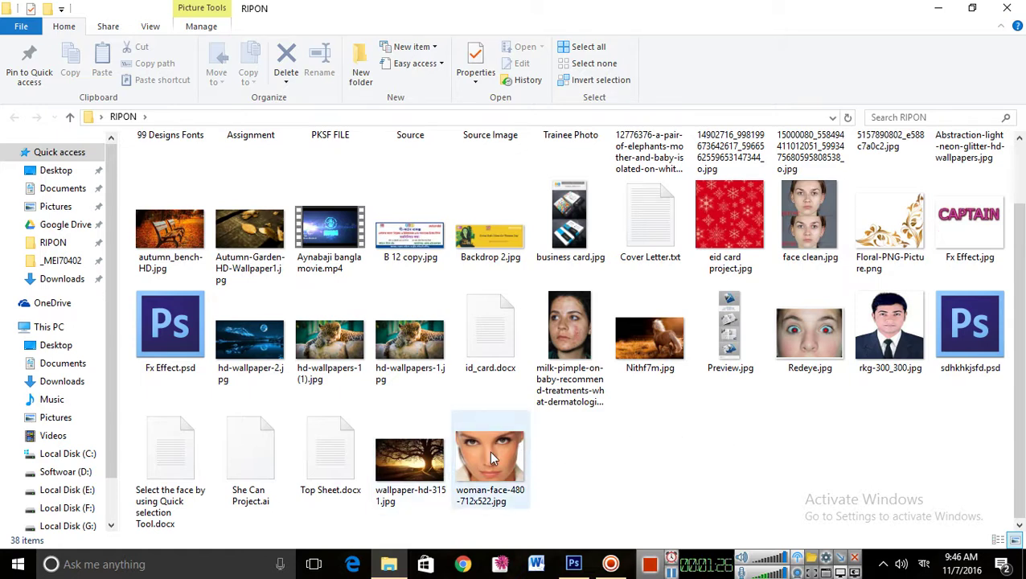
drag(489, 450, 567, 344)
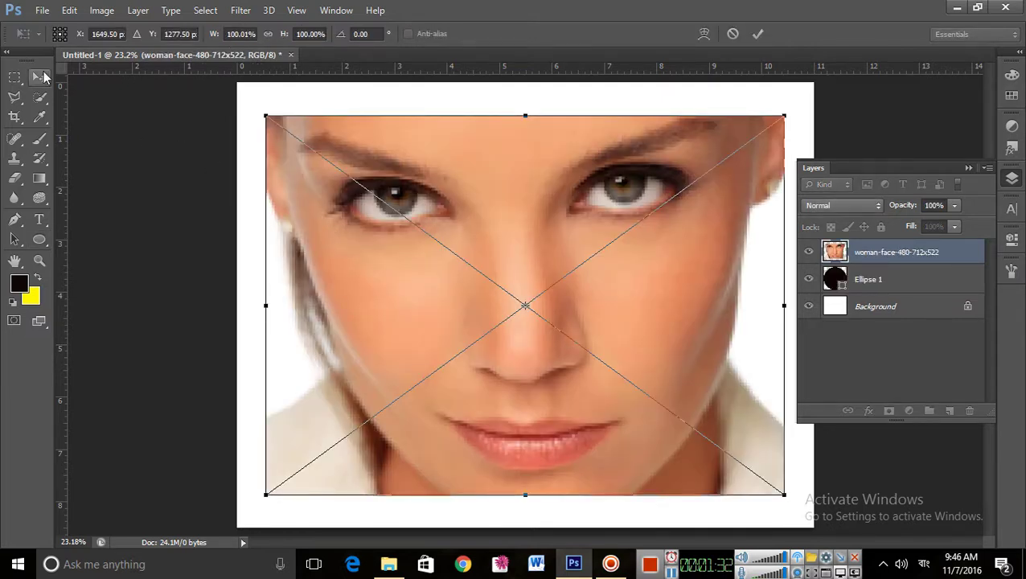
click(42, 77)
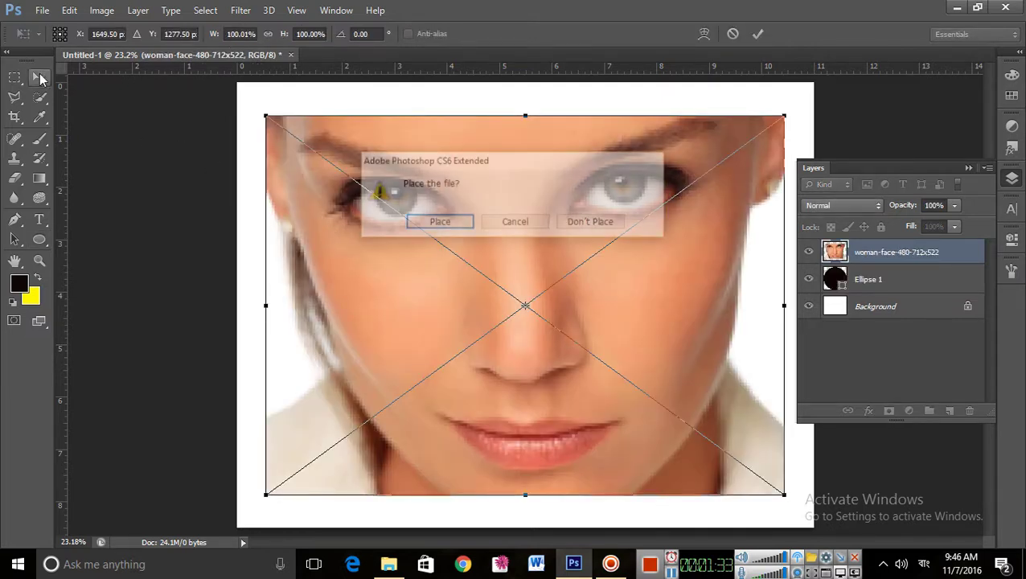
click(439, 223)
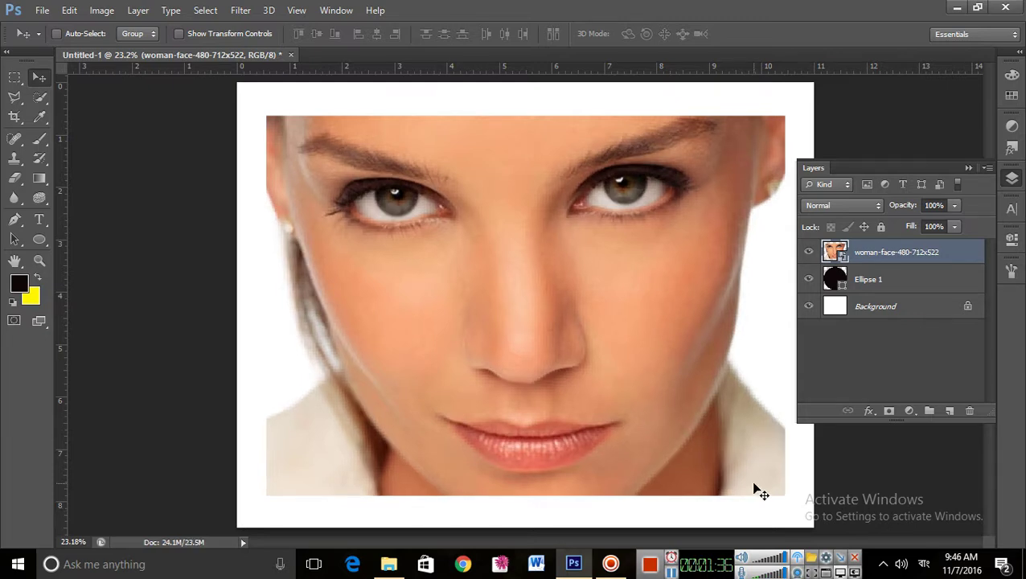
Scale the placed face photo proportionally to about 52% and centre it over the black circle
key(ctrl+t)
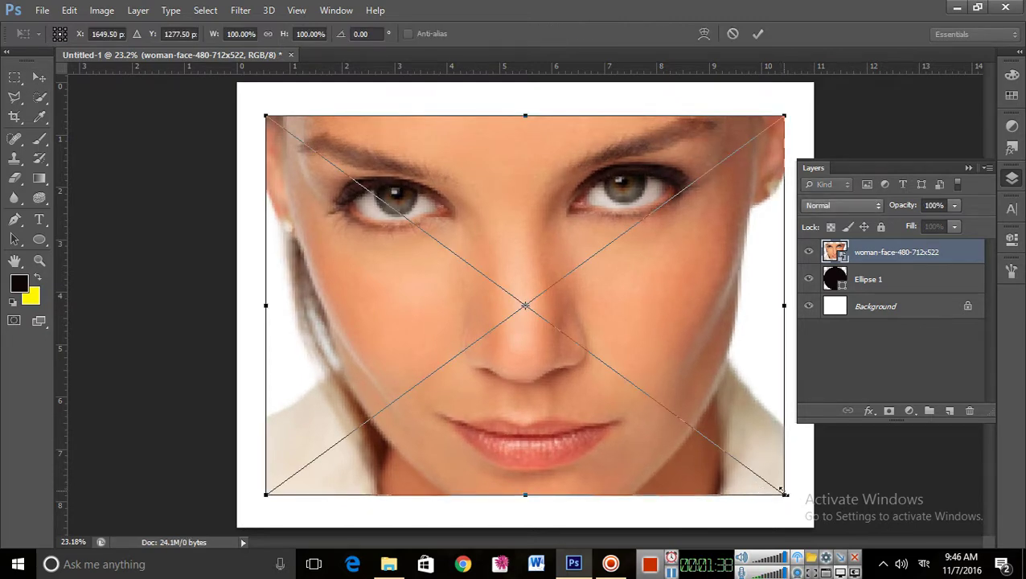
drag(782, 491, 628, 378)
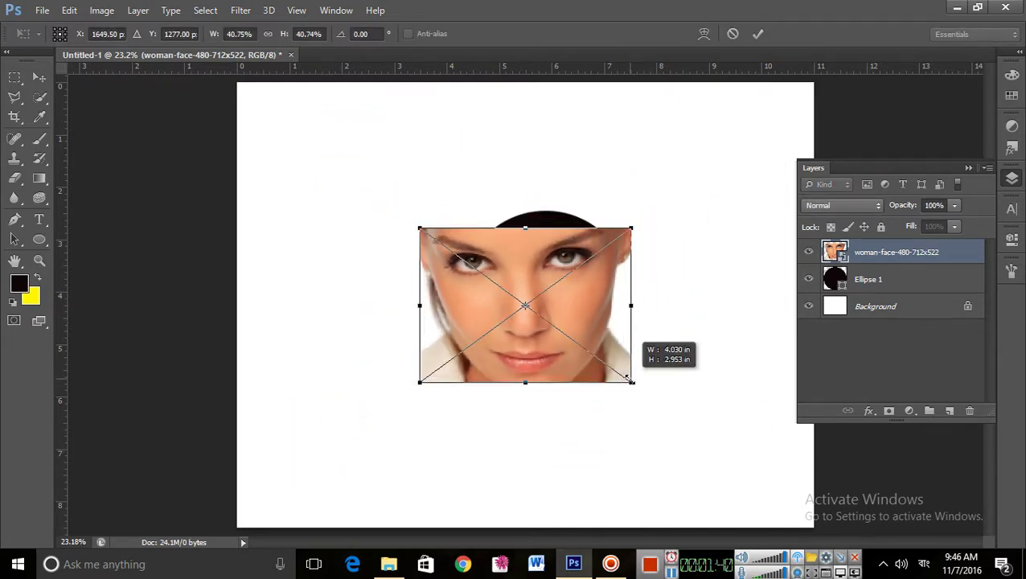
drag(587, 309, 607, 298)
drag(653, 367, 689, 396)
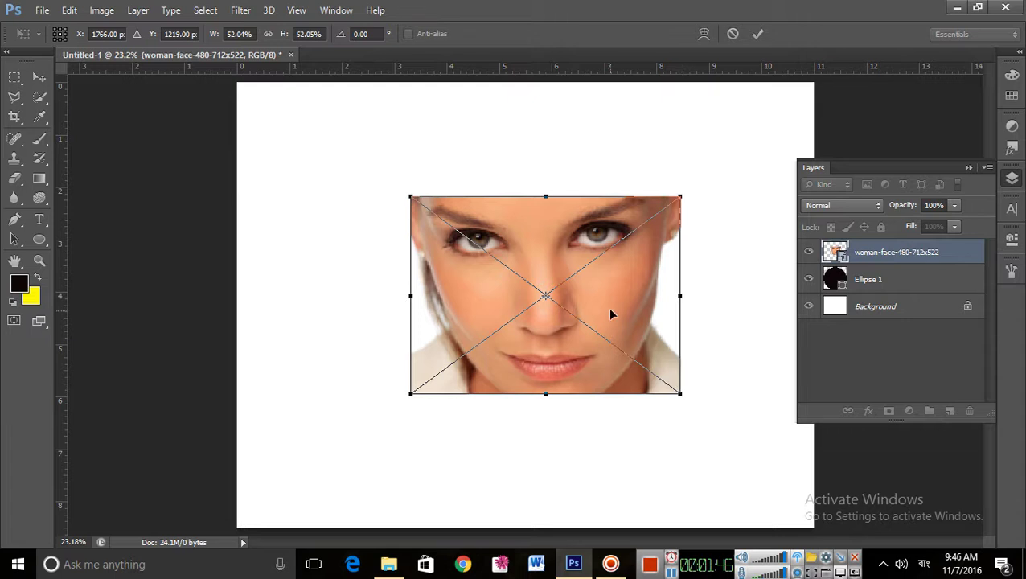
key(Return)
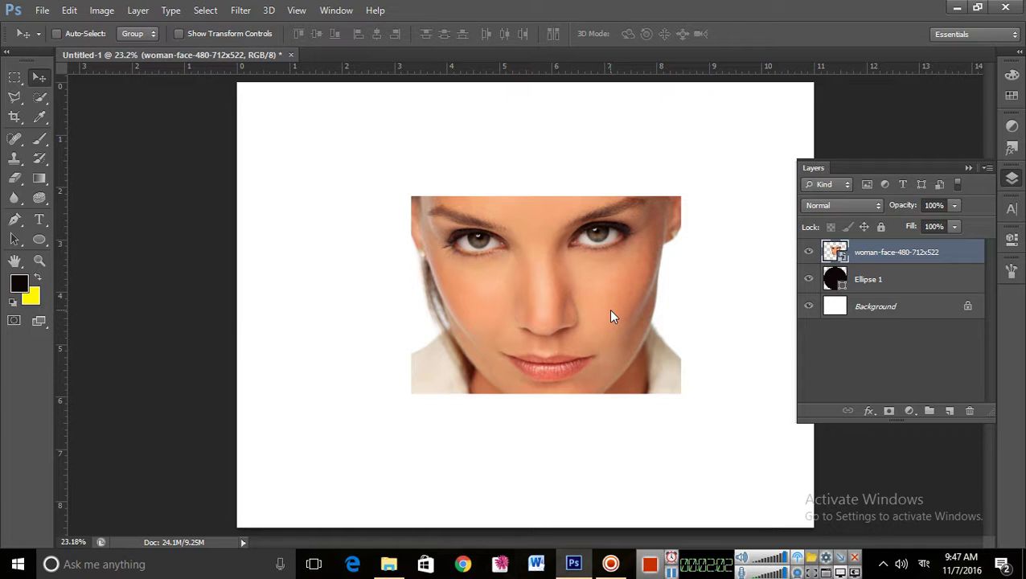
Check the circle beneath the face photo, then clip the photo to the circle with a clipping mask
click(809, 251)
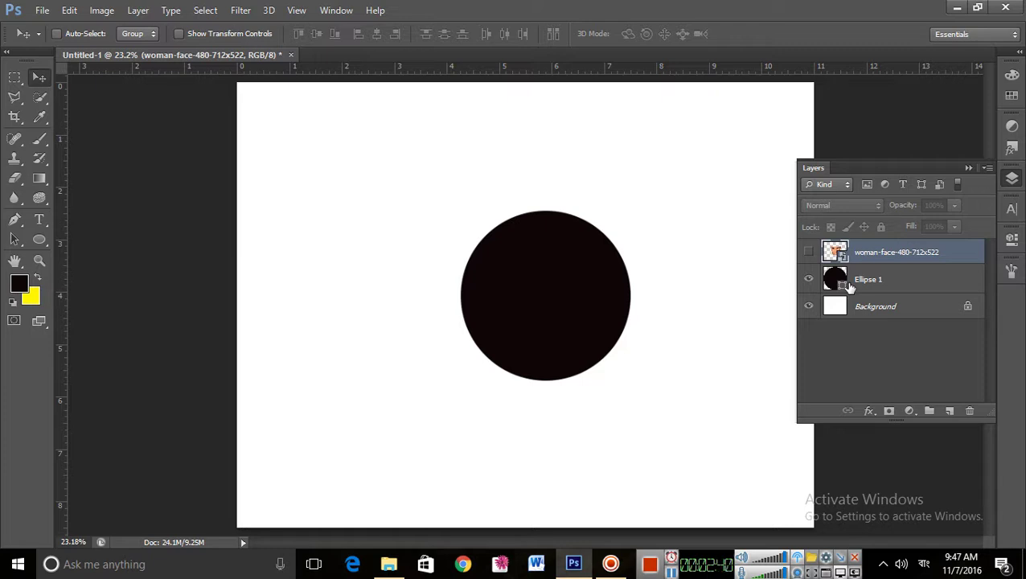
click(809, 253)
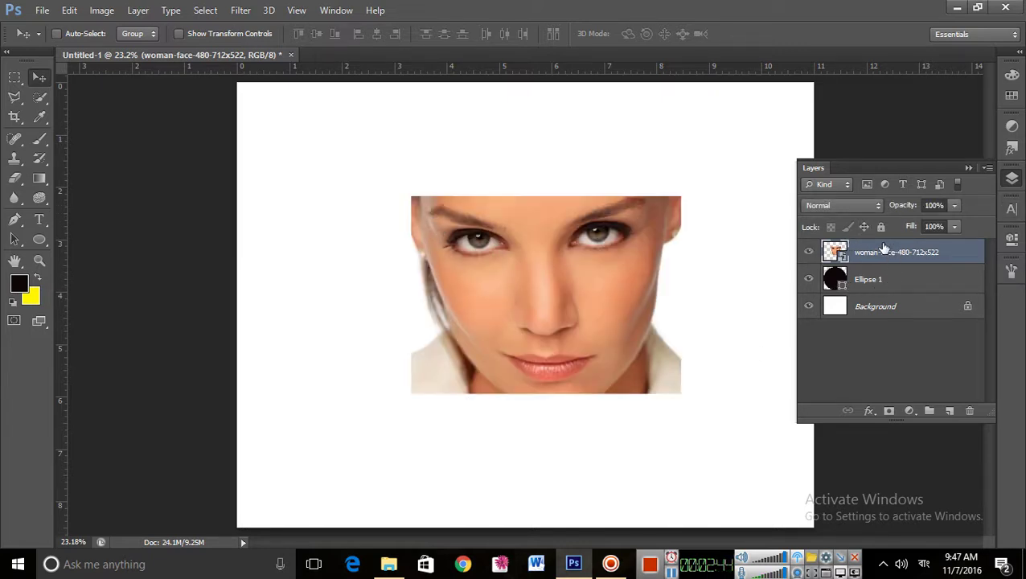
click(988, 169)
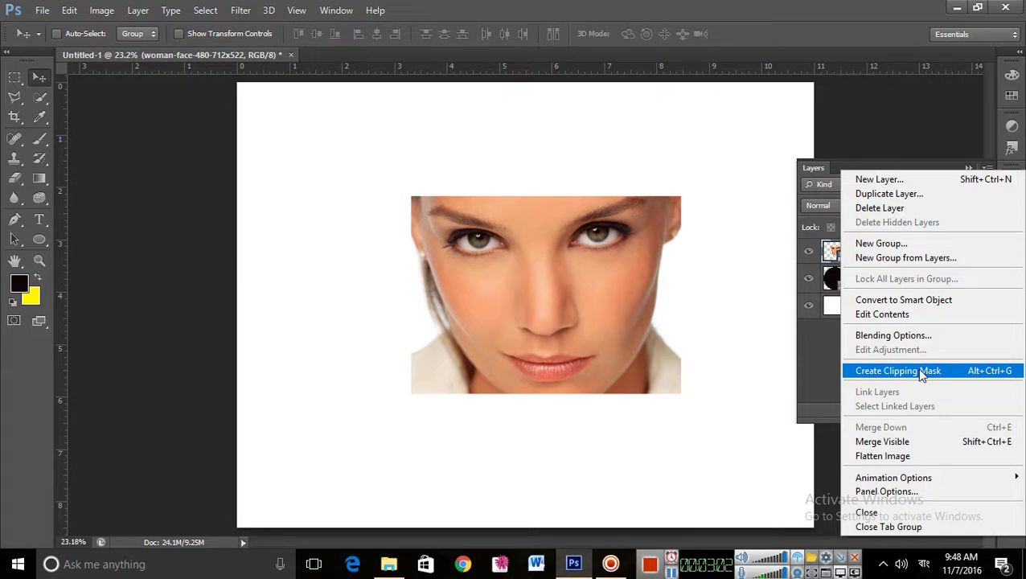
click(923, 376)
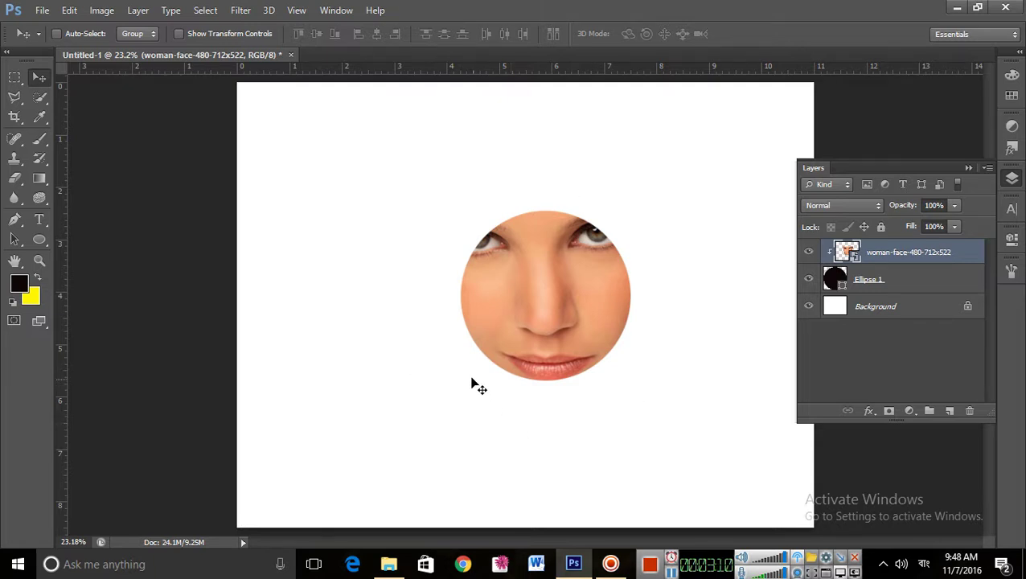
Reposition and slightly resize the clipped face photo so both eyes show inside the circle
mouse_move(557, 267)
mouse_down()
mouse_move(575, 300)
mouse_move(586, 276)
mouse_move(575, 257)
mouse_move(597, 248)
mouse_move(600, 269)
mouse_move(587, 276)
mouse_move(538, 267)
mouse_move(561, 277)
mouse_up()
key(ctrl+t)
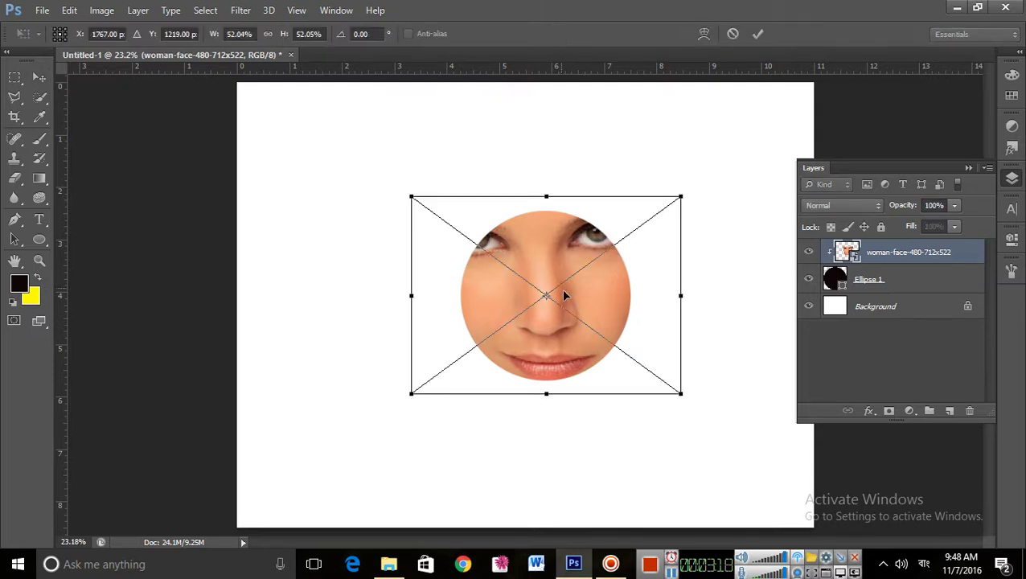
mouse_move(684, 397)
mouse_down()
mouse_move(708, 426)
mouse_move(634, 374)
mouse_move(677, 403)
mouse_up()
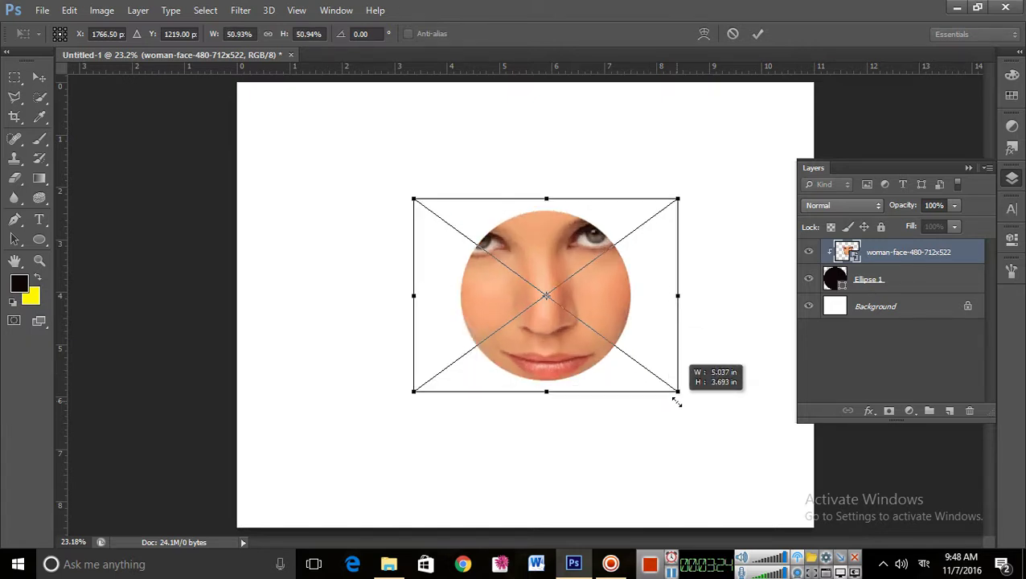
mouse_move(591, 289)
mouse_down()
mouse_move(612, 325)
mouse_move(606, 283)
mouse_up()
drag(607, 299, 592, 304)
drag(681, 404, 690, 411)
drag(598, 320, 598, 320)
key(Return)
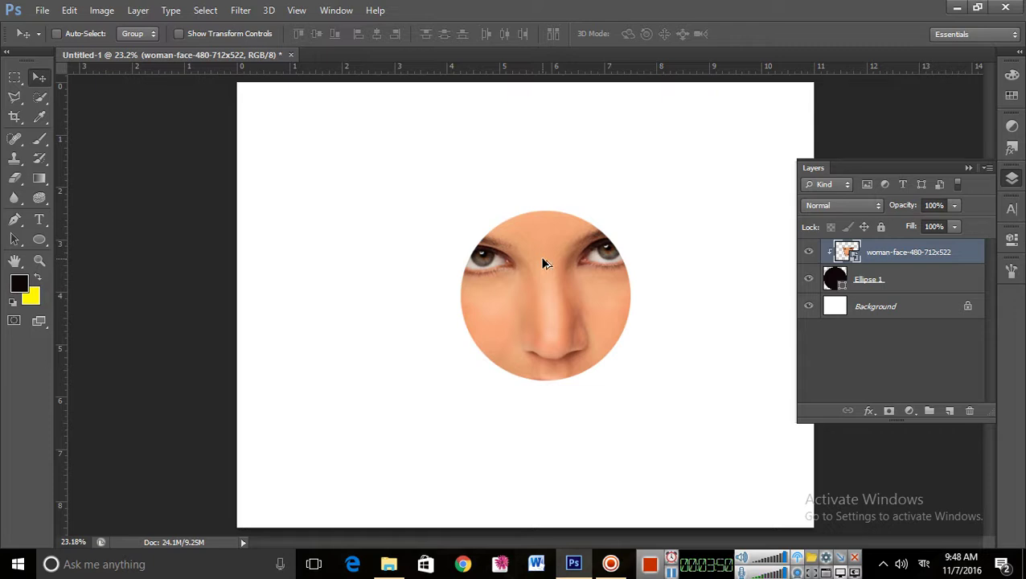
Undo the clipping mask, the placed photo and the circle, back to the blank background
key(ctrl+alt+z)
key(ctrl+alt+z)
key(ctrl+alt+z)
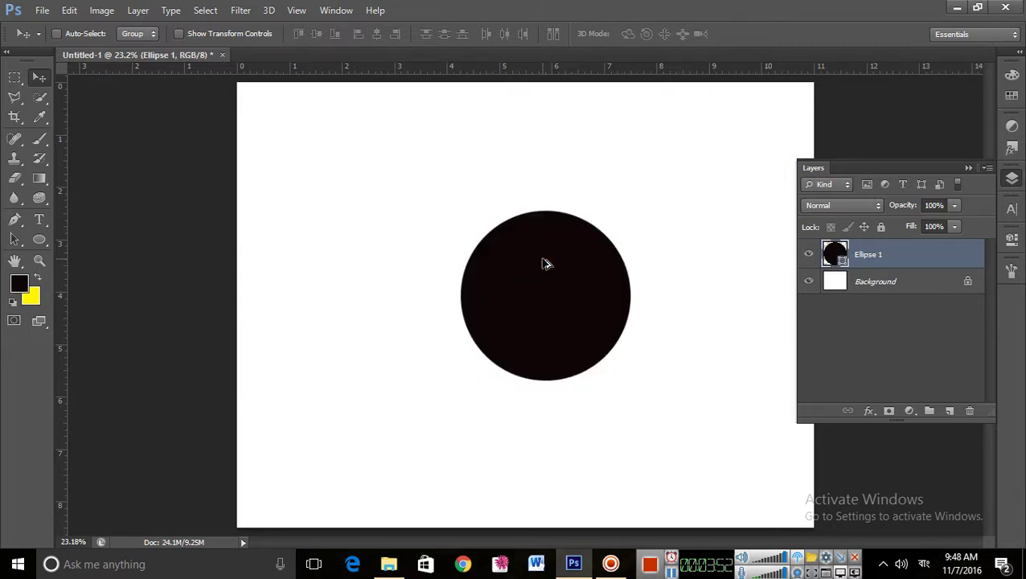
key(ctrl+alt+z)
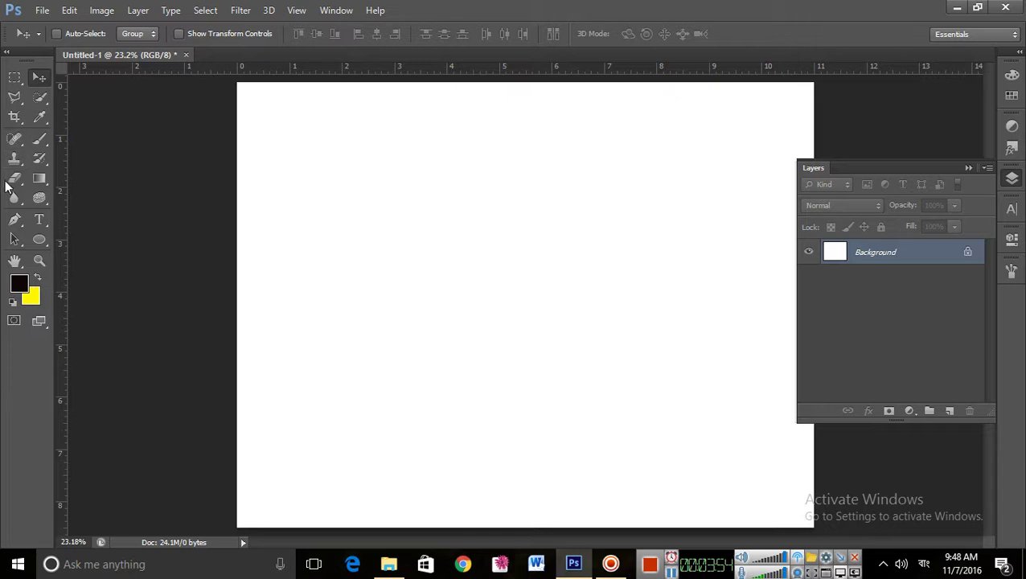
Draw a closed, curved freeform black shape about 1749 by 1389 px in the middle of the canvas with the Pen tool
click(15, 220)
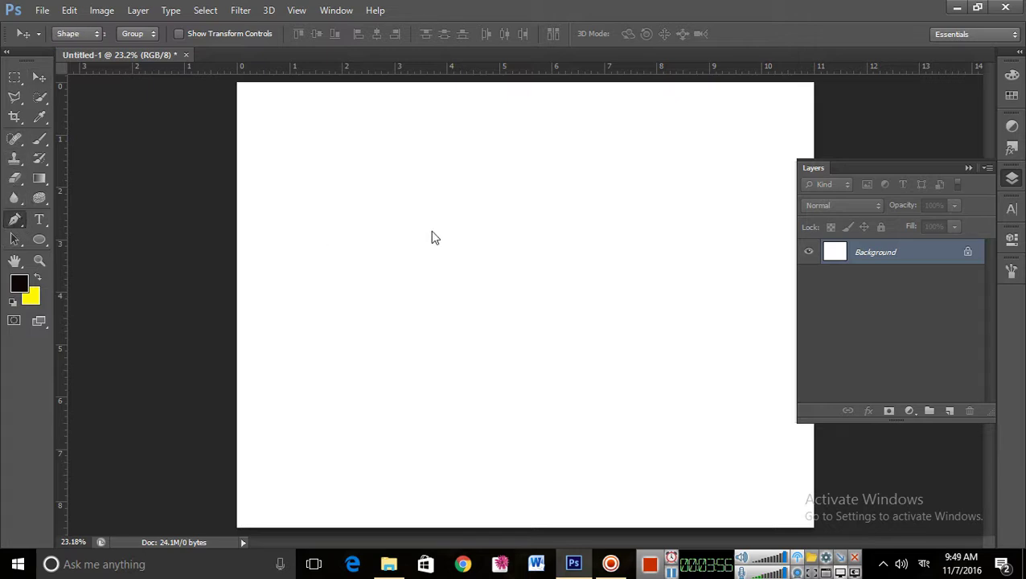
click(375, 224)
drag(536, 186, 591, 226)
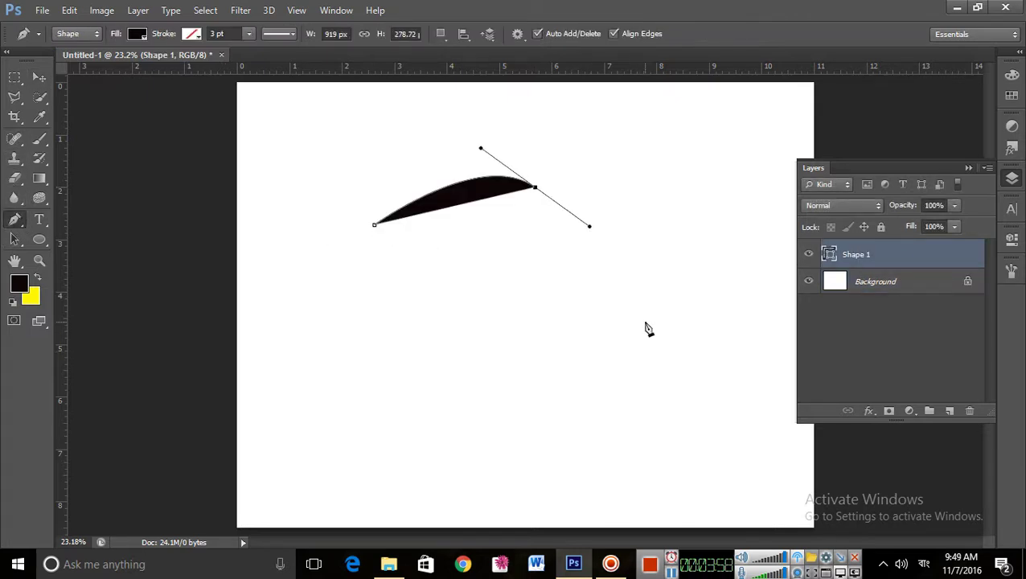
drag(646, 322, 598, 373)
drag(494, 407, 520, 454)
drag(370, 372, 326, 401)
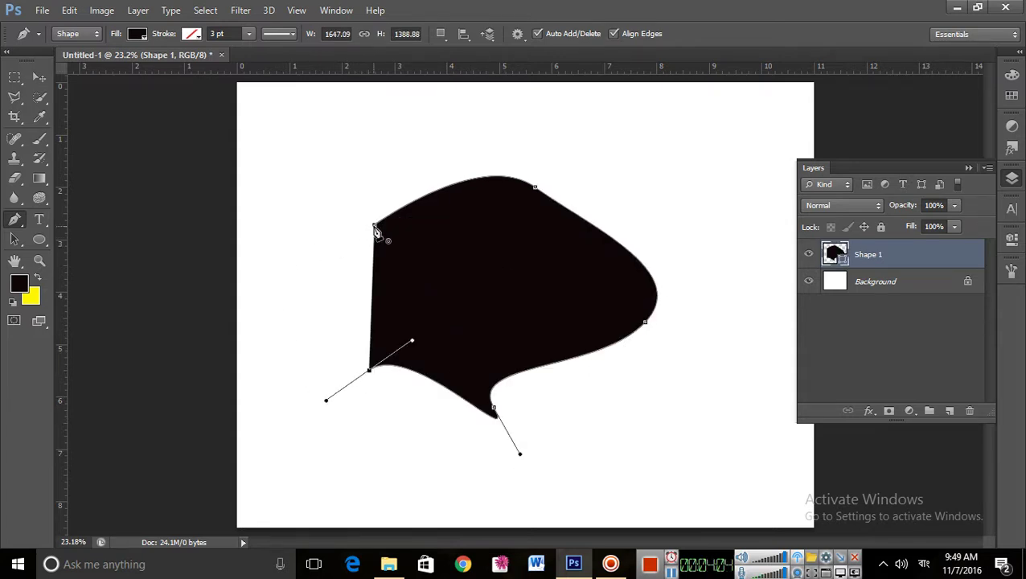
drag(373, 232, 323, 282)
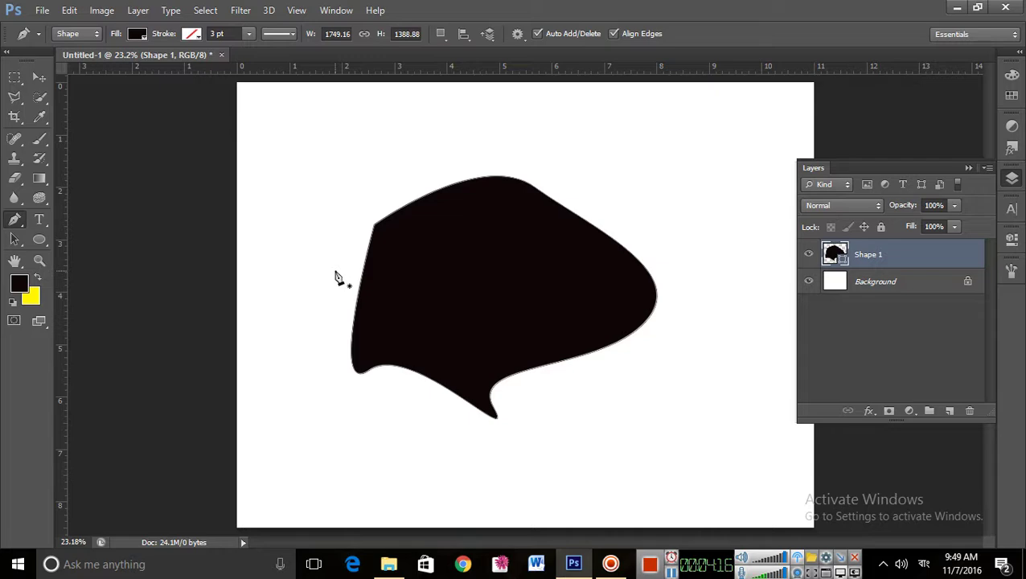
Place the image hd-wallpapers-1.jpg from the open File Explorer folder into the Photoshop document
click(957, 7)
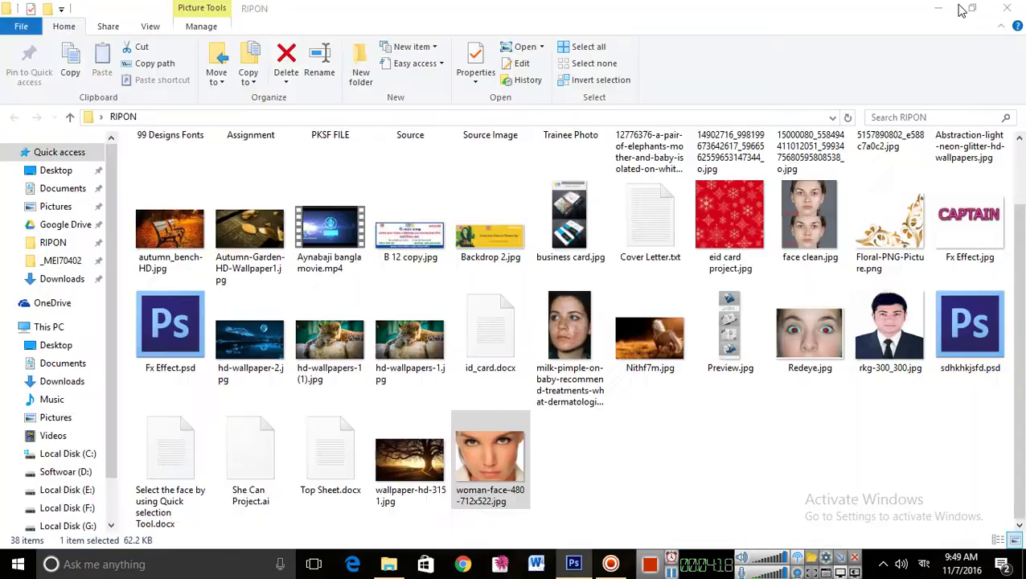
scroll(708, 450, up, 1)
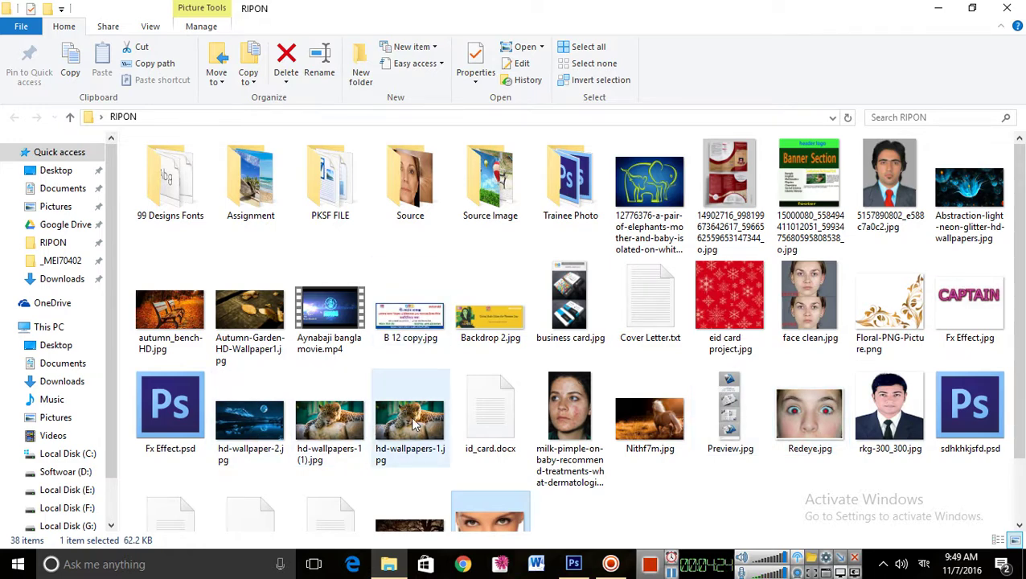
drag(414, 426, 566, 393)
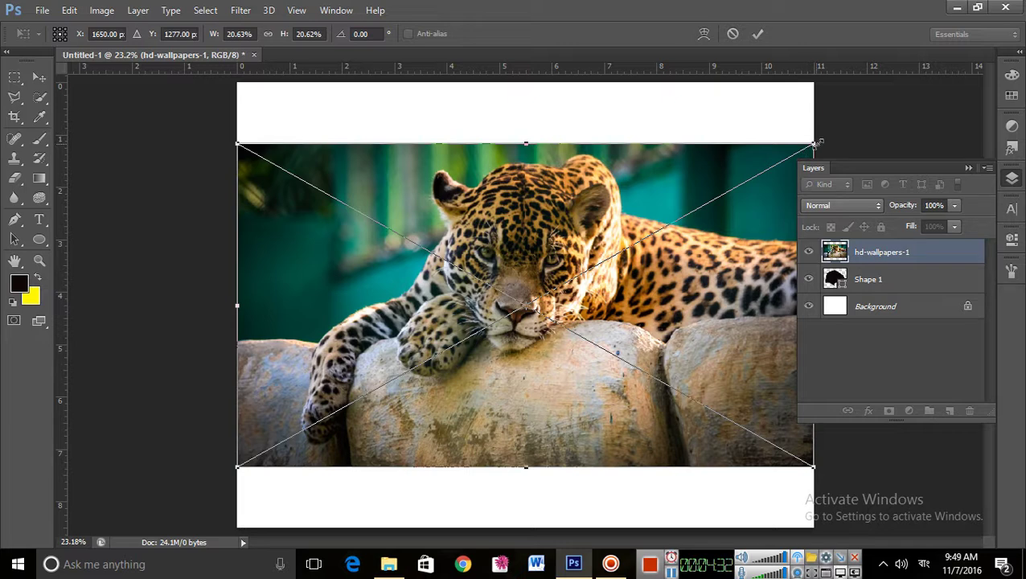
Scale the placed leopard image proportionally to about 14%, position it over the freeform shape and commit the placement
drag(817, 144, 688, 206)
drag(588, 342, 566, 324)
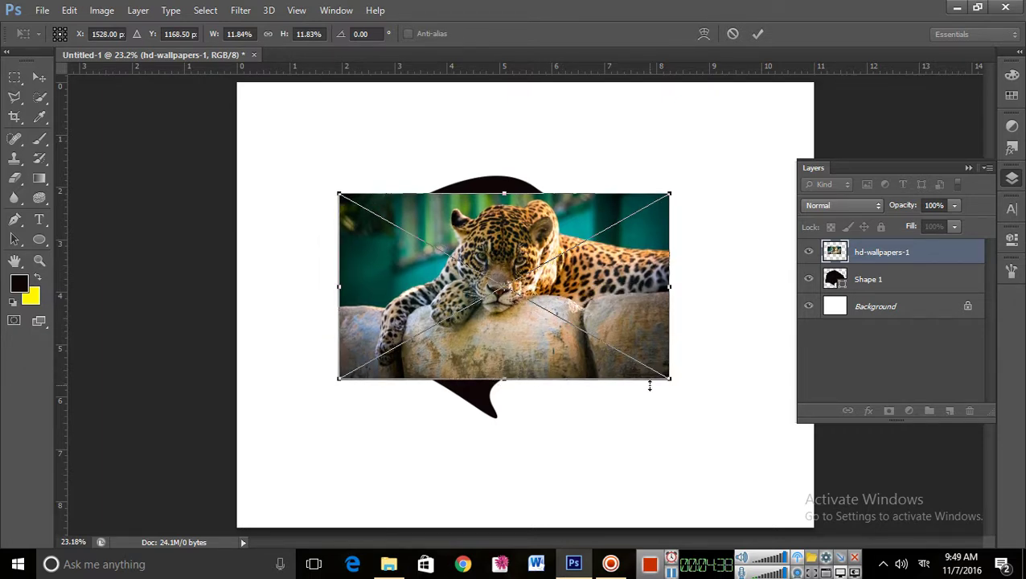
drag(680, 387, 701, 397)
mouse_move(622, 322)
mouse_down()
mouse_move(621, 333)
mouse_move(620, 323)
mouse_up()
key(Return)
Clip the leopard image to the freeform shape with a clipping mask
key(p)
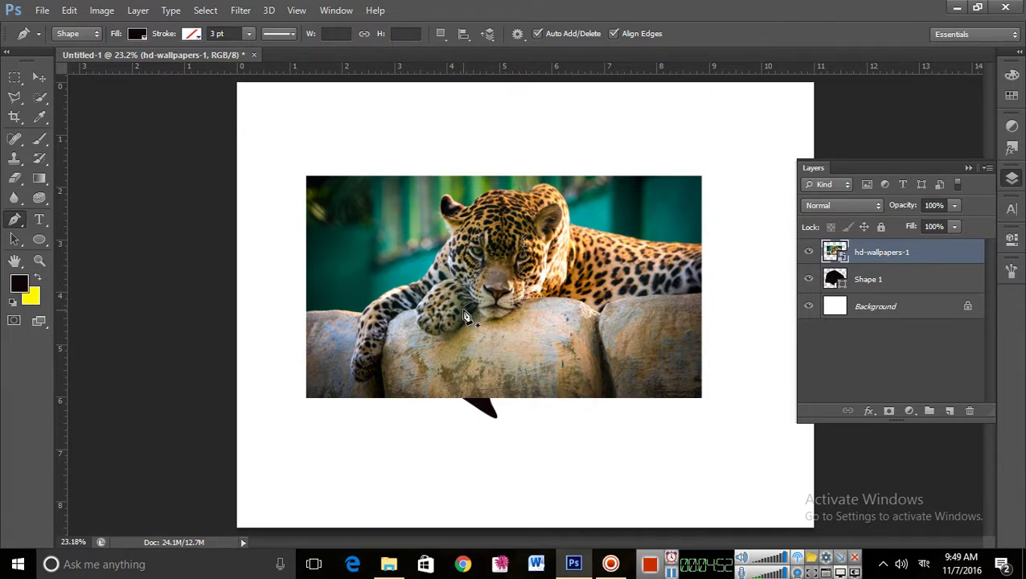
key(ctrl+alt+g)
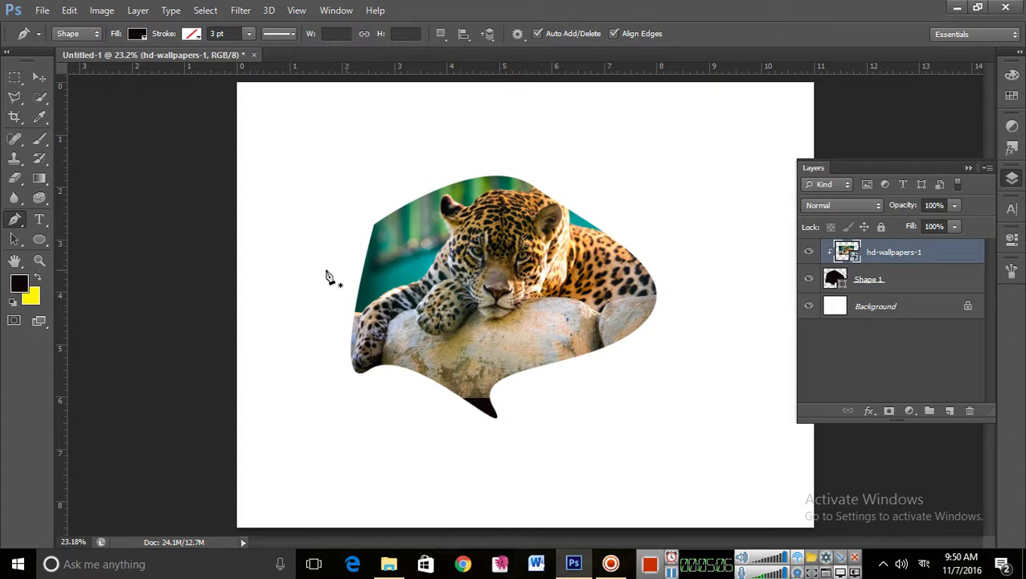
Try scaling the clipped leopard image proportionally to about 18% and repositioning it inside the freeform shape, and undo the transformation
key(v)
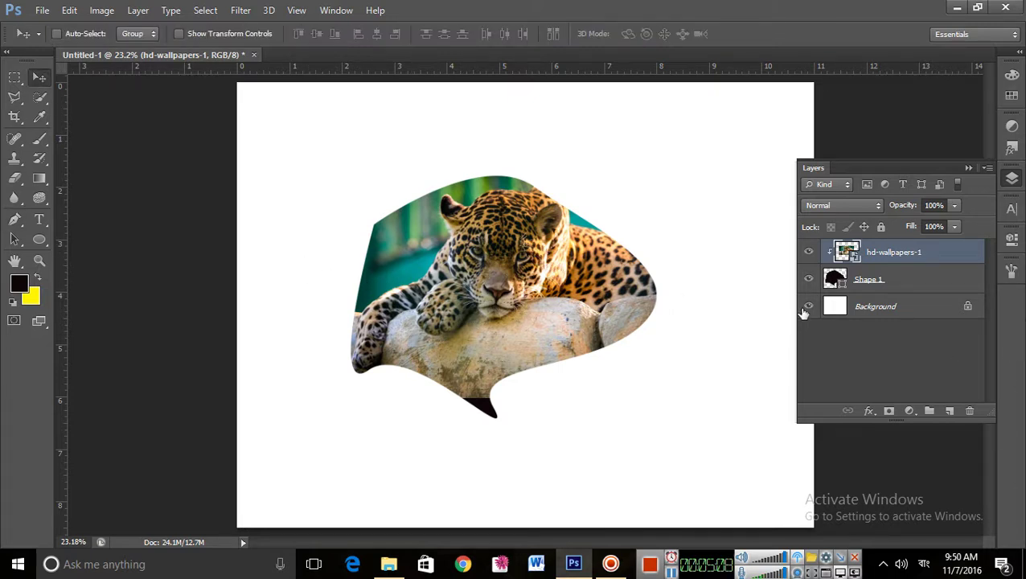
click(877, 256)
mouse_move(532, 295)
mouse_down()
mouse_move(434, 317)
mouse_move(516, 266)
mouse_move(561, 275)
mouse_move(533, 281)
mouse_up()
key(ctrl+t)
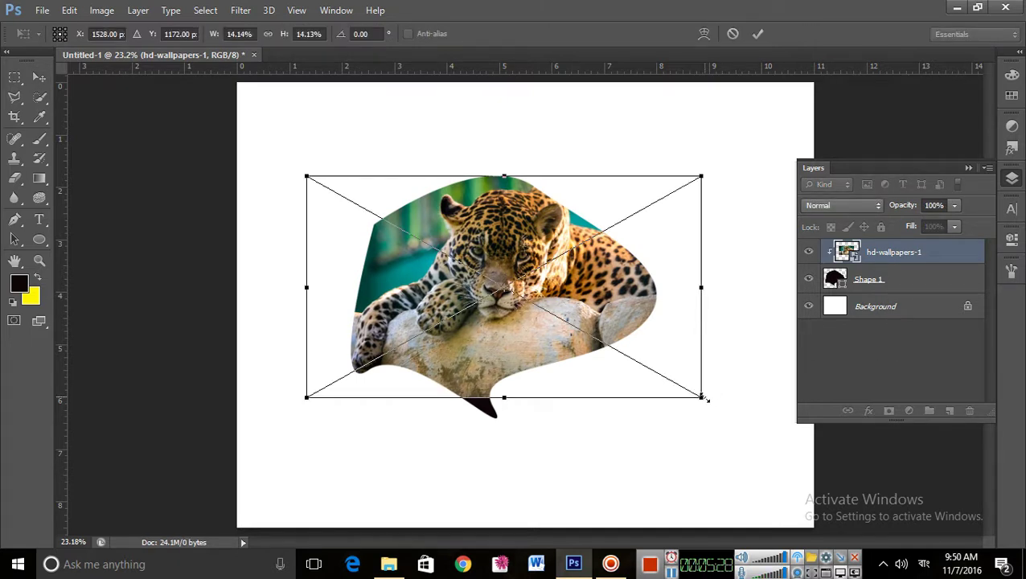
drag(704, 397, 761, 430)
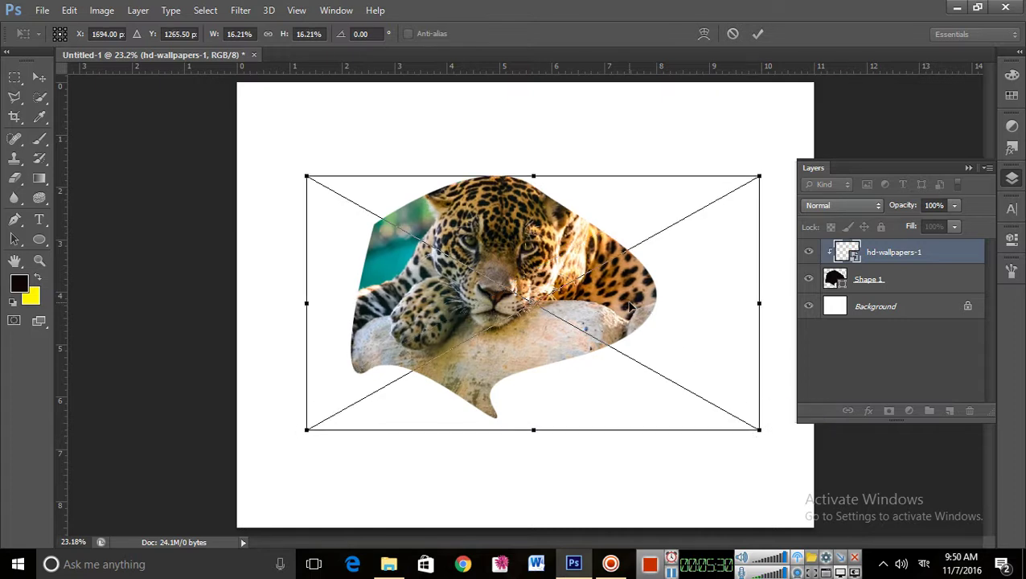
drag(631, 308, 574, 321)
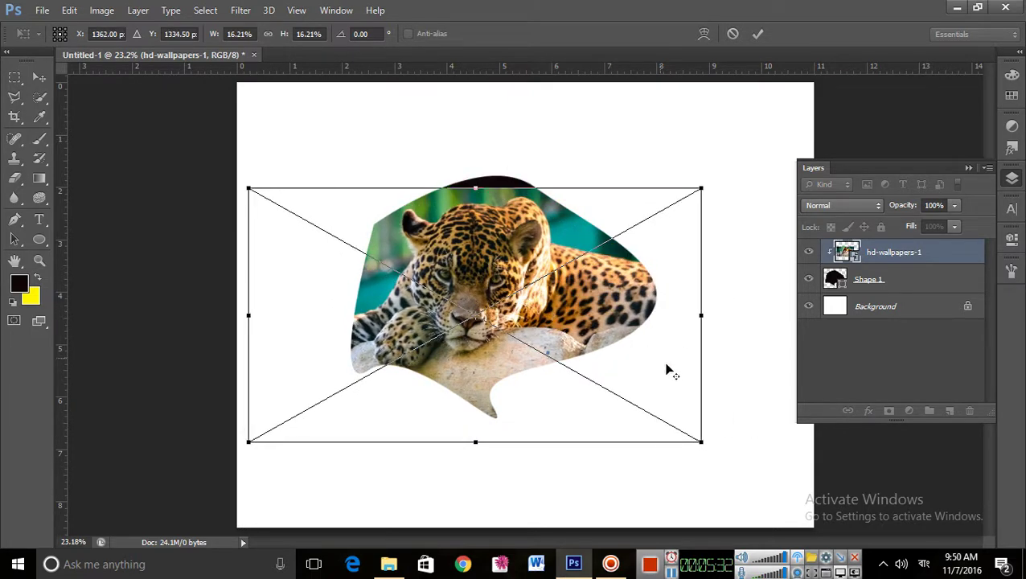
drag(703, 442, 732, 463)
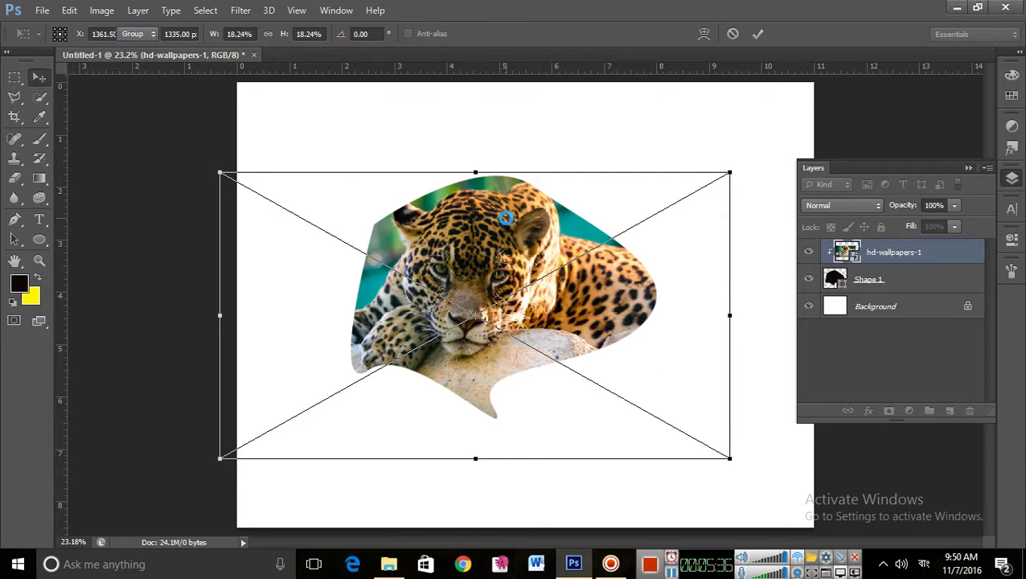
key(Return)
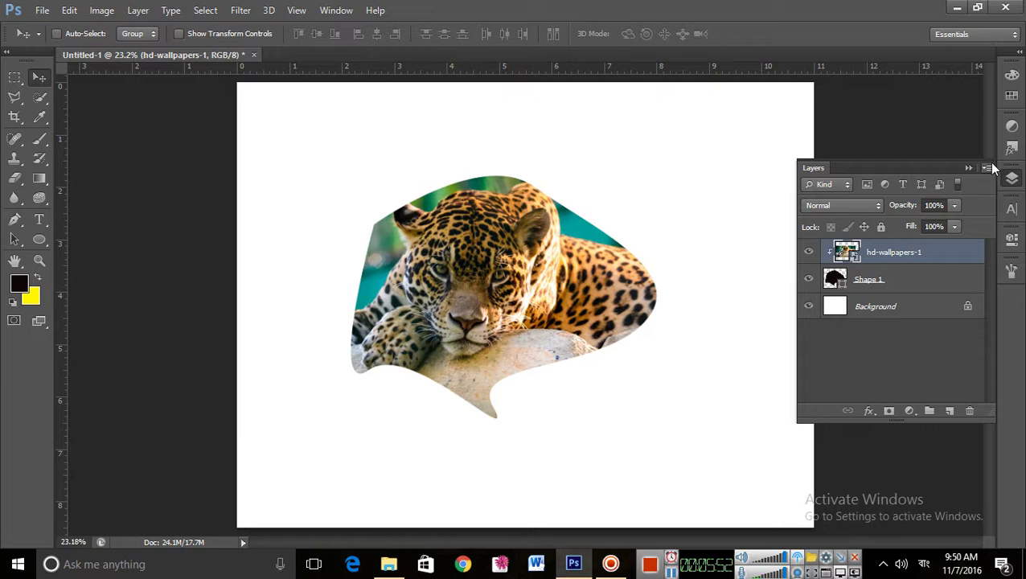
key(ctrl+z)
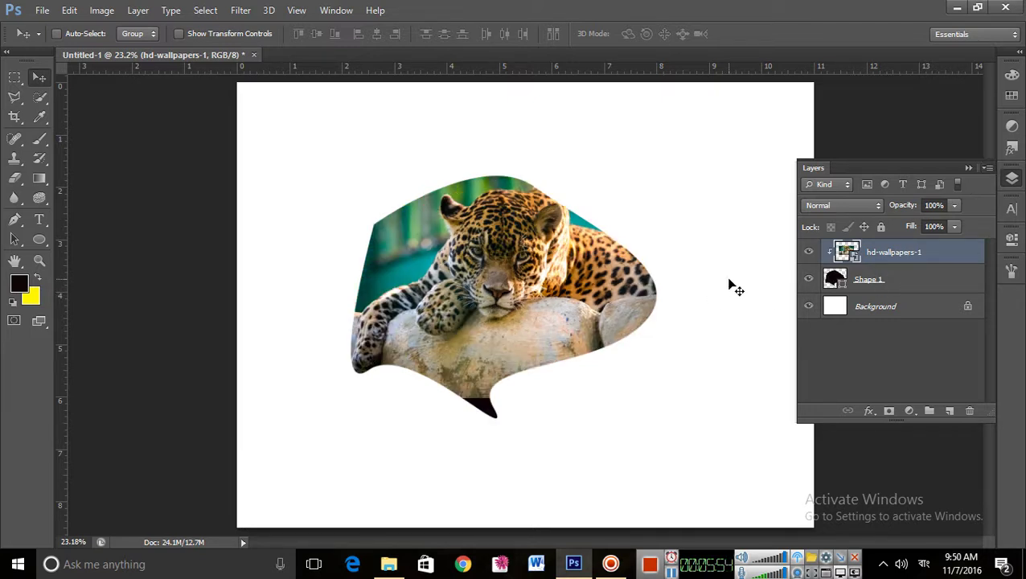
Release the leopard image's clipping mask and move the hd-wallpapers-1 layer below the Shape 1 layer
key(ctrl+alt+g)
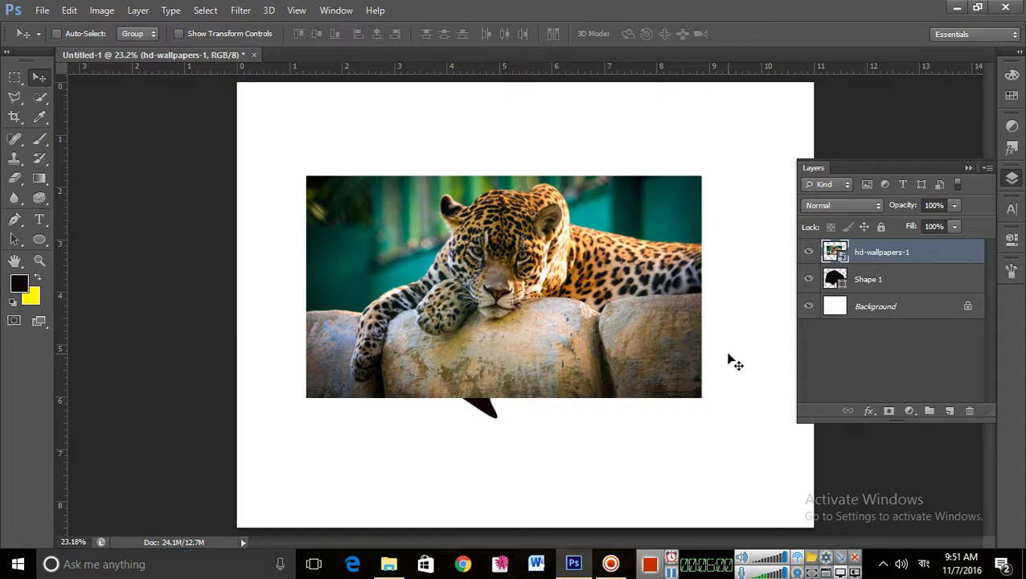
drag(866, 254, 867, 290)
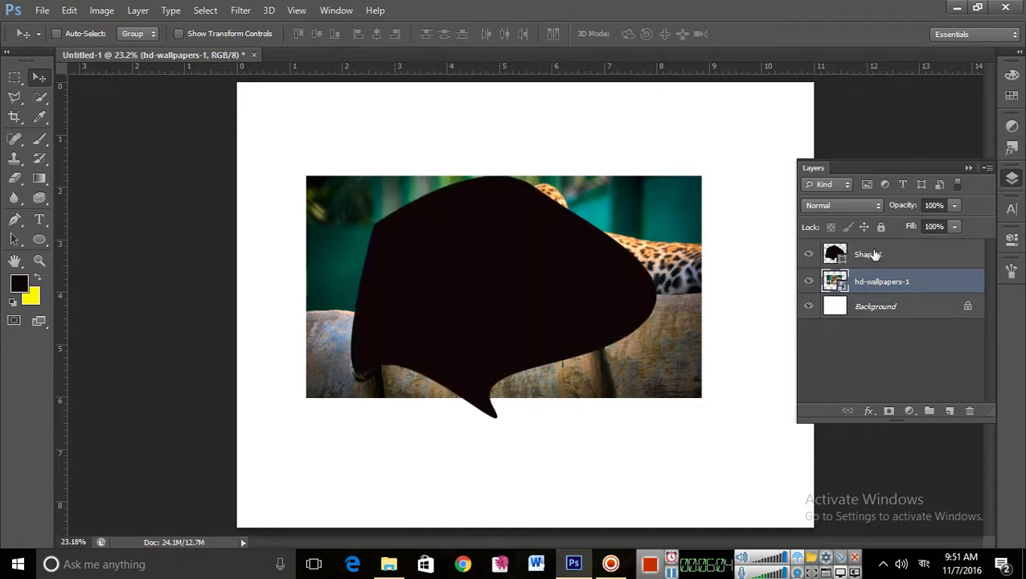
Try clipping the Shape 1 layer to the hd-wallpapers-1 layer beneath it, releasing and reapplying the clipping mask
click(872, 255)
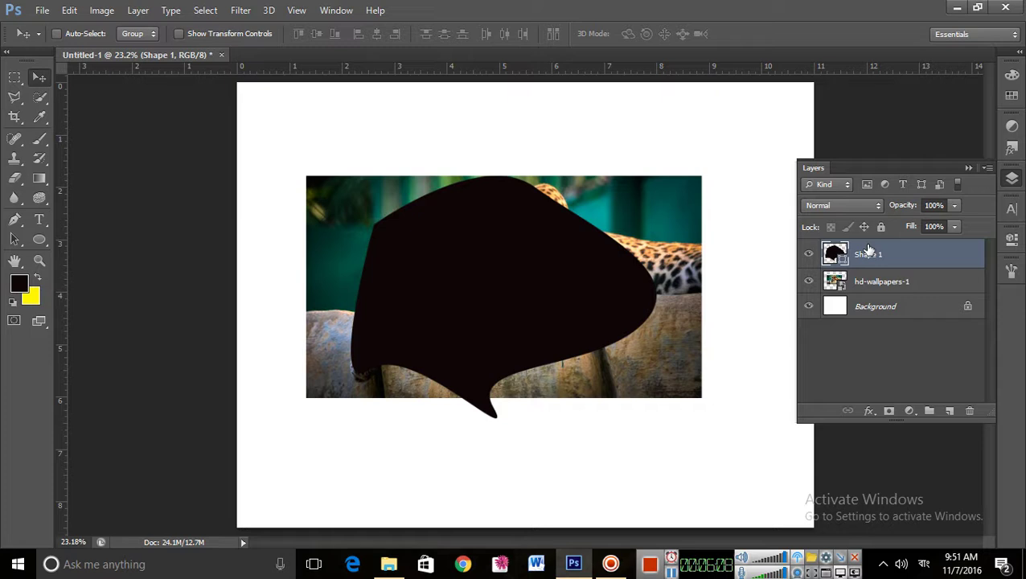
key(ctrl+alt+g)
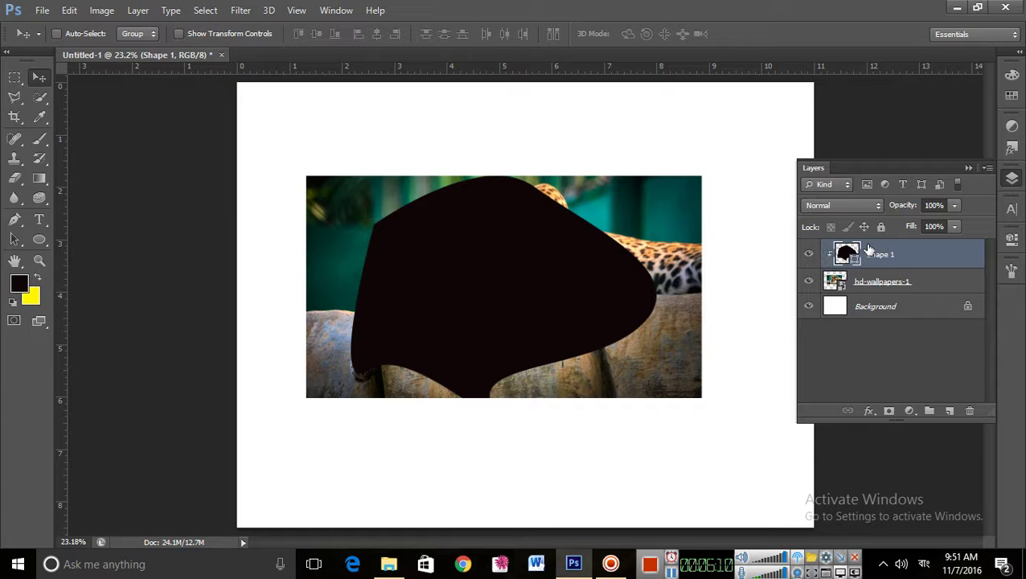
key(ctrl+alt+g)
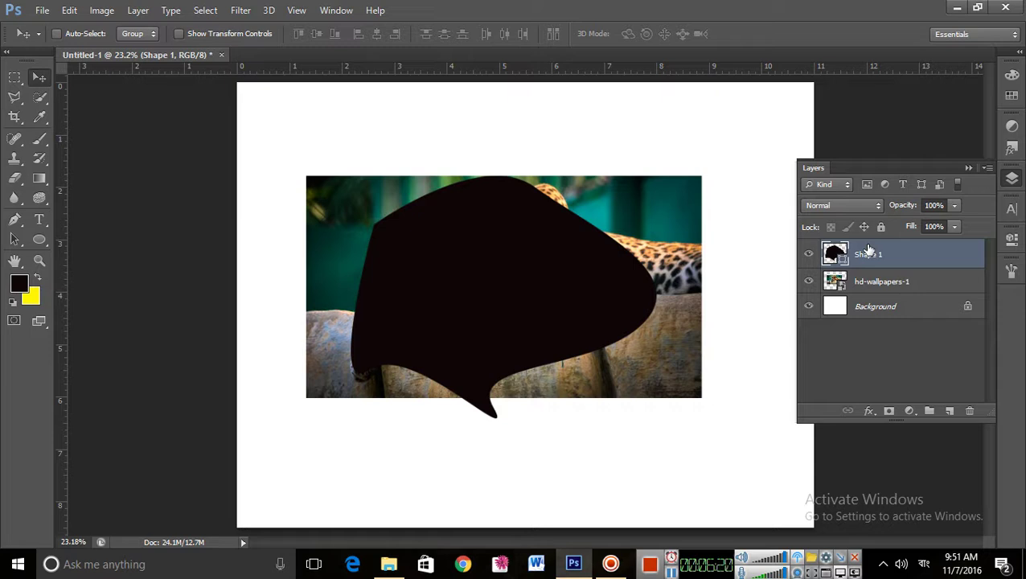
key(ctrl+alt+g)
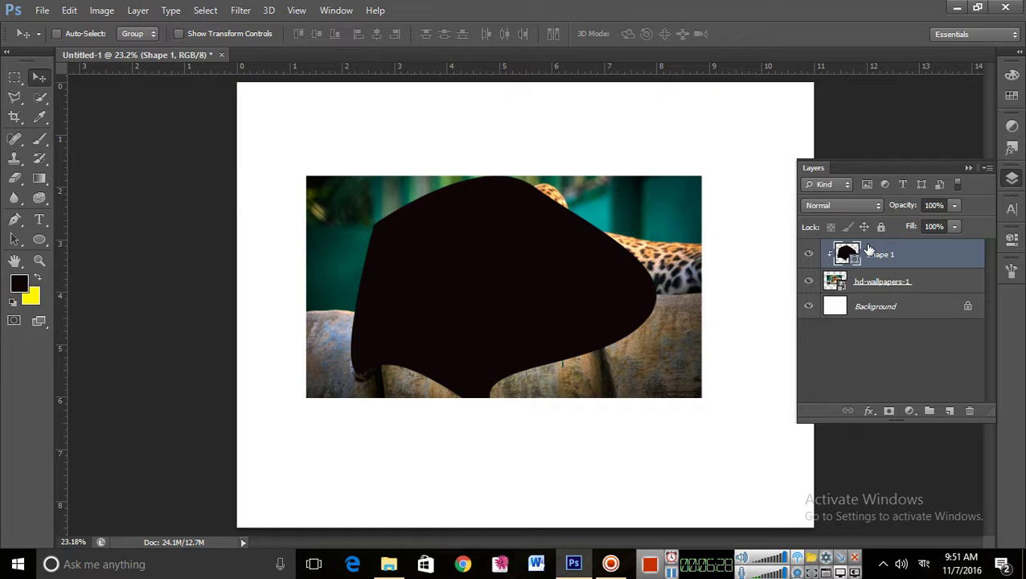
Undo the Shape 1 clipping and the layer reordering to restore the hd-wallpapers-1 layer above Shape 1
key(ctrl+z)
key(ctrl+z)
key(ctrl+alt+z)
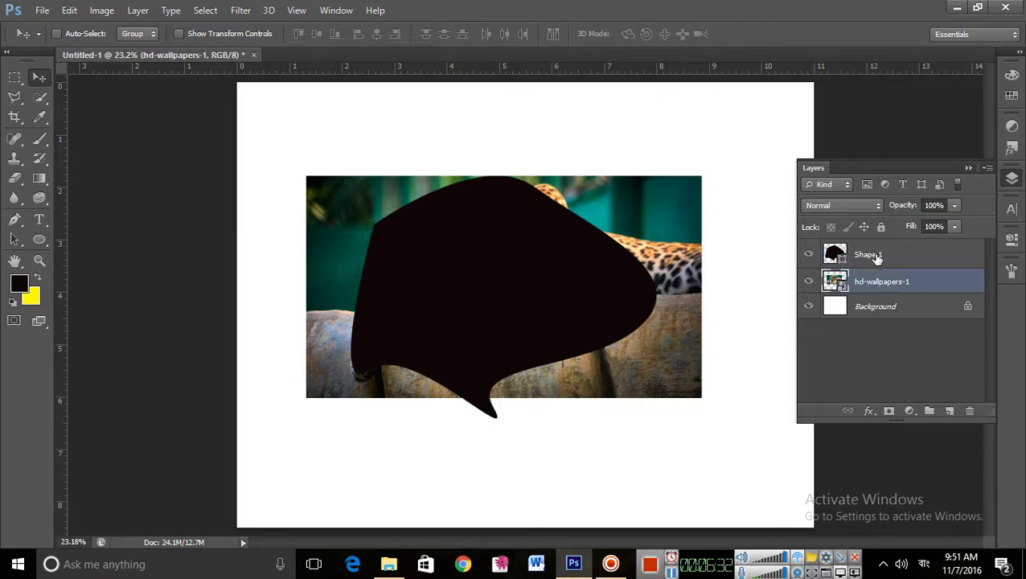
click(868, 254)
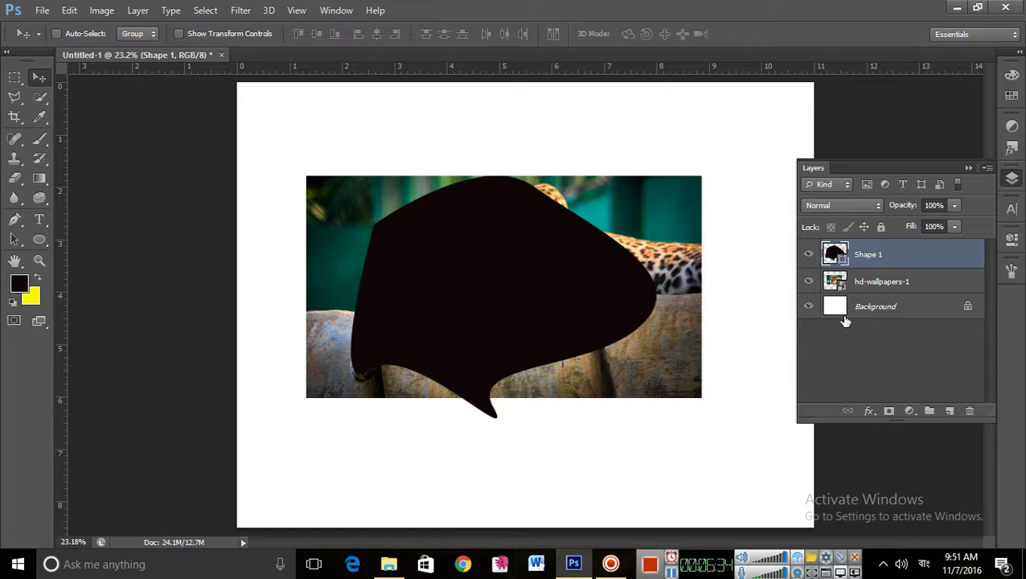
key(ctrl+z)
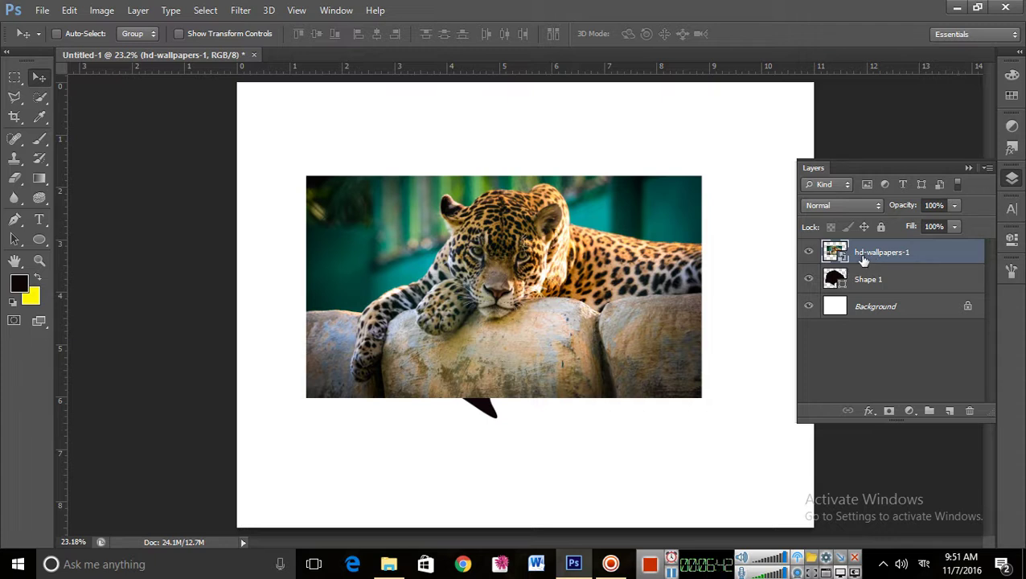
Create a clipping mask from the hd-wallpapers-1 layer onto the Shape 1 layer
click(988, 169)
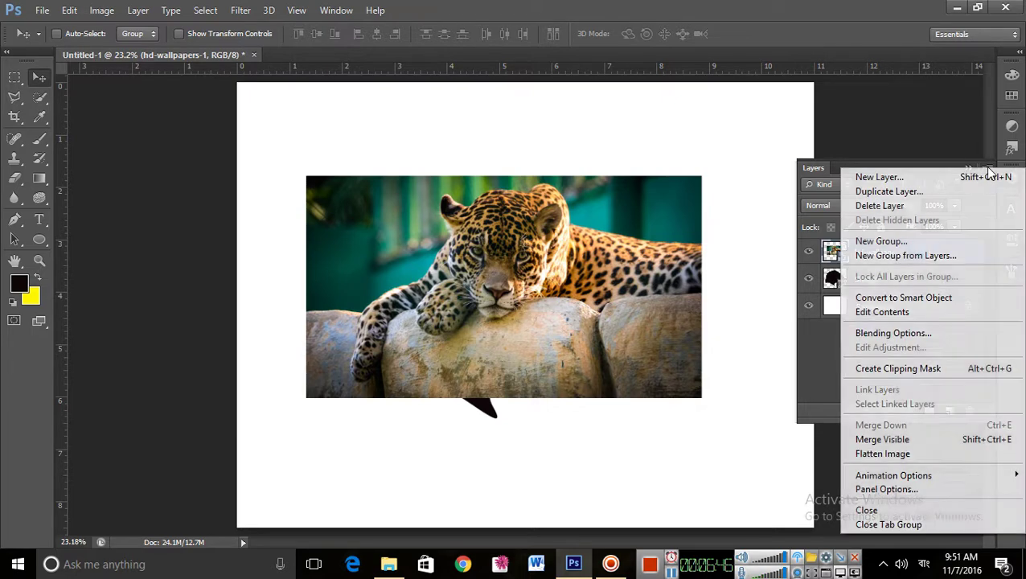
click(936, 370)
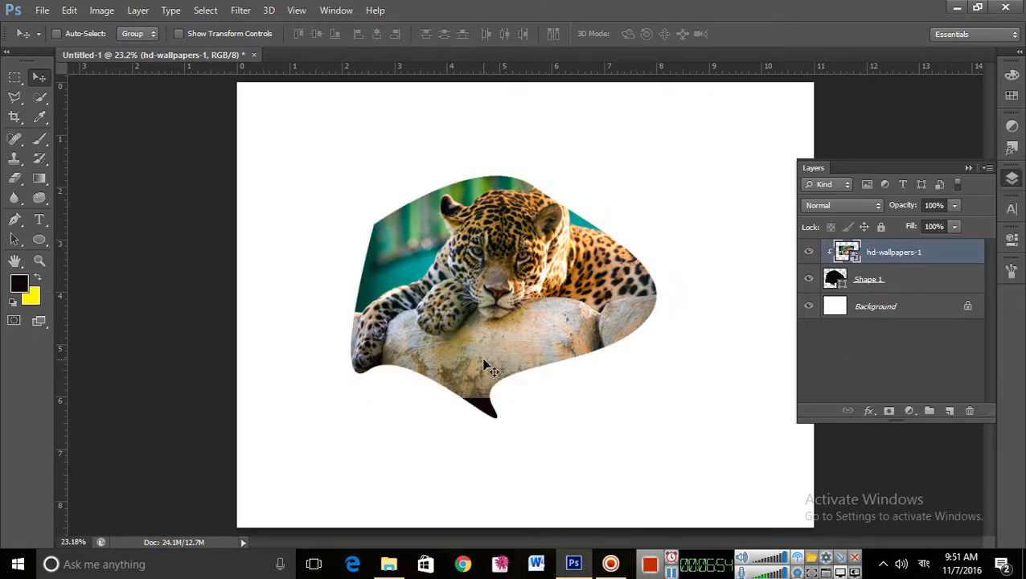
Scale the clipped leopard image proportionally to about 17.6%, reposition it to fill the freeform shape and commit the transformation
key(ctrl+t)
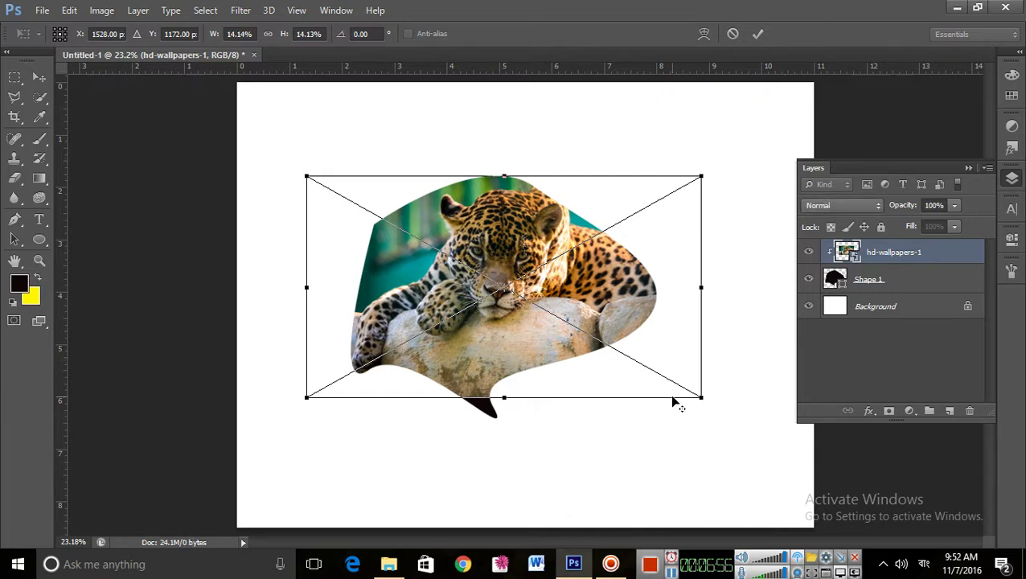
drag(704, 402, 736, 451)
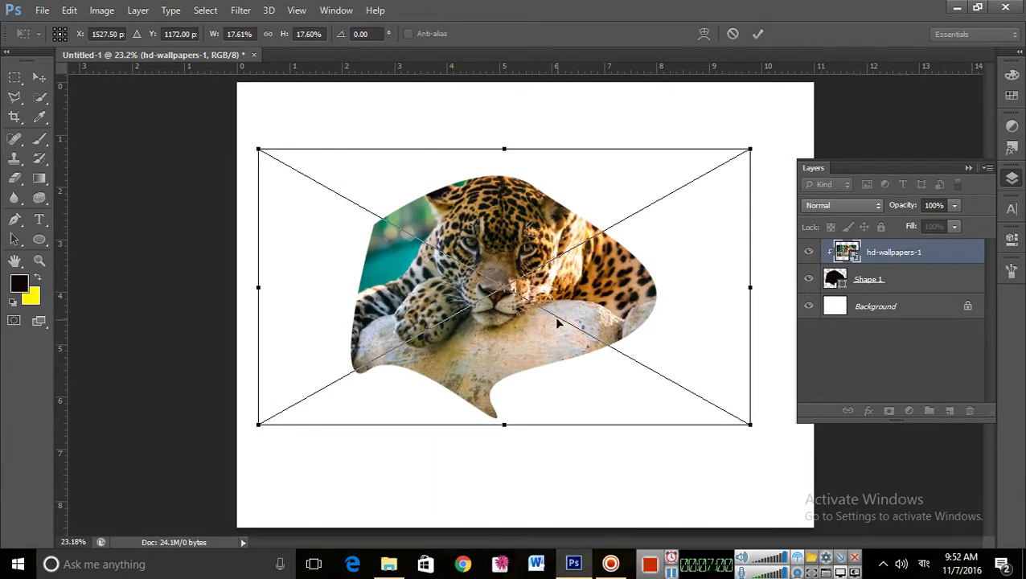
drag(577, 285, 568, 304)
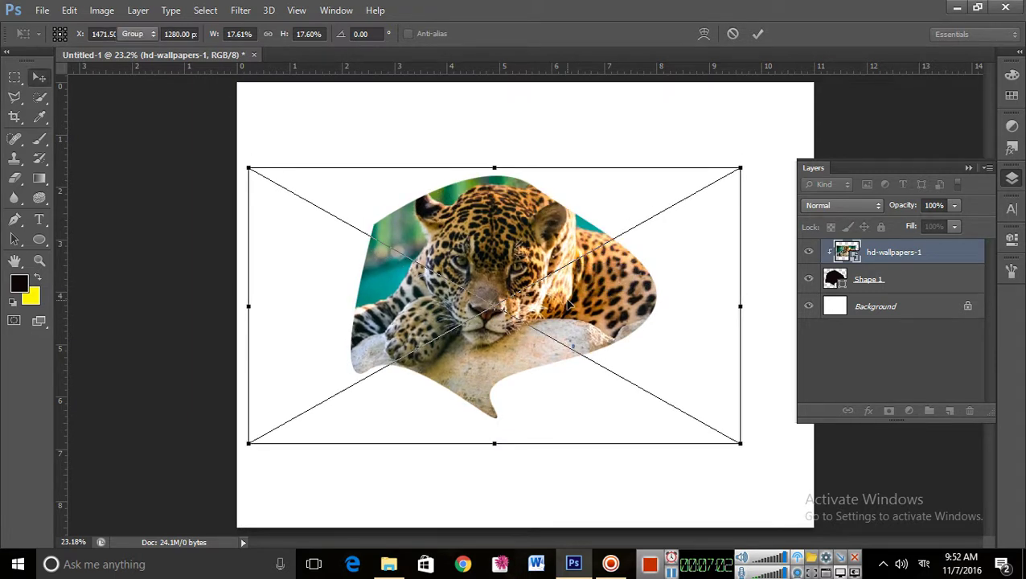
double_click(568, 299)
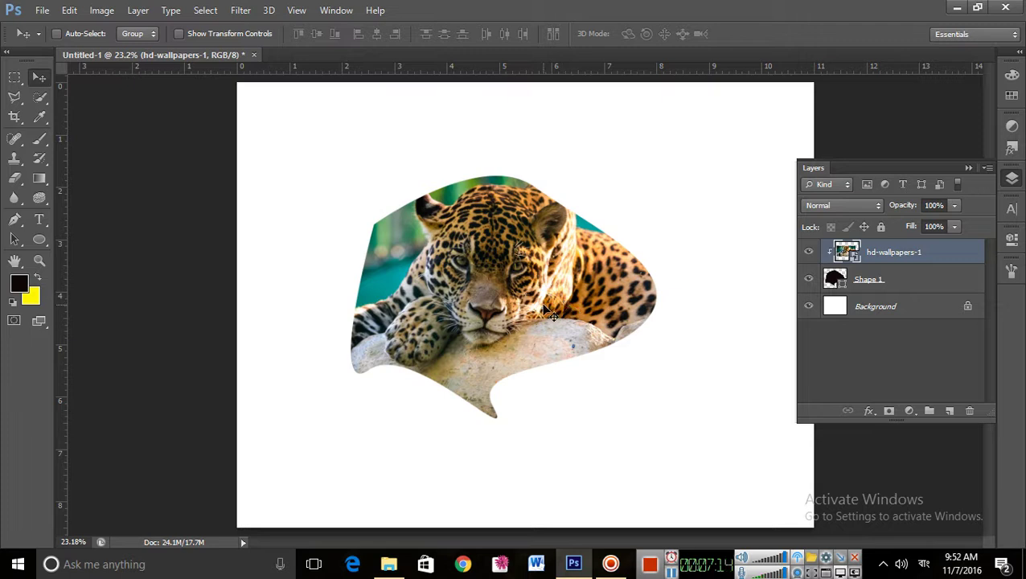
Release the clipping mask from the hd-wallpapers-1 leopard layer
click(988, 171)
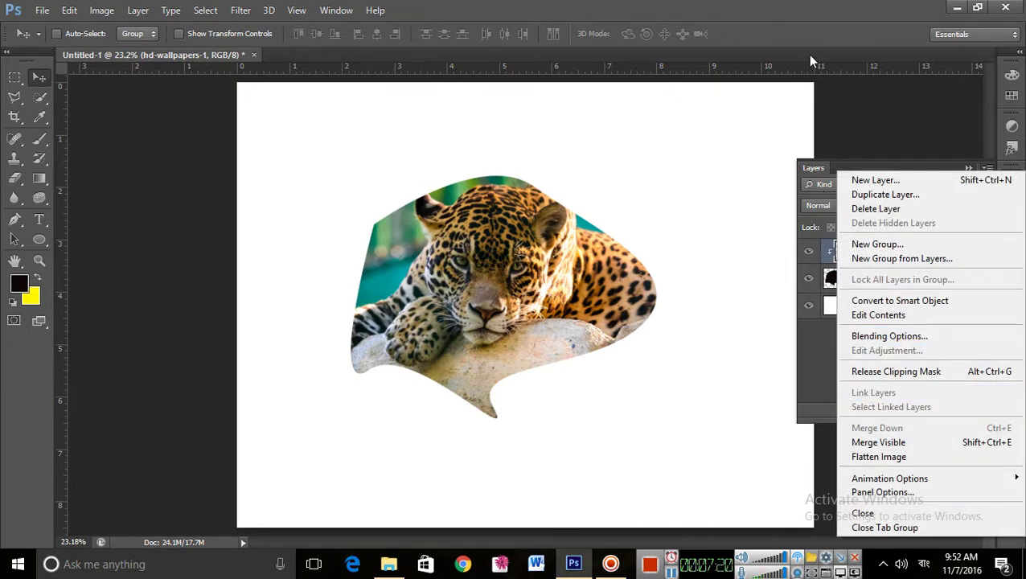
click(566, 276)
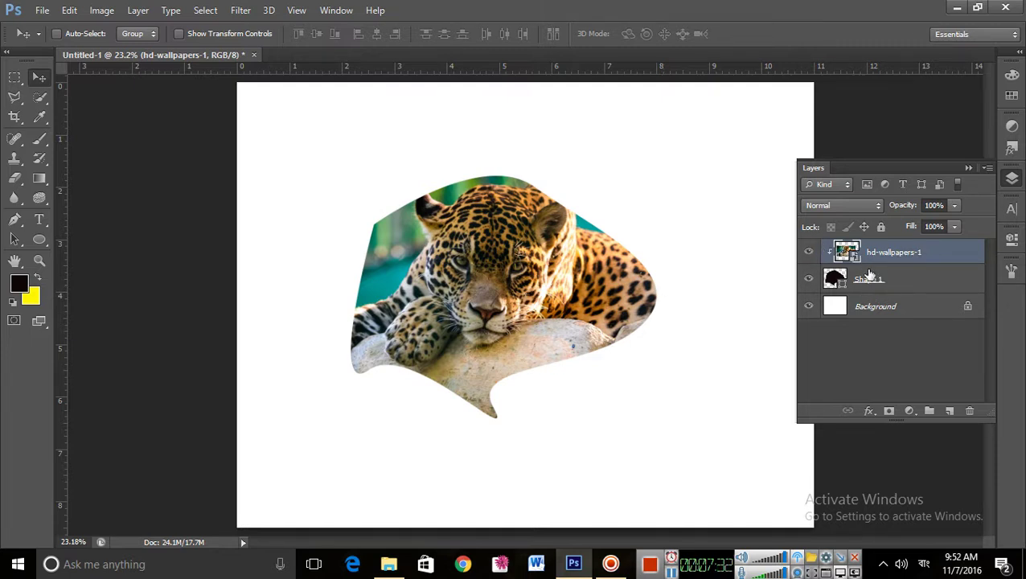
click(988, 167)
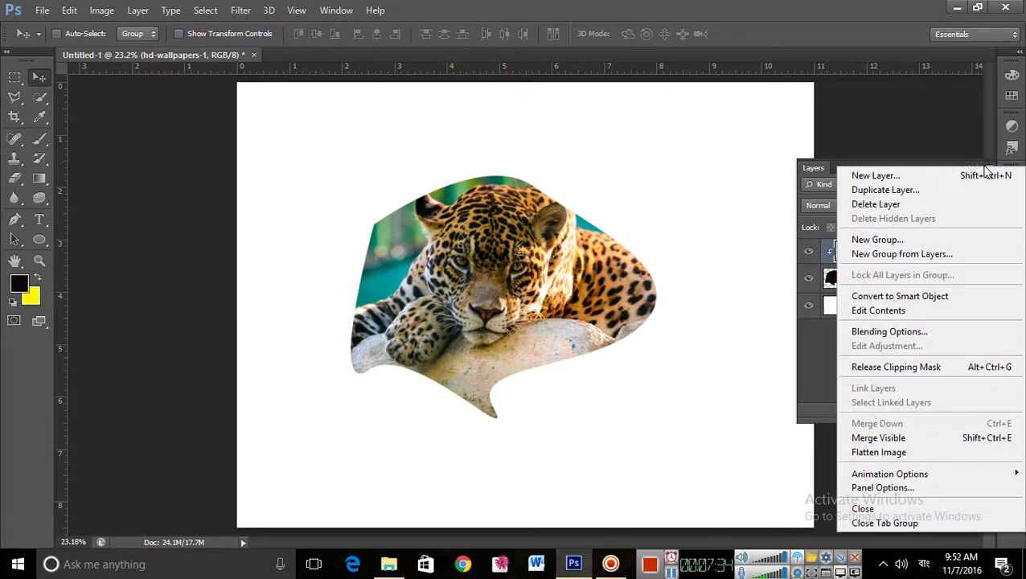
click(937, 368)
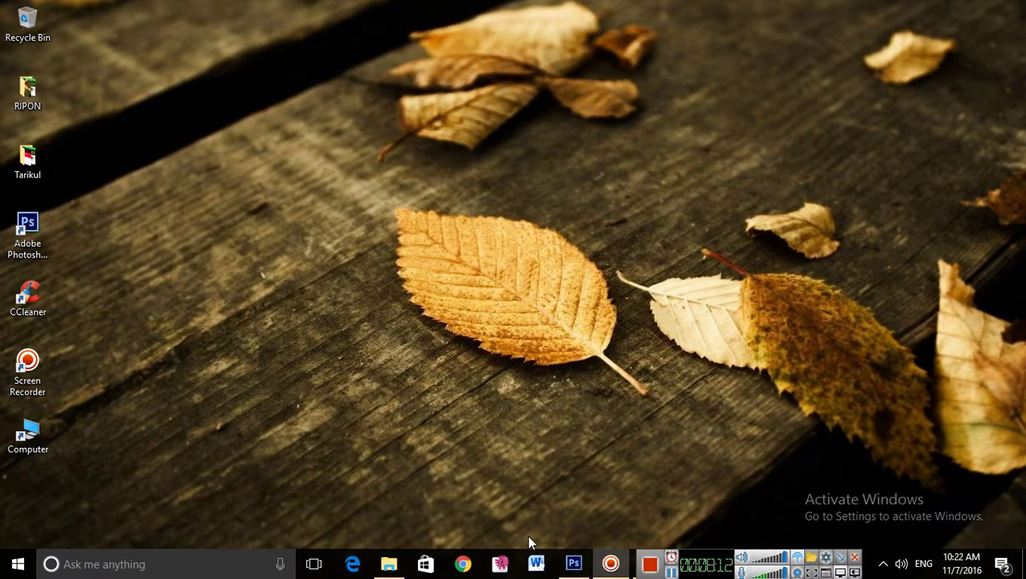
Switch to Photoshop and cycle the clipped street painting layer through blend modes from Color Burn past Lighten and Vivid Light to Exclusion
click(574, 564)
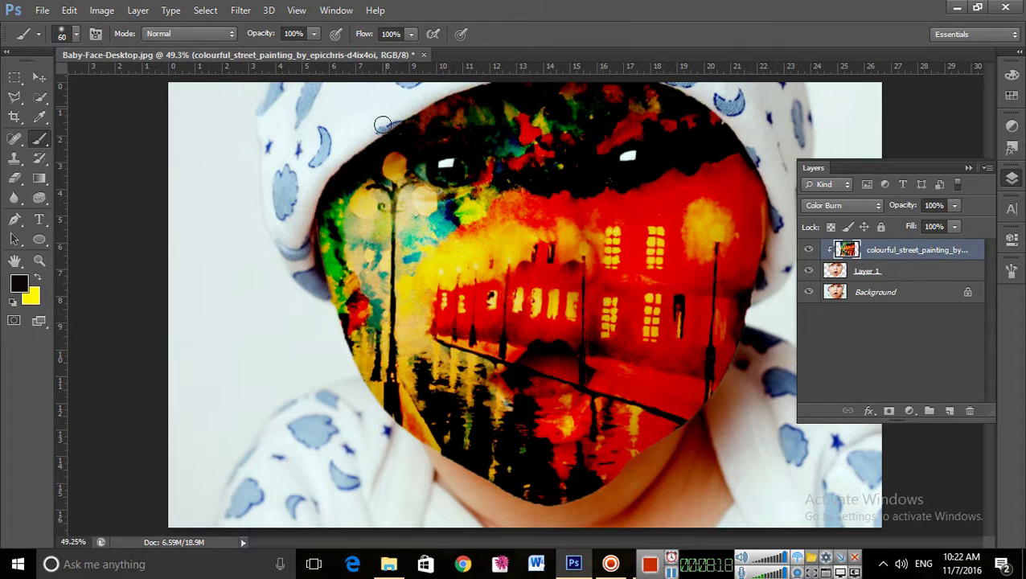
key(Down)
key(Down)
key(Down)
key(Down)
key(Down)
key(Down)
key(Down)
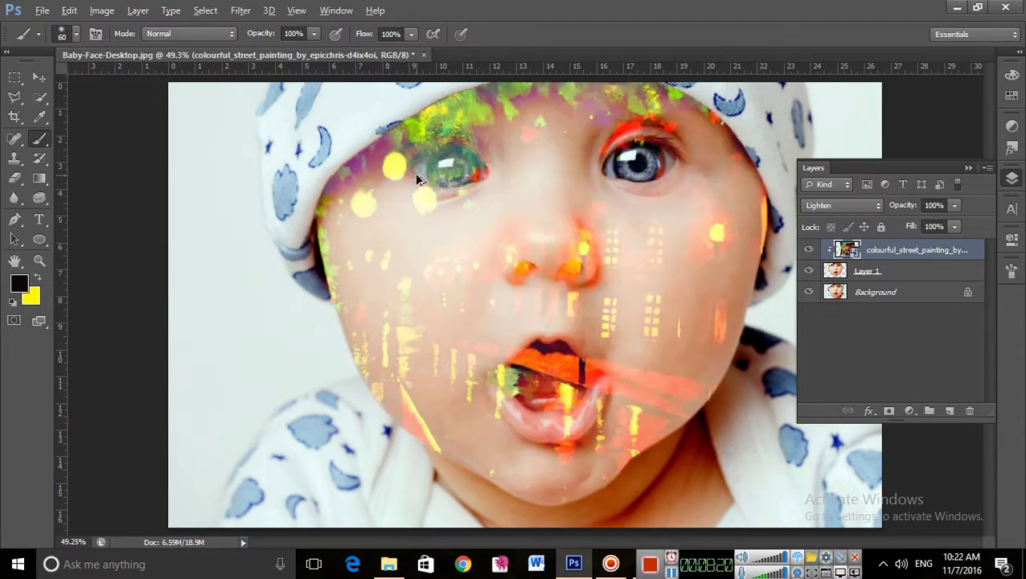
key(Down)
key(Down)
key(Down)
key(Down)
key(Down)
key(Down)
key(Down)
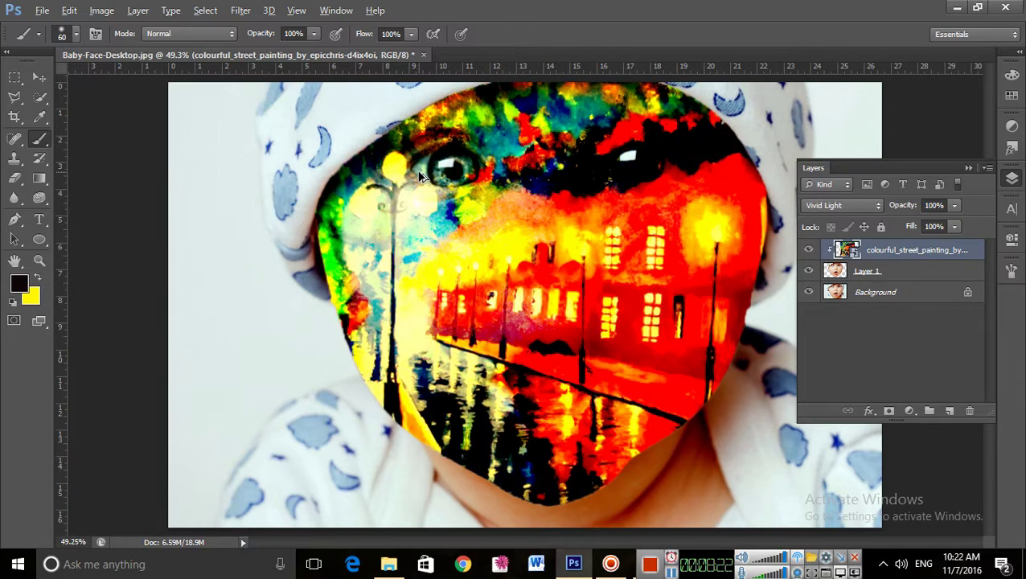
key(Down)
key(Down)
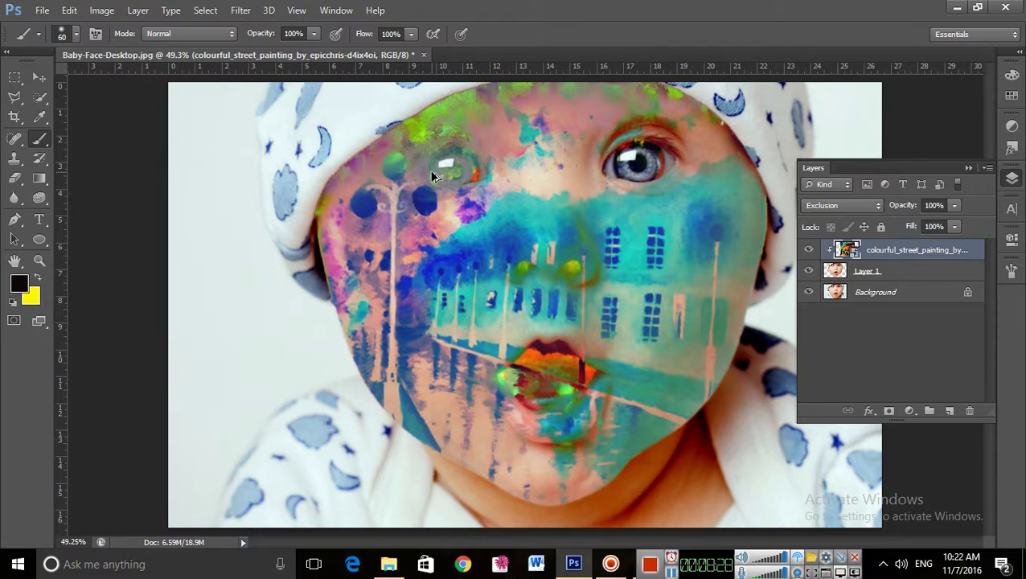
Close the Baby-Face-Desktop.jpg document
click(423, 55)
click(496, 222)
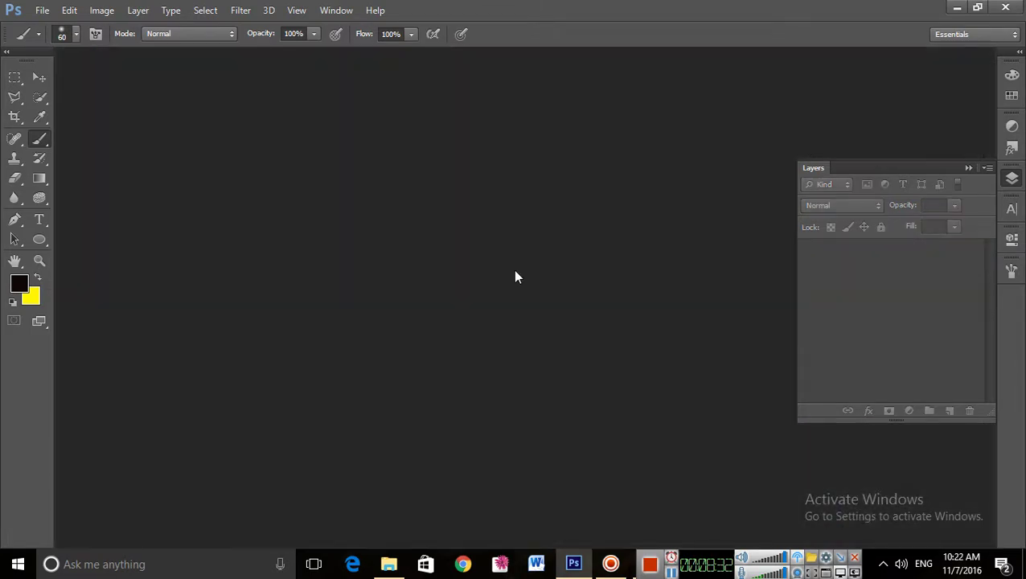
Open Baby-Face-Desktop.jpg in Photoshop from the nested Source Image folder in File Explorer
click(387, 565)
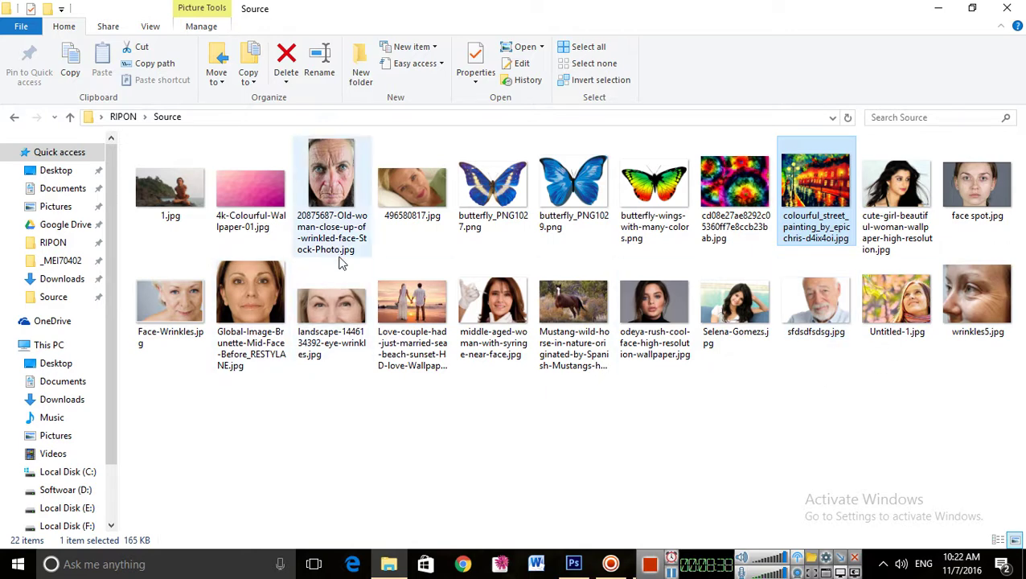
click(16, 118)
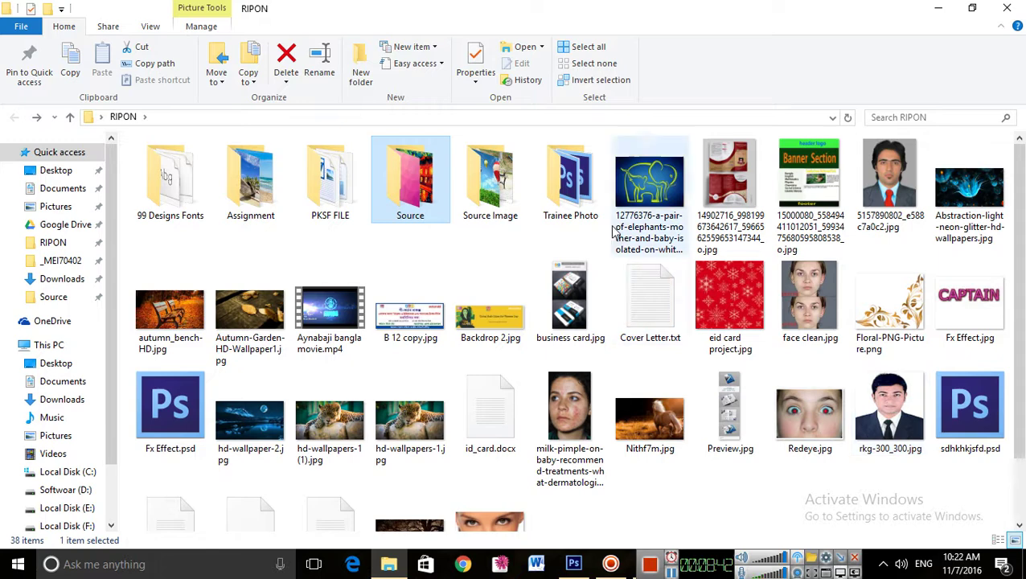
double_click(481, 187)
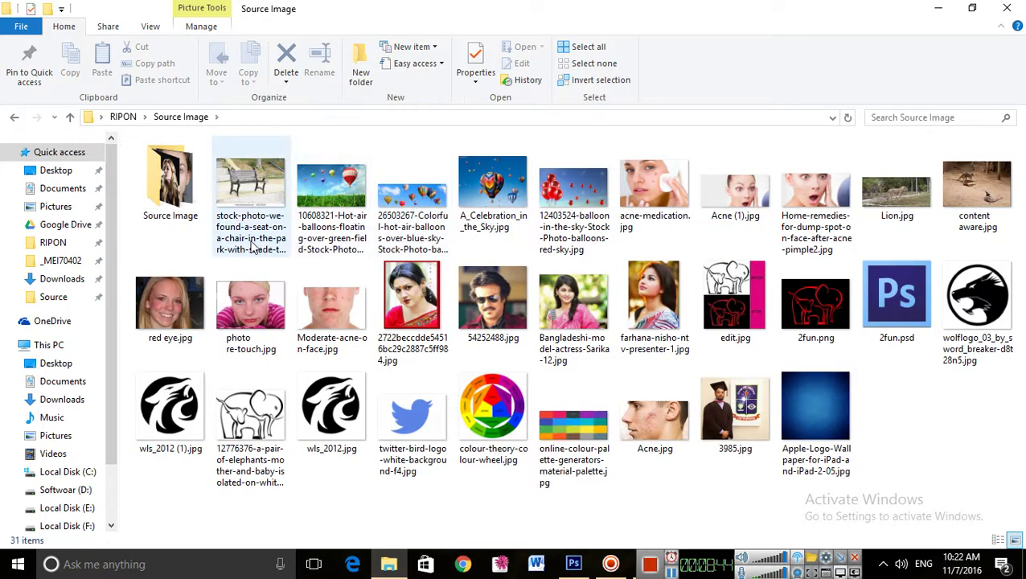
double_click(179, 189)
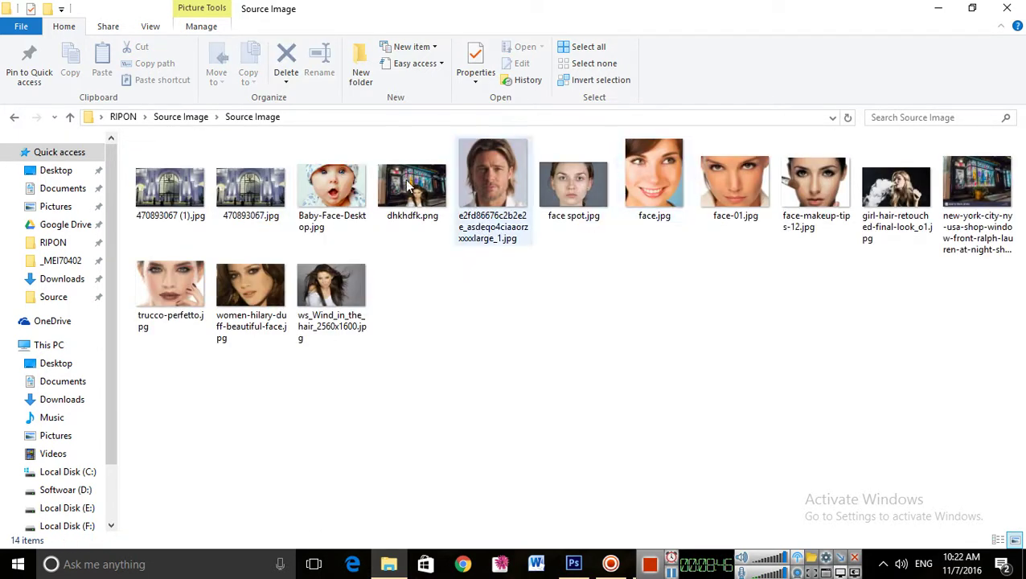
drag(351, 187, 579, 371)
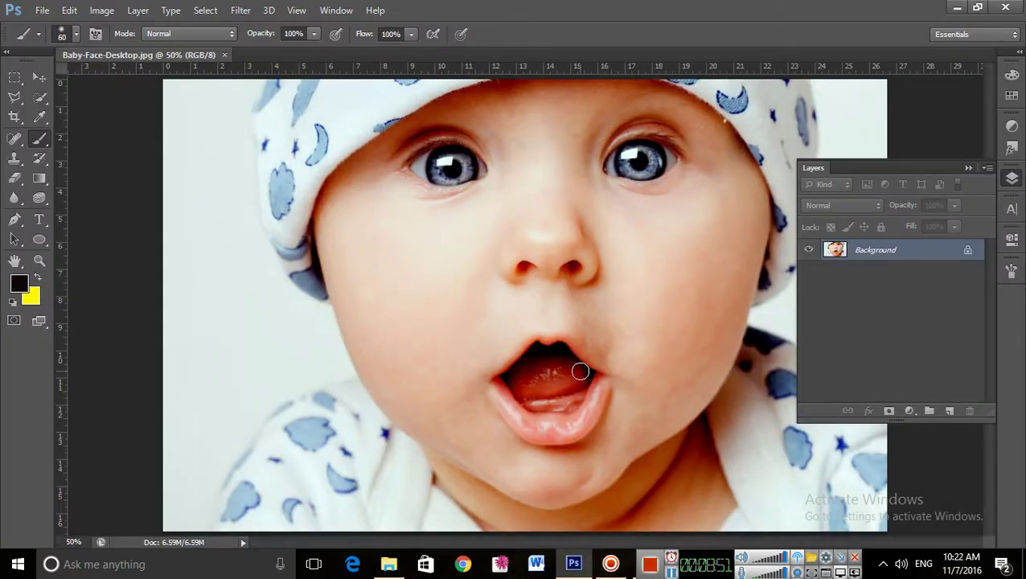
click(391, 565)
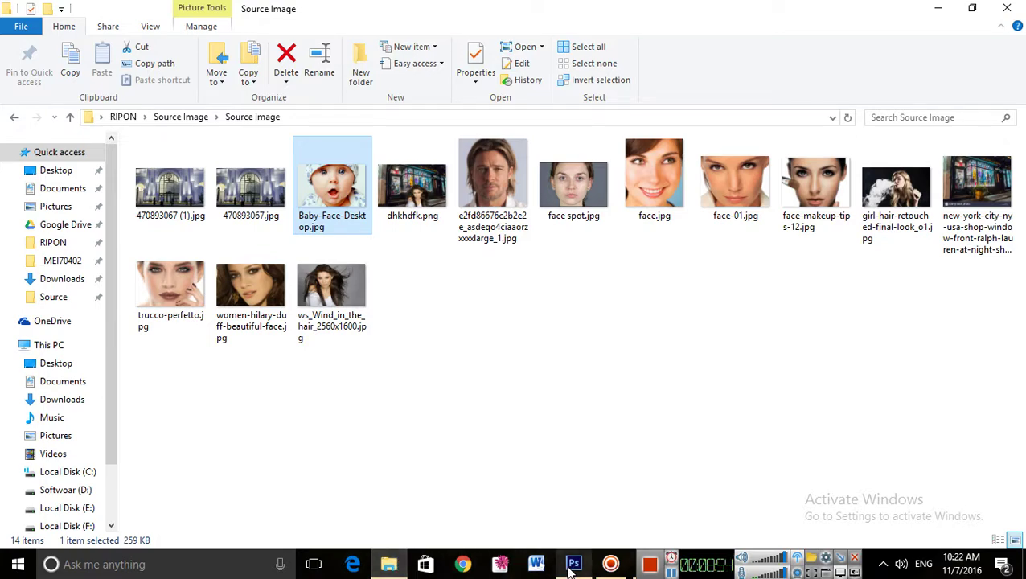
click(573, 564)
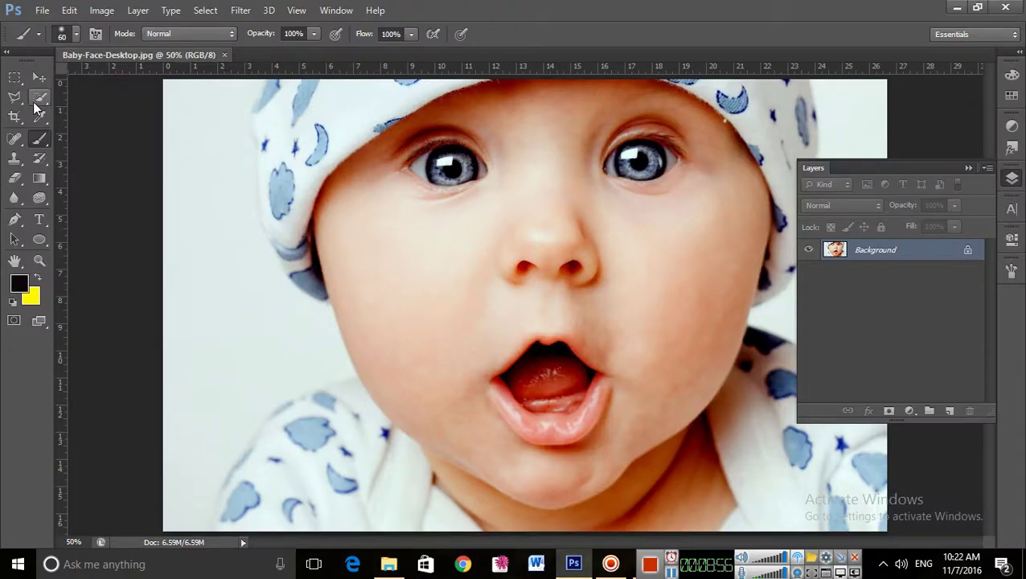
Select the baby's face and neck with the Quick Selection tool
click(39, 97)
drag(545, 133, 554, 254)
mouse_move(568, 352)
mouse_down()
mouse_move(584, 461)
mouse_move(629, 434)
mouse_move(637, 475)
mouse_move(610, 493)
mouse_move(531, 317)
mouse_move(682, 501)
mouse_move(733, 513)
mouse_up()
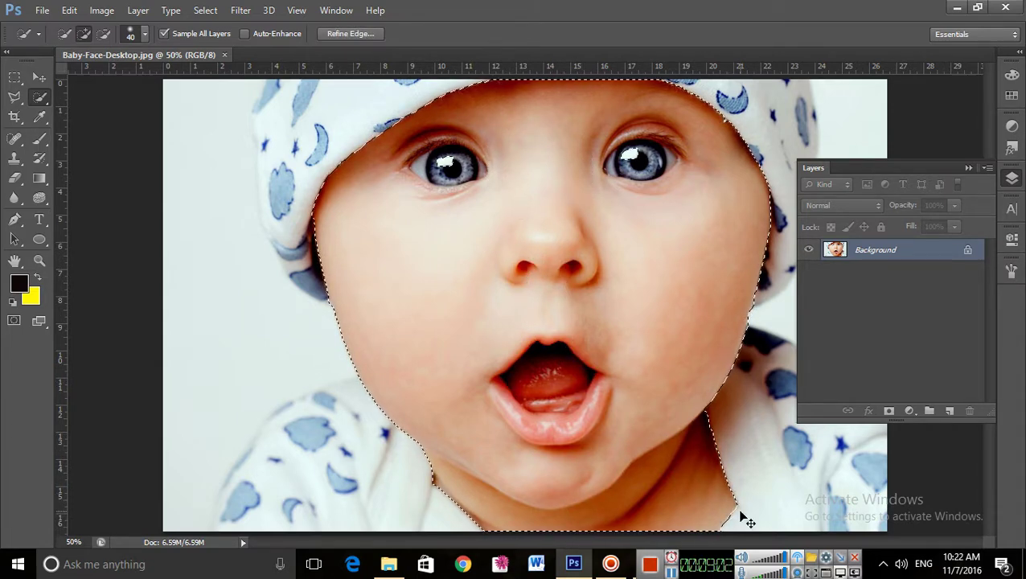
Subtract the neck and collar from the selection along the chin and jawline, and copy the selected face to a new layer
scroll(724, 502, up, 1)
scroll(773, 515, down, 2)
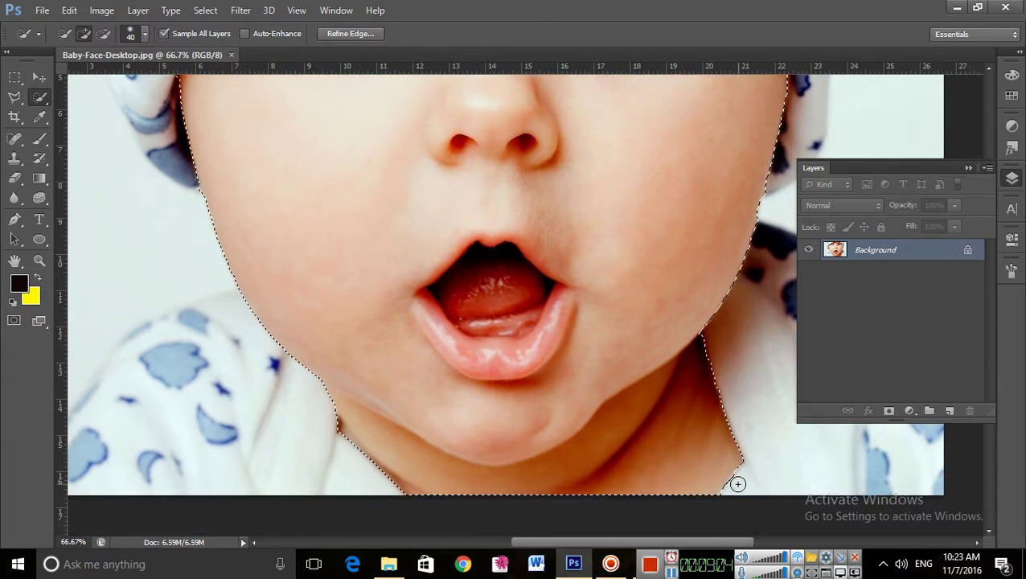
drag(729, 483, 687, 491)
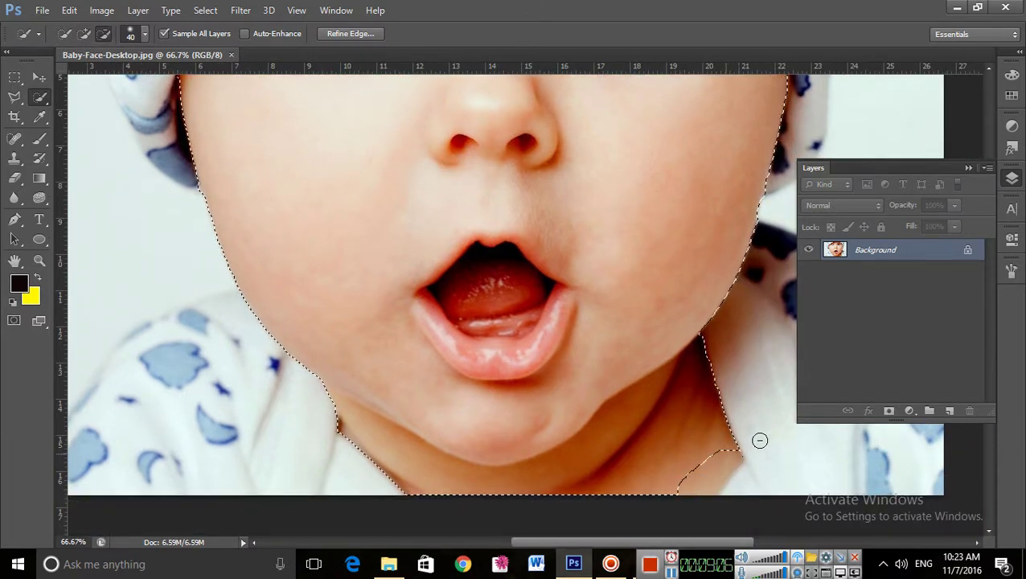
mouse_move(728, 414)
mouse_down()
mouse_move(687, 440)
mouse_move(572, 483)
mouse_up()
mouse_move(667, 388)
mouse_down()
mouse_move(602, 448)
mouse_move(616, 412)
mouse_move(572, 436)
mouse_move(523, 489)
mouse_move(478, 492)
mouse_move(367, 473)
mouse_move(331, 435)
mouse_move(329, 412)
mouse_move(337, 424)
mouse_move(322, 396)
mouse_up()
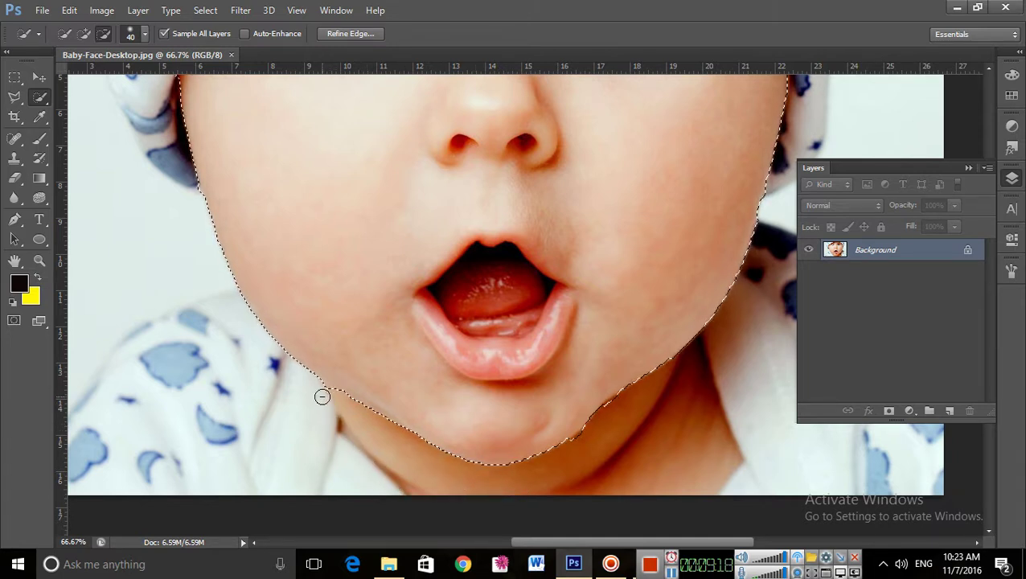
scroll(733, 397, up, 5)
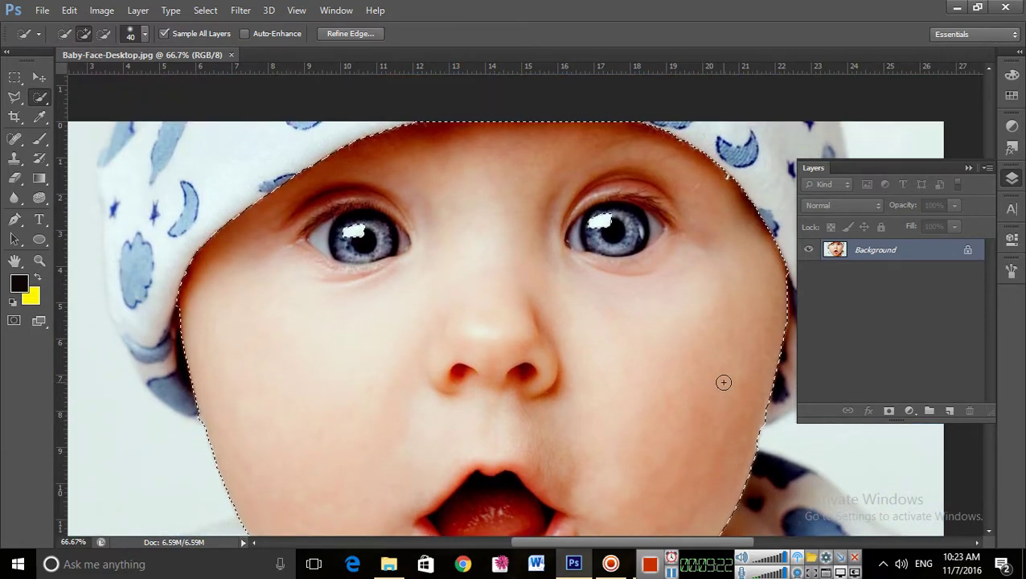
scroll(721, 346, down, 2)
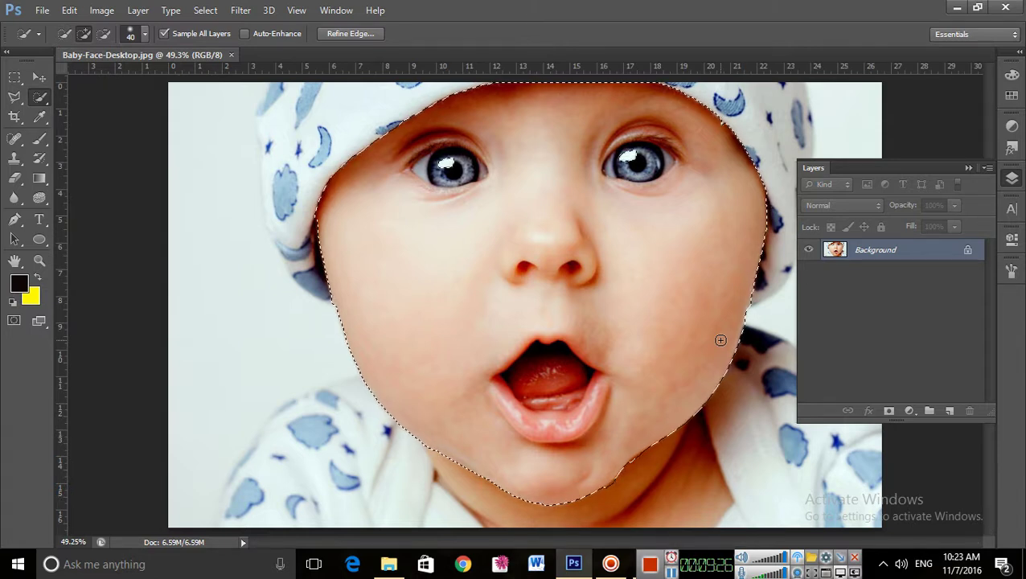
key(ctrl+j)
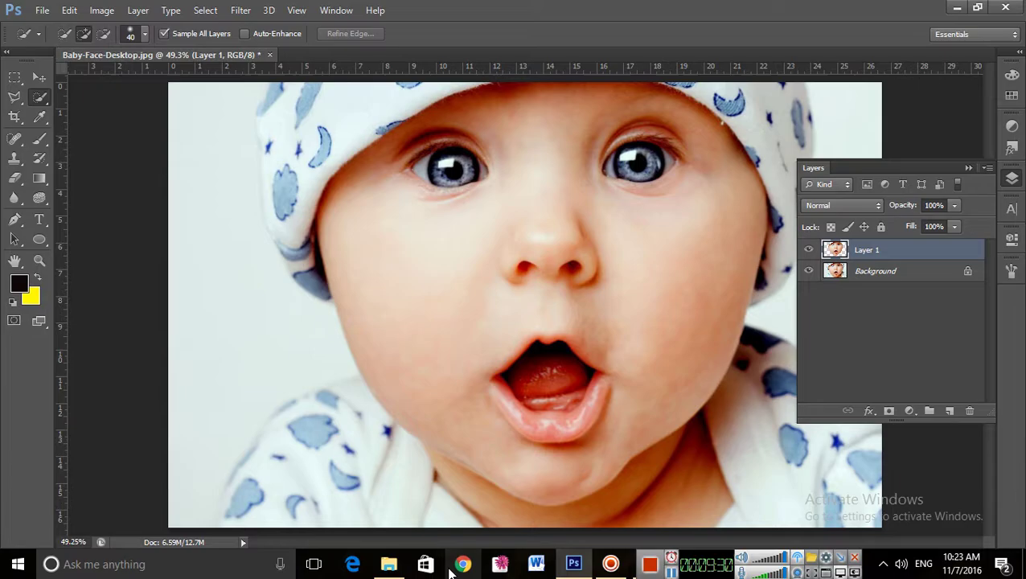
Place the colourful cd08e27ae8292c05360ff7e8ccb23bab.jpg pattern from File Explorer's Source folder into the Photoshop baby photo and commit the placement
click(389, 564)
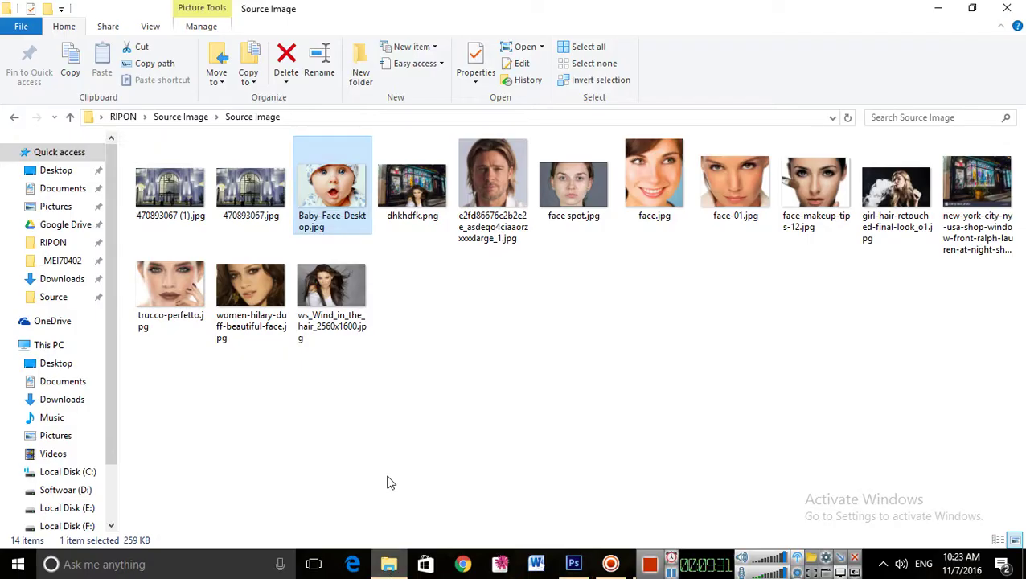
click(16, 118)
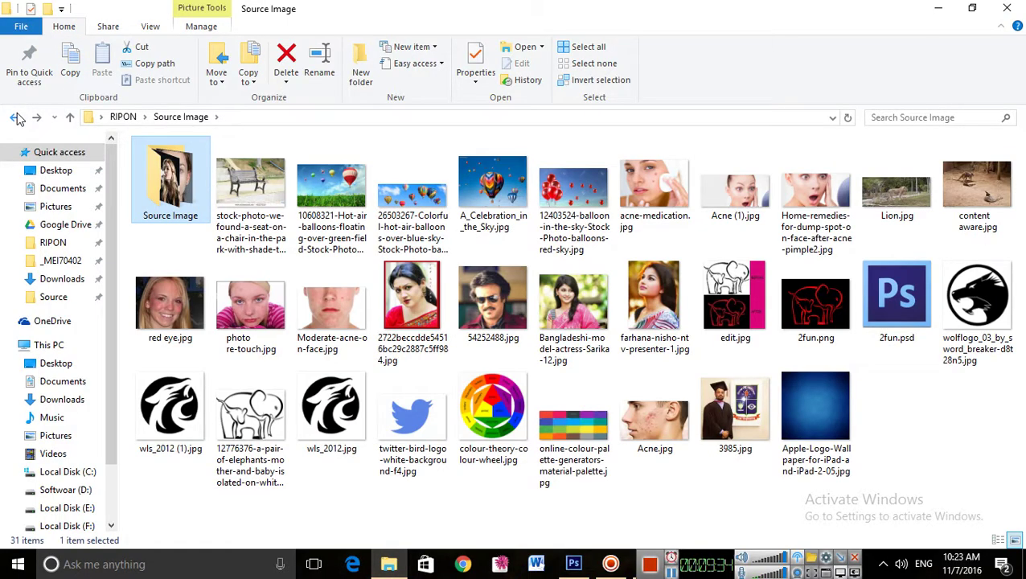
click(16, 117)
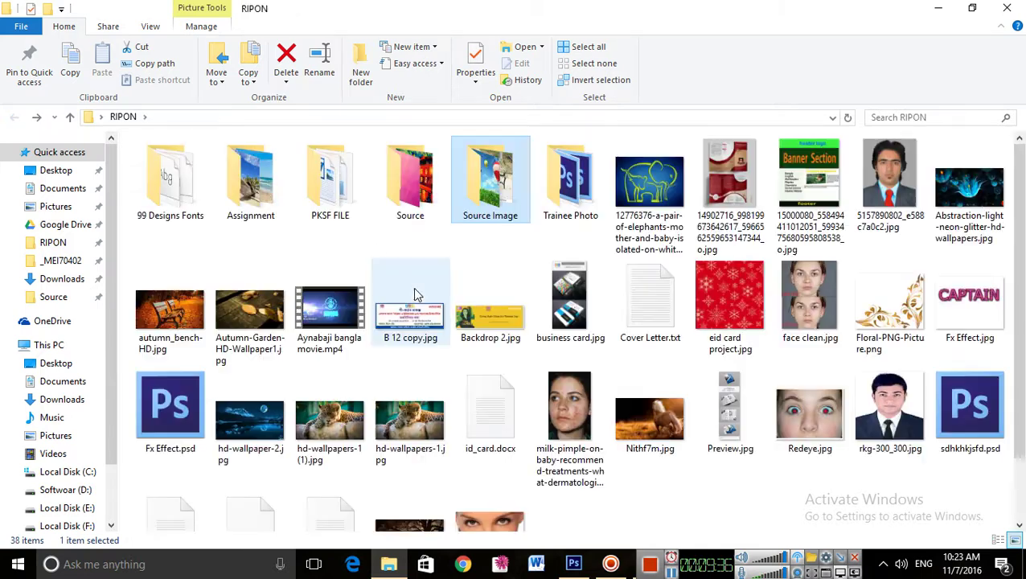
double_click(424, 196)
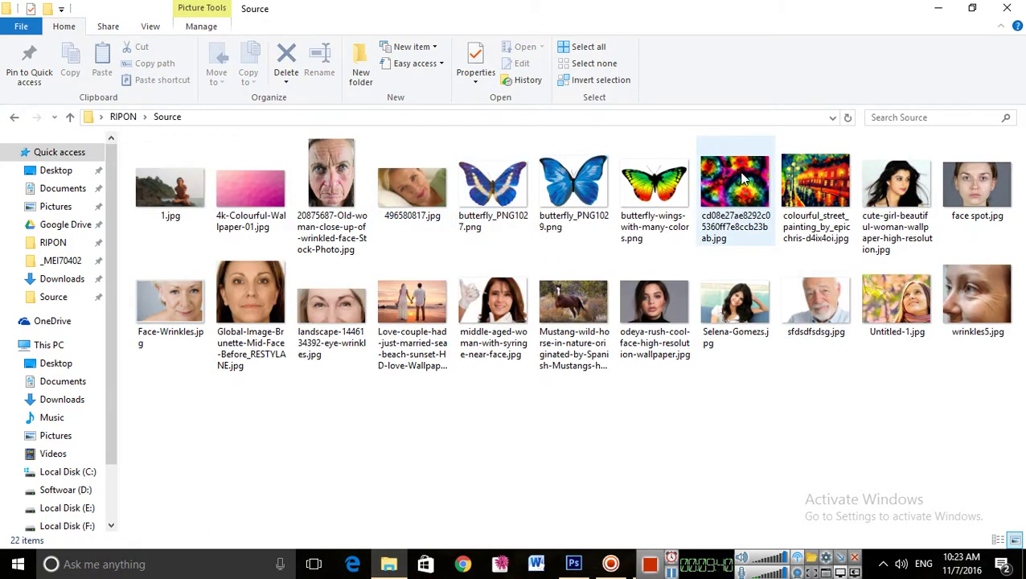
drag(743, 178, 568, 349)
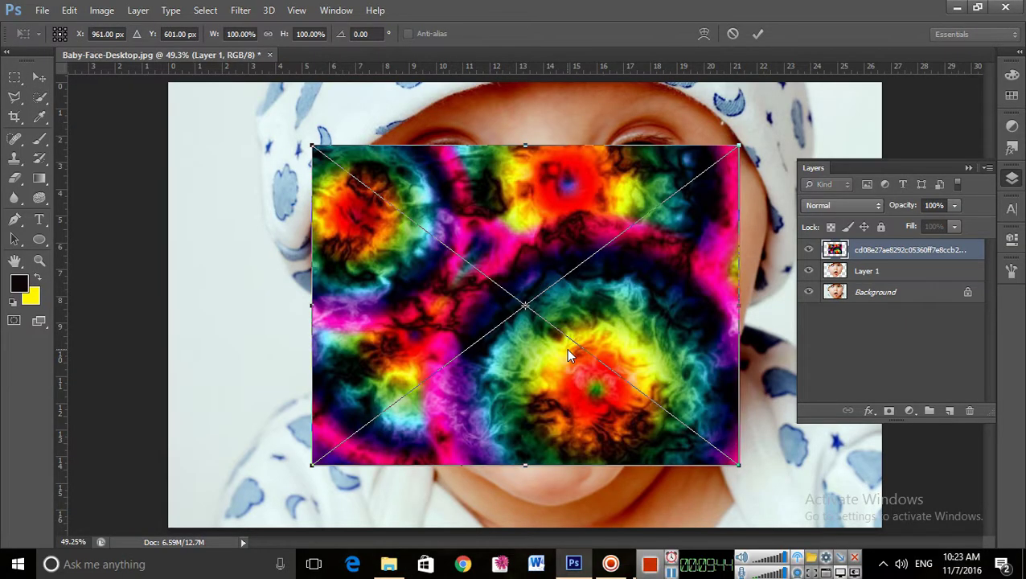
click(39, 77)
key(Return)
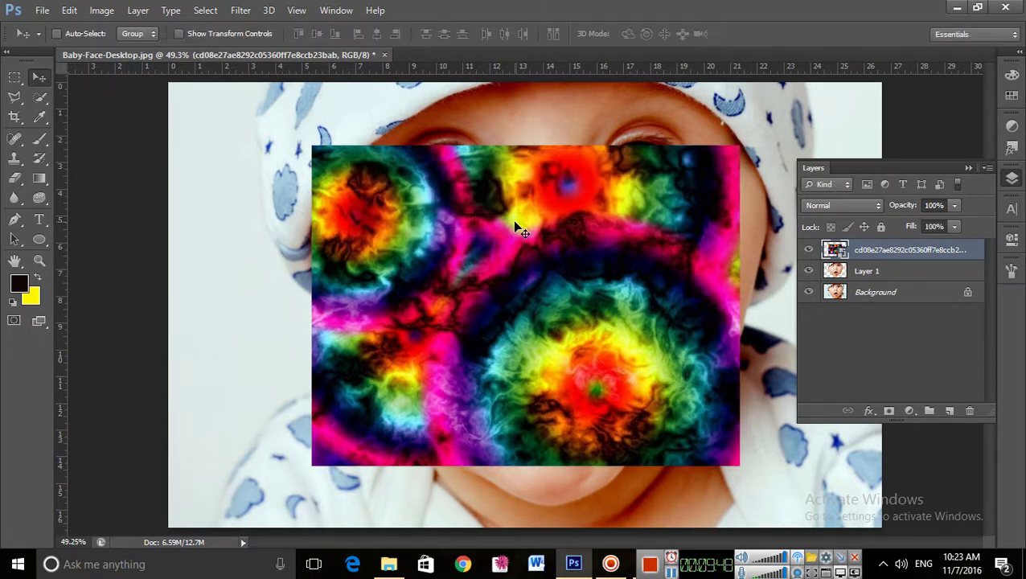
Move the pattern and stretch it to about 109.72% width and 132.29% height to cover the baby's face, committing the transformation
drag(512, 219, 496, 200)
key(ctrl+t)
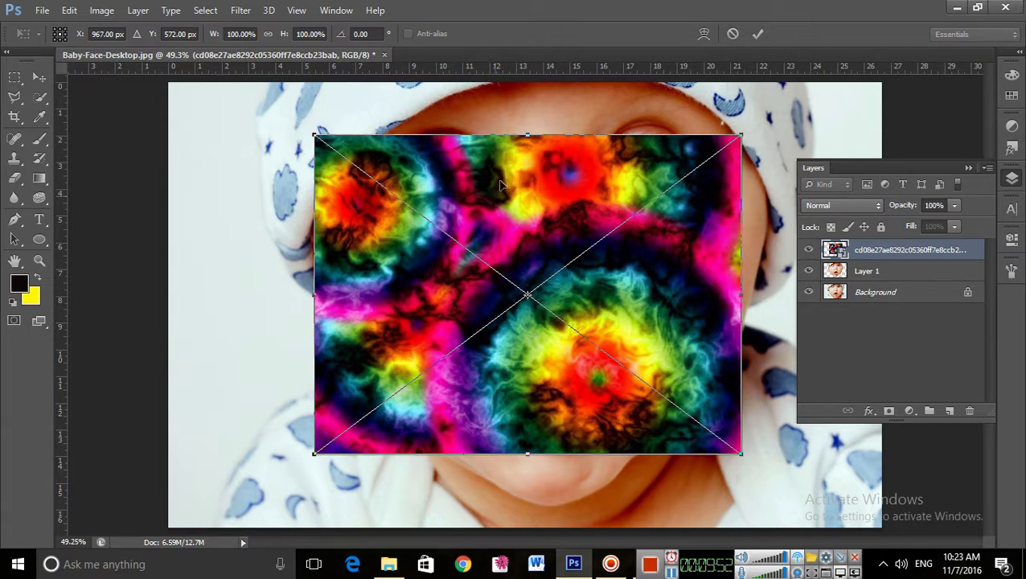
drag(527, 135, 535, 83)
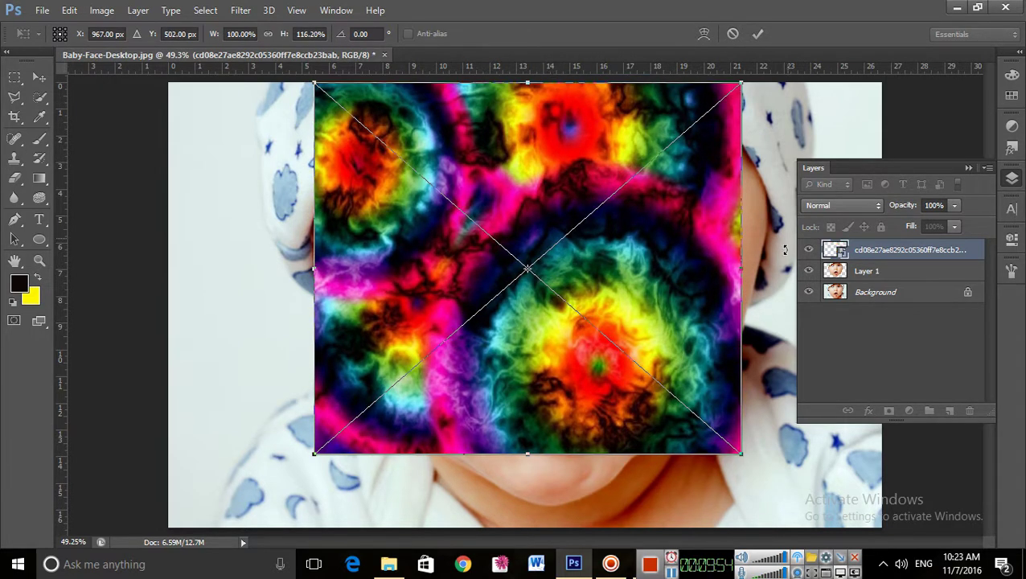
drag(746, 270, 782, 271)
drag(549, 454, 548, 506)
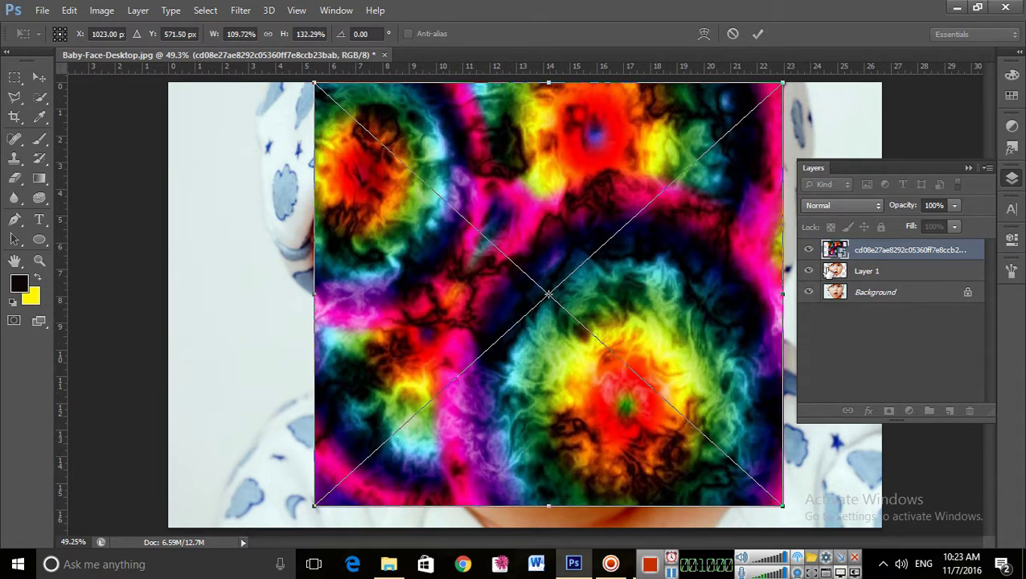
key(Return)
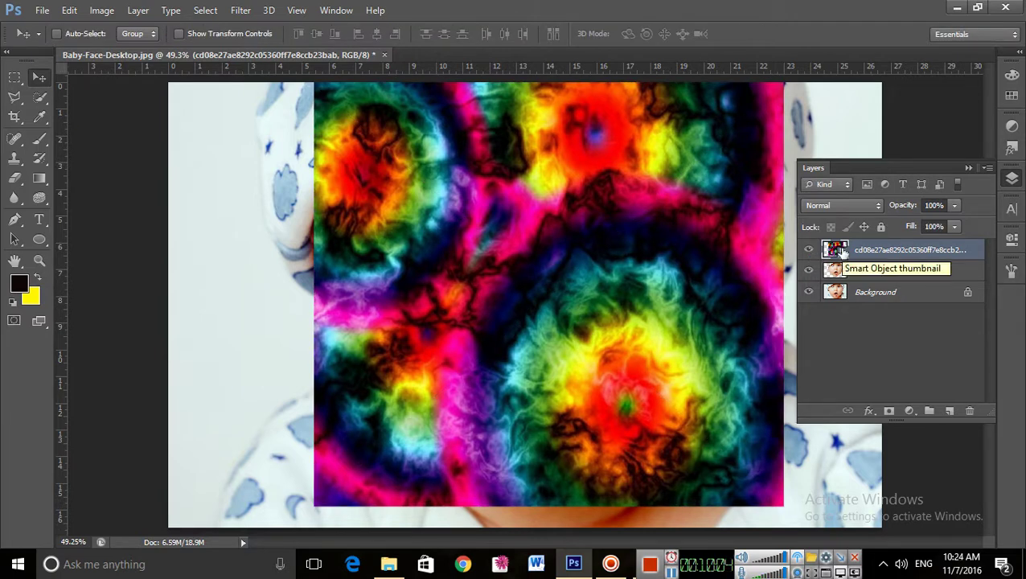
drag(686, 281, 679, 283)
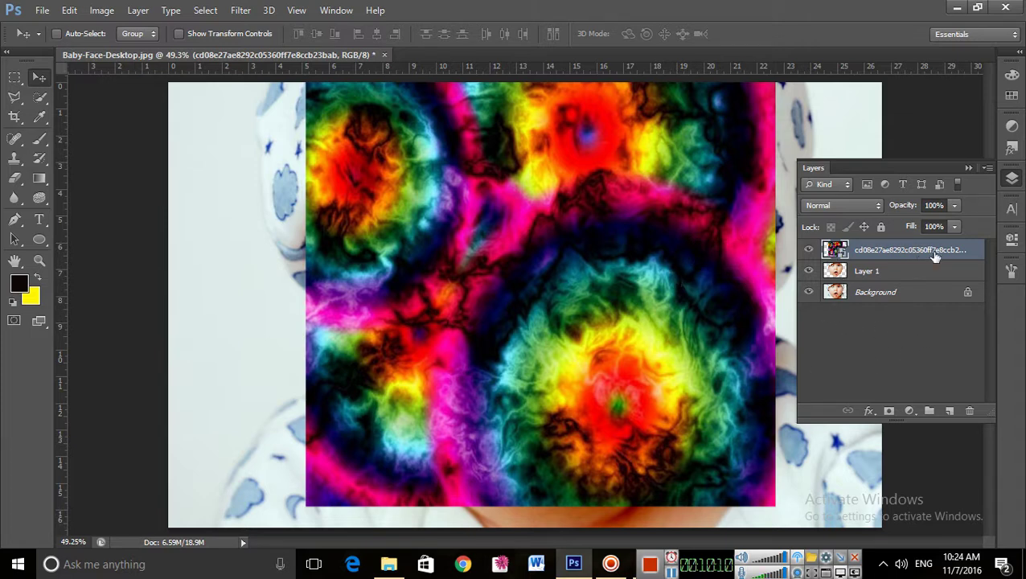
Rasterize the placed colourful pattern layer
right_click(904, 251)
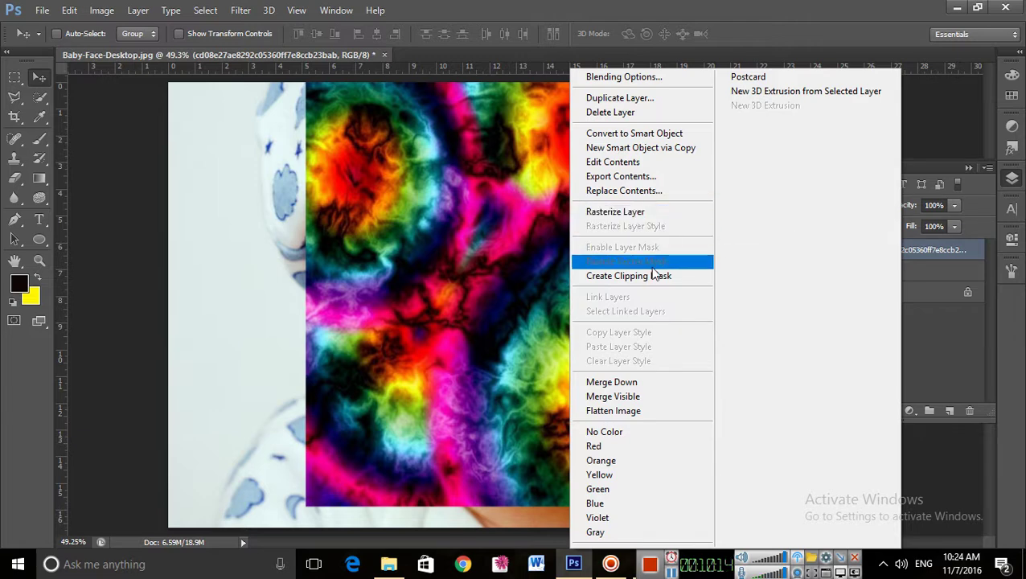
click(781, 10)
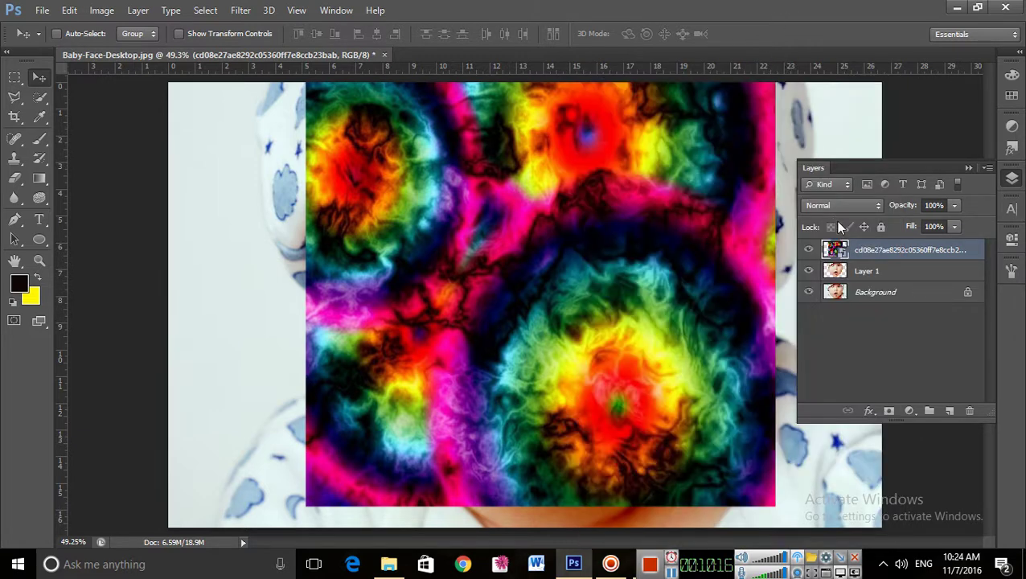
right_click(883, 253)
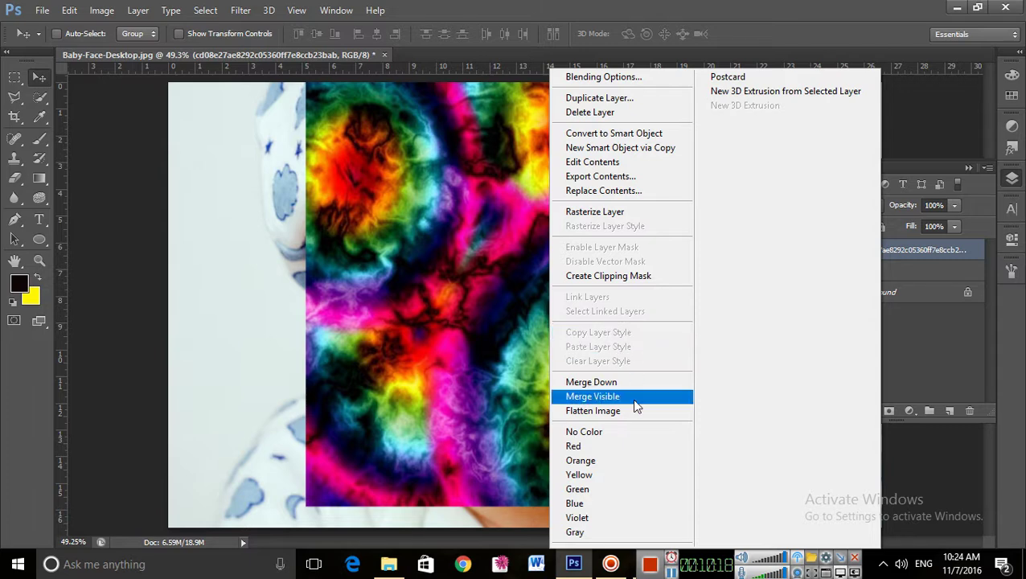
click(636, 212)
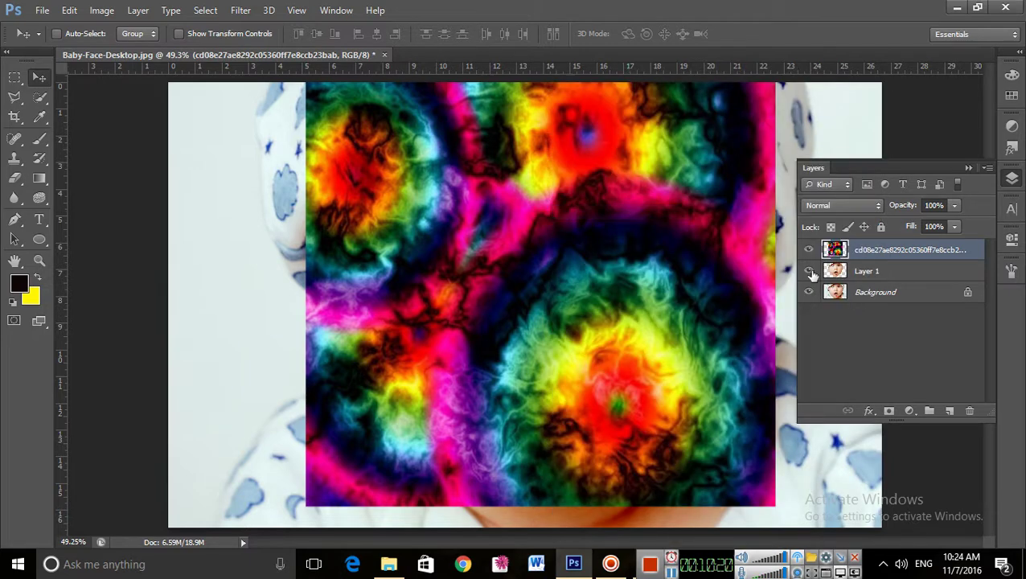
Create a clipping mask that clips the colourful pattern layer to the copied face on Layer 1
right_click(836, 250)
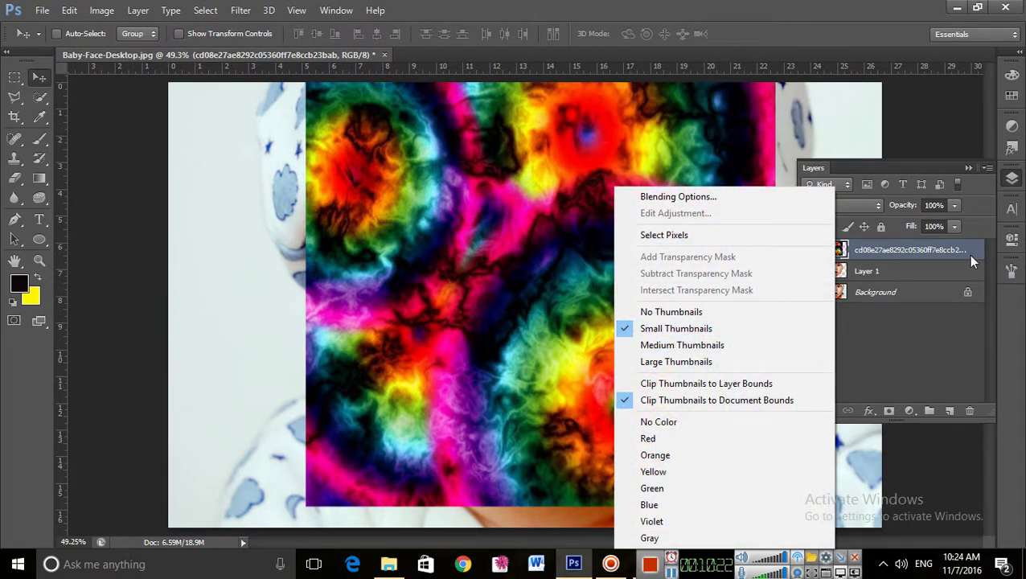
click(926, 253)
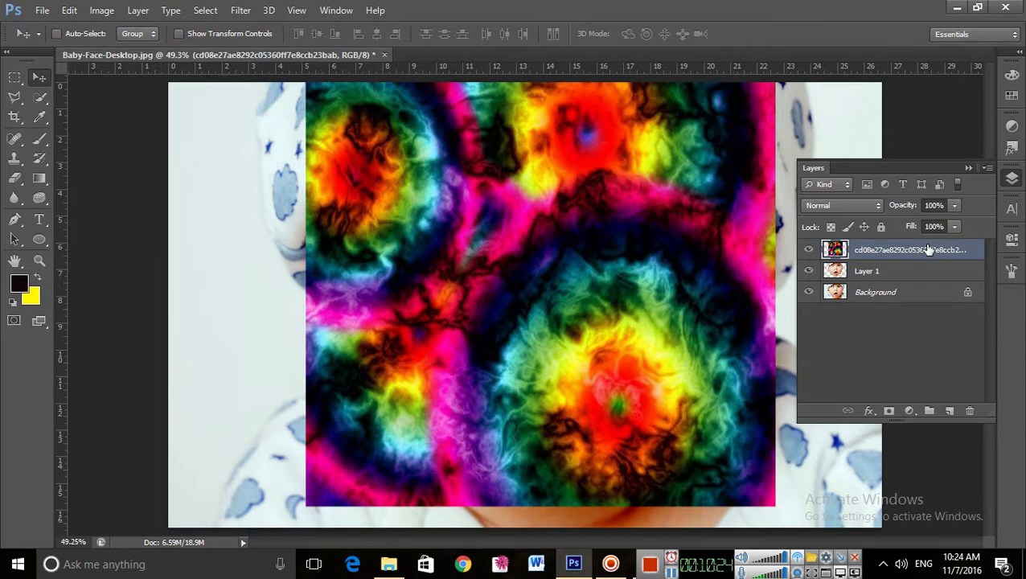
key(ctrl+alt+g)
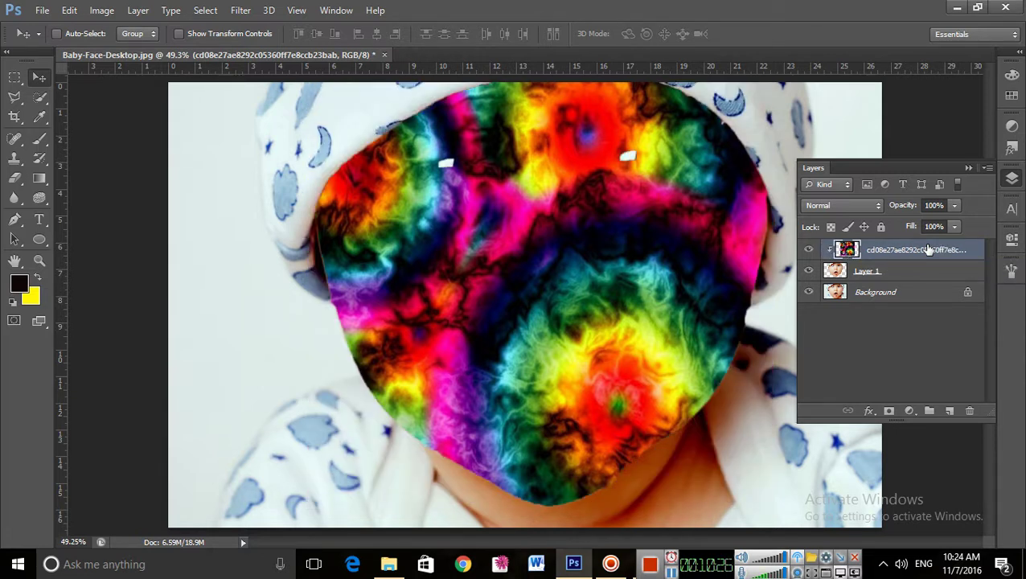
Set the clipped pattern layer's blend mode to Color Burn and activate the Brush tool
click(841, 204)
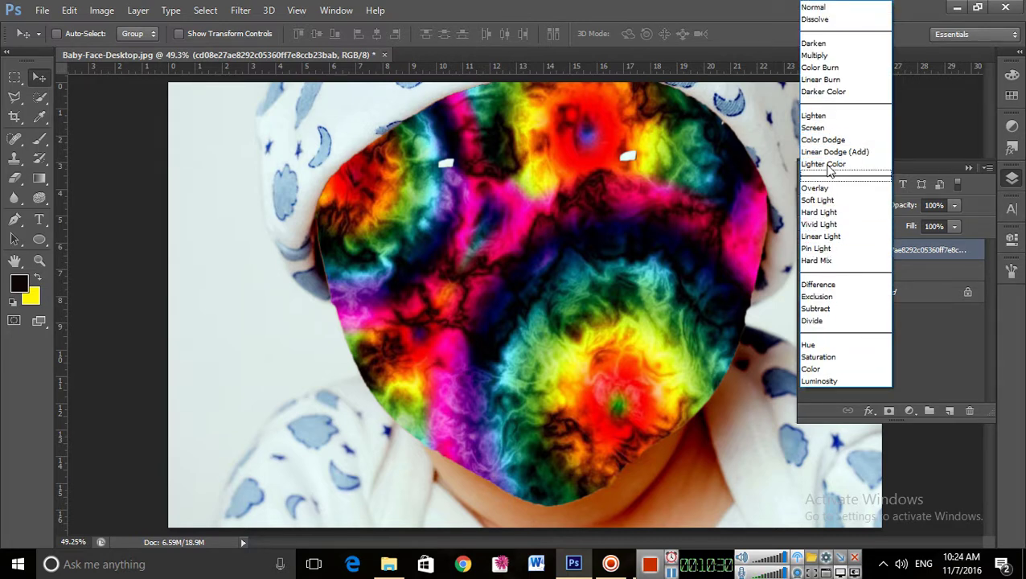
click(839, 67)
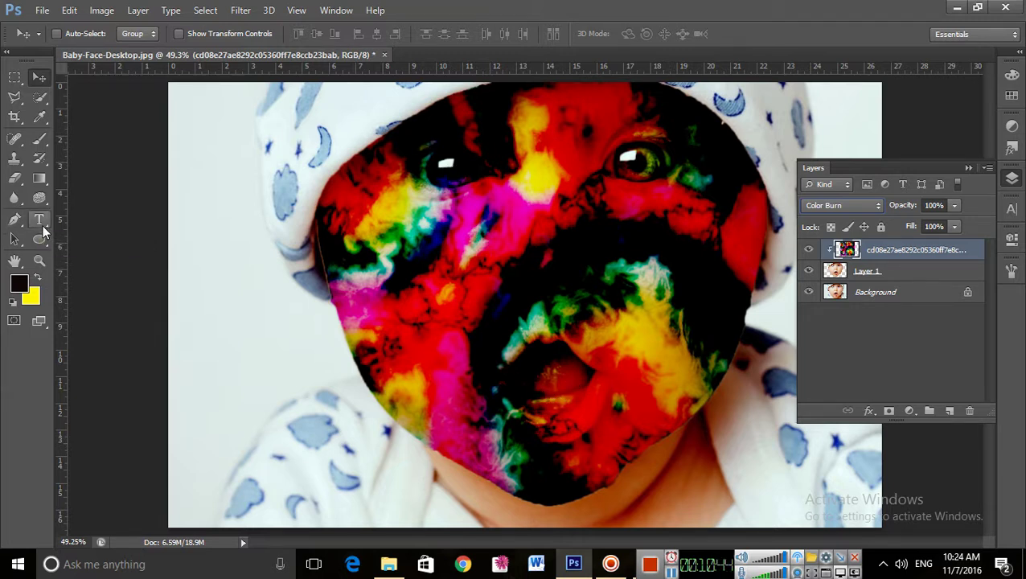
click(45, 138)
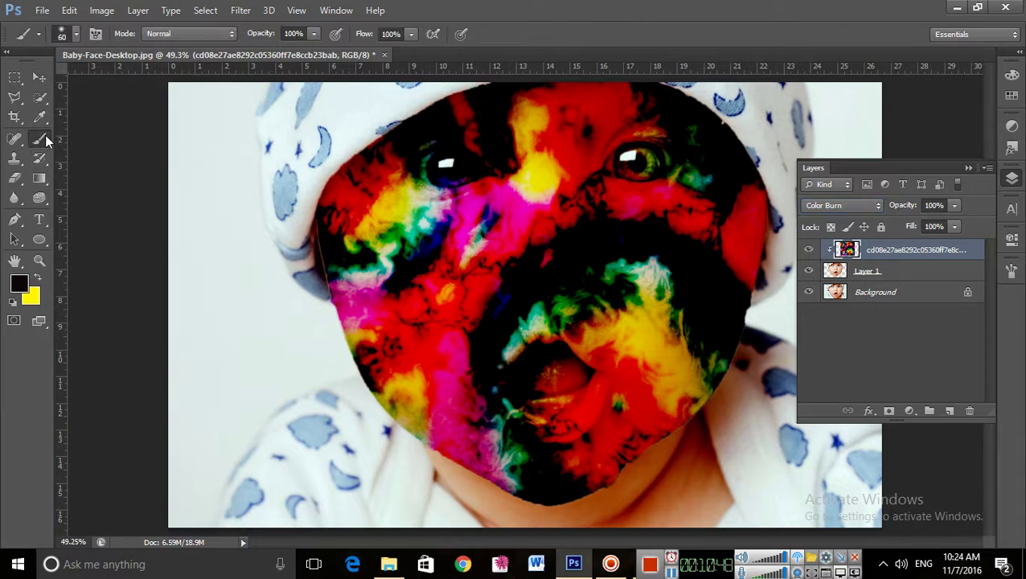
Choose the Brush Tool and toggle the pattern layer off and on to compare the eye on the hat's shadowed side
right_click(44, 143)
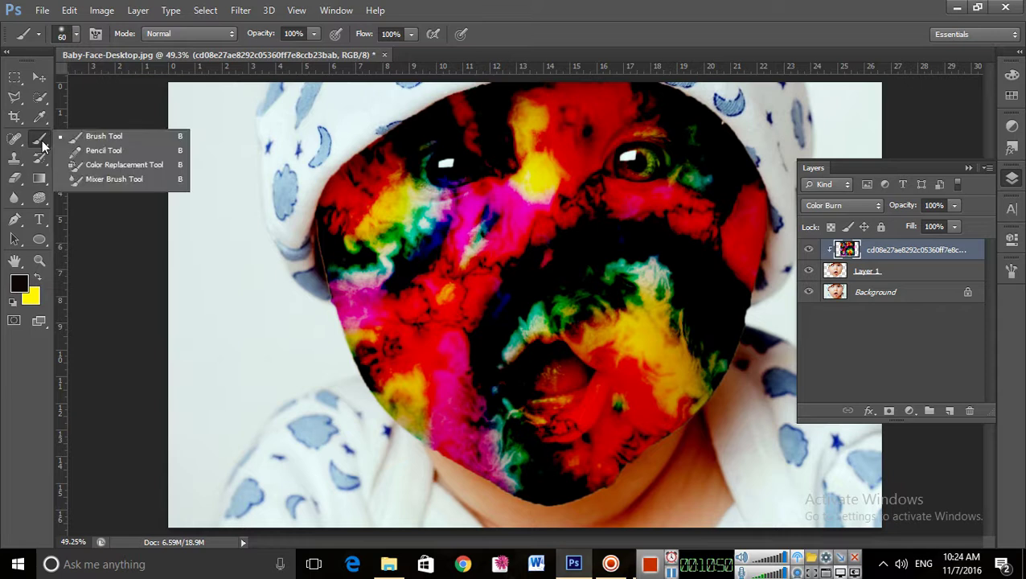
click(162, 137)
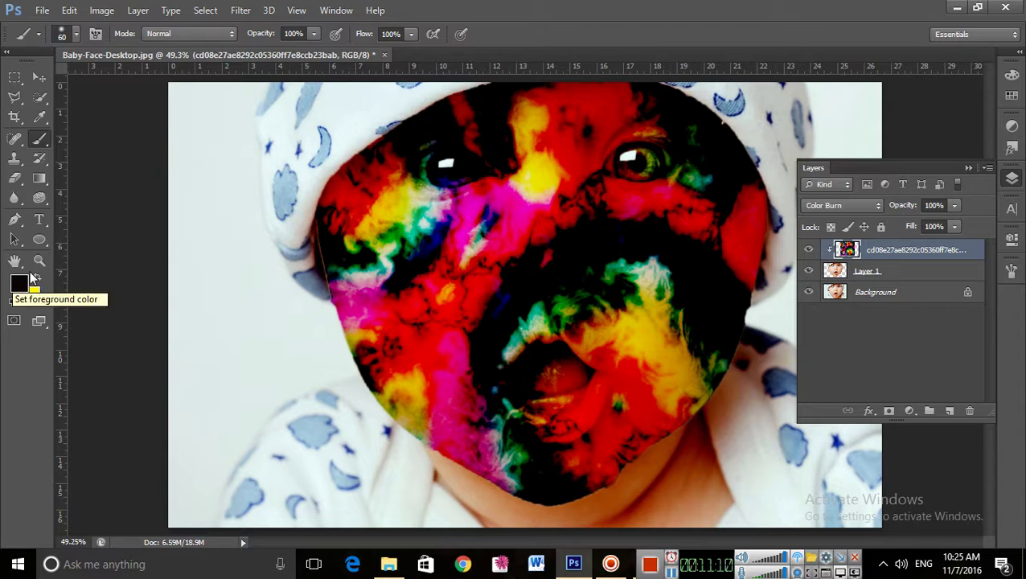
click(470, 136)
click(458, 138)
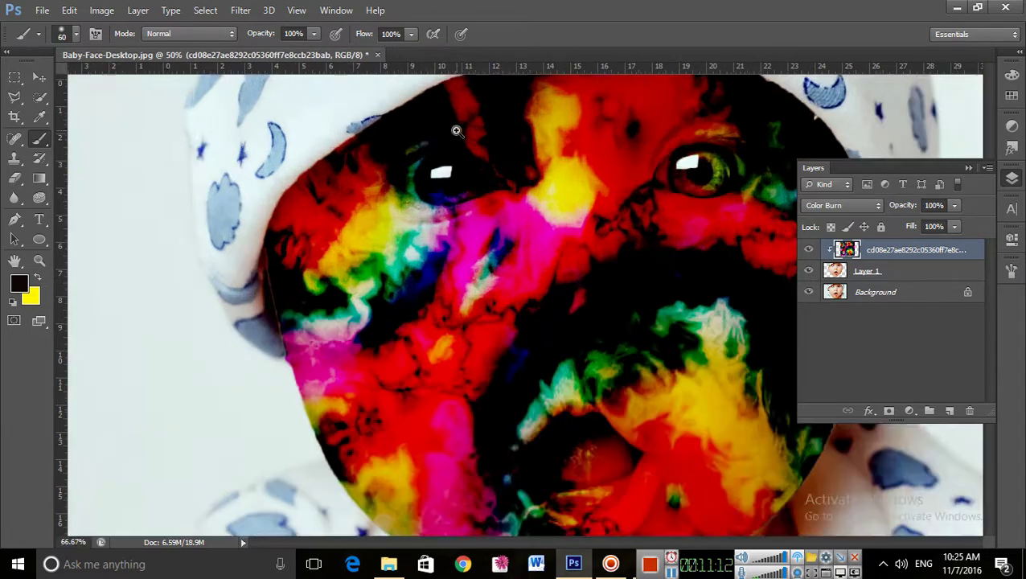
click(456, 130)
click(453, 132)
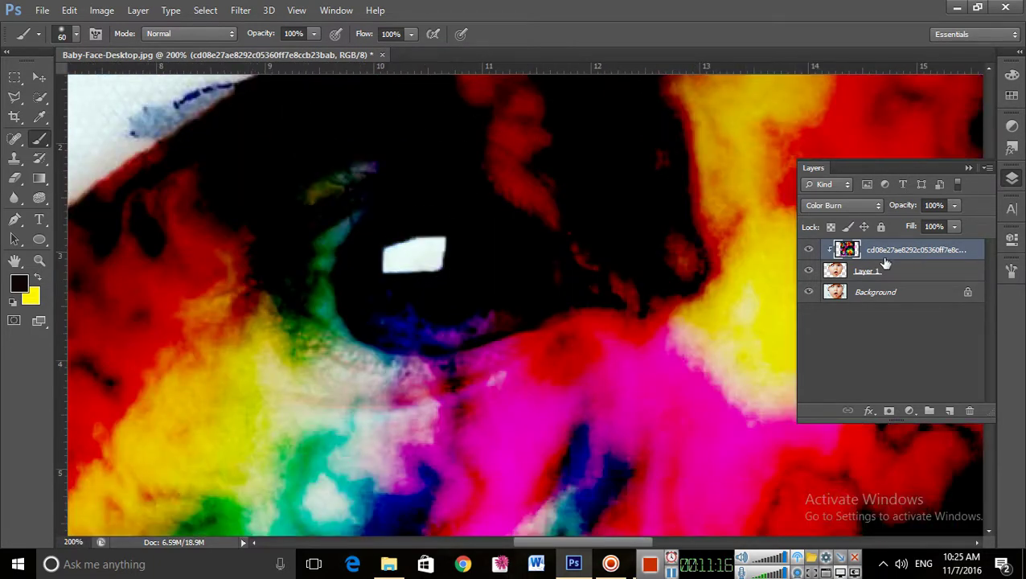
click(809, 251)
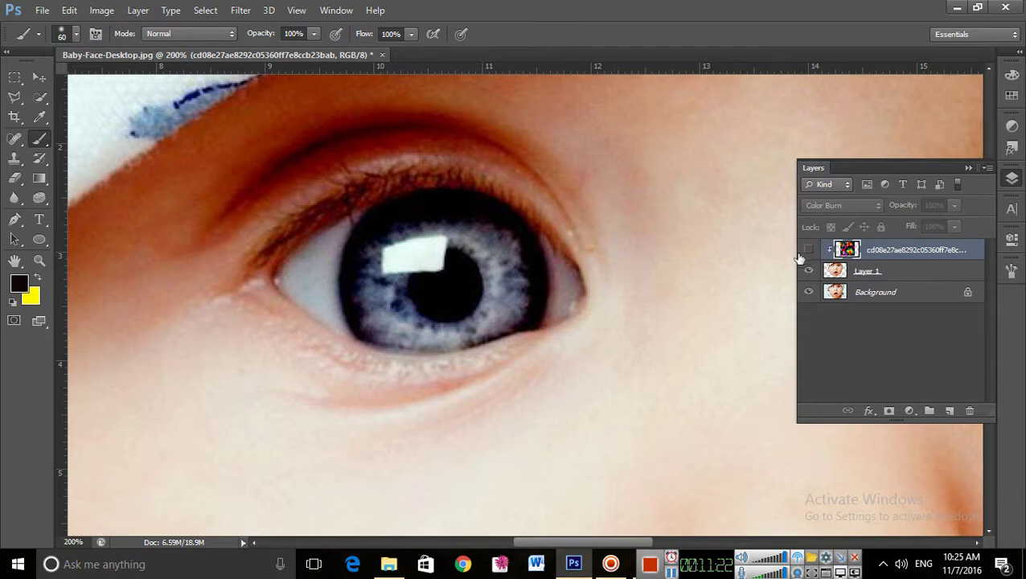
click(810, 251)
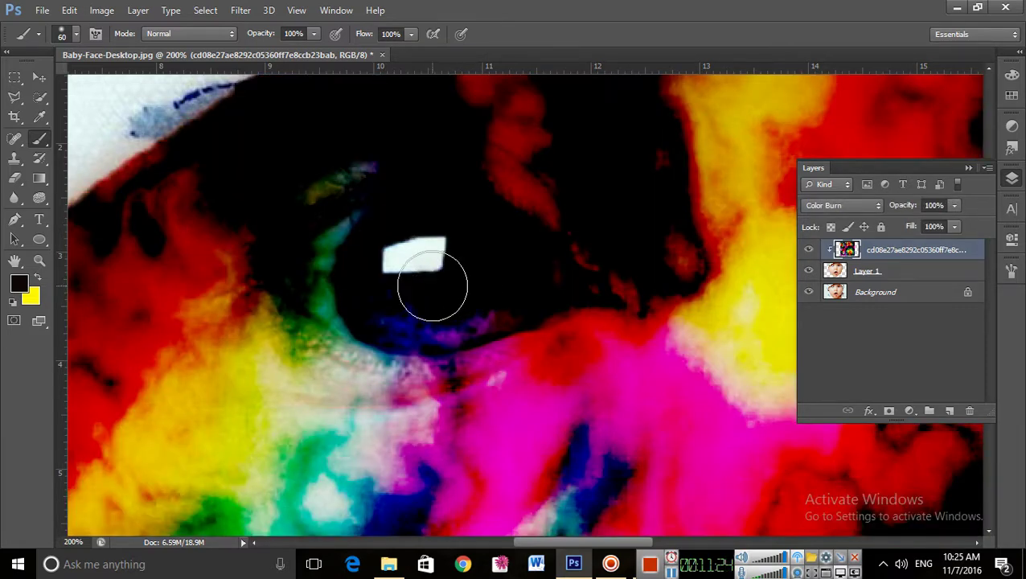
Try painting black over the eye on the pattern layer with a size 50 brush, and undo the strokes
key(bracketleft)
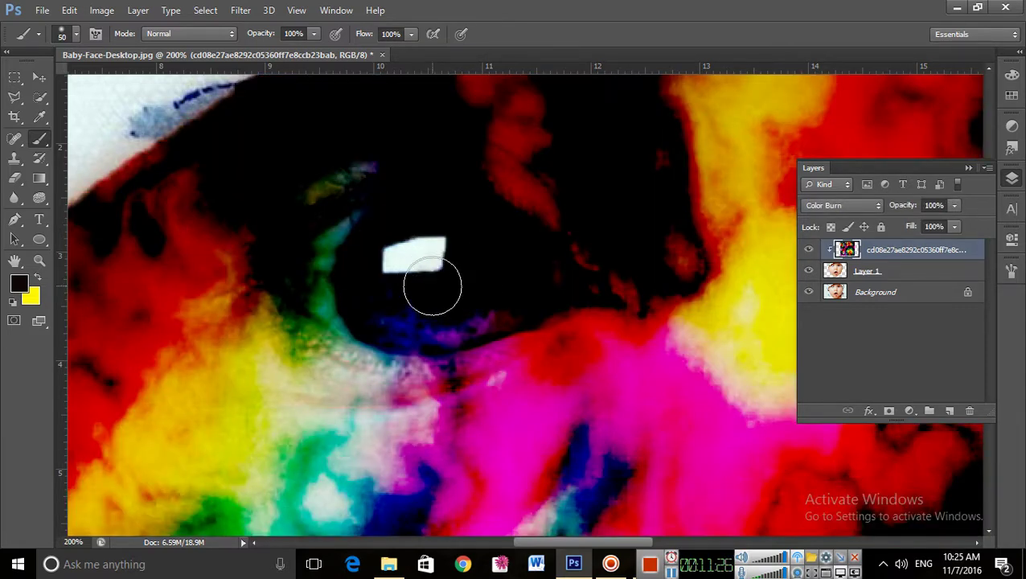
mouse_move(413, 256)
mouse_down()
mouse_move(343, 261)
mouse_move(420, 259)
mouse_move(362, 246)
mouse_move(350, 230)
mouse_move(417, 218)
mouse_move(529, 253)
mouse_move(398, 252)
mouse_move(431, 297)
mouse_move(473, 304)
mouse_move(375, 296)
mouse_move(314, 278)
mouse_move(403, 300)
mouse_move(458, 298)
mouse_move(426, 240)
mouse_move(475, 235)
mouse_move(534, 251)
mouse_move(593, 285)
mouse_move(469, 194)
mouse_move(394, 189)
mouse_move(276, 247)
mouse_move(277, 271)
mouse_move(320, 293)
mouse_move(452, 322)
mouse_move(607, 283)
mouse_move(487, 196)
mouse_up()
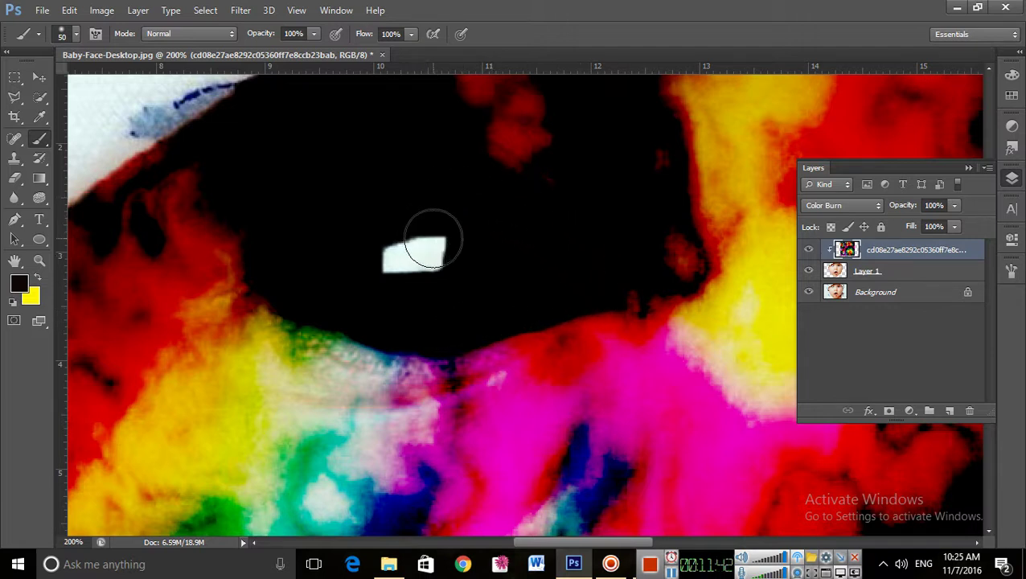
key(ctrl+0)
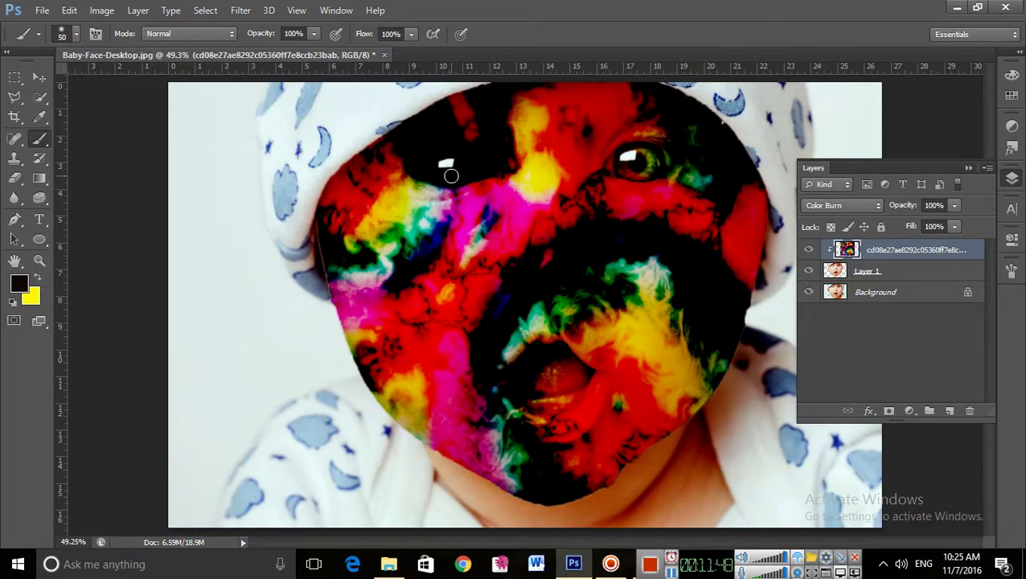
mouse_move(441, 162)
mouse_down()
mouse_move(444, 187)
mouse_move(410, 175)
mouse_up()
key(ctrl+z)
key(ctrl+alt+z)
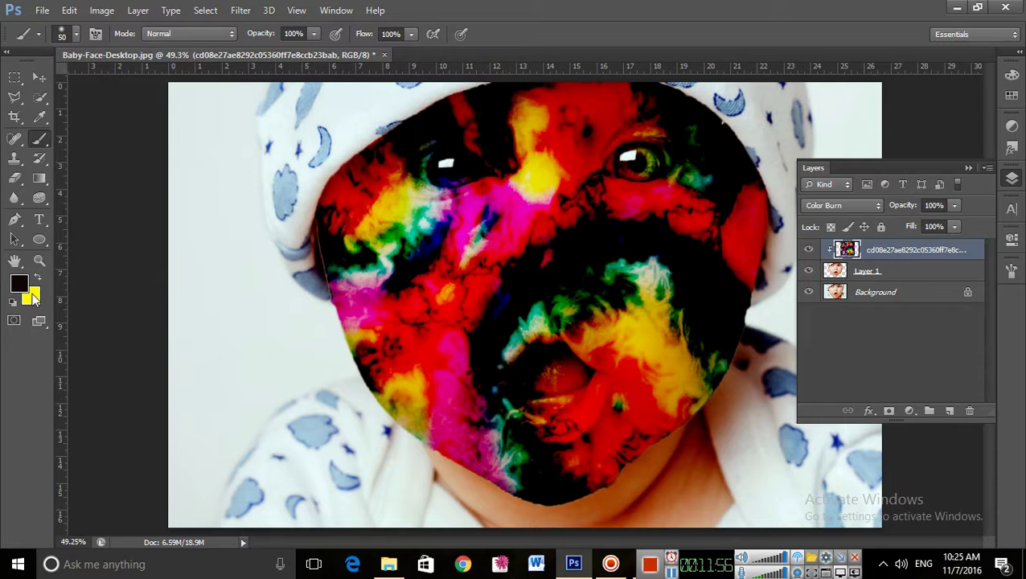
Set the background colour to white (ffffff) and return to the Brush tool
click(32, 299)
click(469, 182)
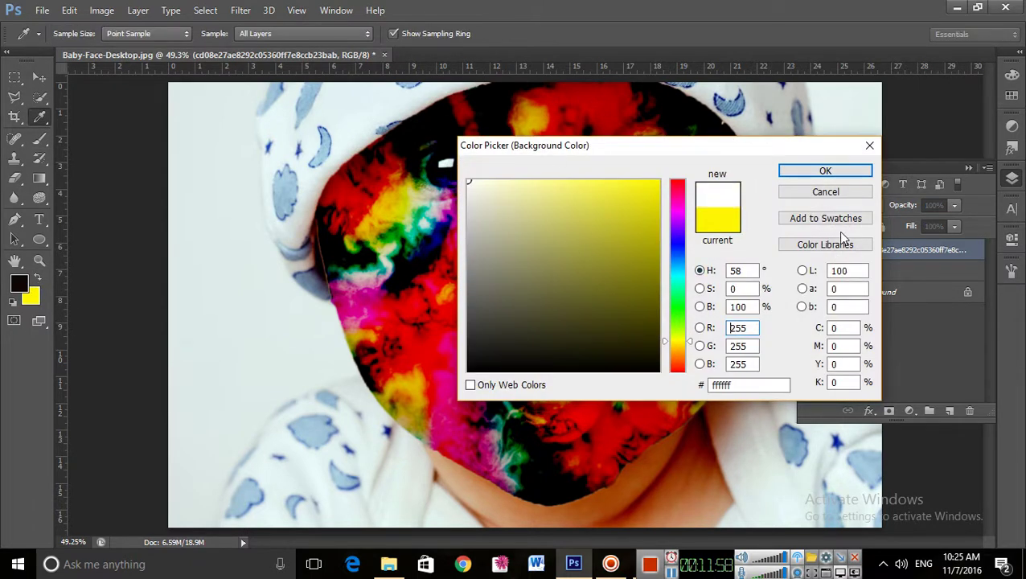
click(822, 172)
key(b)
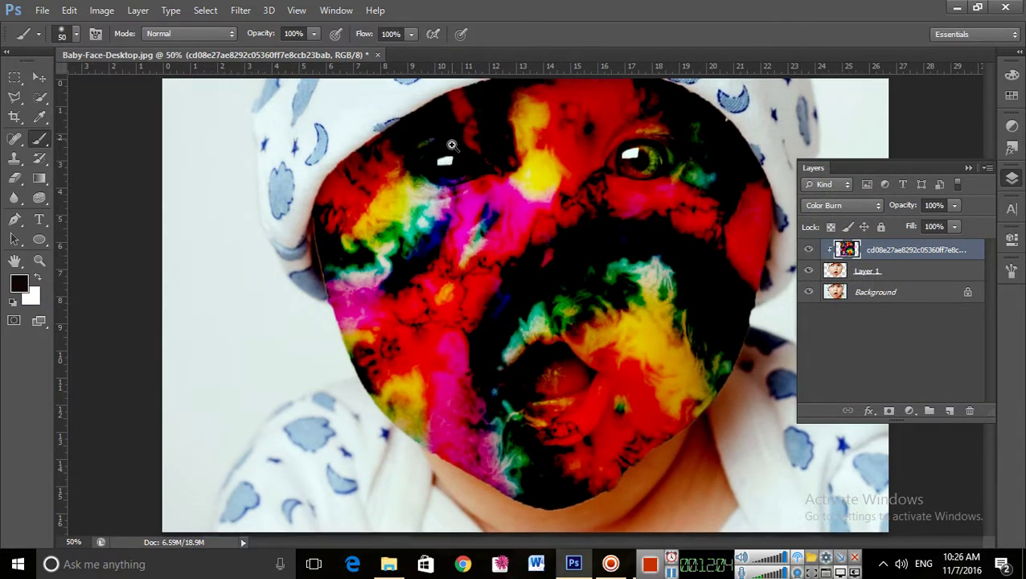
Try painting black around the eye's highlight and along its lower lid on the pattern layer
click(458, 155)
click(453, 150)
click(452, 150)
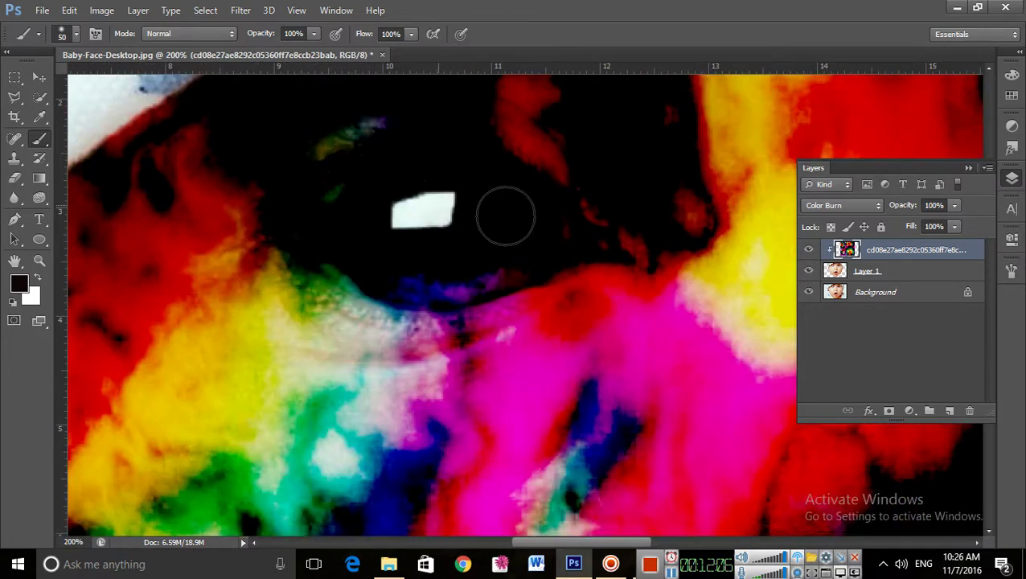
drag(376, 196, 367, 176)
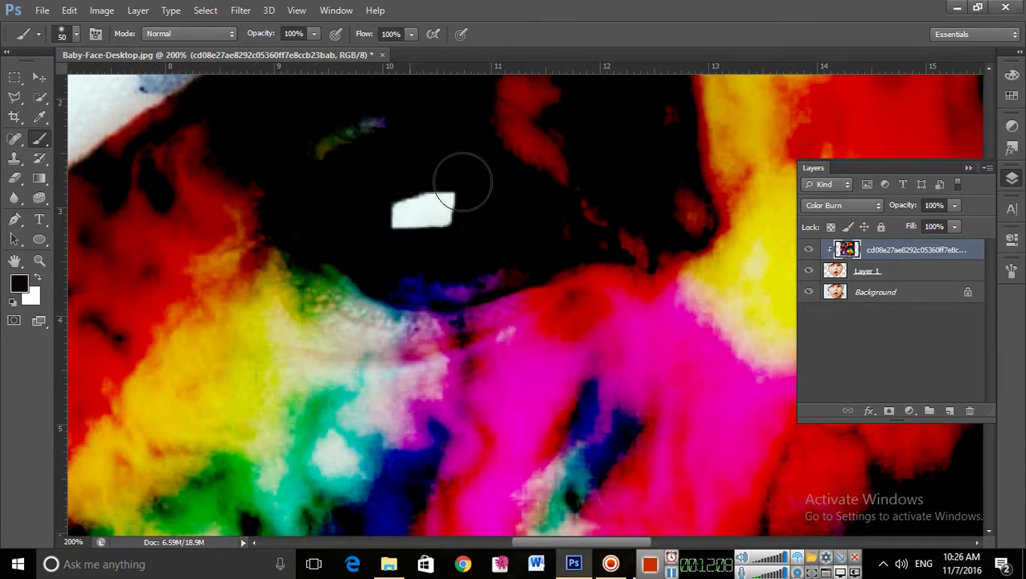
mouse_move(460, 253)
mouse_down()
mouse_move(422, 253)
mouse_move(462, 262)
mouse_move(409, 261)
mouse_move(457, 269)
mouse_move(444, 271)
mouse_move(417, 269)
mouse_move(568, 239)
mouse_move(406, 207)
mouse_move(311, 207)
mouse_move(336, 234)
mouse_move(399, 263)
mouse_up()
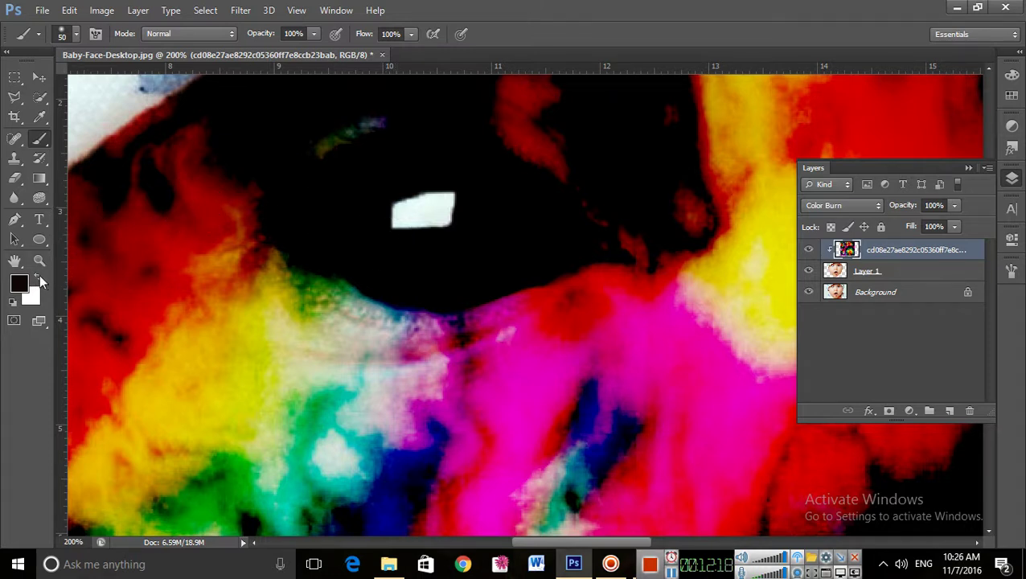
Swap the colours so white is the foreground, try brushing over the eye, and undo the eye strokes
click(40, 275)
mouse_move(436, 218)
mouse_down()
mouse_move(346, 219)
mouse_move(464, 217)
mouse_move(355, 197)
mouse_move(365, 222)
mouse_move(400, 166)
mouse_move(461, 188)
mouse_move(479, 216)
mouse_move(386, 158)
mouse_move(353, 165)
mouse_move(447, 163)
mouse_move(507, 210)
mouse_move(385, 209)
mouse_move(387, 222)
mouse_move(481, 236)
mouse_move(366, 243)
mouse_move(563, 241)
mouse_move(476, 179)
mouse_move(512, 185)
mouse_move(566, 224)
mouse_move(443, 139)
mouse_move(385, 148)
mouse_move(486, 180)
mouse_move(437, 210)
mouse_move(479, 251)
mouse_move(403, 259)
mouse_move(358, 238)
mouse_move(436, 280)
mouse_move(566, 242)
mouse_up()
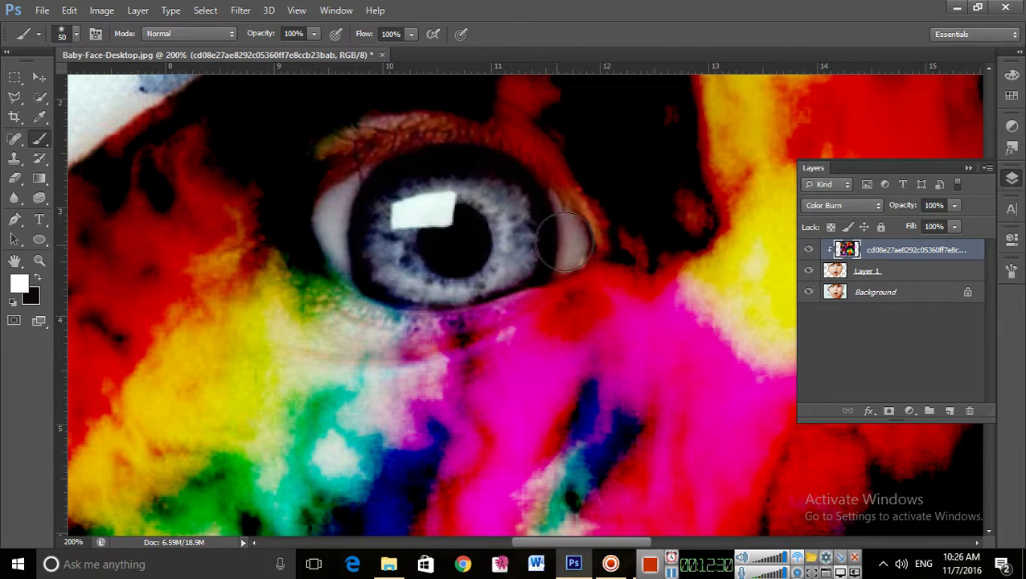
key(ctrl+z)
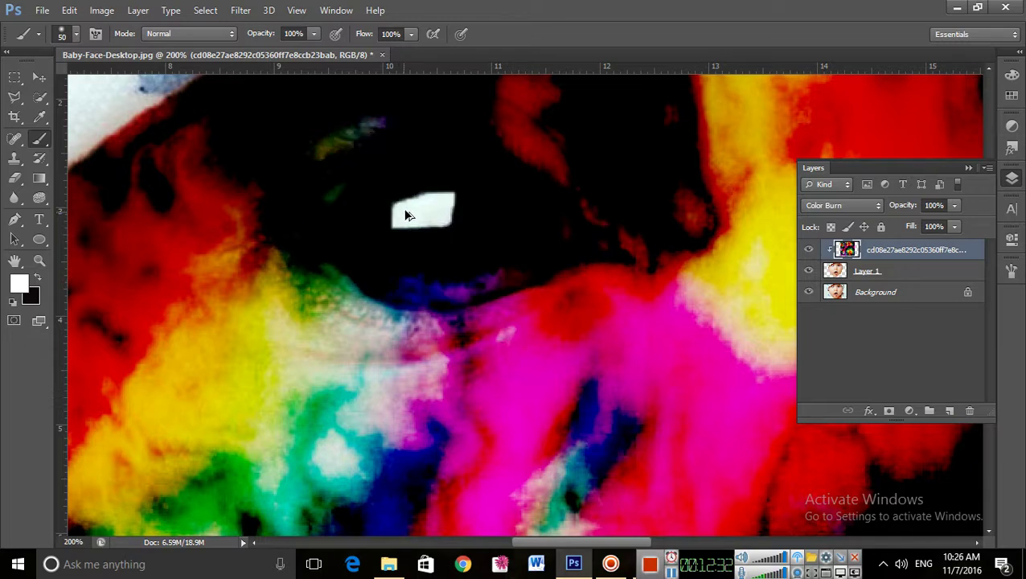
key(ctrl+0)
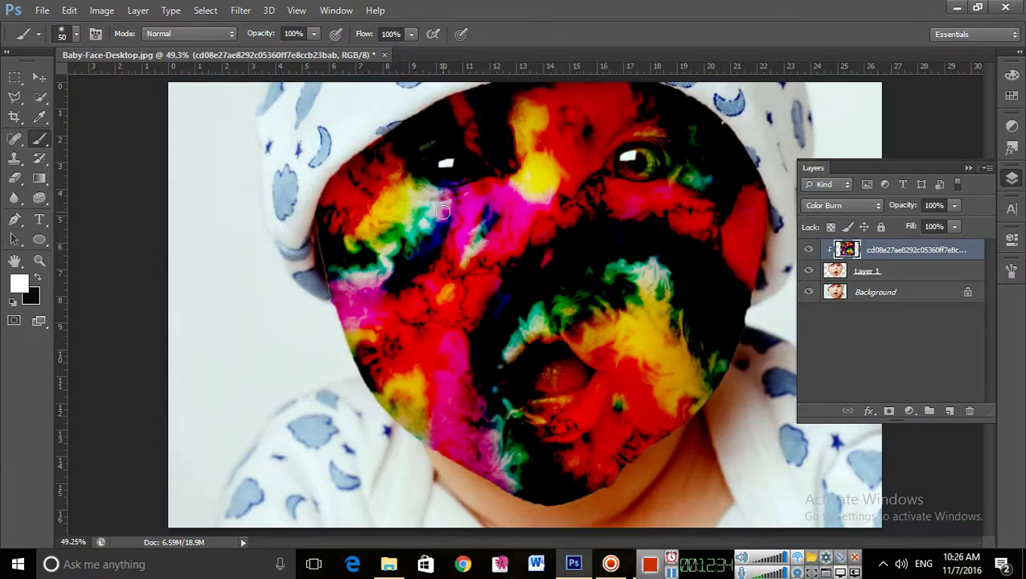
Paint white over the iris and the white of the eye on the pattern layer with the size 50 brush
click(447, 167)
click(447, 157)
click(451, 159)
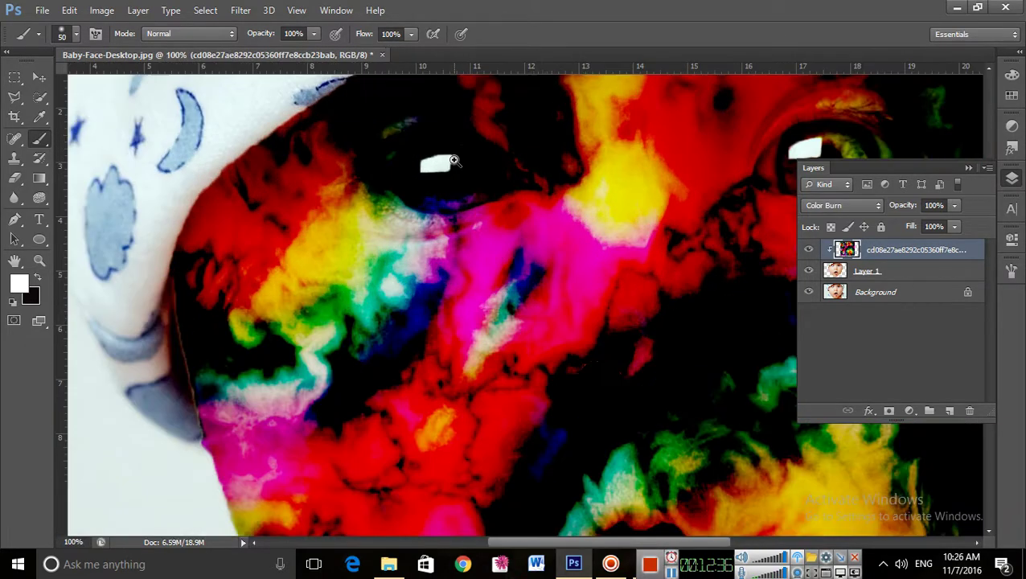
click(457, 159)
click(458, 159)
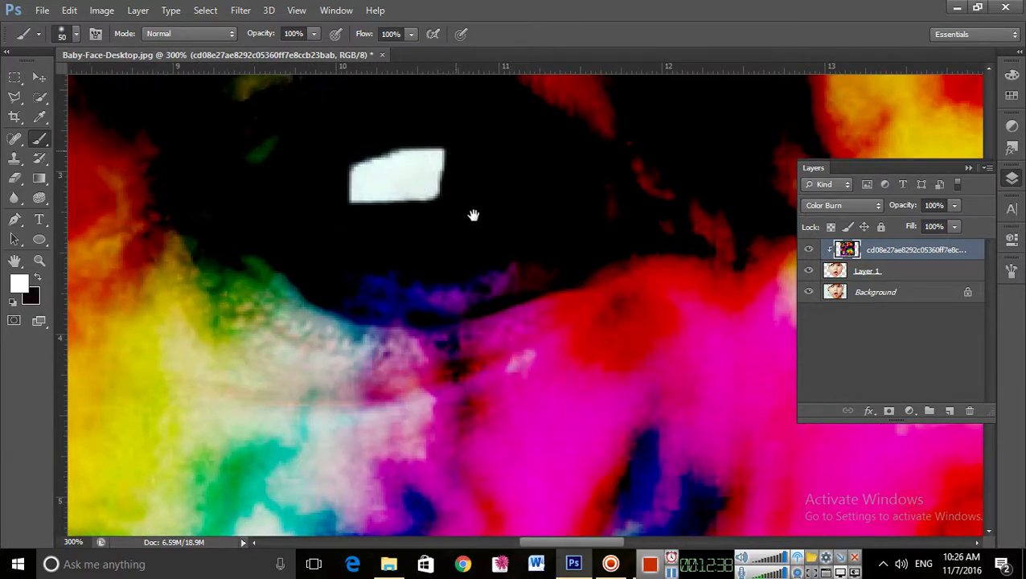
drag(472, 214, 498, 227)
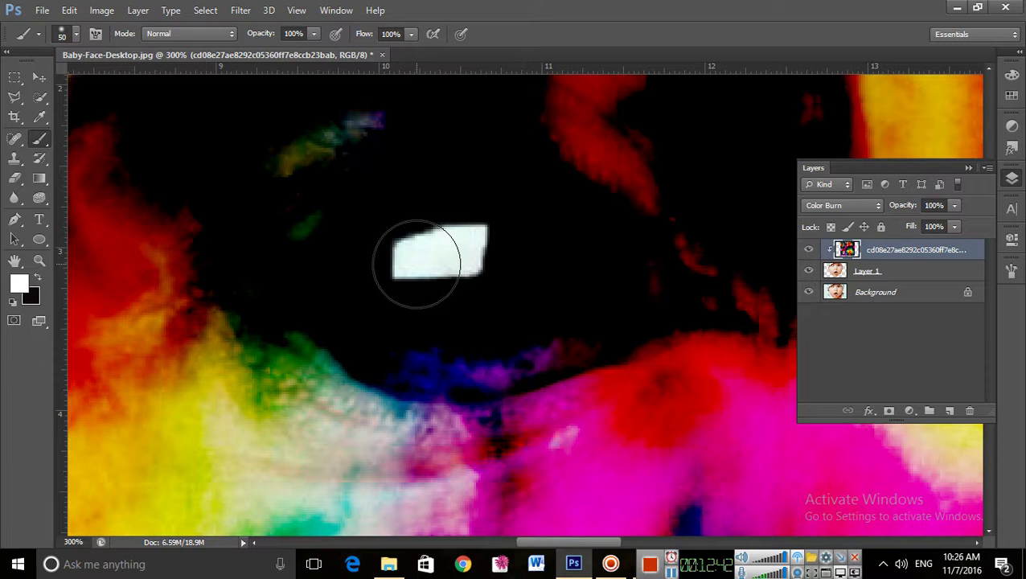
mouse_move(515, 327)
mouse_down()
mouse_move(427, 325)
mouse_move(355, 280)
mouse_move(505, 300)
mouse_move(400, 242)
mouse_move(539, 245)
mouse_move(463, 198)
mouse_move(393, 208)
mouse_move(505, 213)
mouse_move(455, 181)
mouse_move(370, 197)
mouse_move(345, 235)
mouse_move(351, 251)
mouse_move(505, 210)
mouse_move(584, 228)
mouse_move(629, 266)
mouse_move(572, 268)
mouse_move(571, 280)
mouse_move(631, 275)
mouse_move(569, 280)
mouse_up()
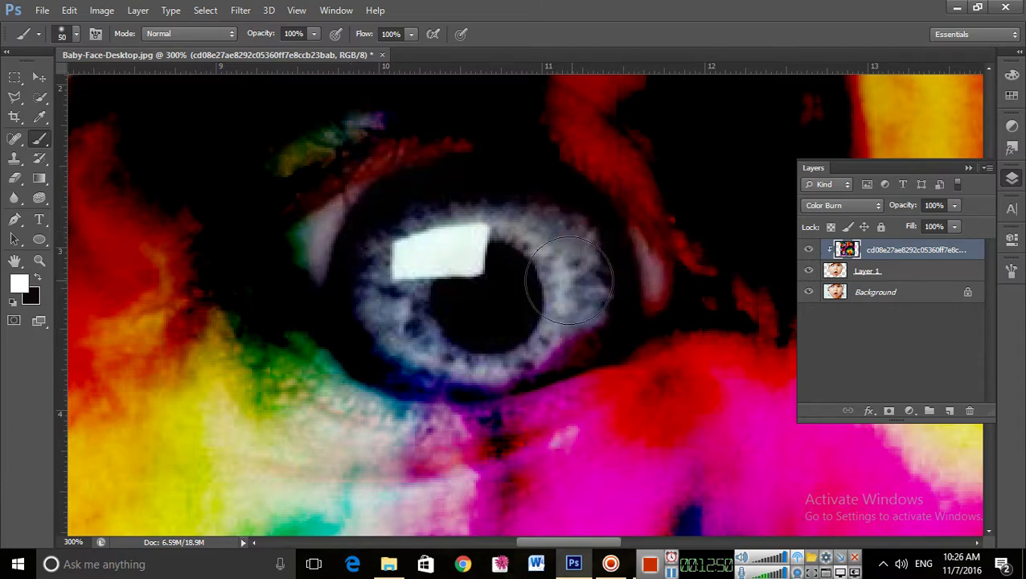
key(ctrl+minus)
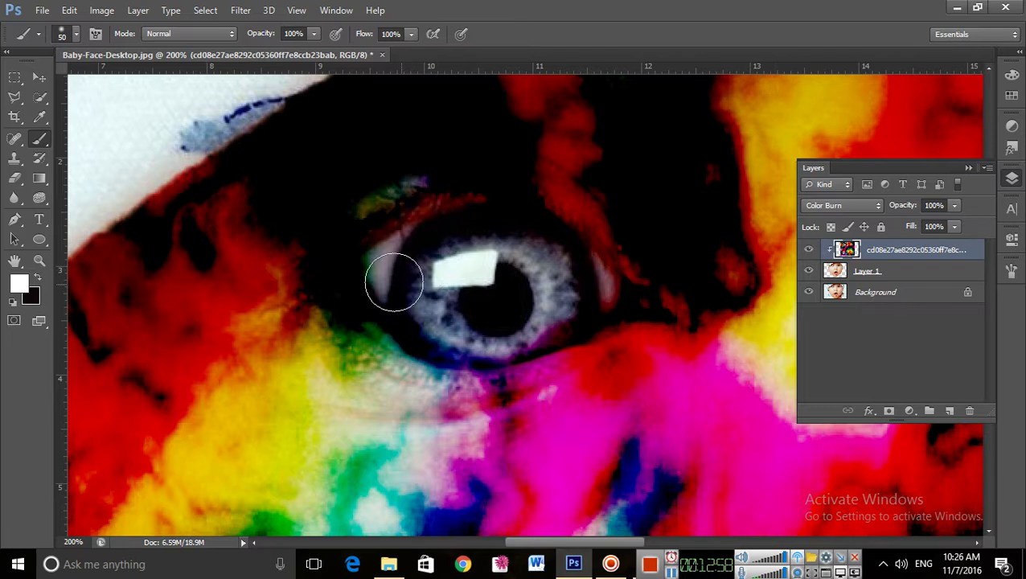
mouse_move(394, 281)
mouse_down()
mouse_move(429, 312)
mouse_move(500, 309)
mouse_up()
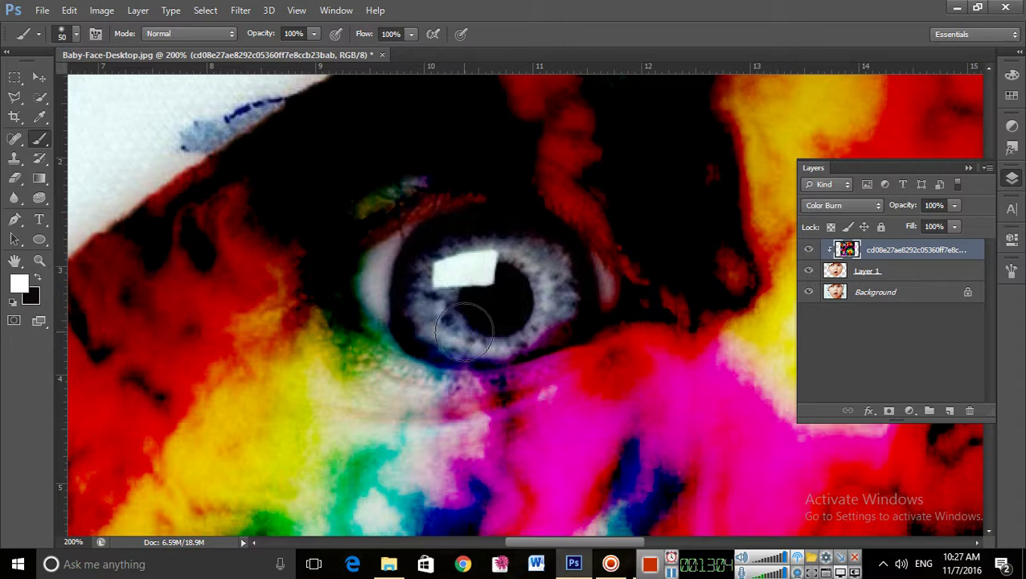
mouse_move(456, 325)
mouse_down()
mouse_move(382, 289)
mouse_move(502, 291)
mouse_move(441, 285)
mouse_move(461, 283)
mouse_move(456, 305)
mouse_move(426, 319)
mouse_move(370, 280)
mouse_move(570, 301)
mouse_move(522, 321)
mouse_move(574, 313)
mouse_move(593, 298)
mouse_move(521, 285)
mouse_up()
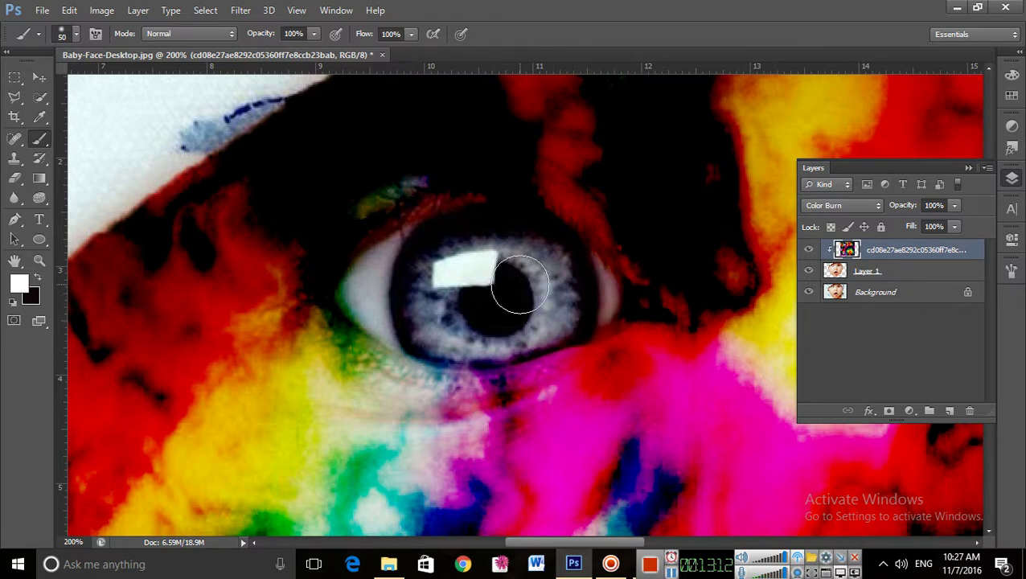
Refine the eye's outline and corners in white, reducing the brush size to 20, 15 and 9
key(bracketleft)
key(bracketleft)
key(bracketleft)
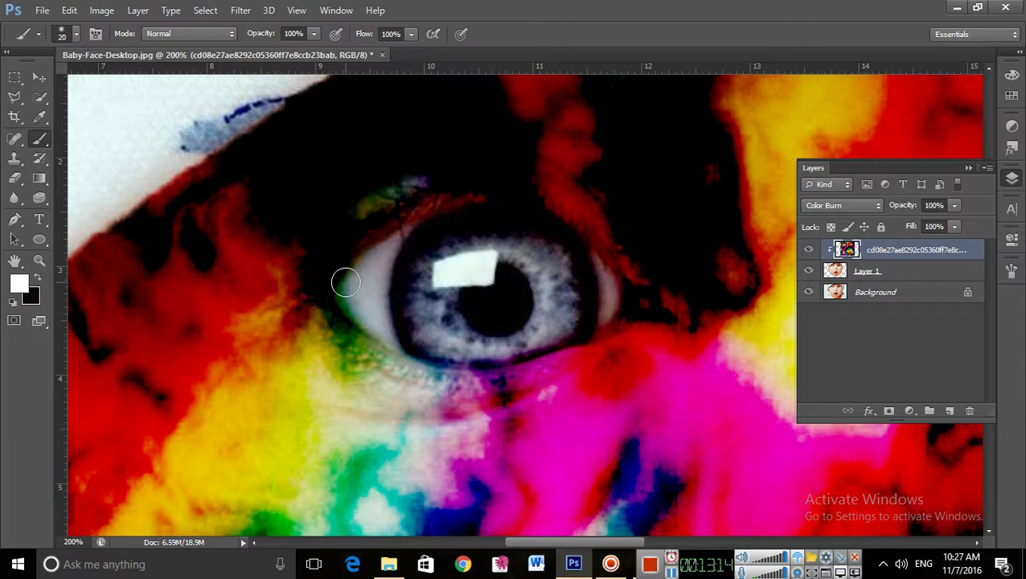
drag(346, 284, 382, 251)
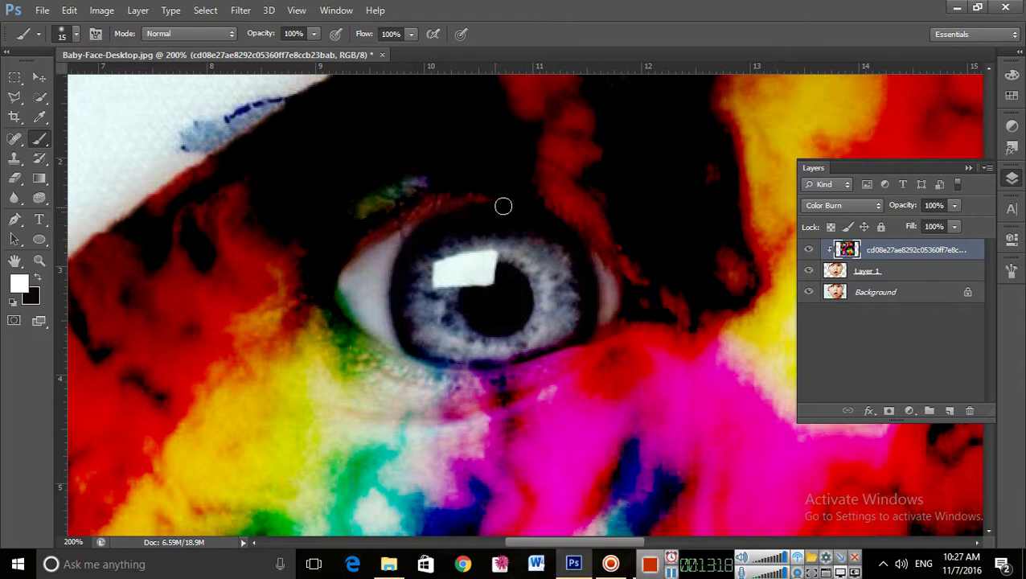
mouse_move(503, 206)
mouse_down()
mouse_move(559, 222)
mouse_move(633, 298)
mouse_move(619, 309)
mouse_up()
key(bracketleft)
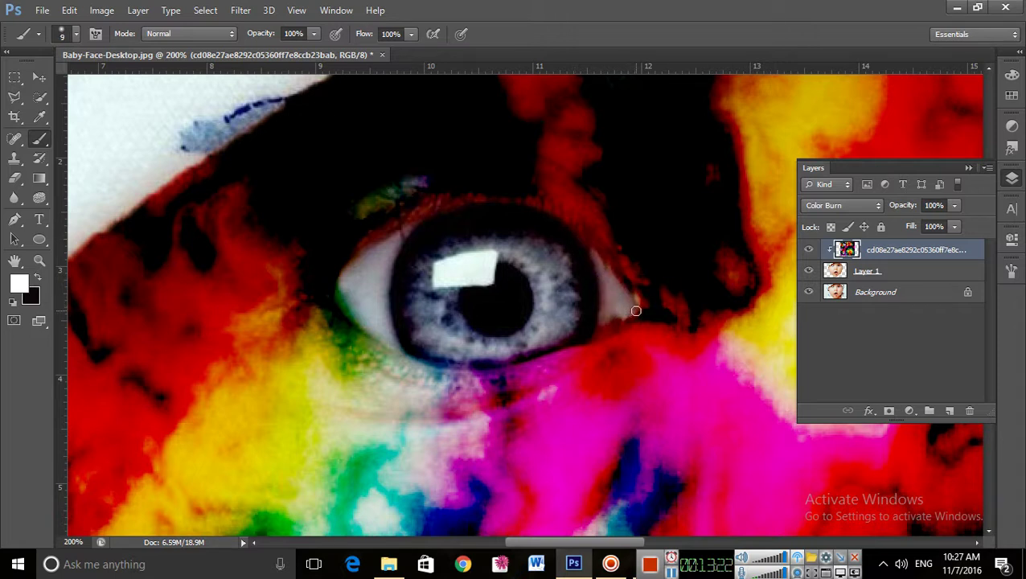
drag(652, 314, 638, 295)
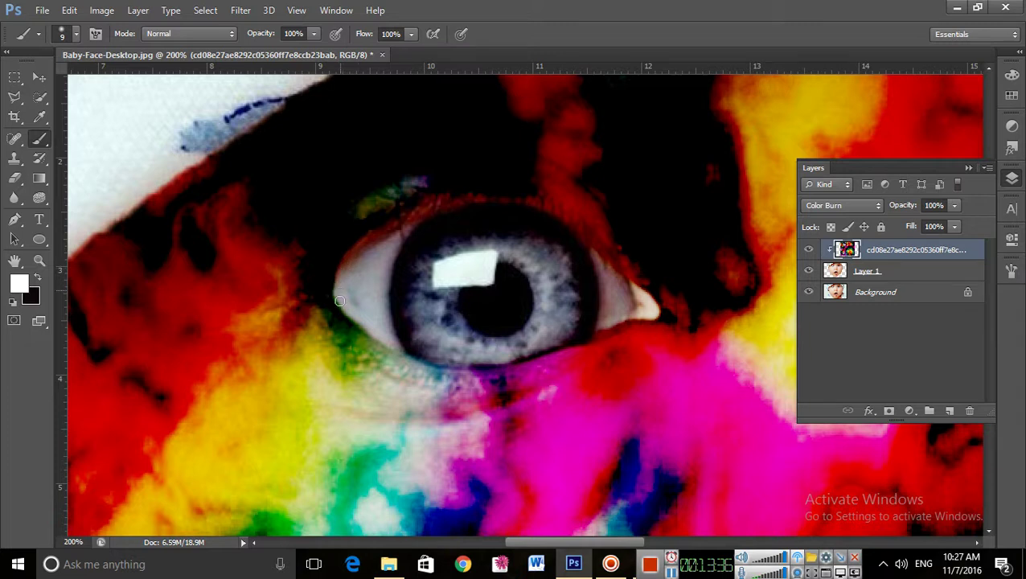
Try the Darken blend mode on the pattern layer, and step back to Color Burn and the earlier eye painting
click(866, 206)
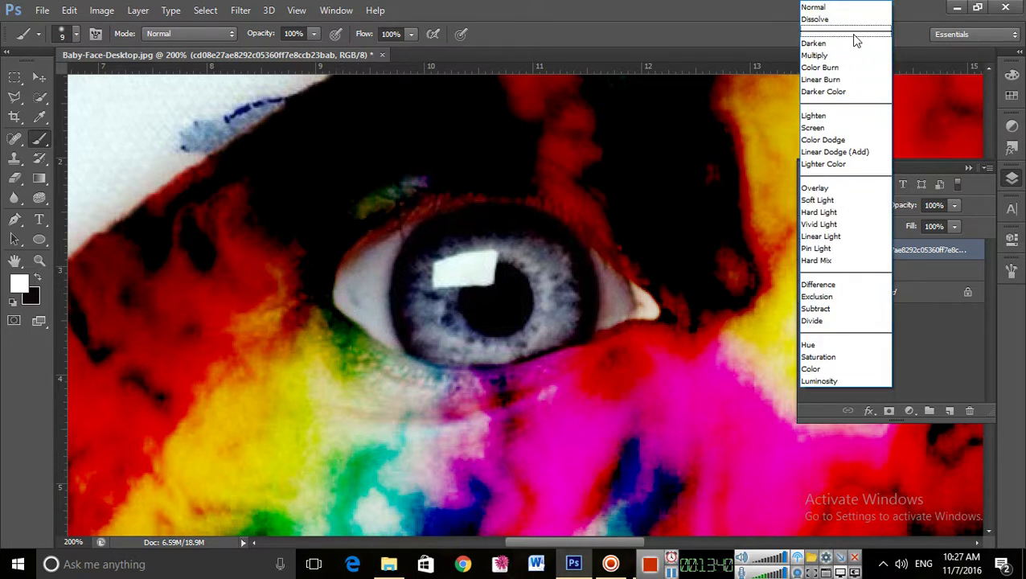
click(855, 43)
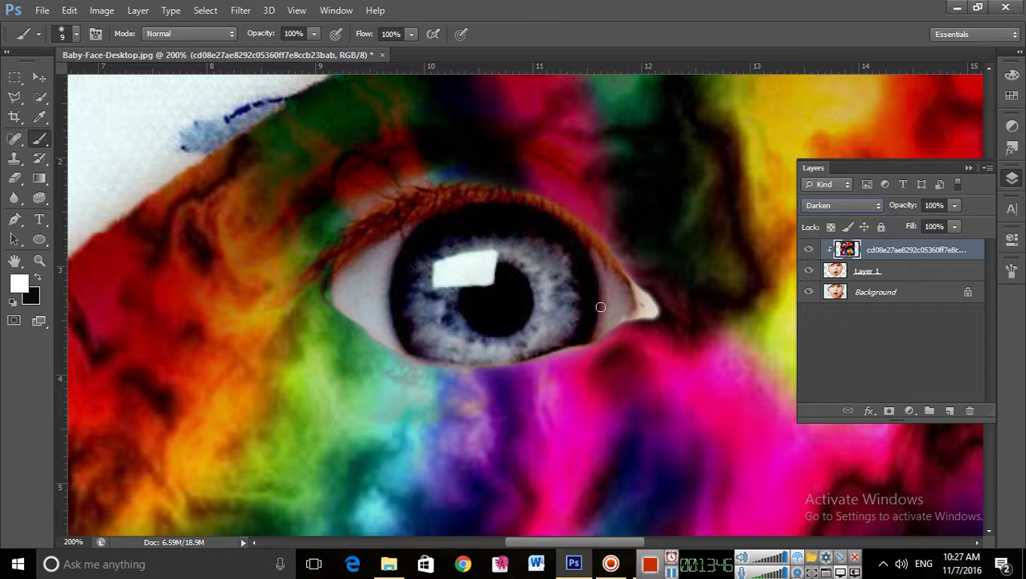
key(Down)
key(Down)
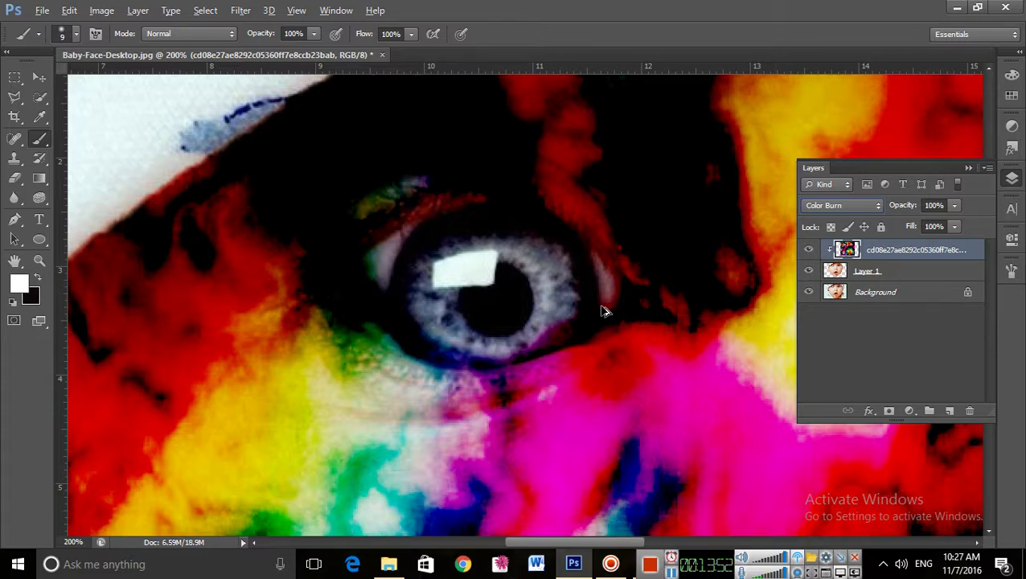
Try Hard Light on the pattern layer and switch its blend mode to Multiply
click(856, 207)
click(838, 210)
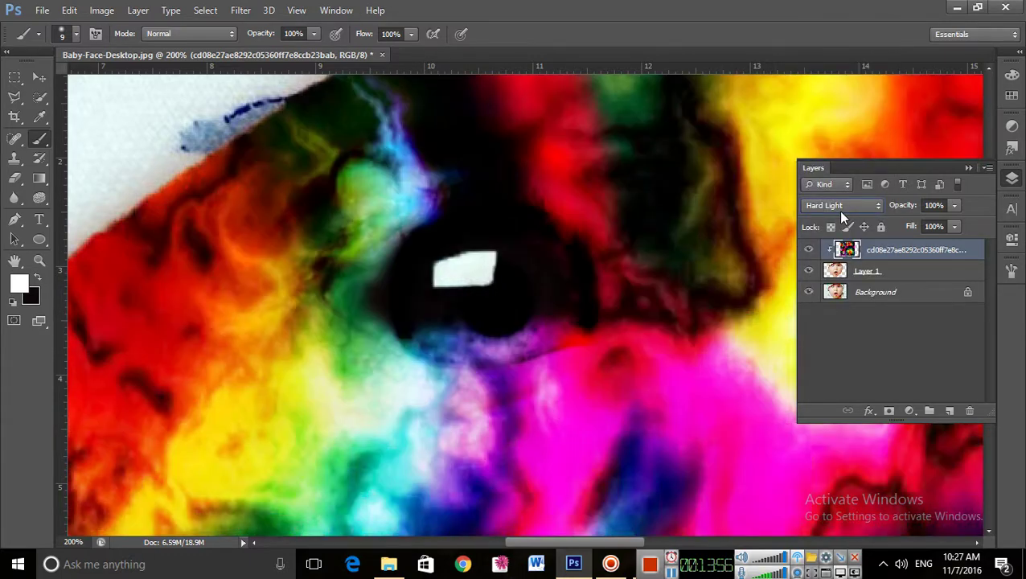
click(856, 205)
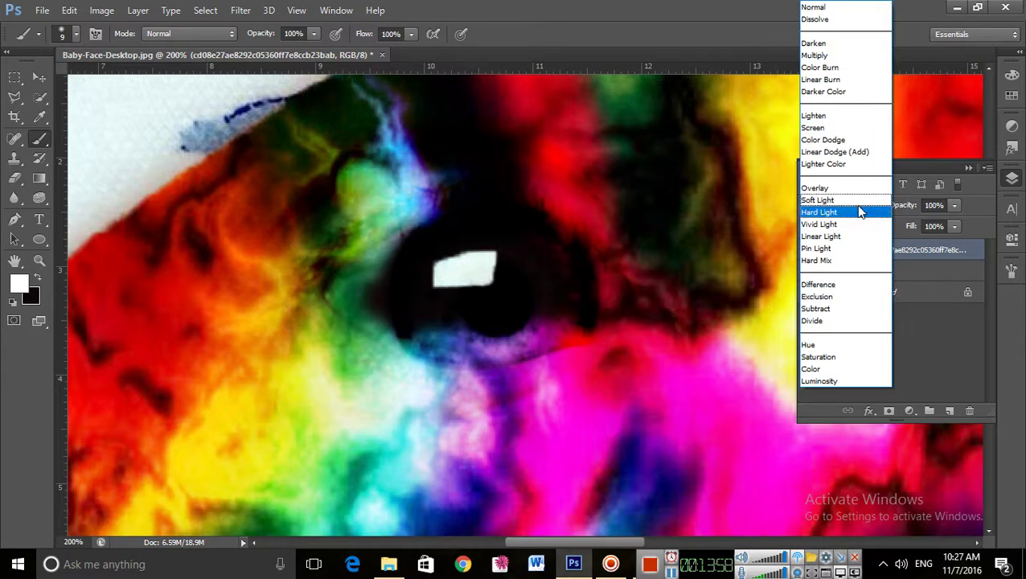
click(835, 55)
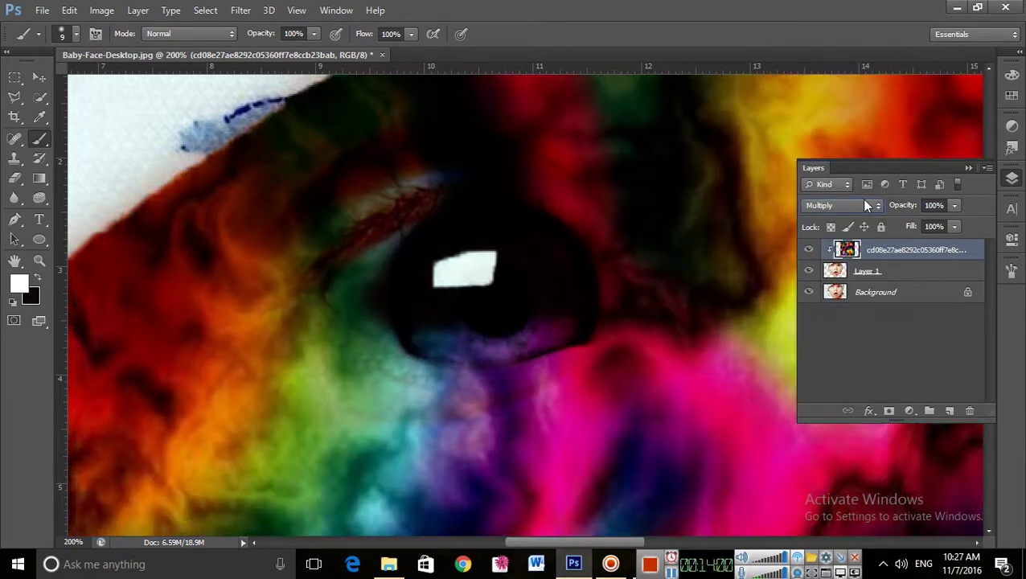
Try the Darken and Linear Dodge (Add) blend modes on the pattern layer and switch it to Screen
click(862, 198)
click(830, 42)
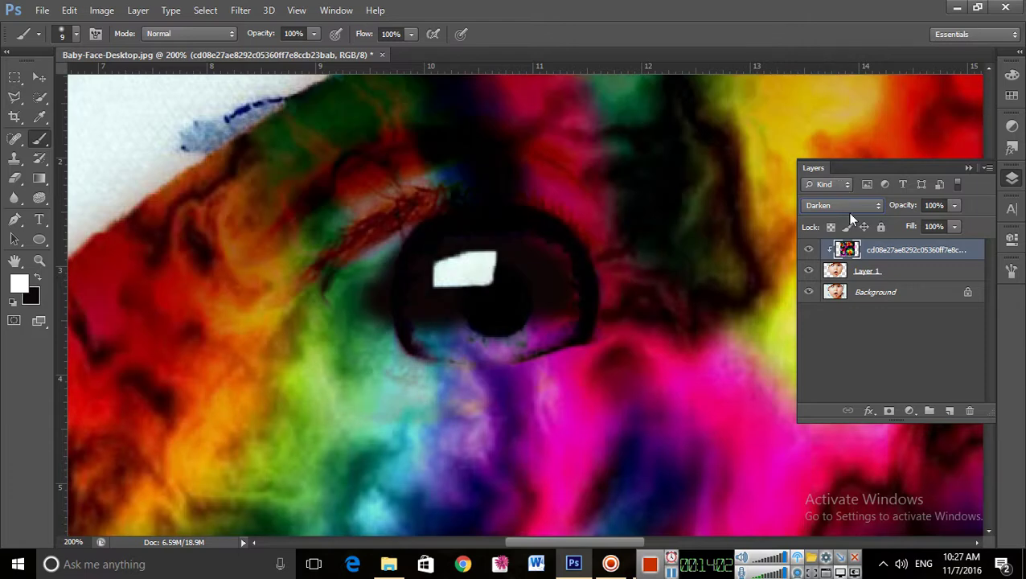
click(850, 208)
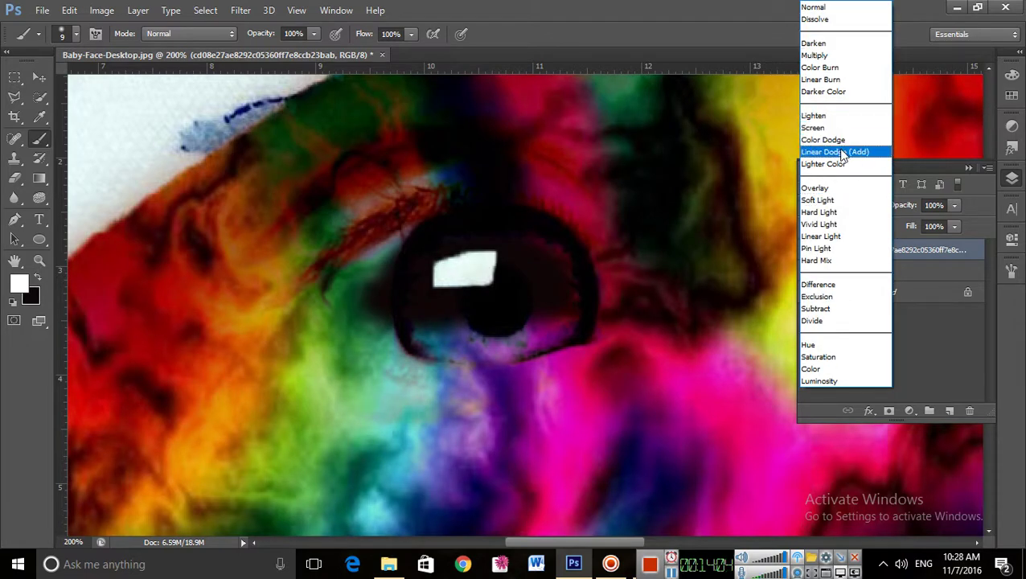
click(842, 153)
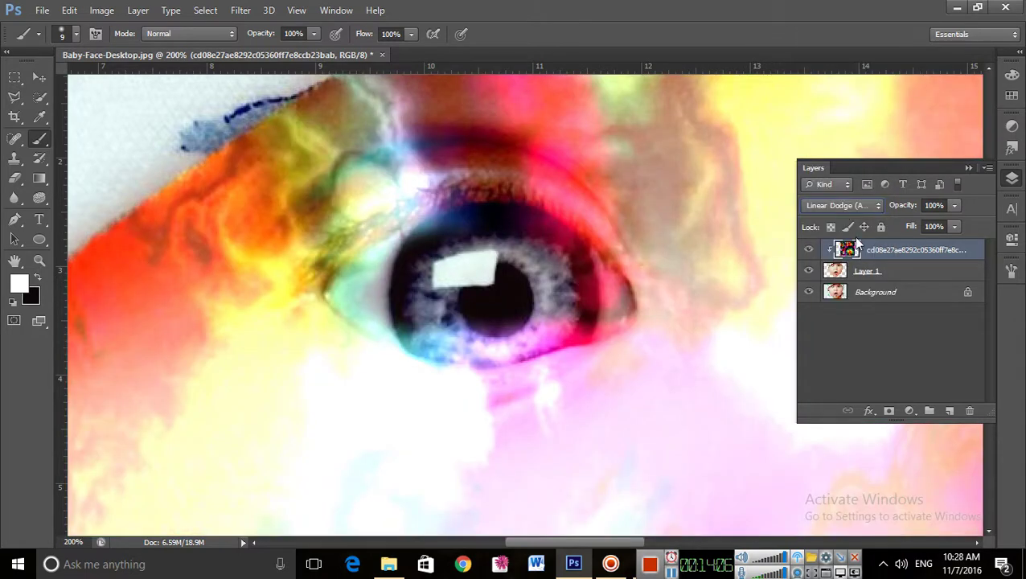
click(854, 205)
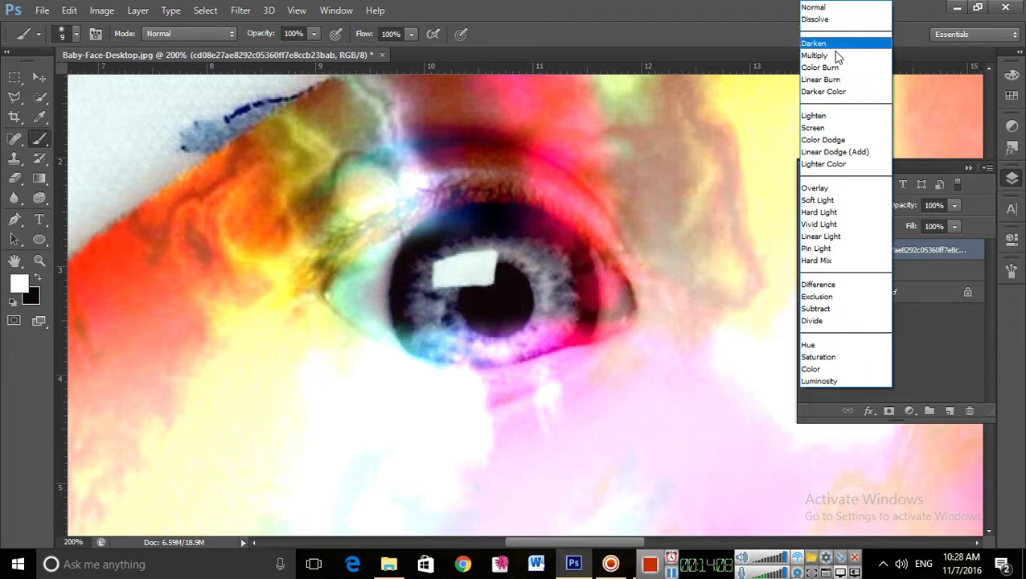
click(843, 128)
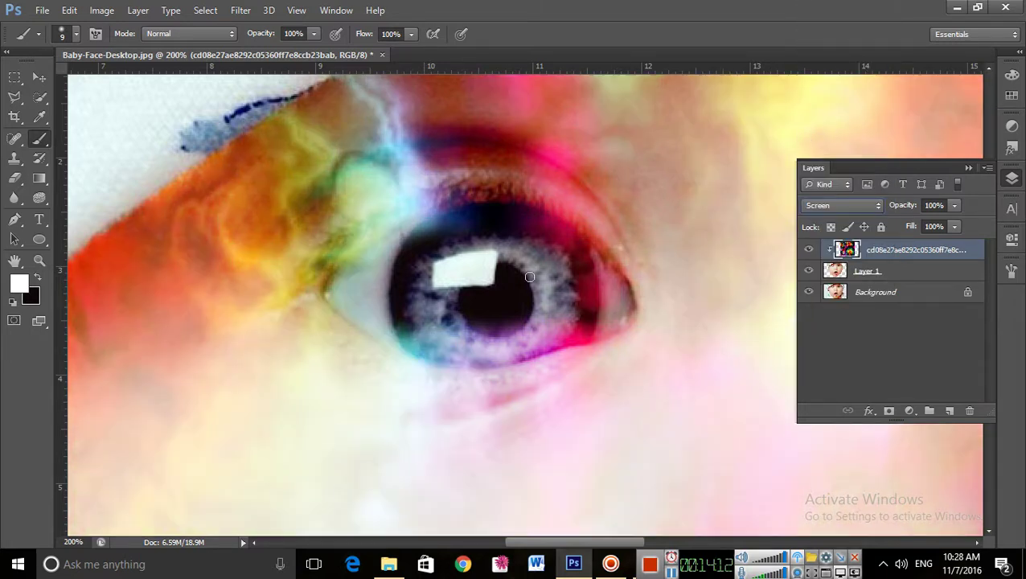
Undo a white test stroke on the eye and paint black over the iris and eye white with the size 20 brush
mouse_move(476, 270)
mouse_down()
mouse_move(441, 299)
mouse_move(493, 293)
mouse_up()
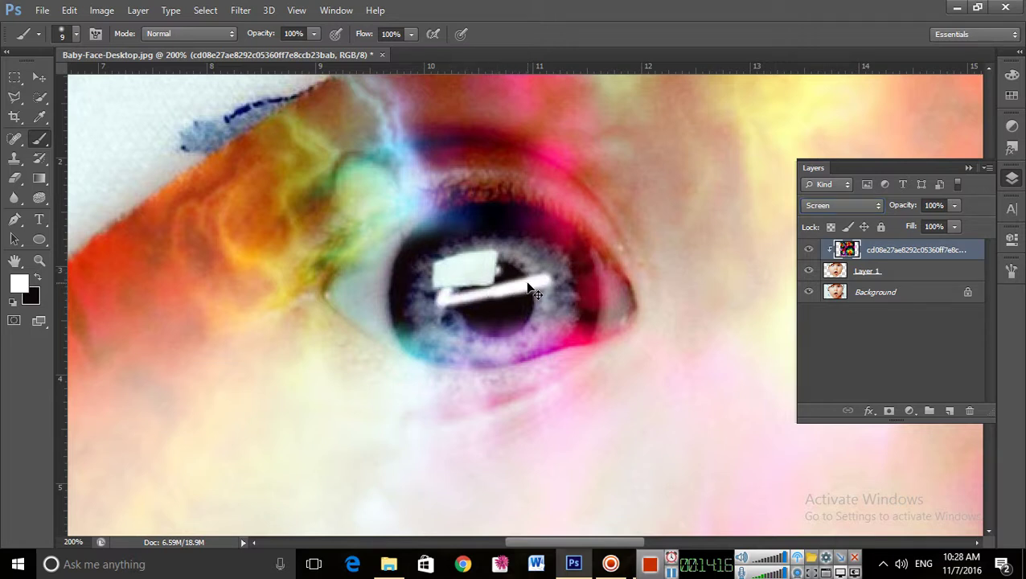
key(ctrl+z)
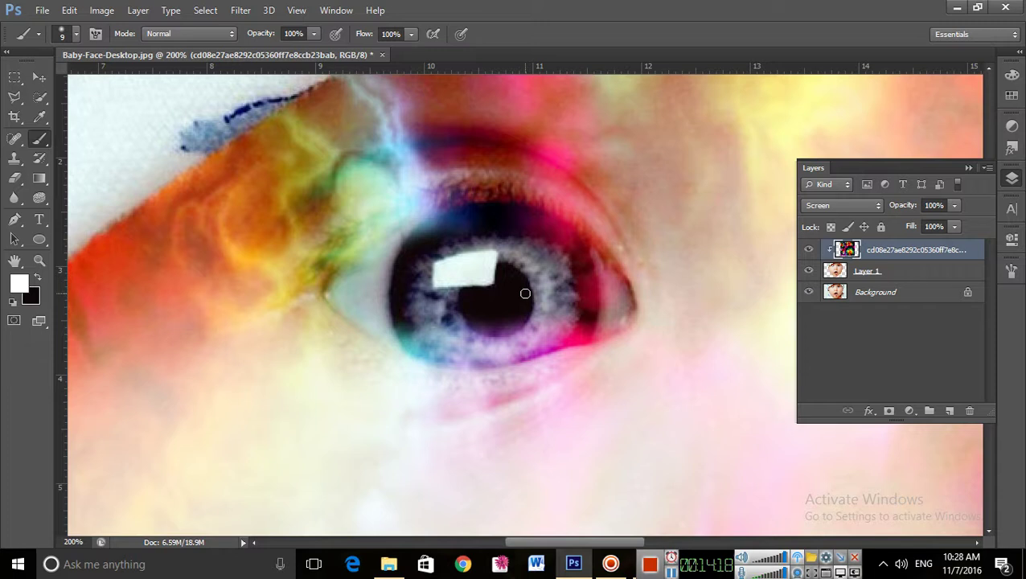
key(bracketright)
click(36, 279)
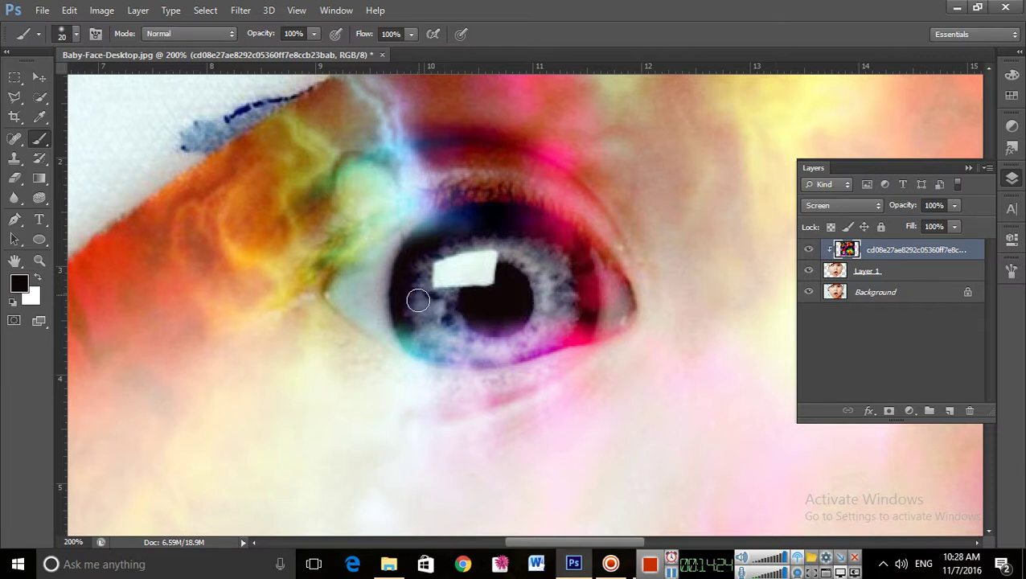
mouse_move(390, 269)
mouse_down()
mouse_move(480, 246)
mouse_move(444, 223)
mouse_move(422, 248)
mouse_move(497, 227)
mouse_move(526, 231)
mouse_move(491, 220)
mouse_move(433, 232)
mouse_move(521, 223)
mouse_move(565, 245)
mouse_move(580, 268)
mouse_move(548, 226)
mouse_move(605, 299)
mouse_move(596, 323)
mouse_move(592, 296)
mouse_move(587, 317)
mouse_move(515, 341)
mouse_move(575, 341)
mouse_move(603, 325)
mouse_move(590, 277)
mouse_move(573, 264)
mouse_move(574, 312)
mouse_move(500, 348)
mouse_move(452, 352)
mouse_move(434, 344)
mouse_move(494, 349)
mouse_move(388, 321)
mouse_move(451, 356)
mouse_move(386, 327)
mouse_move(354, 287)
mouse_move(385, 259)
mouse_move(452, 231)
mouse_up()
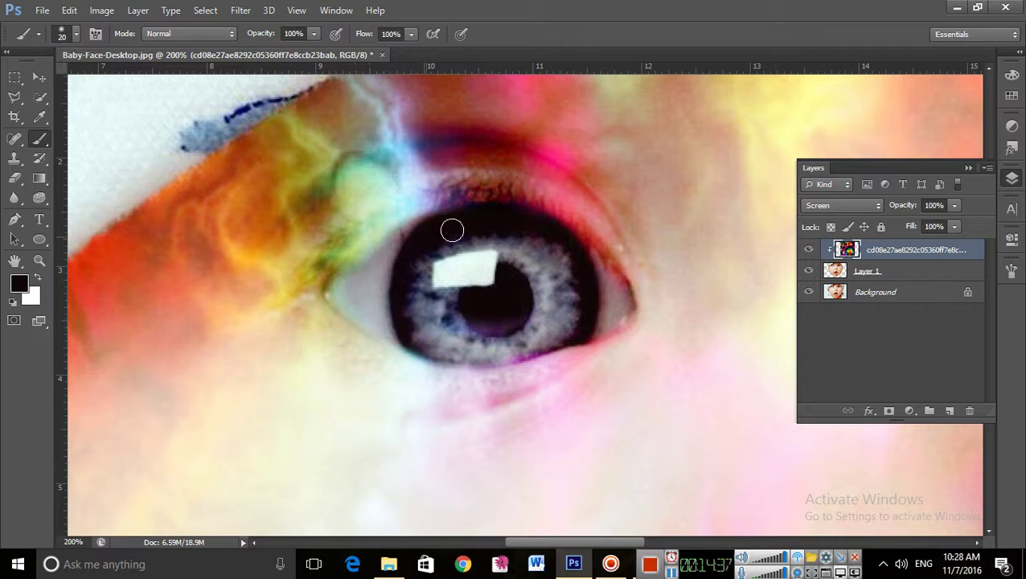
Compare blend modes including Darken and Multiply on the pattern layer, and set it to Color Burn
click(850, 206)
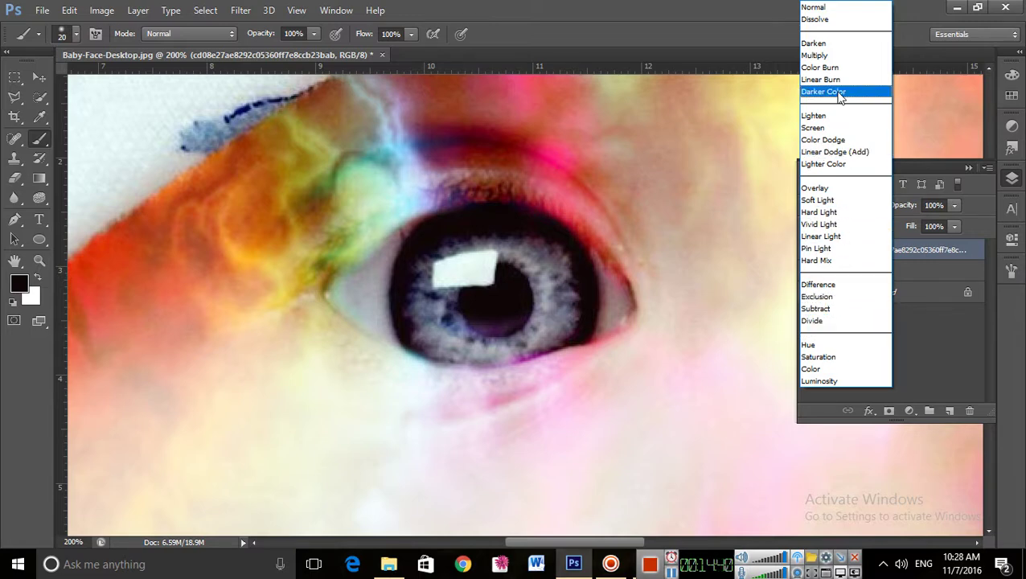
click(844, 68)
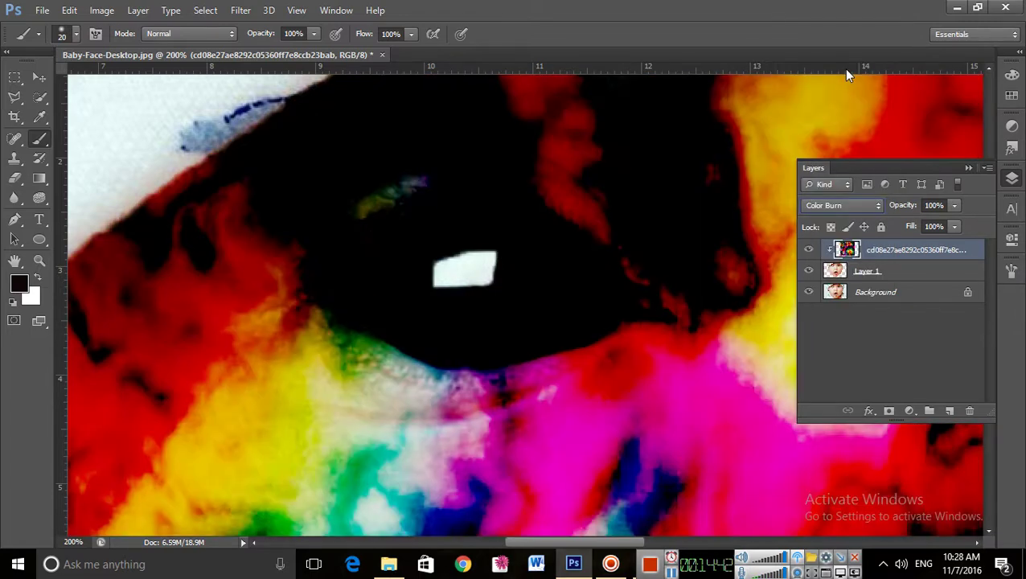
key(Down)
key(Down)
key(Down)
key(Down)
key(Down)
key(Down)
key(Up)
key(Up)
key(Up)
key(Up)
key(Up)
key(Up)
key(Up)
key(Up)
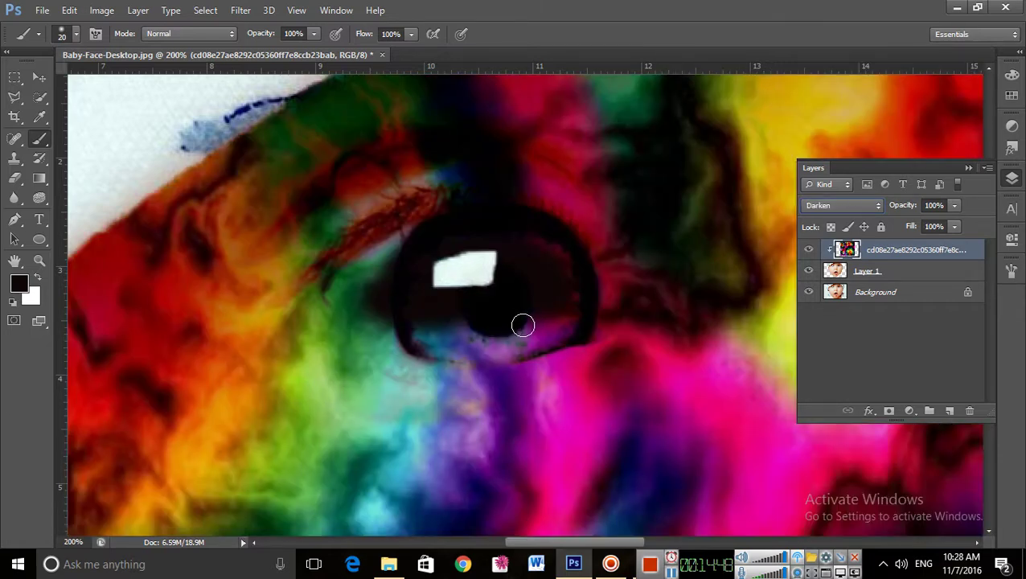
key(Down)
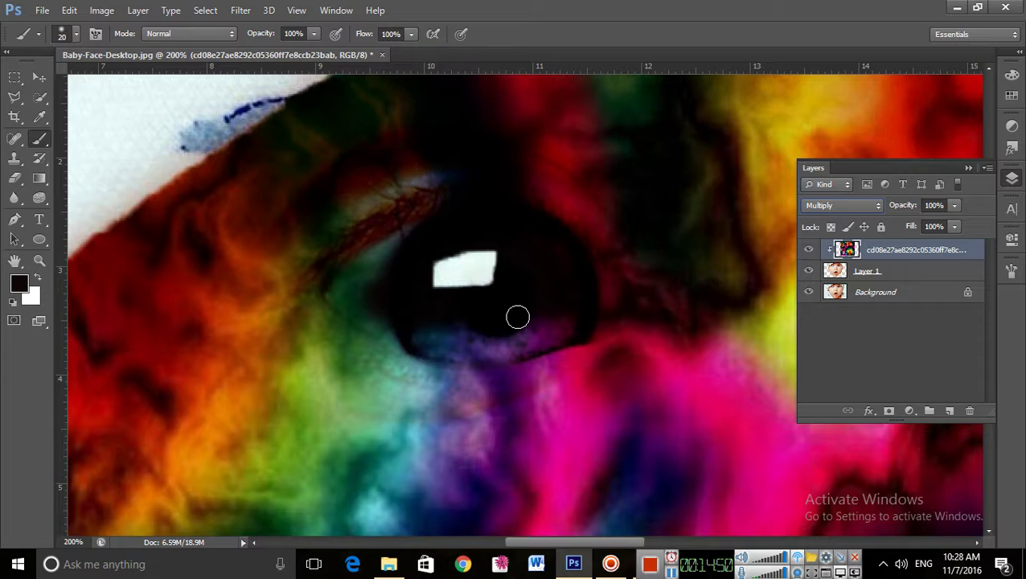
click(859, 210)
click(839, 73)
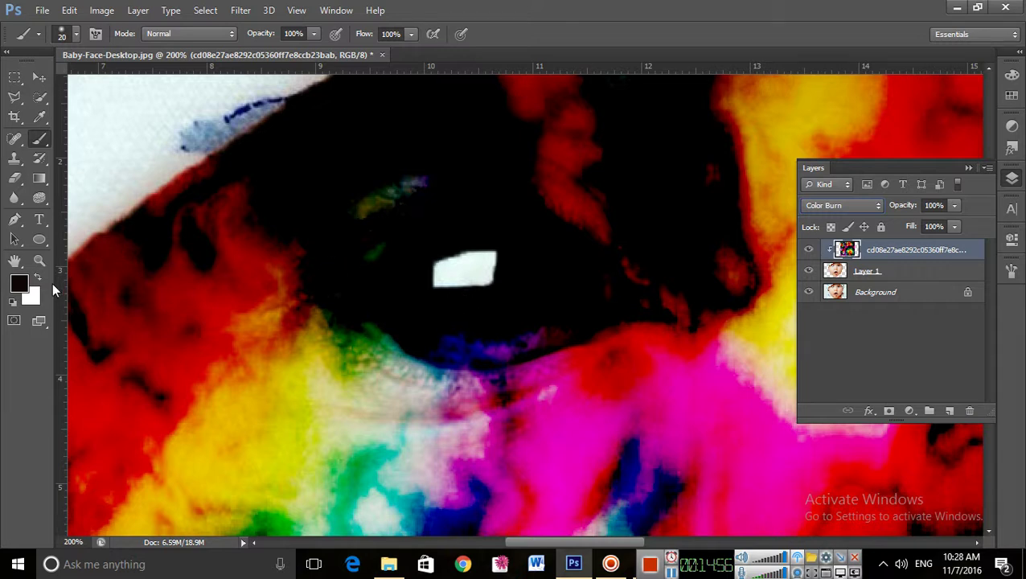
Paint white over the iris and the white of the eye on the pattern layer with the size 20 brush
click(36, 278)
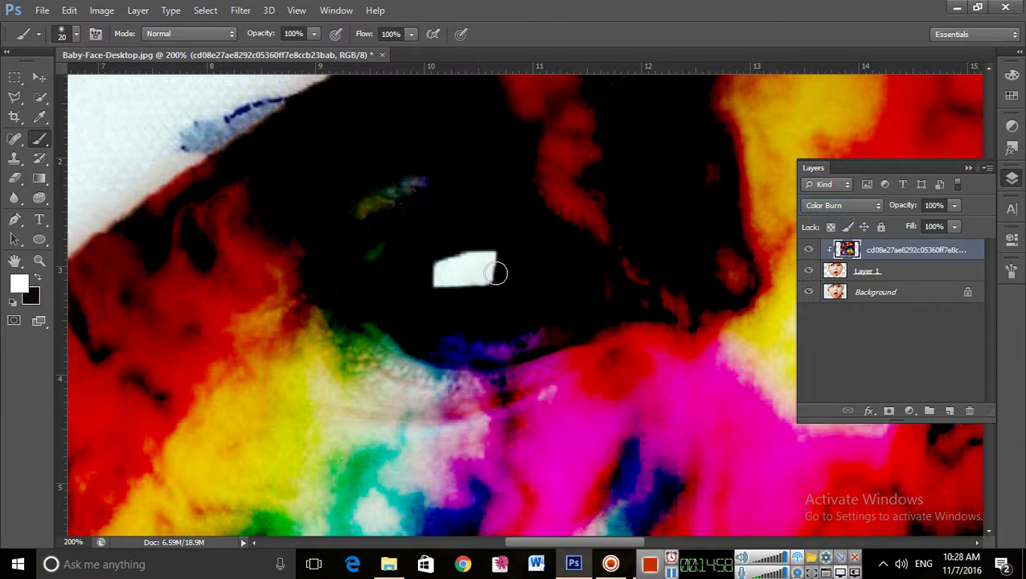
mouse_move(467, 268)
mouse_down()
mouse_move(414, 264)
mouse_move(461, 230)
mouse_move(520, 243)
mouse_move(418, 239)
mouse_move(437, 249)
mouse_move(426, 269)
mouse_move(403, 263)
mouse_move(452, 303)
mouse_move(397, 290)
mouse_move(450, 318)
mouse_move(459, 337)
mouse_move(368, 292)
mouse_move(421, 326)
mouse_move(406, 308)
mouse_move(512, 335)
mouse_move(477, 320)
mouse_move(549, 326)
mouse_move(604, 308)
mouse_move(499, 319)
mouse_move(551, 288)
mouse_move(502, 309)
mouse_move(520, 271)
mouse_move(485, 262)
mouse_move(450, 296)
mouse_move(504, 254)
mouse_move(561, 291)
mouse_move(526, 252)
mouse_move(539, 252)
mouse_move(591, 298)
mouse_move(564, 316)
mouse_move(584, 324)
mouse_move(596, 311)
mouse_move(582, 288)
mouse_move(521, 249)
mouse_move(475, 242)
mouse_move(381, 266)
mouse_move(367, 281)
mouse_move(433, 235)
mouse_up()
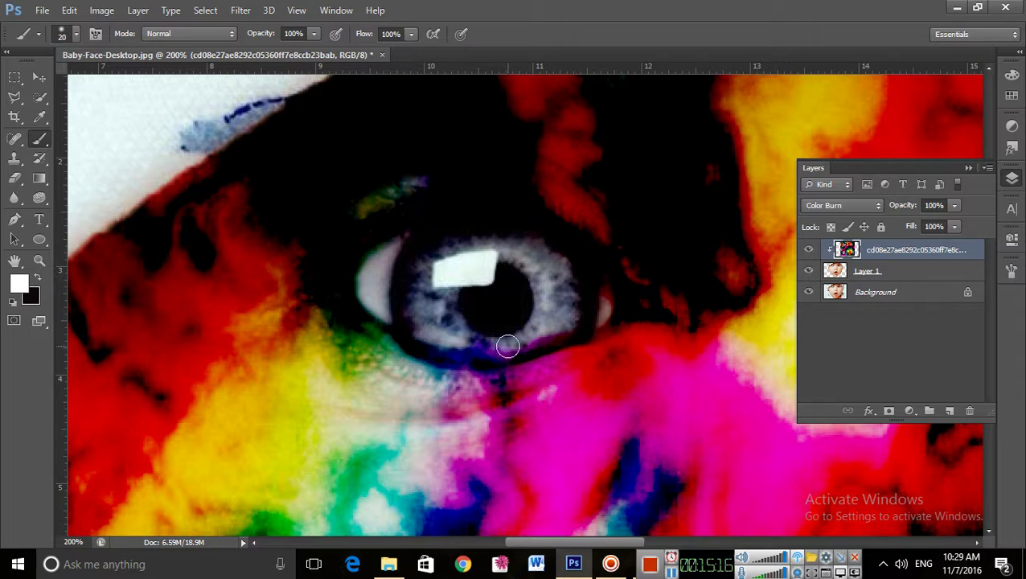
mouse_move(506, 346)
mouse_down()
mouse_move(462, 347)
mouse_move(381, 318)
mouse_move(361, 297)
mouse_move(359, 267)
mouse_move(381, 246)
mouse_move(502, 233)
mouse_move(578, 262)
mouse_move(619, 309)
mouse_move(587, 299)
mouse_up()
Refine the eye's upper lid line, outer corner and lower edge in white with the size 9 brush
key(bracketleft)
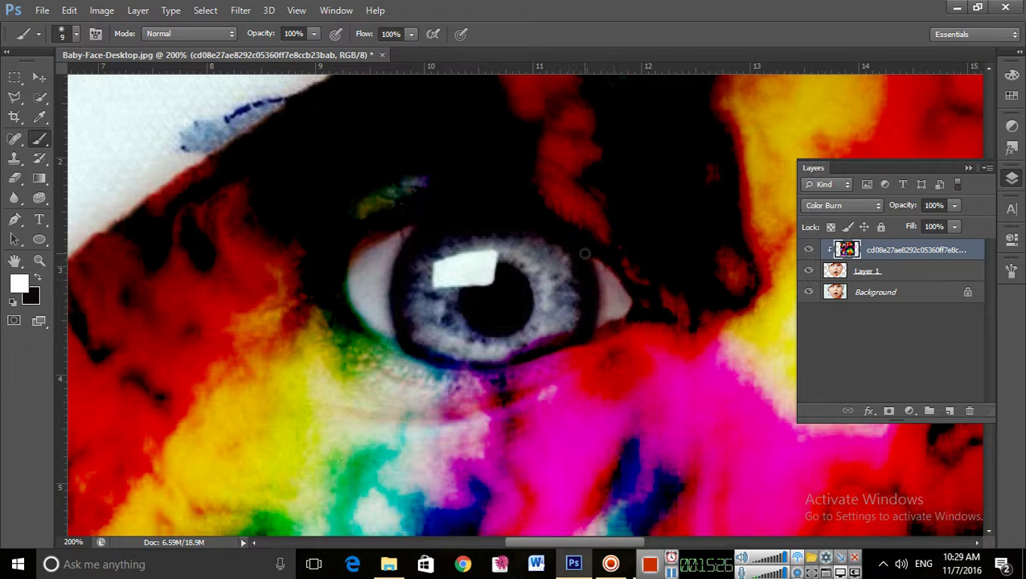
drag(458, 208, 419, 209)
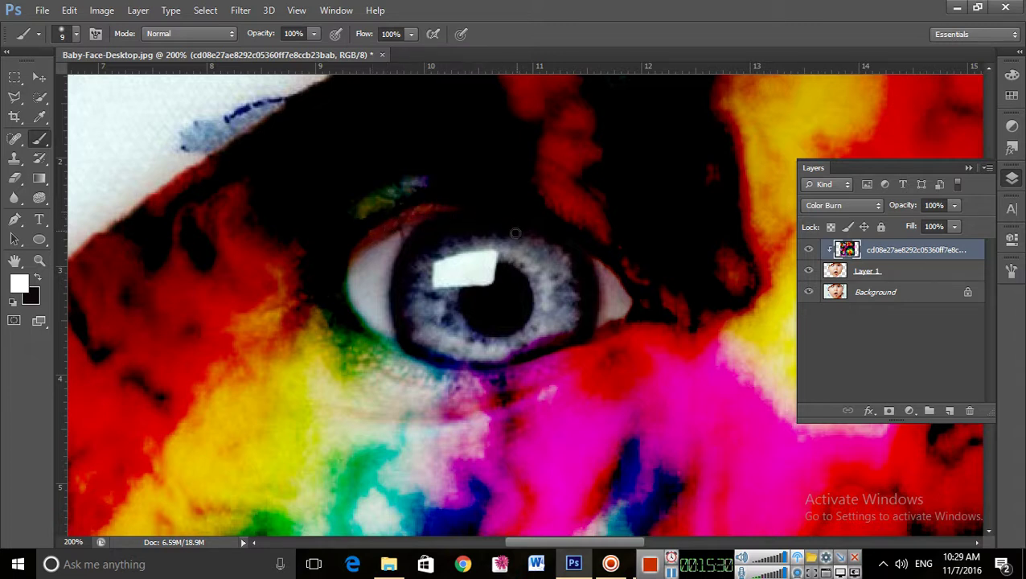
mouse_move(349, 272)
mouse_down()
mouse_move(342, 308)
mouse_move(381, 333)
mouse_move(361, 297)
mouse_up()
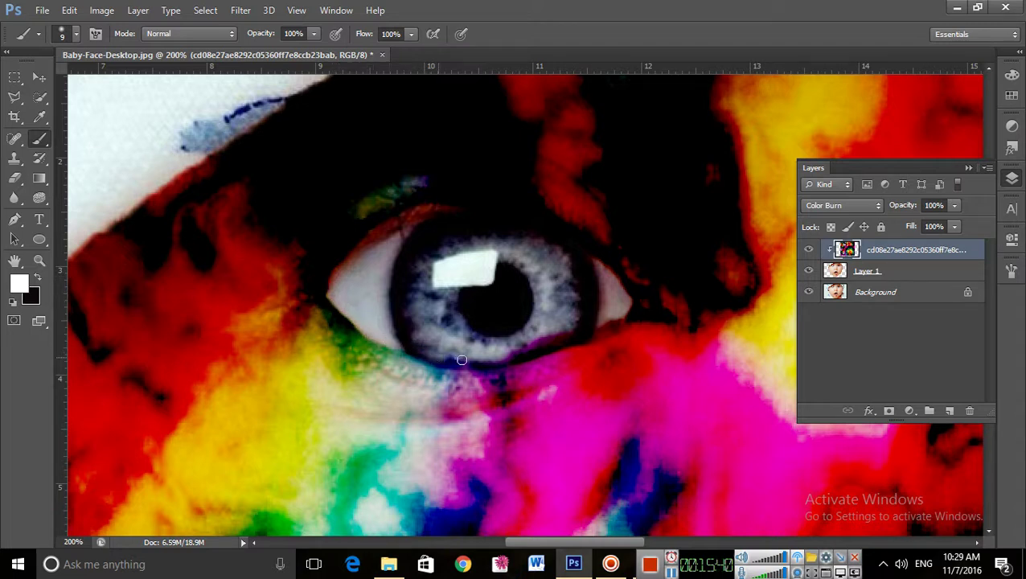
drag(462, 361, 573, 344)
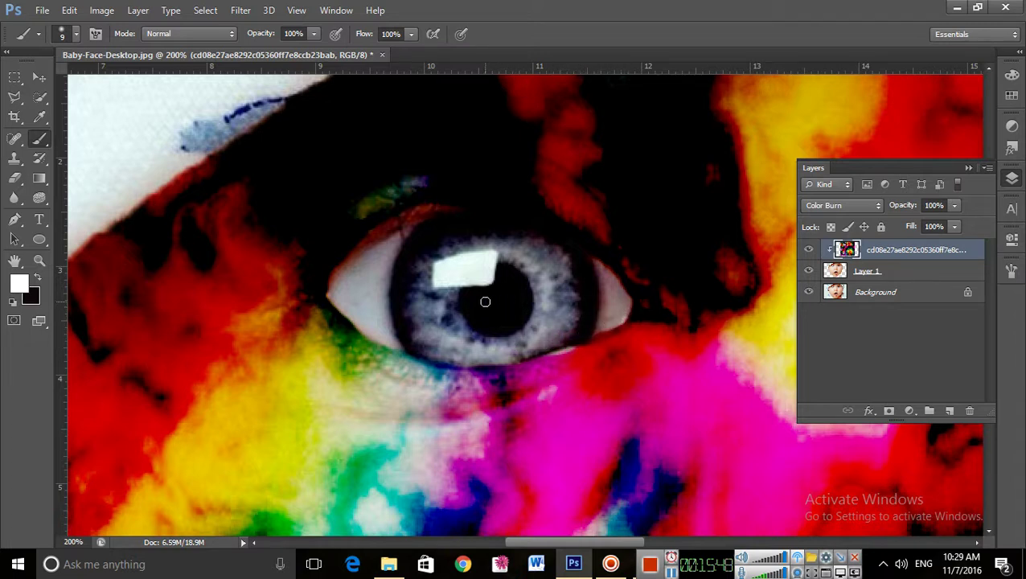
Paint white over the other eye's iris and outer eye white, increasing the brush size to 15
key(ctrl+0)
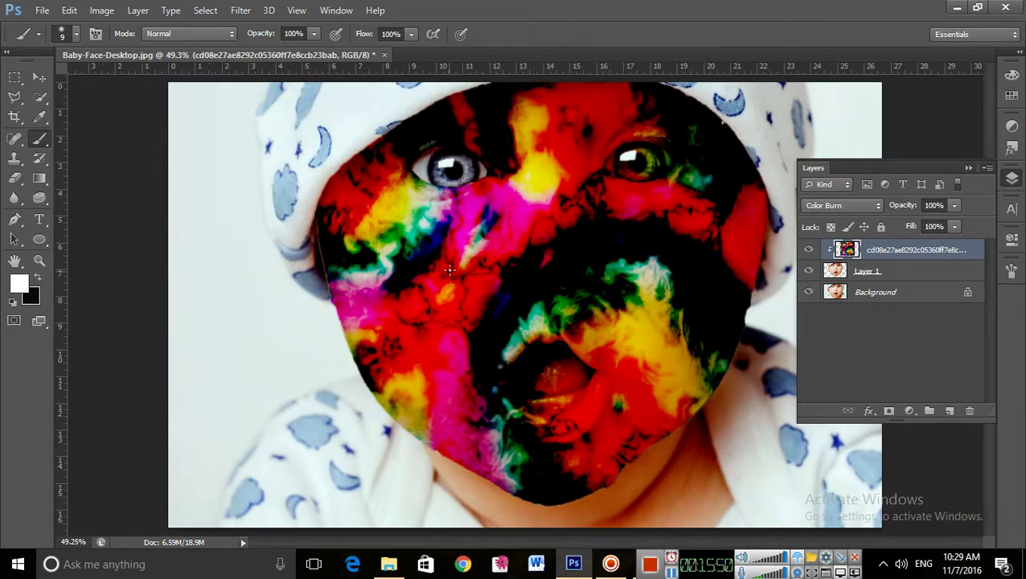
click(659, 150)
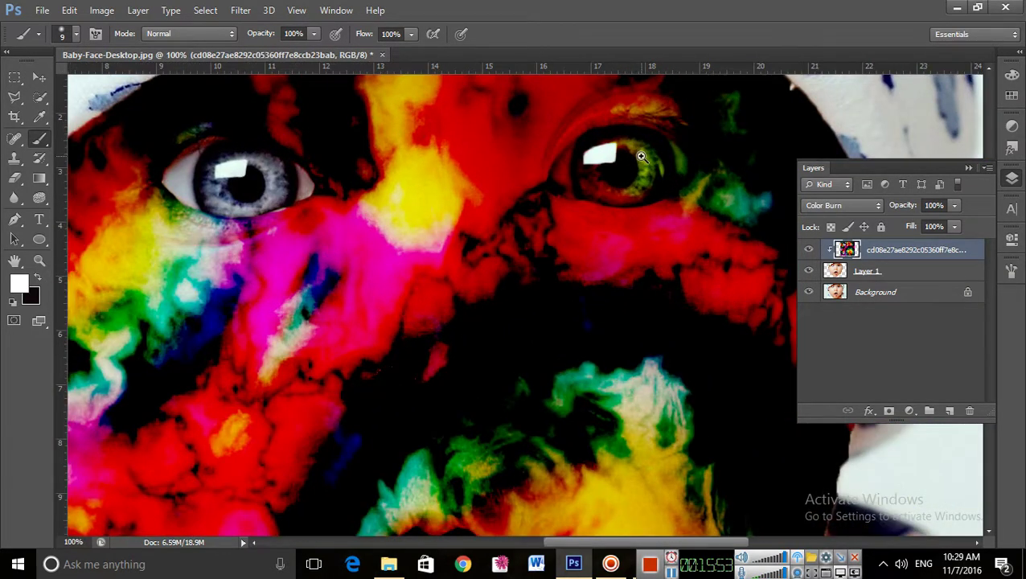
click(642, 156)
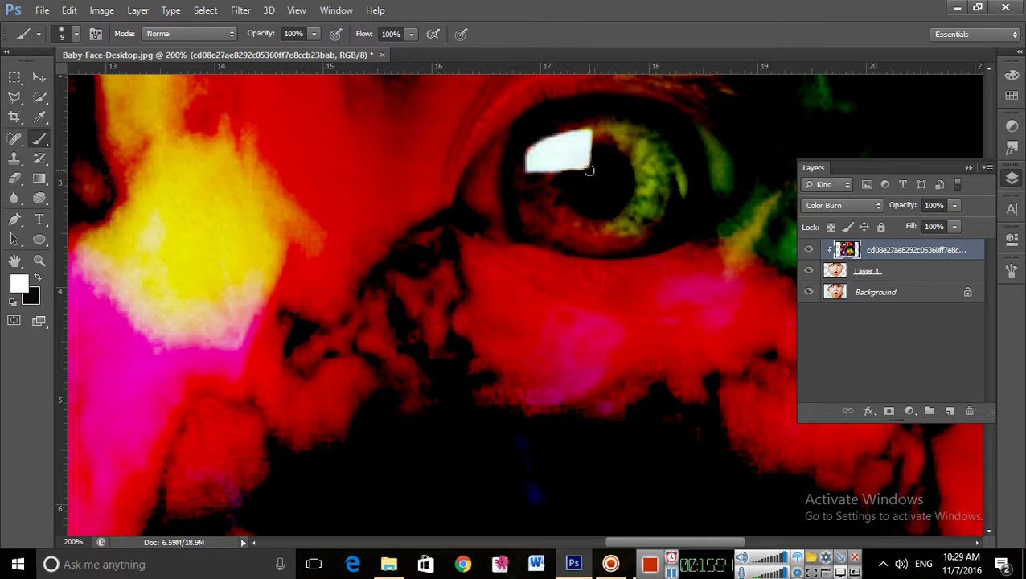
mouse_move(581, 170)
mouse_down()
mouse_move(633, 182)
mouse_move(576, 196)
mouse_move(615, 208)
mouse_move(653, 183)
mouse_move(593, 165)
mouse_move(623, 190)
mouse_move(619, 152)
mouse_move(563, 153)
mouse_move(541, 199)
mouse_move(555, 190)
mouse_move(580, 211)
mouse_move(567, 189)
mouse_move(596, 227)
mouse_move(613, 213)
mouse_move(608, 225)
mouse_move(621, 227)
mouse_move(597, 225)
mouse_move(653, 217)
mouse_move(675, 190)
mouse_move(653, 210)
mouse_move(706, 184)
mouse_move(657, 192)
mouse_move(648, 221)
mouse_move(705, 194)
mouse_move(658, 233)
mouse_move(588, 240)
mouse_move(527, 204)
mouse_move(540, 146)
mouse_move(528, 214)
mouse_move(596, 240)
mouse_move(522, 215)
mouse_move(567, 244)
mouse_move(677, 230)
mouse_move(723, 186)
mouse_move(709, 159)
mouse_move(687, 150)
mouse_move(698, 184)
mouse_move(649, 152)
mouse_move(700, 186)
mouse_move(728, 169)
mouse_move(650, 142)
mouse_move(690, 156)
mouse_up()
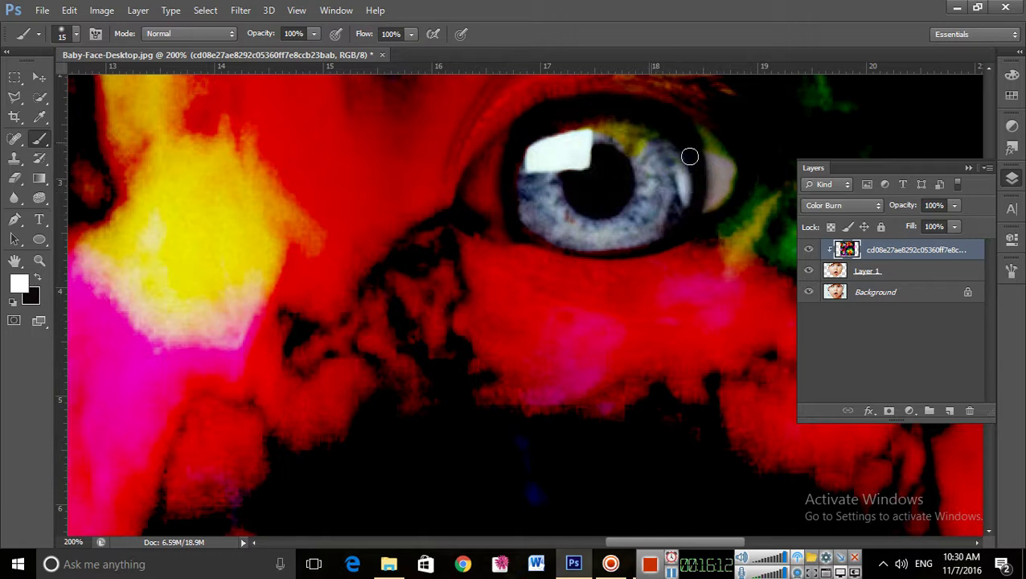
mouse_move(628, 135)
mouse_down()
mouse_move(662, 160)
mouse_move(594, 133)
mouse_move(560, 133)
mouse_move(629, 127)
mouse_move(718, 160)
mouse_move(660, 129)
mouse_move(557, 136)
mouse_move(549, 119)
mouse_move(616, 108)
mouse_move(687, 128)
mouse_move(710, 151)
mouse_move(546, 127)
mouse_move(523, 152)
mouse_move(517, 183)
mouse_move(525, 228)
mouse_move(613, 266)
mouse_up()
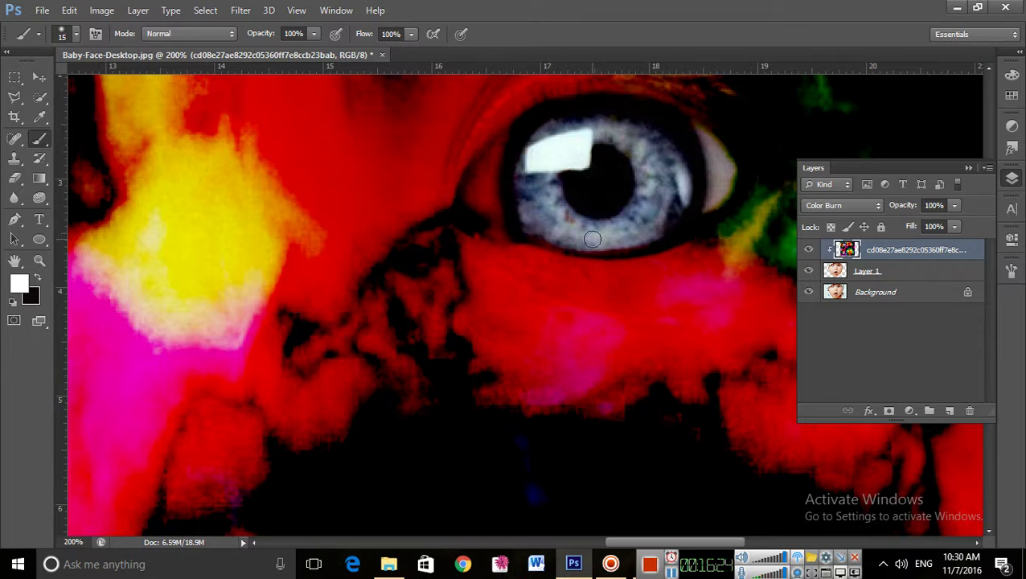
Paint white over the second eye's inner corner beside the nose with the size 15 brush
mouse_move(507, 204)
mouse_down()
mouse_move(510, 145)
mouse_move(493, 200)
mouse_move(507, 144)
mouse_up()
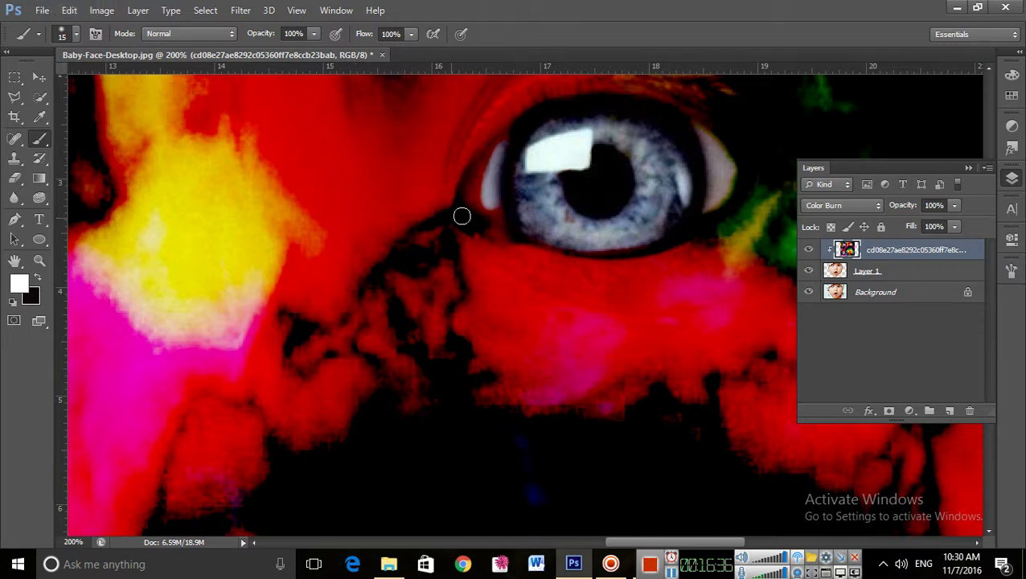
mouse_move(523, 230)
mouse_down()
mouse_move(481, 206)
mouse_move(504, 213)
mouse_move(474, 177)
mouse_move(506, 143)
mouse_up()
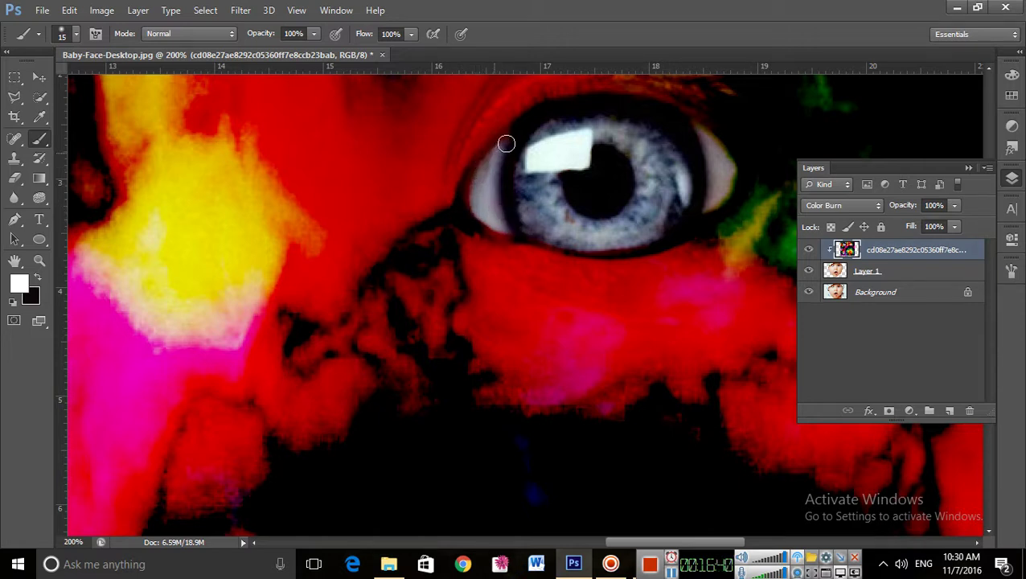
mouse_move(472, 192)
mouse_down()
mouse_move(504, 229)
mouse_move(527, 234)
mouse_move(507, 152)
mouse_up()
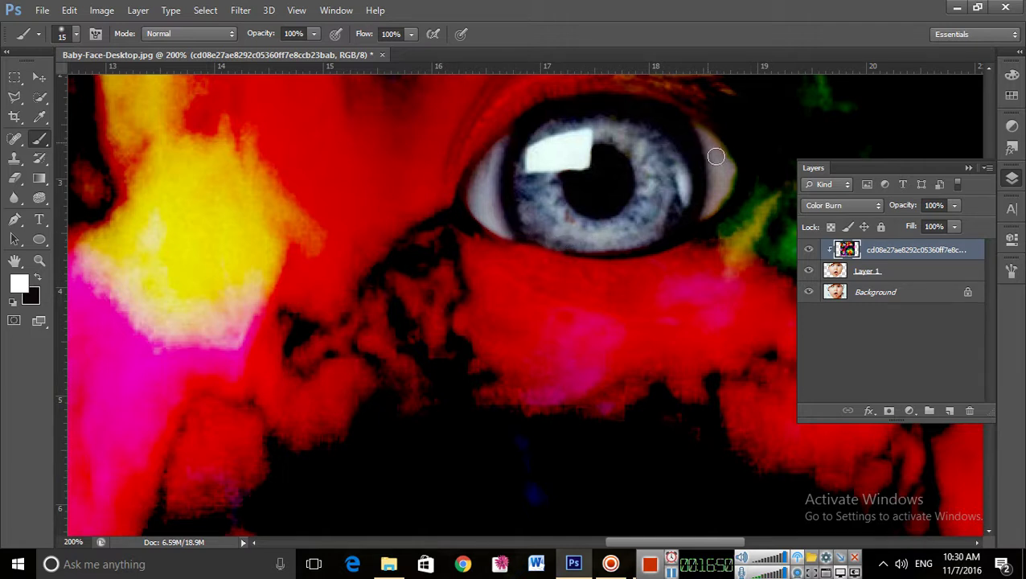
Paint white over the second eye's outer edge and along its lower eyelid
drag(725, 182, 721, 205)
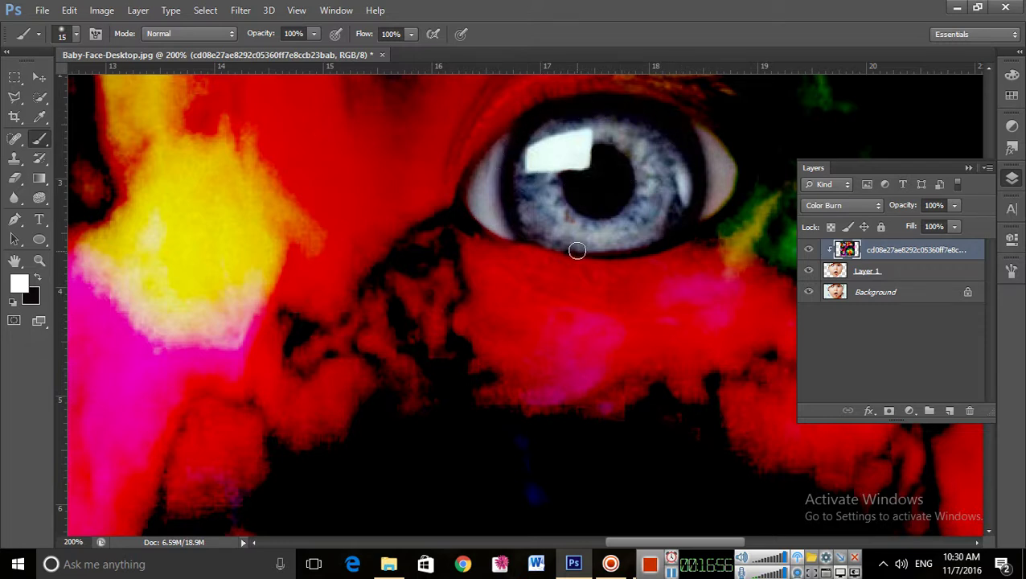
mouse_move(577, 243)
mouse_down()
mouse_move(509, 238)
mouse_move(569, 259)
mouse_move(631, 263)
mouse_move(693, 236)
mouse_move(721, 206)
mouse_move(724, 182)
mouse_move(698, 237)
mouse_move(612, 269)
mouse_move(549, 263)
mouse_move(485, 224)
mouse_move(470, 201)
mouse_move(512, 251)
mouse_move(568, 271)
mouse_move(646, 271)
mouse_move(684, 258)
mouse_move(720, 224)
mouse_move(734, 190)
mouse_move(730, 151)
mouse_move(657, 98)
mouse_move(585, 94)
mouse_move(558, 103)
mouse_move(527, 167)
mouse_up()
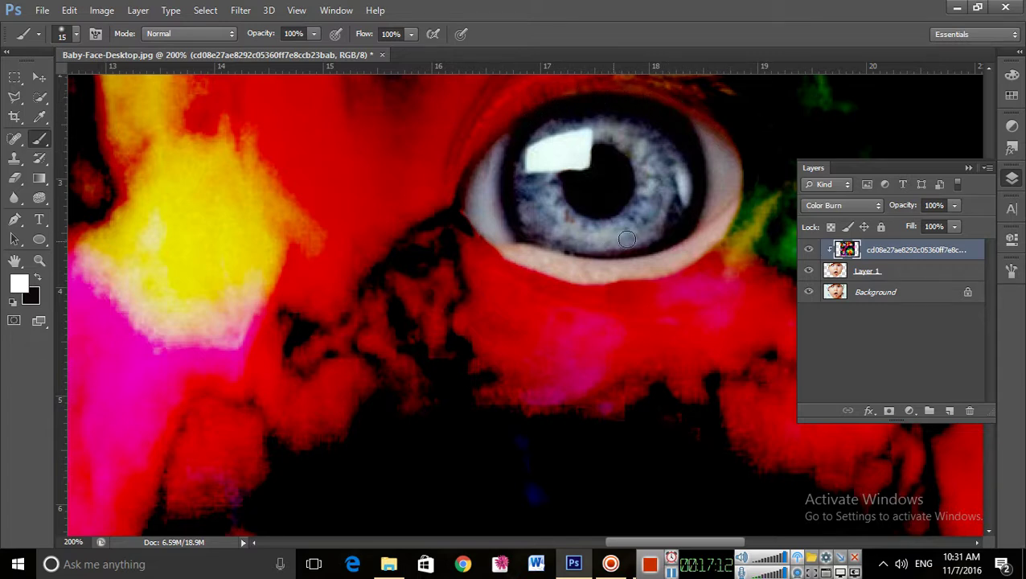
scroll(679, 246, down, 5)
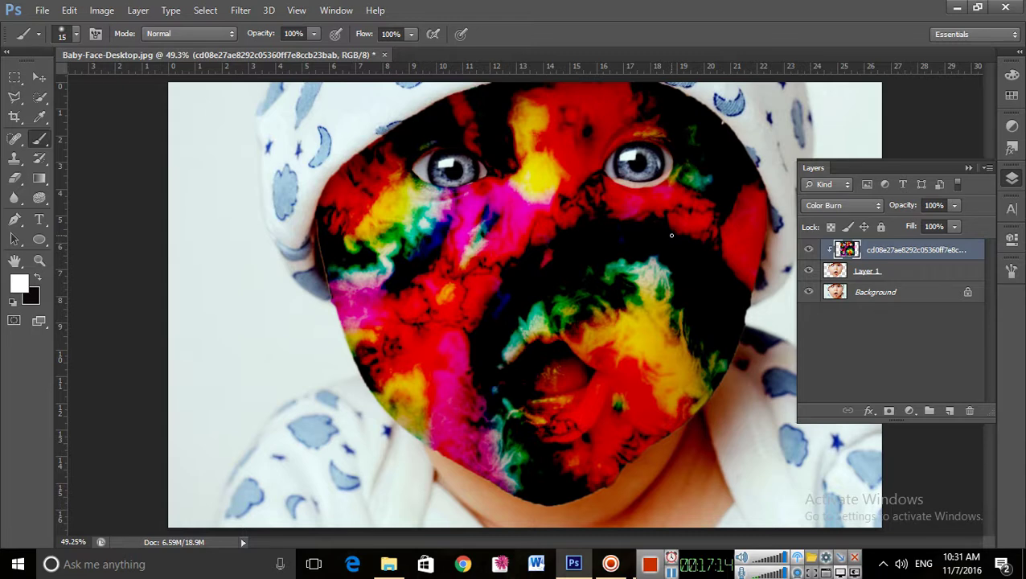
Undo the stray stroke under the first eye and paint white along its lower eyelid with the size 15 brush
scroll(454, 194, up, 2)
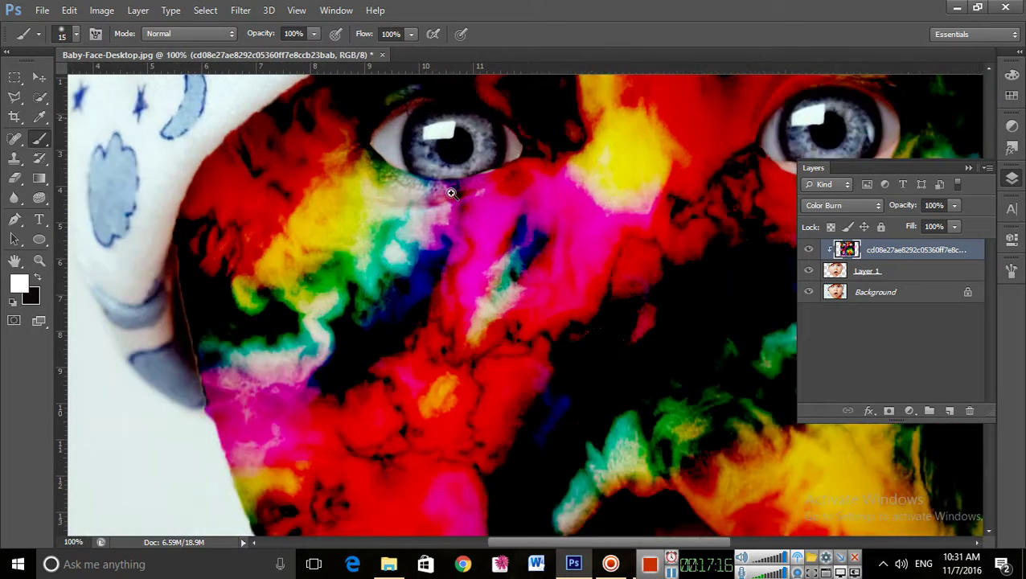
mouse_move(511, 163)
mouse_down()
mouse_move(441, 188)
mouse_move(390, 188)
mouse_move(358, 172)
mouse_move(409, 189)
mouse_up()
key(ctrl+z)
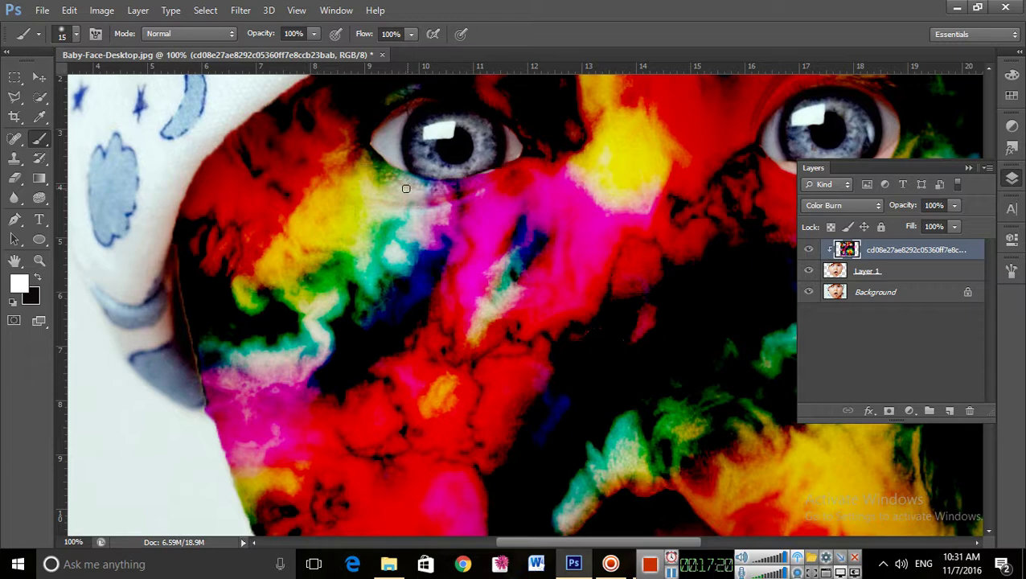
scroll(392, 157, up, 2)
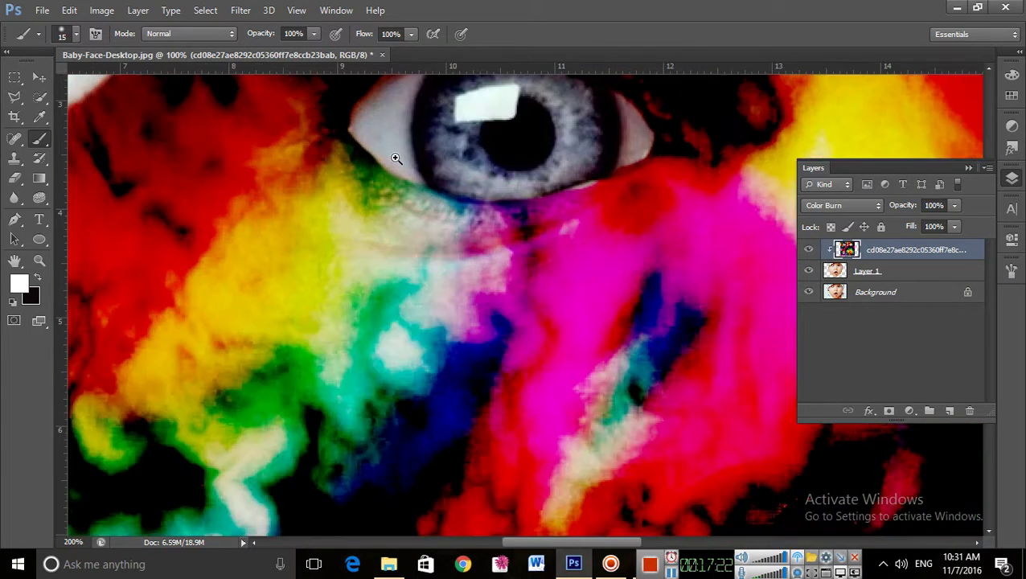
mouse_move(352, 134)
mouse_down()
mouse_move(441, 214)
mouse_move(518, 236)
mouse_move(415, 197)
mouse_move(426, 189)
mouse_move(526, 224)
mouse_move(613, 224)
mouse_move(605, 227)
mouse_move(679, 214)
mouse_move(756, 149)
mouse_move(737, 185)
mouse_move(602, 234)
mouse_move(514, 232)
mouse_move(698, 191)
mouse_move(729, 175)
mouse_move(742, 118)
mouse_move(720, 164)
mouse_move(746, 171)
mouse_move(757, 141)
mouse_up()
key(ctrl+0)
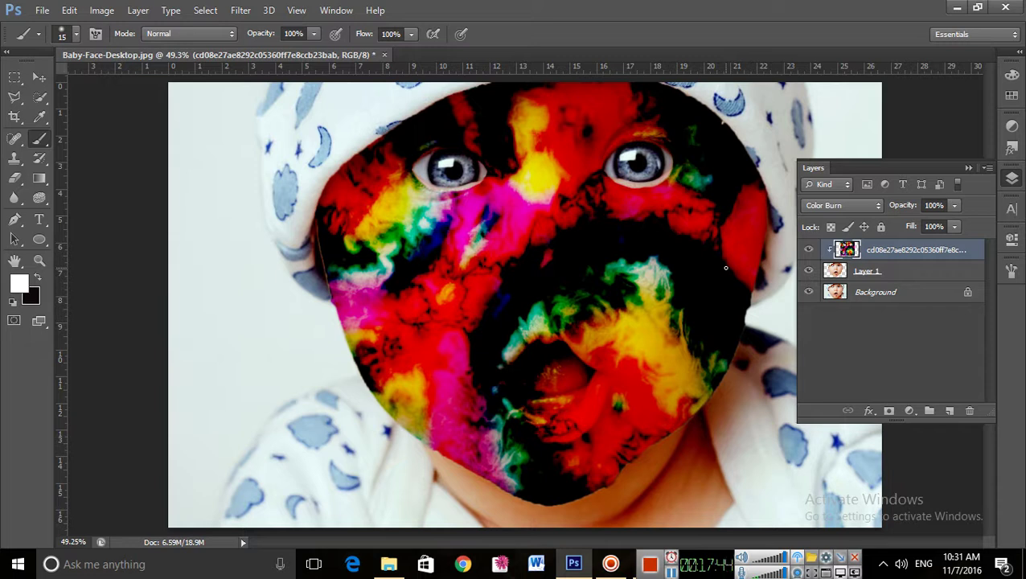
Paint white over the inside of the baby's mouth, including the tongue and lower gum, increasing the brush size to 45
click(563, 372)
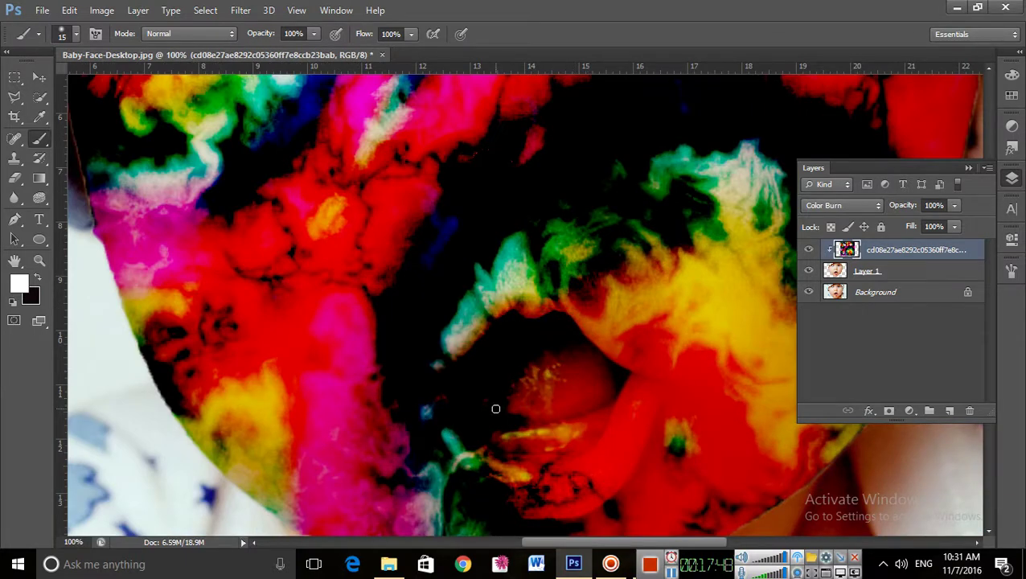
mouse_move(496, 409)
mouse_down()
mouse_move(524, 390)
mouse_move(508, 441)
mouse_move(534, 356)
mouse_move(515, 382)
mouse_up()
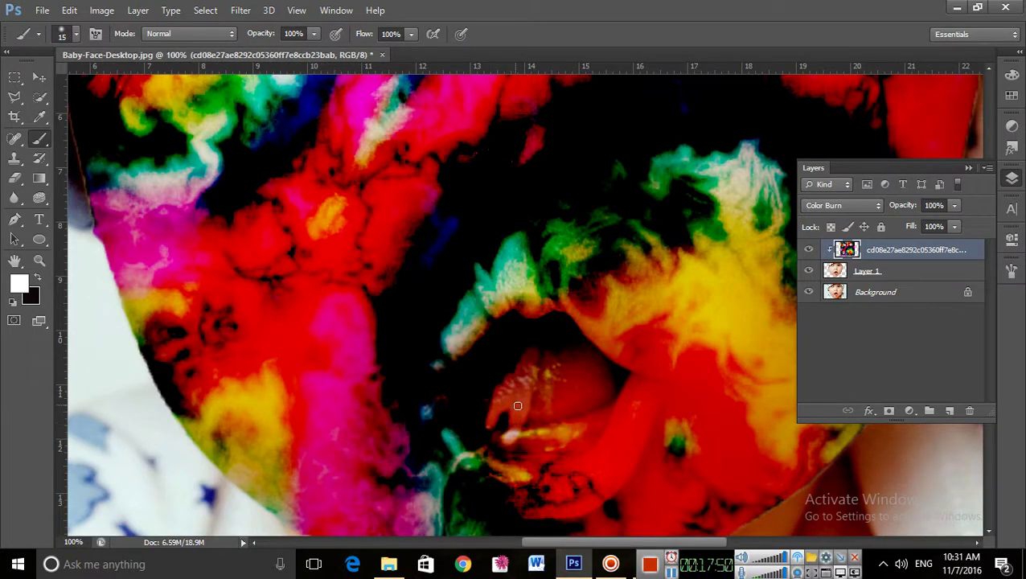
key(bracketright)
key(bracketright)
mouse_move(514, 428)
mouse_down()
mouse_move(493, 416)
mouse_move(486, 390)
mouse_move(506, 364)
mouse_move(555, 350)
mouse_move(530, 345)
mouse_move(500, 369)
mouse_move(548, 349)
mouse_move(576, 404)
mouse_move(540, 448)
mouse_move(574, 434)
mouse_move(604, 389)
mouse_move(576, 431)
mouse_move(539, 436)
mouse_move(502, 409)
mouse_move(527, 445)
mouse_move(481, 420)
mouse_move(474, 386)
mouse_move(514, 342)
mouse_move(543, 339)
mouse_move(518, 339)
mouse_move(485, 364)
mouse_move(464, 399)
mouse_move(474, 433)
mouse_move(489, 427)
mouse_move(462, 394)
mouse_move(466, 379)
mouse_move(510, 336)
mouse_move(559, 331)
mouse_move(614, 401)
mouse_move(617, 427)
mouse_move(603, 419)
mouse_move(507, 438)
mouse_move(519, 449)
mouse_move(588, 436)
mouse_move(610, 377)
mouse_move(576, 415)
mouse_move(528, 438)
mouse_move(539, 450)
mouse_move(498, 445)
mouse_move(472, 394)
mouse_up()
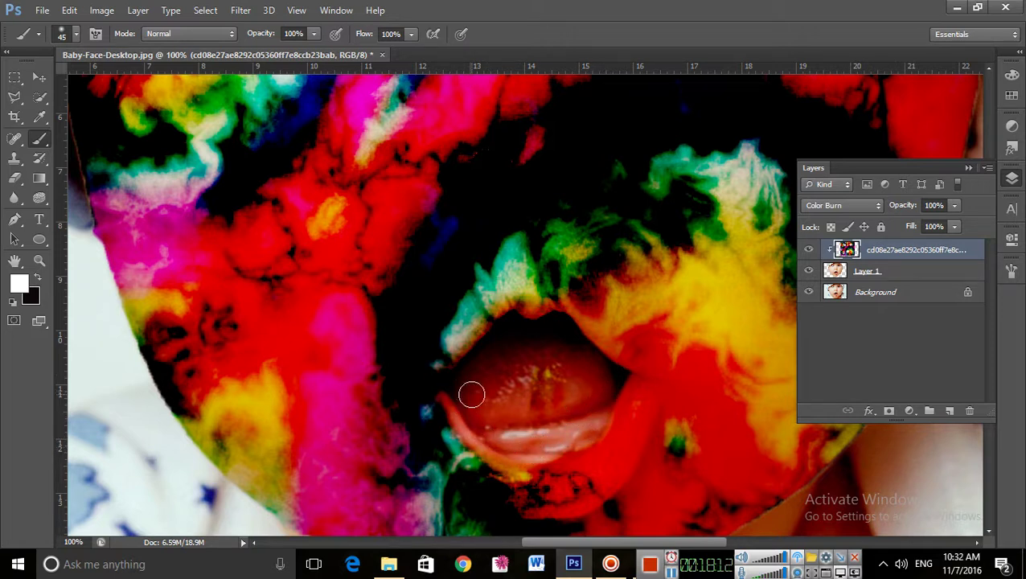
Set the brush size to 40 and paint white over the baby's upper and lower lips
key(bracketright)
key(bracketright)
key(bracketright)
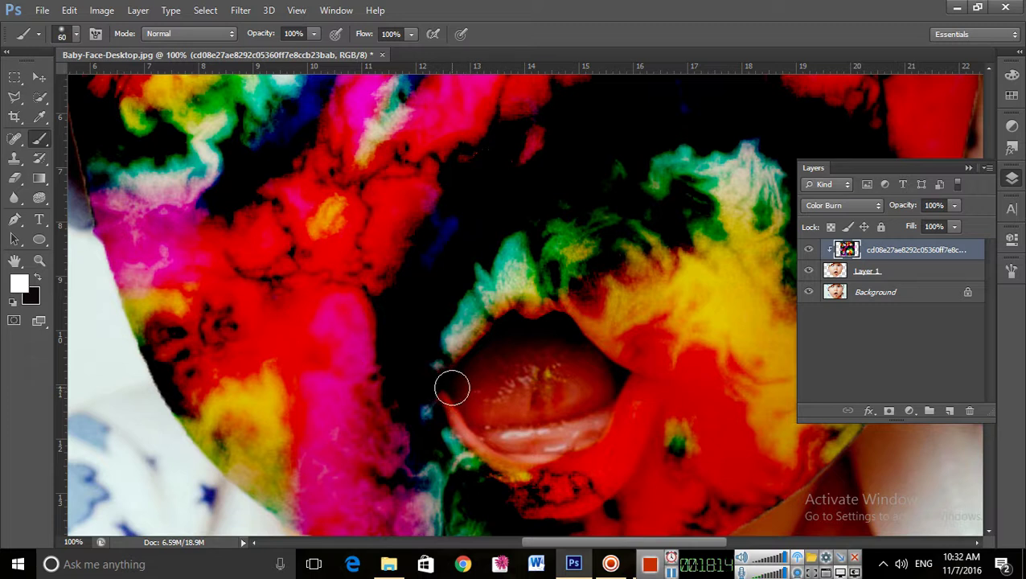
key(bracketleft)
key(bracketleft)
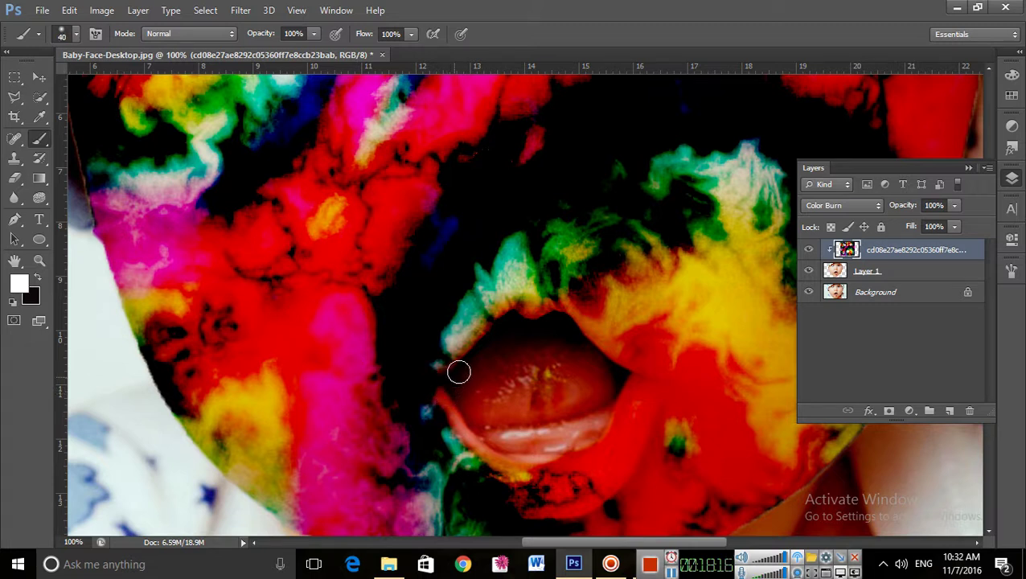
mouse_move(458, 372)
mouse_down()
mouse_move(500, 338)
mouse_move(549, 399)
mouse_move(453, 404)
mouse_move(444, 392)
mouse_move(476, 329)
mouse_move(547, 299)
mouse_move(603, 332)
mouse_move(637, 389)
mouse_move(611, 455)
mouse_move(564, 478)
mouse_move(510, 481)
mouse_move(461, 456)
mouse_move(432, 389)
mouse_move(433, 359)
mouse_move(451, 400)
mouse_up()
mouse_move(523, 468)
mouse_down()
mouse_move(621, 470)
mouse_move(638, 426)
mouse_move(630, 369)
mouse_move(557, 294)
mouse_move(481, 299)
mouse_move(460, 316)
mouse_move(424, 412)
mouse_move(463, 463)
mouse_move(504, 484)
mouse_move(584, 500)
mouse_move(622, 474)
mouse_move(511, 500)
mouse_move(477, 489)
mouse_move(471, 482)
mouse_move(531, 505)
mouse_move(600, 497)
mouse_up()
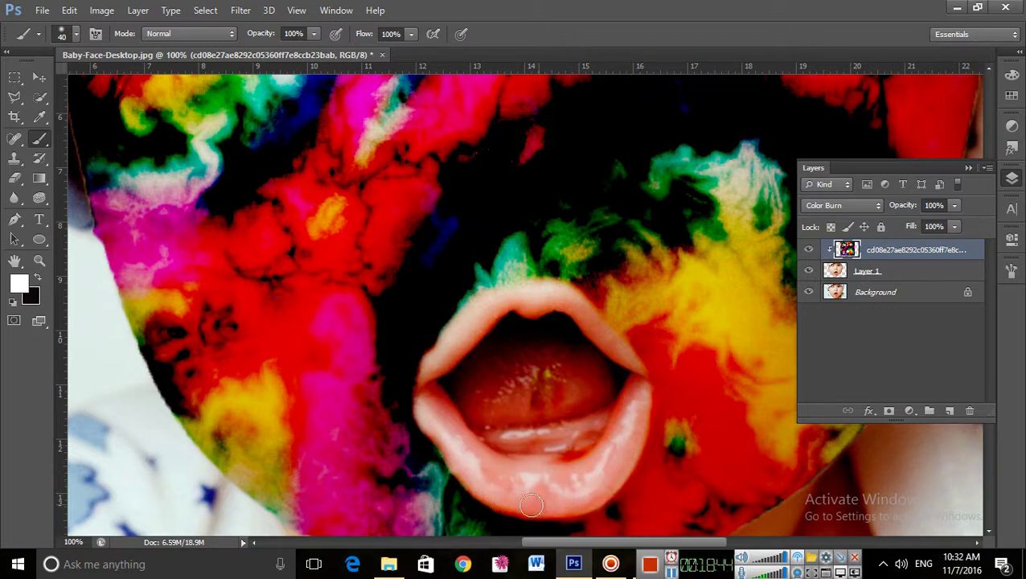
Paint white along the lower lip's edge and over both corners of the mouth with the size 40 brush
mouse_move(532, 505)
mouse_down()
mouse_move(457, 471)
mouse_move(422, 399)
mouse_move(436, 355)
mouse_move(465, 332)
mouse_move(505, 334)
mouse_move(602, 353)
mouse_move(639, 378)
mouse_move(636, 359)
mouse_move(571, 301)
mouse_move(630, 351)
mouse_move(655, 400)
mouse_move(662, 379)
mouse_move(624, 382)
mouse_up()
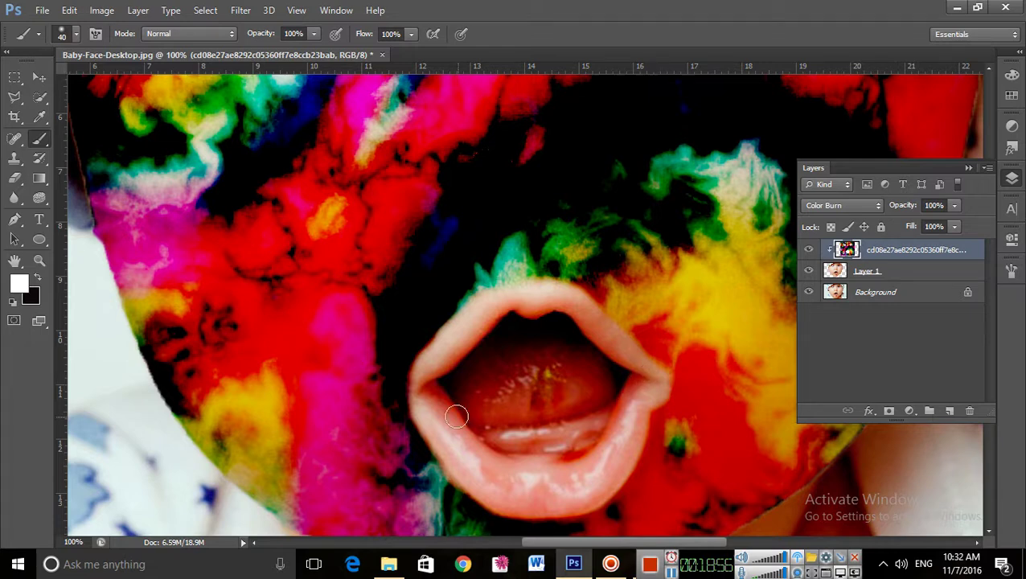
mouse_move(456, 416)
mouse_down()
mouse_move(413, 411)
mouse_move(413, 382)
mouse_move(469, 413)
mouse_up()
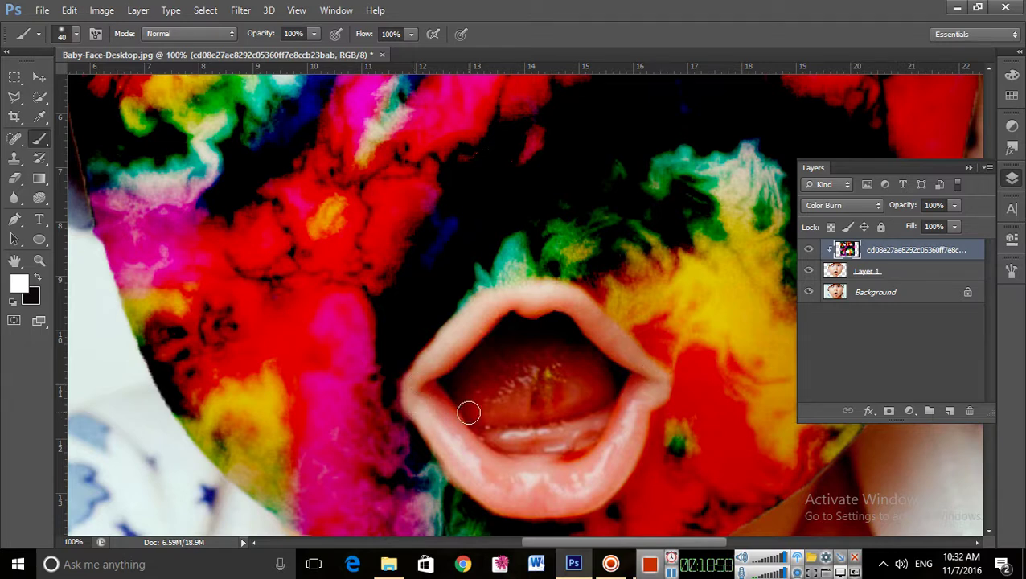
key(ctrl+0)
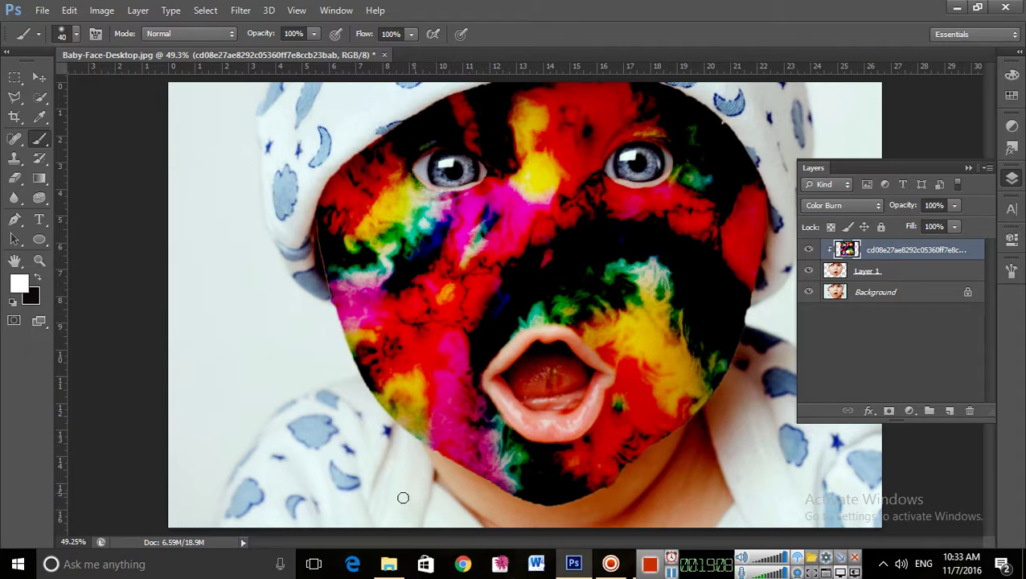
Extend the white paint along the outer edge of the upper lip with the size 40 brush
scroll(573, 321, up, 5)
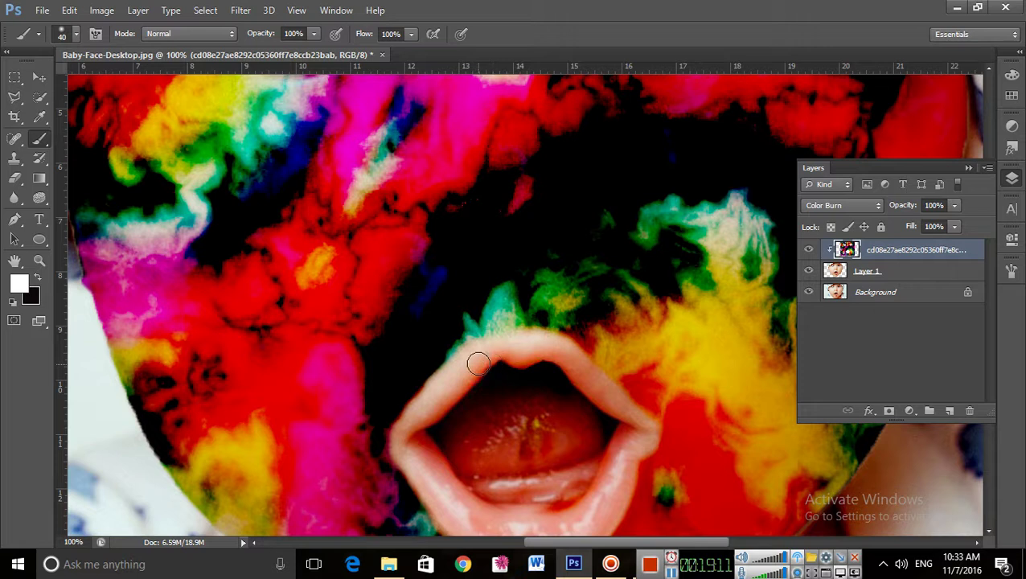
mouse_move(478, 364)
mouse_down()
mouse_move(488, 338)
mouse_move(536, 333)
mouse_move(563, 349)
mouse_move(640, 417)
mouse_move(649, 439)
mouse_move(636, 454)
mouse_up()
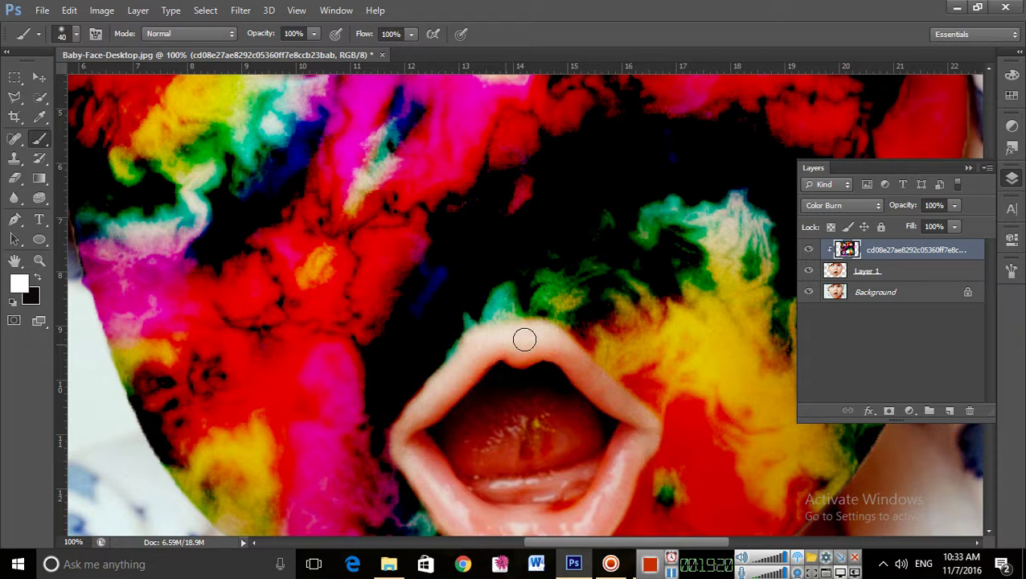
mouse_move(510, 349)
mouse_down()
mouse_move(426, 396)
mouse_move(404, 436)
mouse_move(419, 475)
mouse_move(411, 471)
mouse_up()
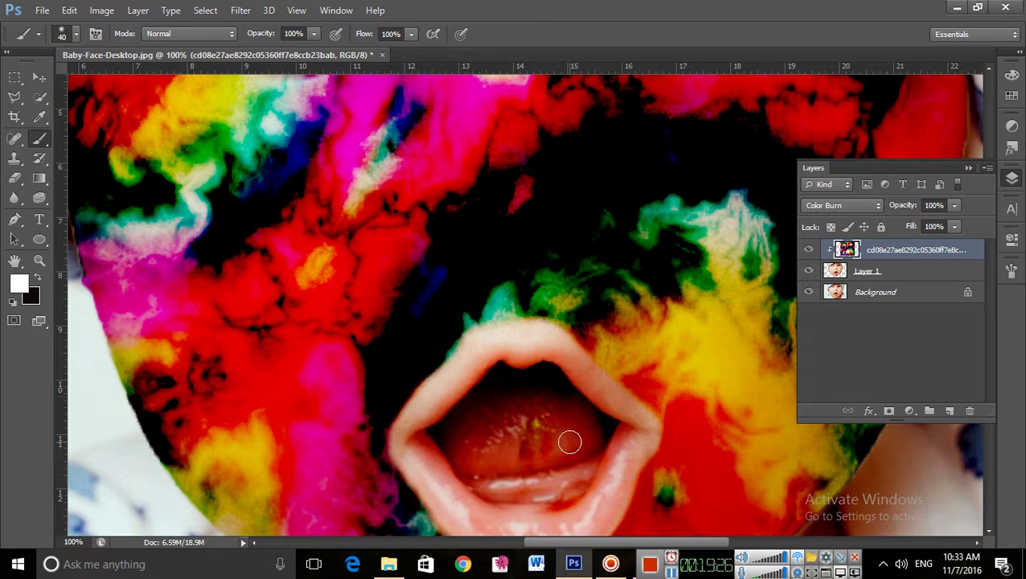
key(ctrl+0)
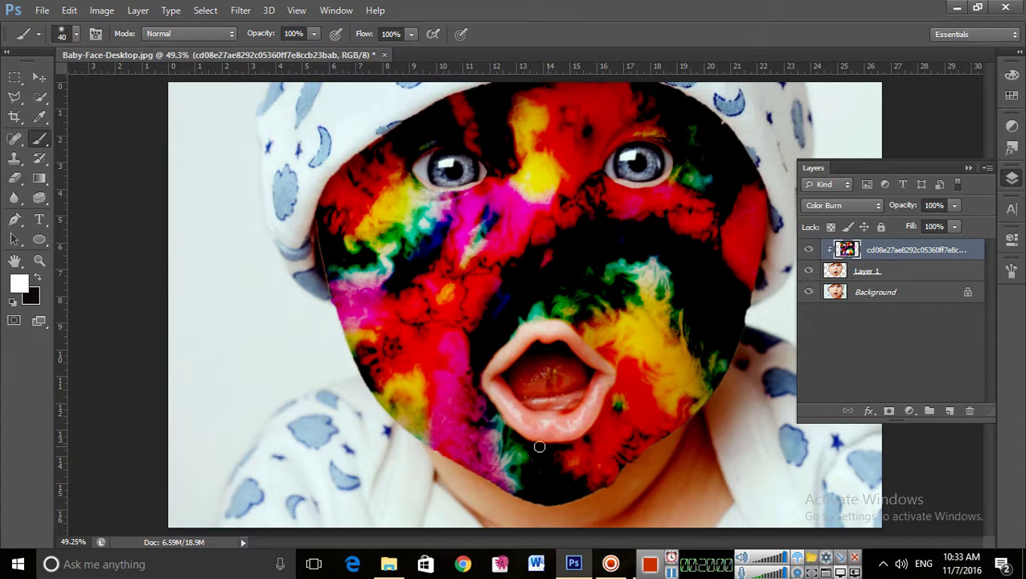
Switch to File Explorer and open woman-face-480-712x522.jpg from the RIPON folder in Photoshop as a separate document
click(957, 7)
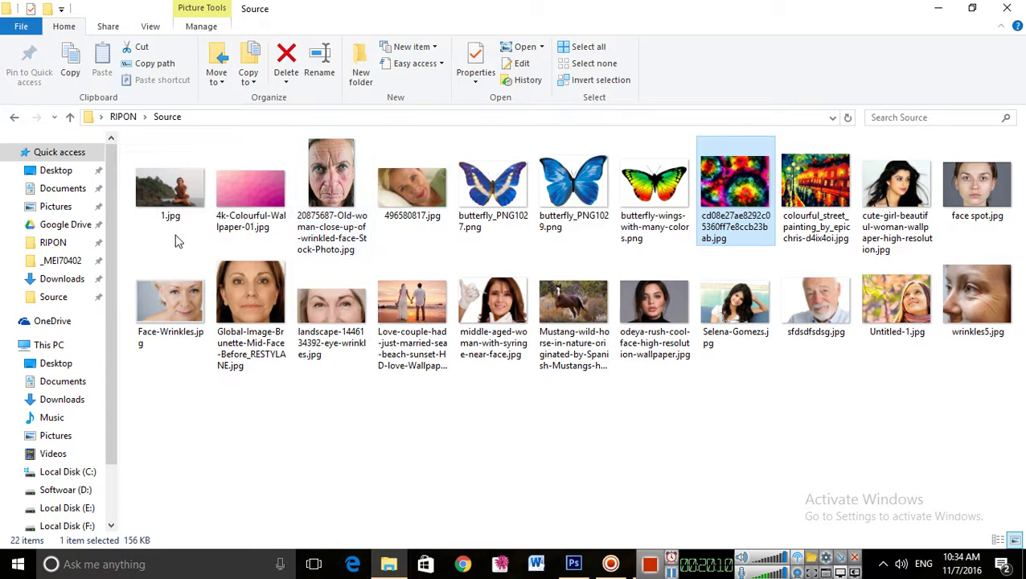
click(14, 121)
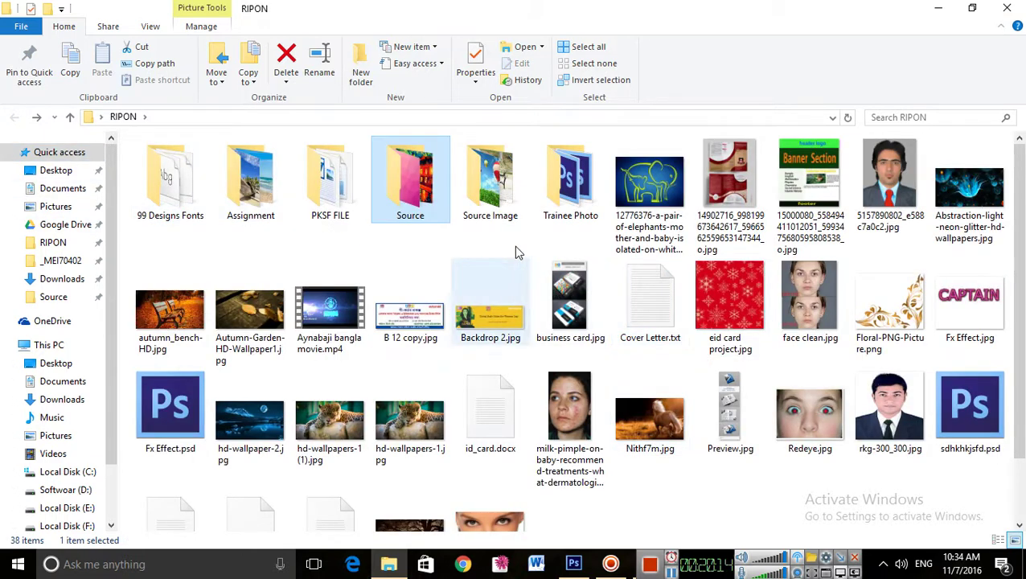
double_click(491, 190)
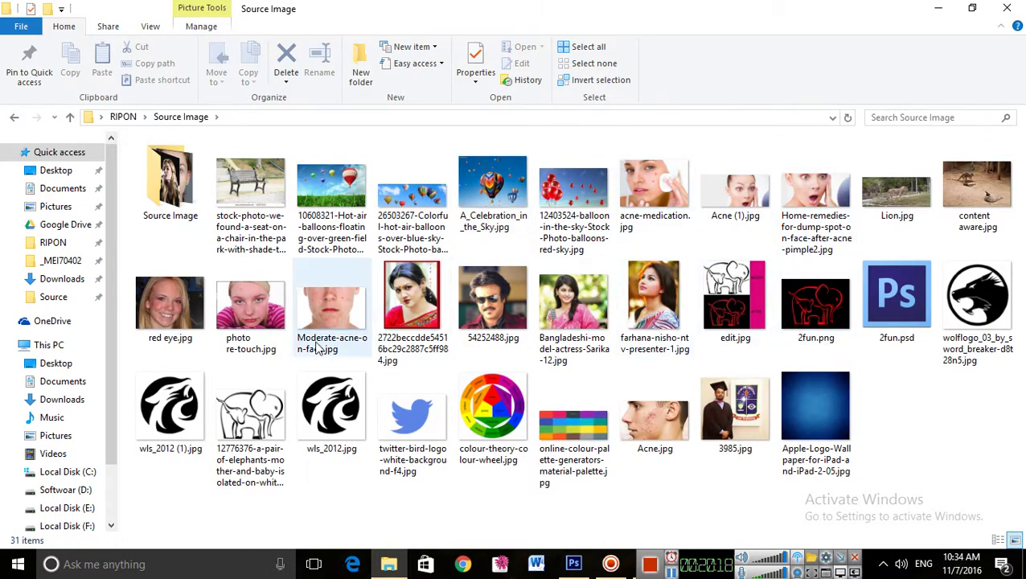
click(14, 117)
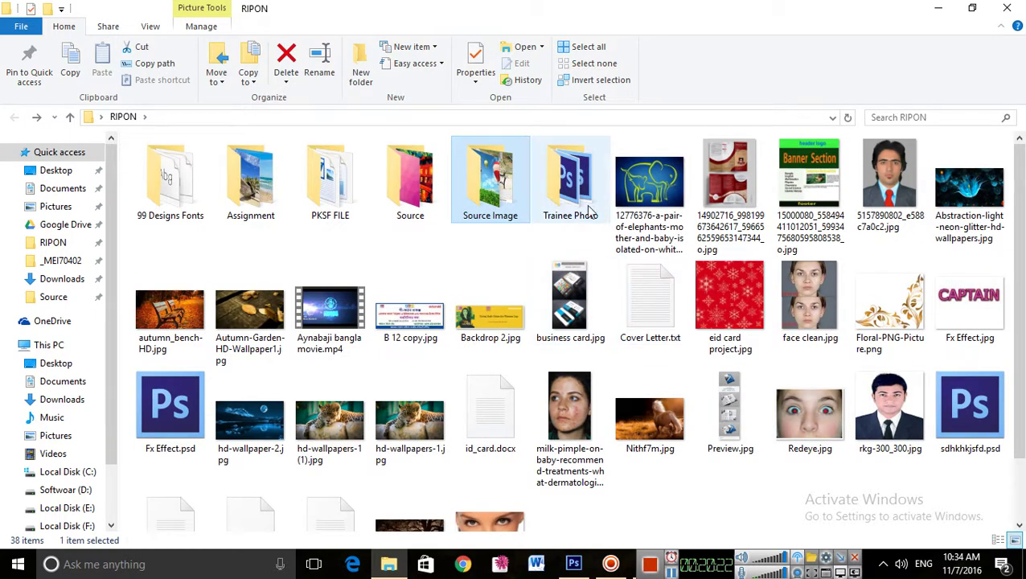
scroll(575, 429, down, 1)
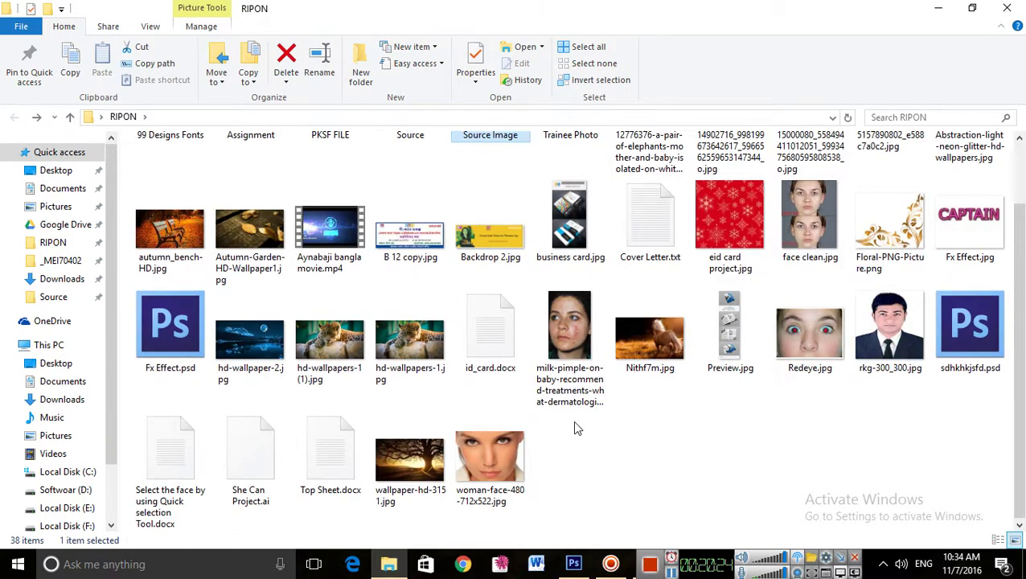
drag(493, 446, 488, 64)
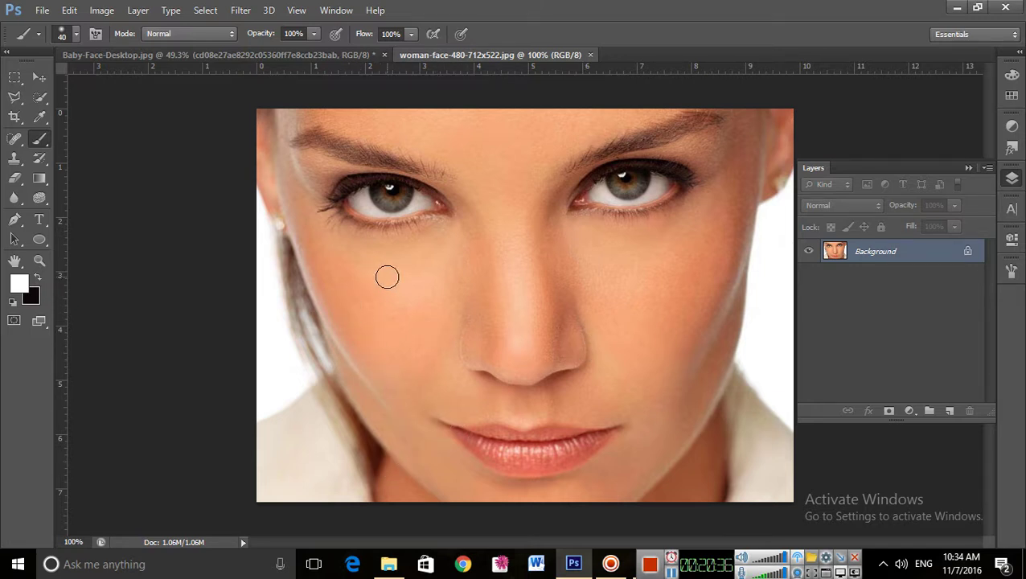
click(218, 54)
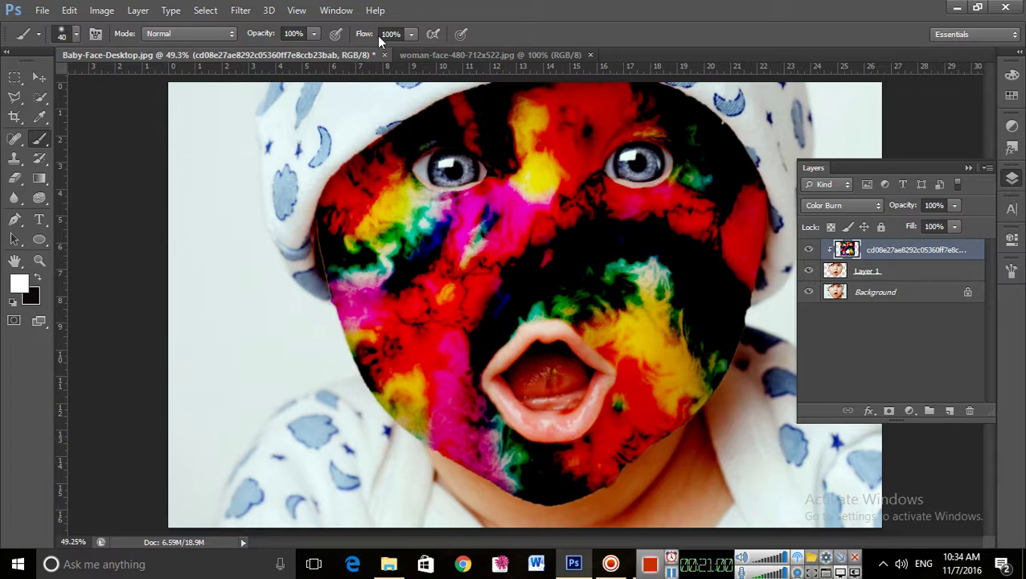
click(420, 52)
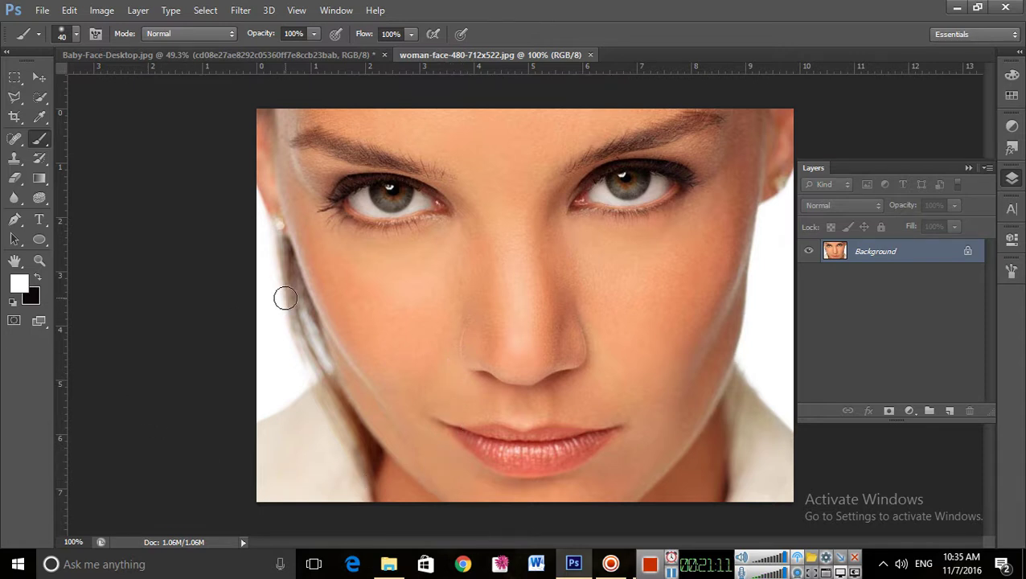
click(39, 98)
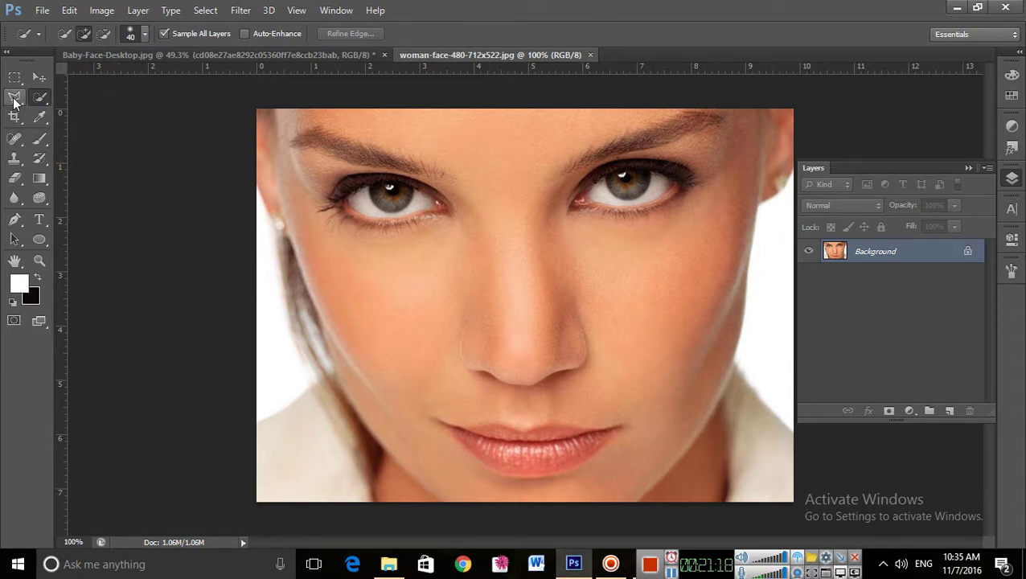
click(43, 99)
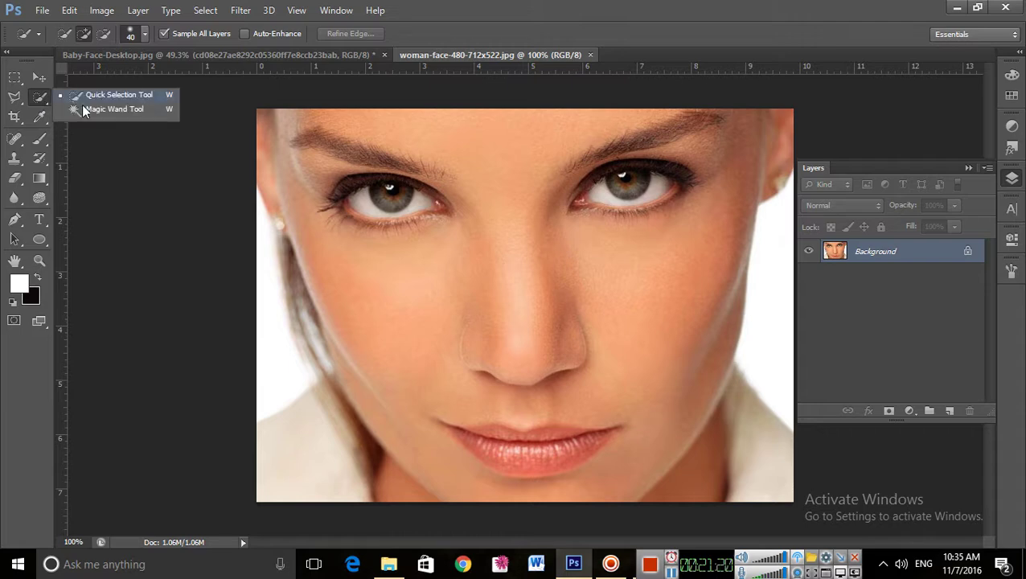
click(113, 108)
click(396, 288)
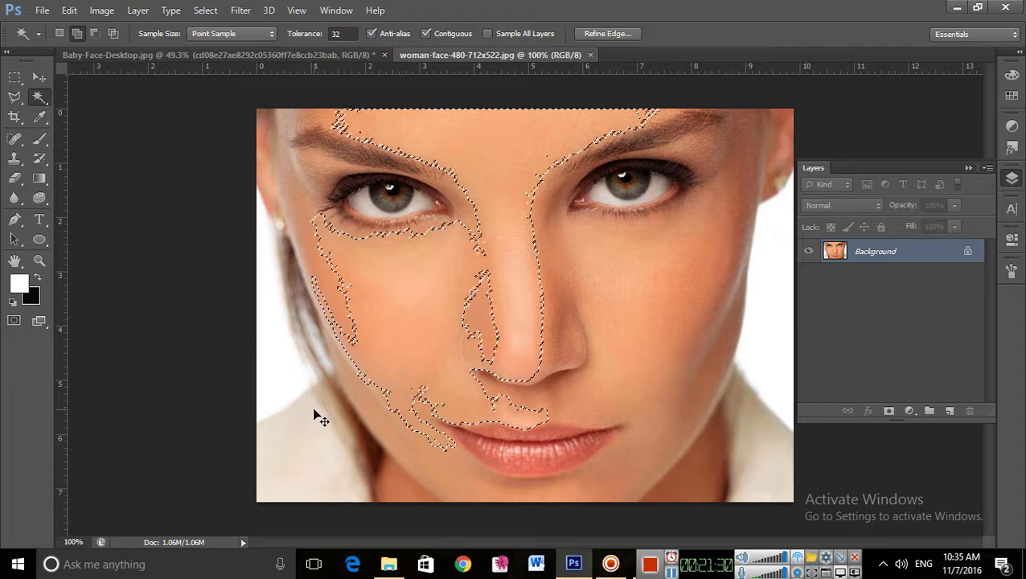
key(ctrl+d)
Select the woman's left-hand cheek in the photo with the Quick Selection tool and subtract the eye from the selection
right_click(34, 101)
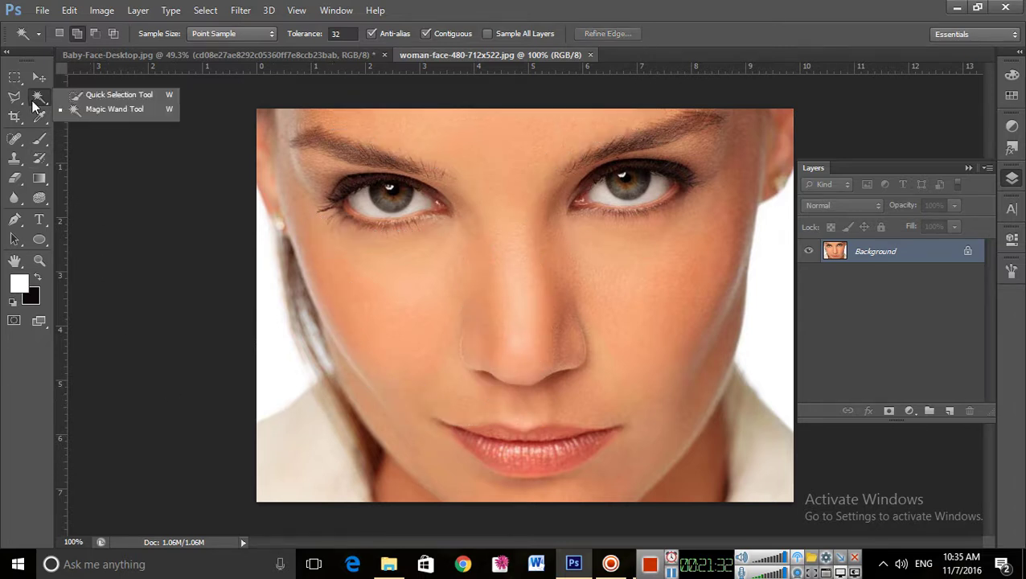
click(80, 95)
mouse_move(359, 273)
mouse_down()
mouse_move(403, 360)
mouse_move(414, 424)
mouse_move(431, 305)
mouse_move(400, 324)
mouse_move(475, 287)
mouse_move(332, 389)
mouse_move(371, 305)
mouse_move(471, 227)
mouse_up()
key(alt)
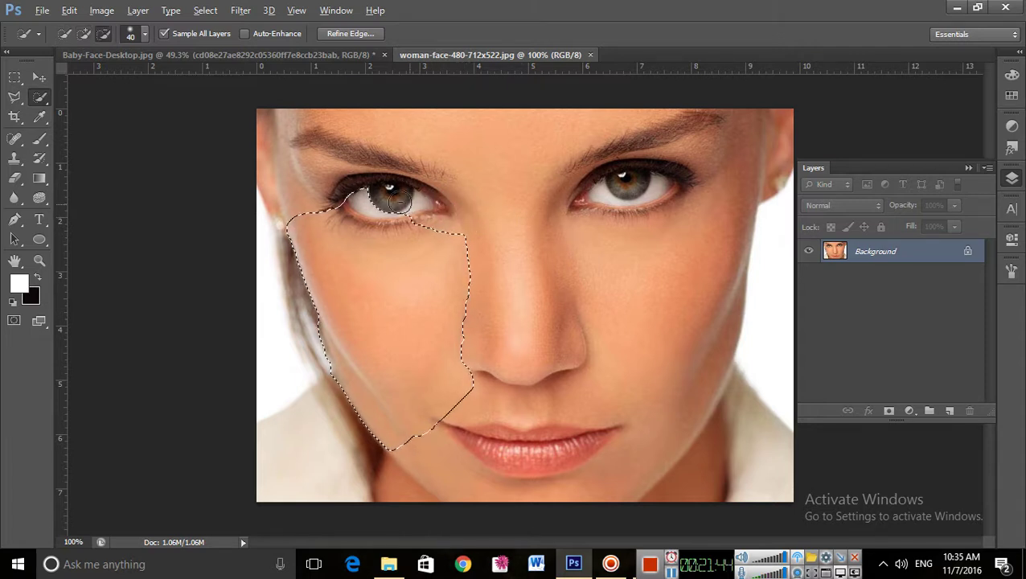
drag(400, 202, 387, 193)
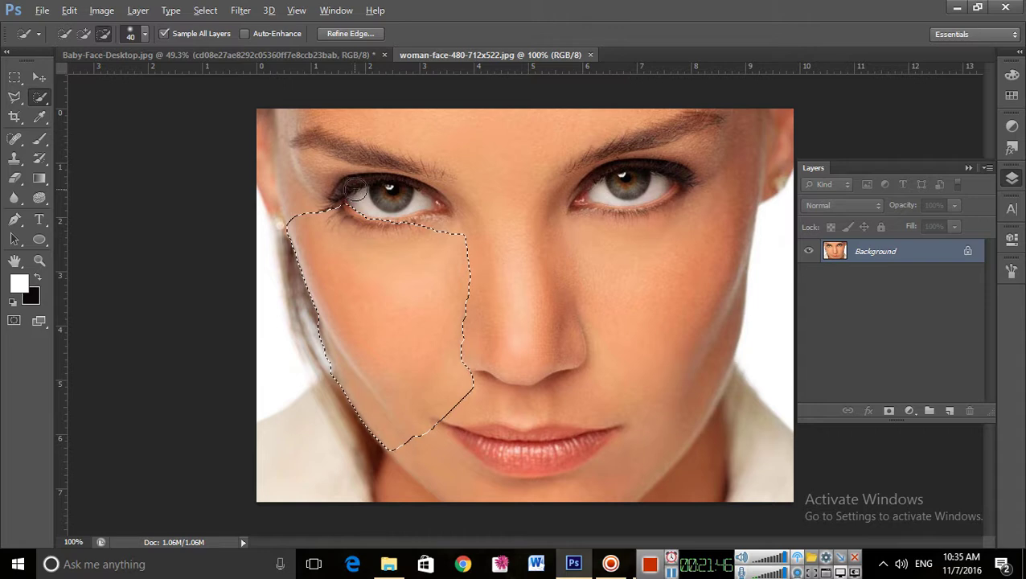
Reduce the Quick Selection brush to 25 and subtract the lower eyelid area from the cheek selection
ctrl+click(403, 223)
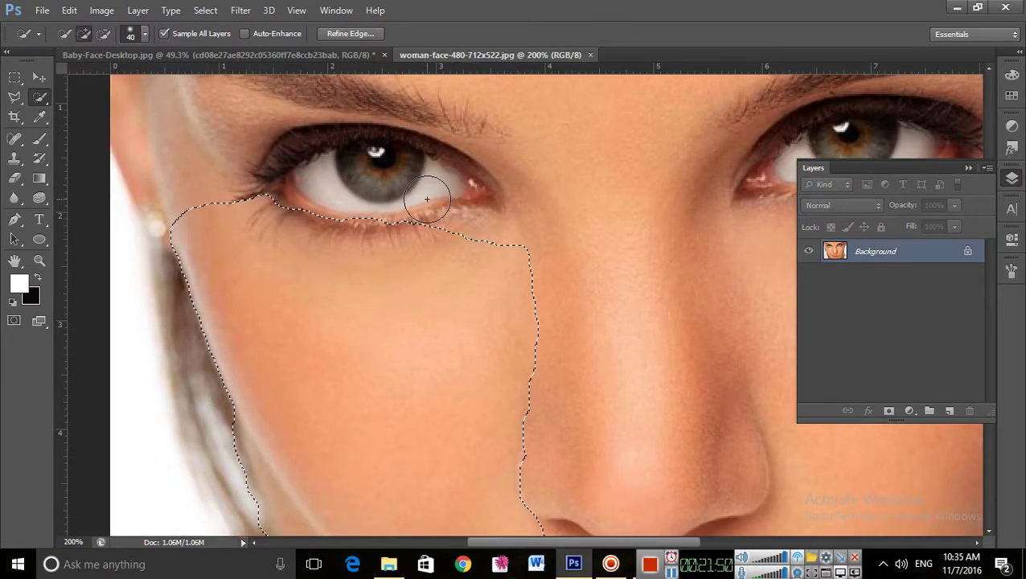
key(bracketleft)
key(bracketleft)
key(bracketleft)
key(alt)
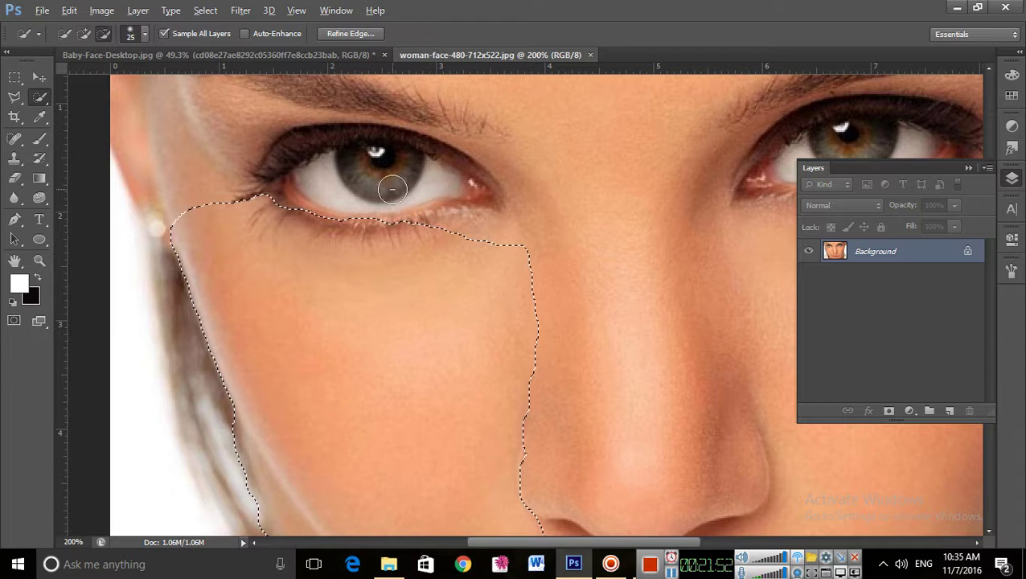
click(393, 189)
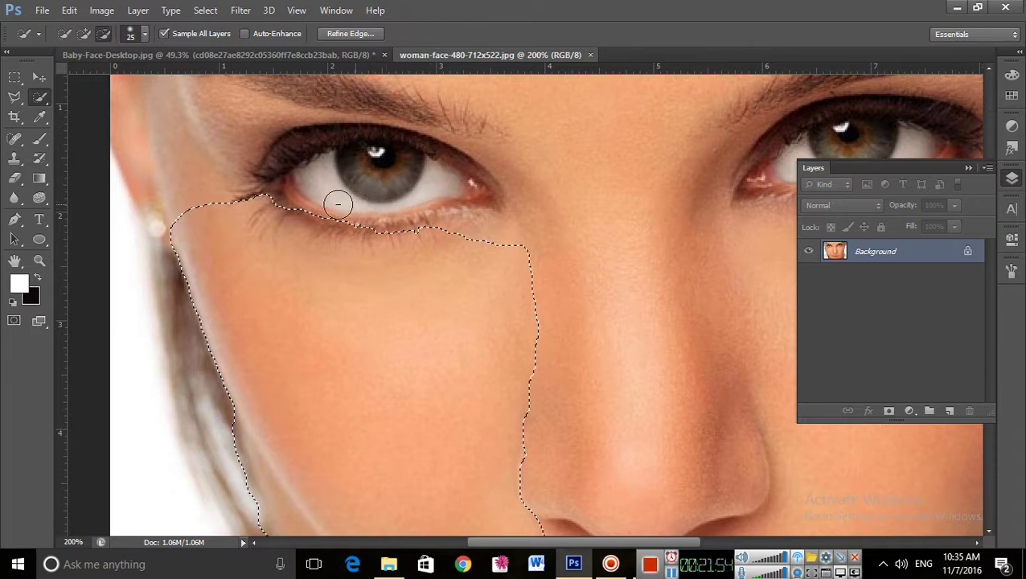
drag(338, 205, 269, 201)
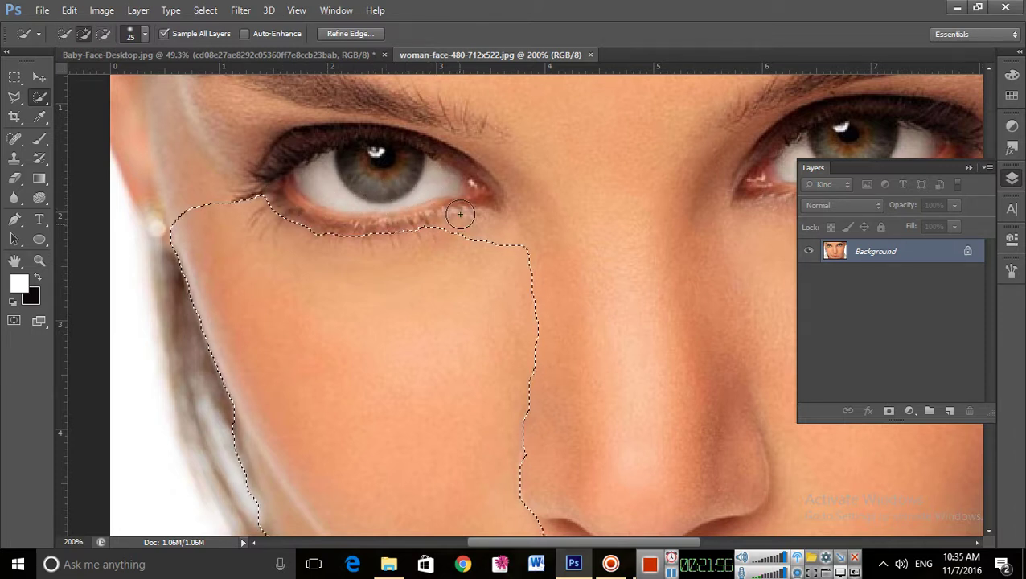
Subtract the hair along the cheek's outer edge and jaw from the selection with the size 25 brush
scroll(344, 293, down, 3)
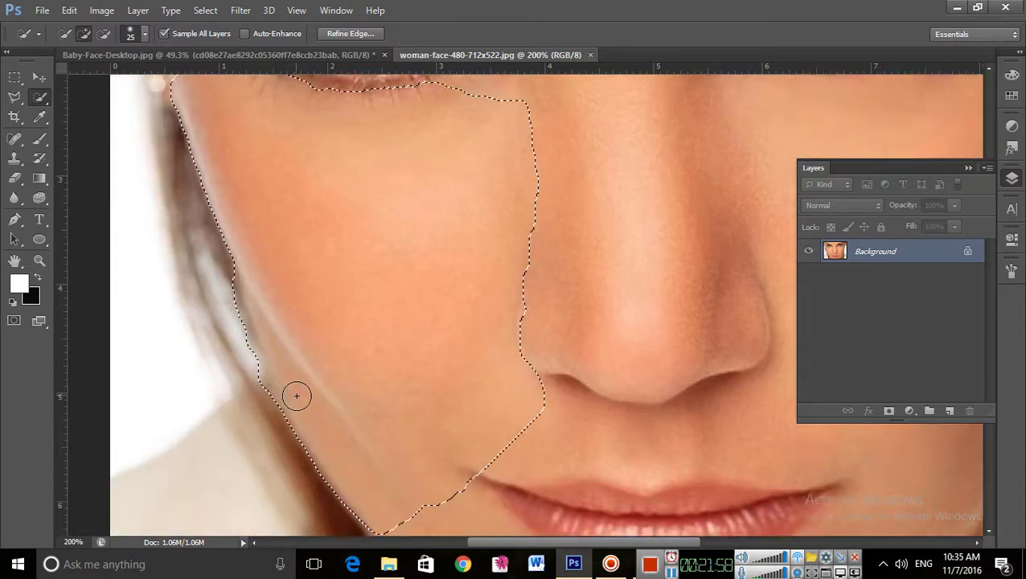
scroll(296, 395, down, 1)
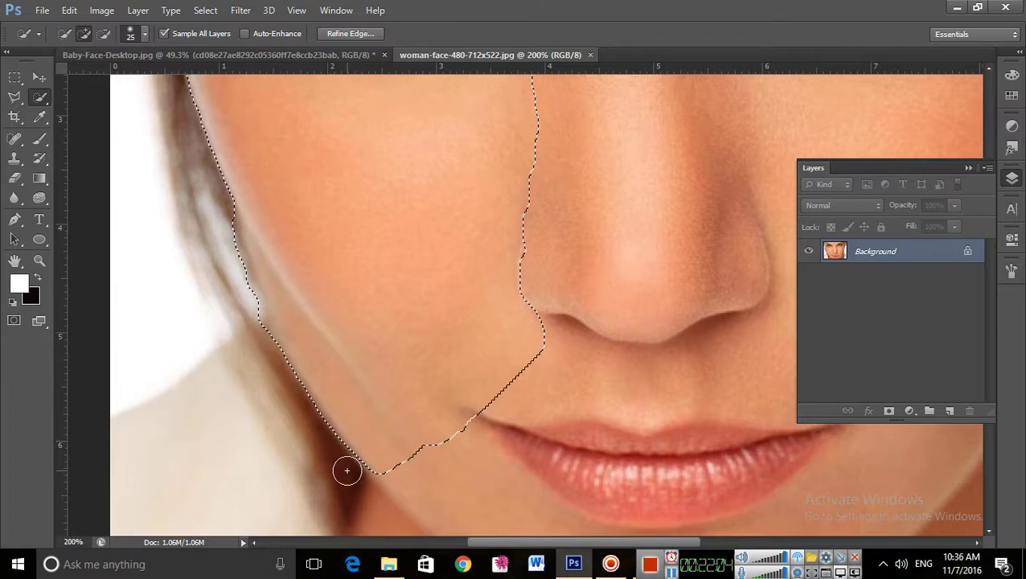
mouse_move(349, 470)
mouse_down()
mouse_move(313, 387)
mouse_move(264, 322)
mouse_up()
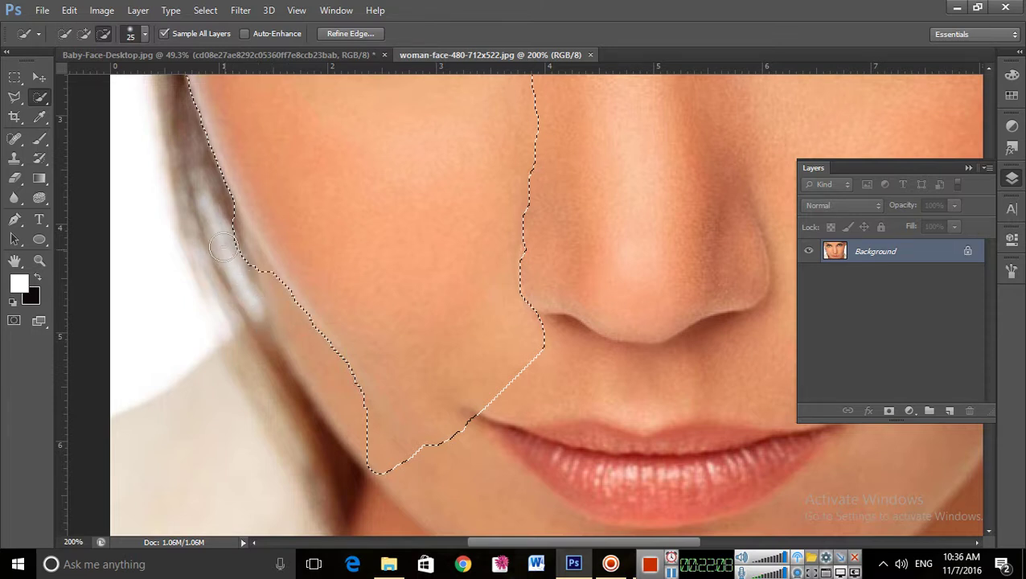
drag(223, 249, 215, 226)
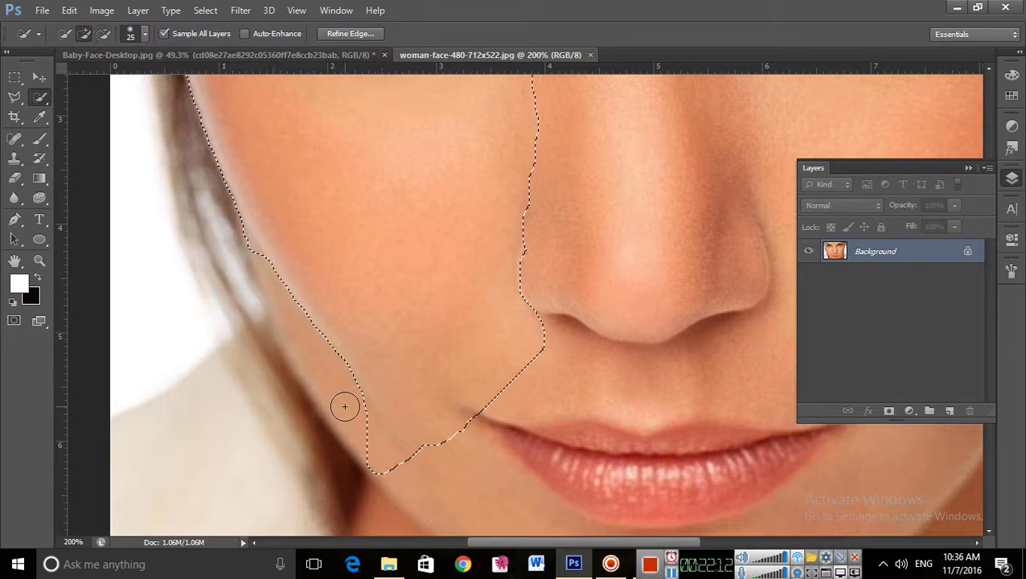
Subtract the jaw area beside the mouth corner from the lower tip of the cheek selection
key(alt)
mouse_move(358, 438)
mouse_down()
mouse_move(413, 483)
mouse_move(406, 456)
mouse_move(443, 454)
mouse_move(473, 430)
mouse_move(446, 470)
mouse_up()
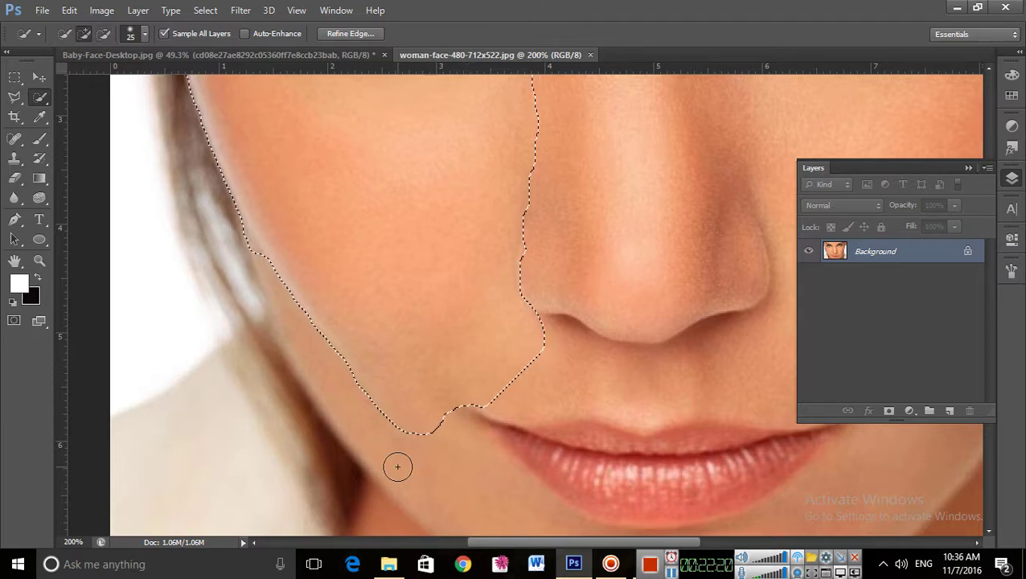
scroll(369, 440, down, 3)
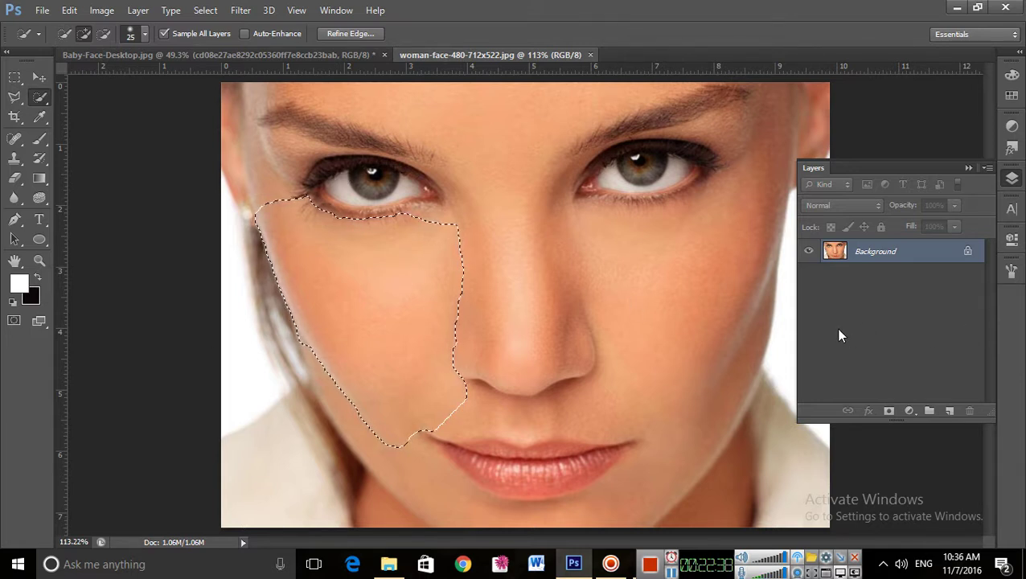
Reduce the Quick Selection brush to 10 and subtract the lower eyelashes from the upper edge of the cheek selection
click(349, 200)
click(349, 201)
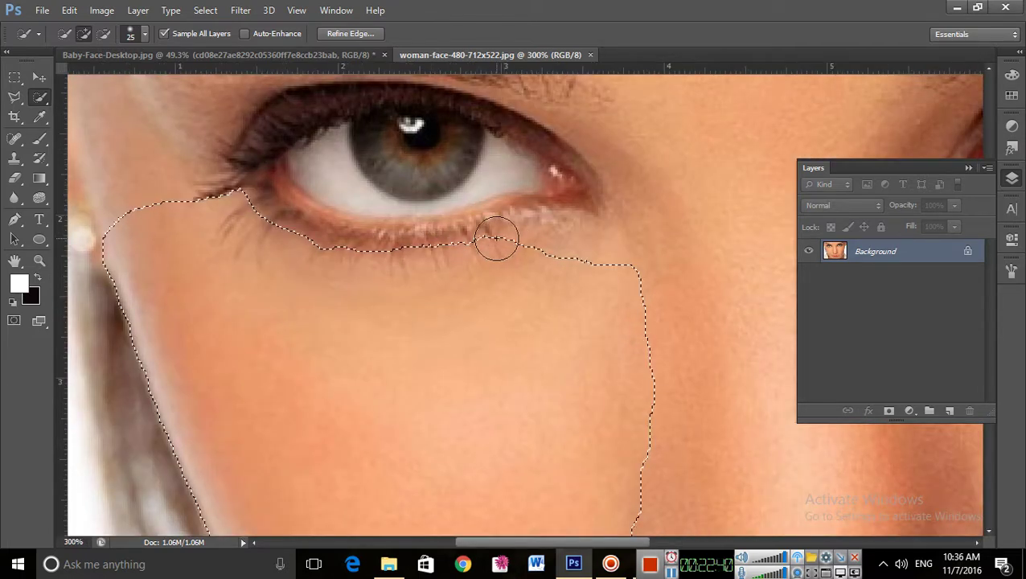
click(507, 236)
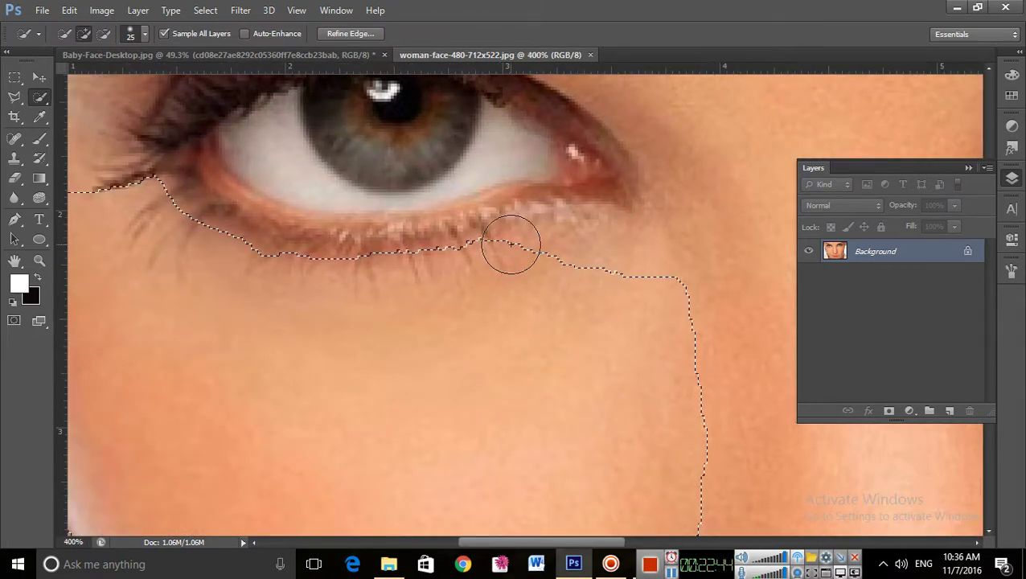
key(bracketleft)
key(bracketleft)
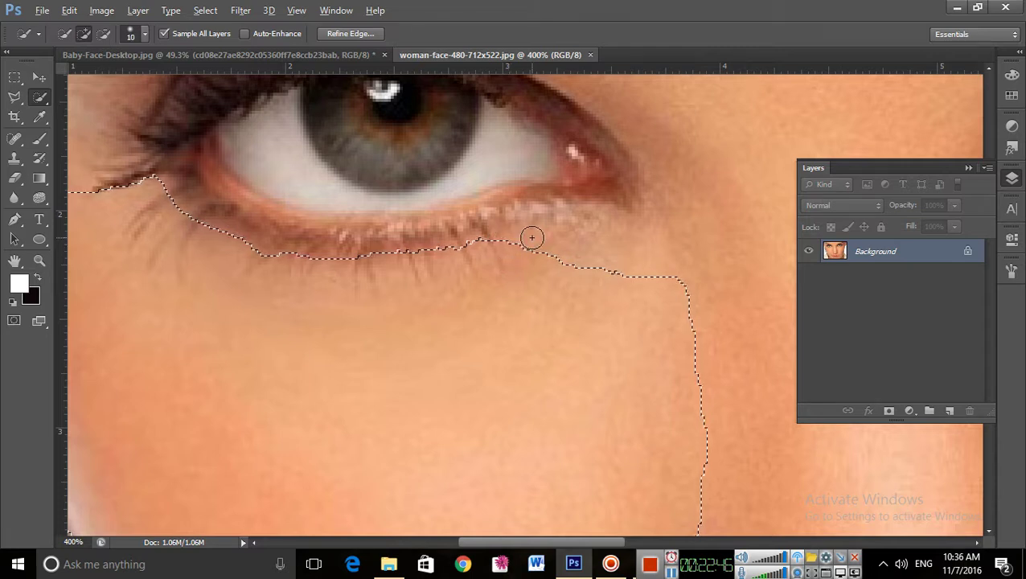
key(alt)
mouse_move(536, 246)
mouse_down()
mouse_move(411, 247)
mouse_move(422, 253)
mouse_move(414, 262)
mouse_move(360, 268)
mouse_move(182, 210)
mouse_move(192, 234)
mouse_move(183, 238)
mouse_move(162, 210)
mouse_move(136, 229)
mouse_move(168, 232)
mouse_move(141, 163)
mouse_move(161, 200)
mouse_up()
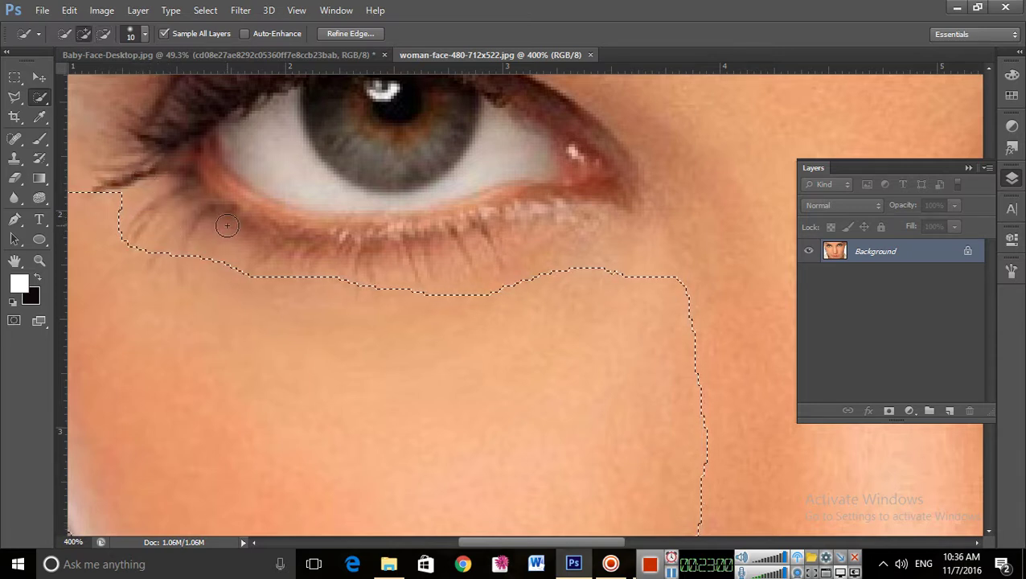
key(ctrl+d)
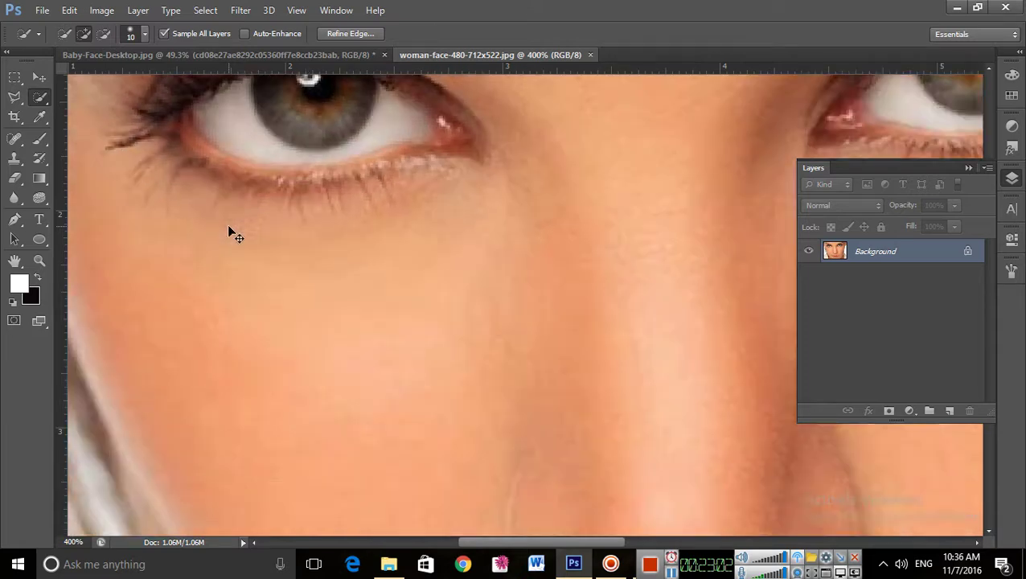
key(ctrl+0)
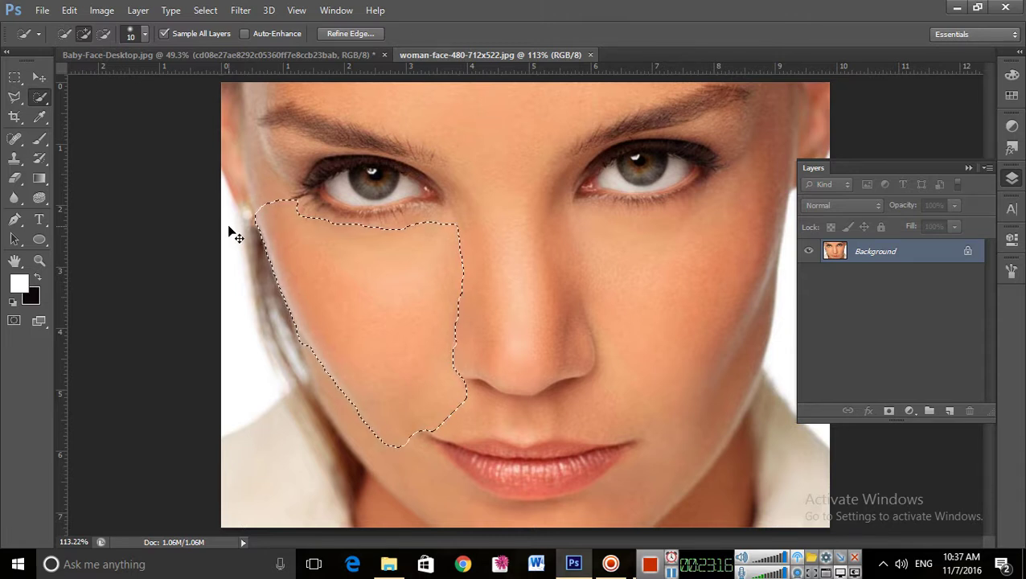
Copy the selected cheek to a new layer and check the cutout by briefly hiding the Background layer
key(ctrl+j)
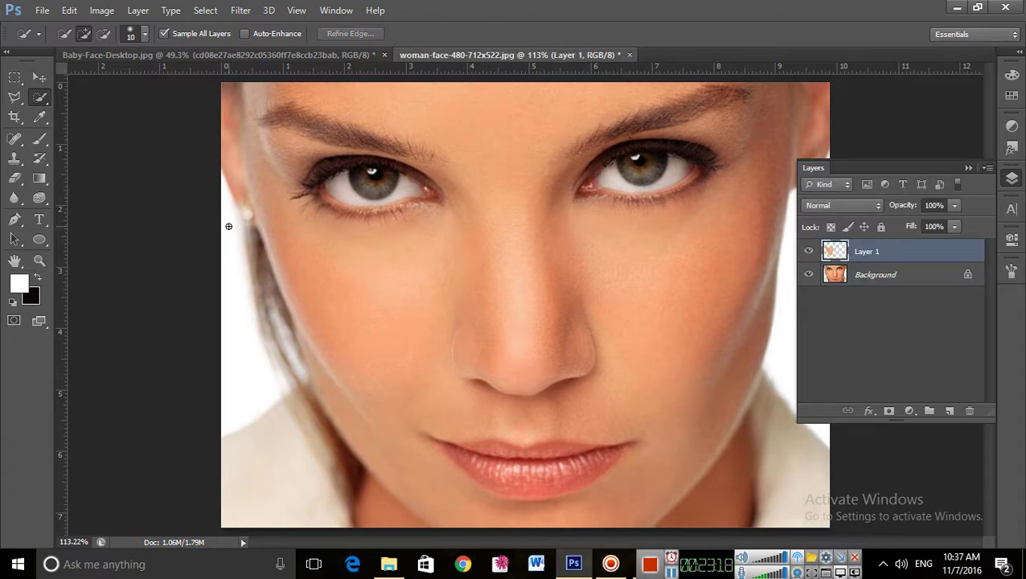
click(809, 274)
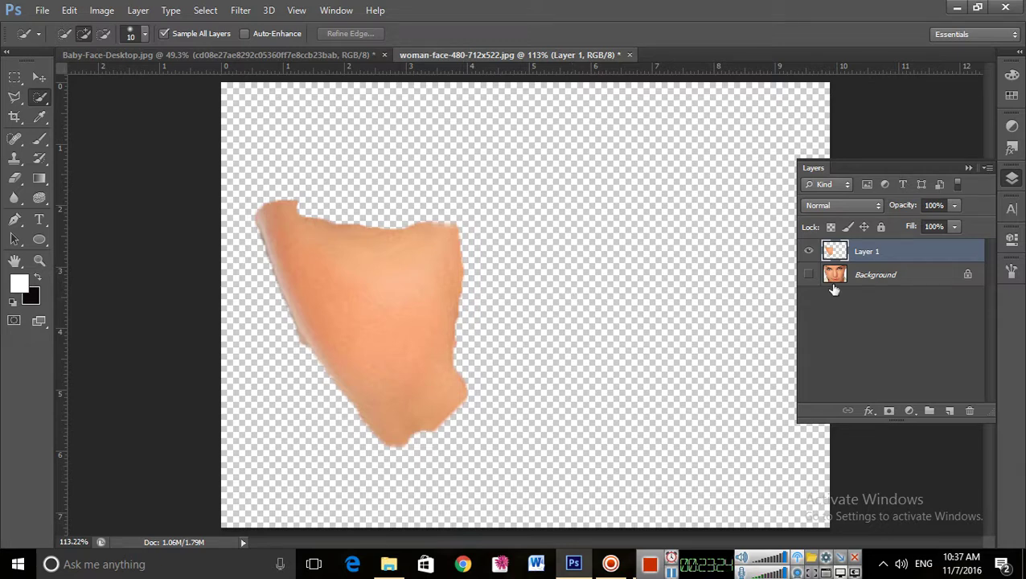
click(809, 275)
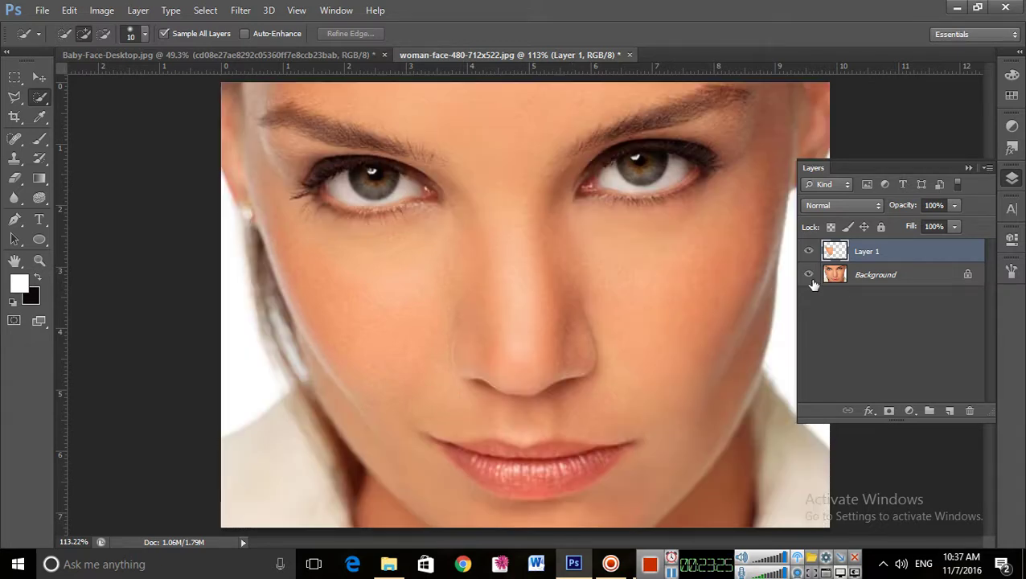
Switch to File Explorer and place butterfly-wings-with-many-colors.png from the Source folder into the woman's face document
click(958, 10)
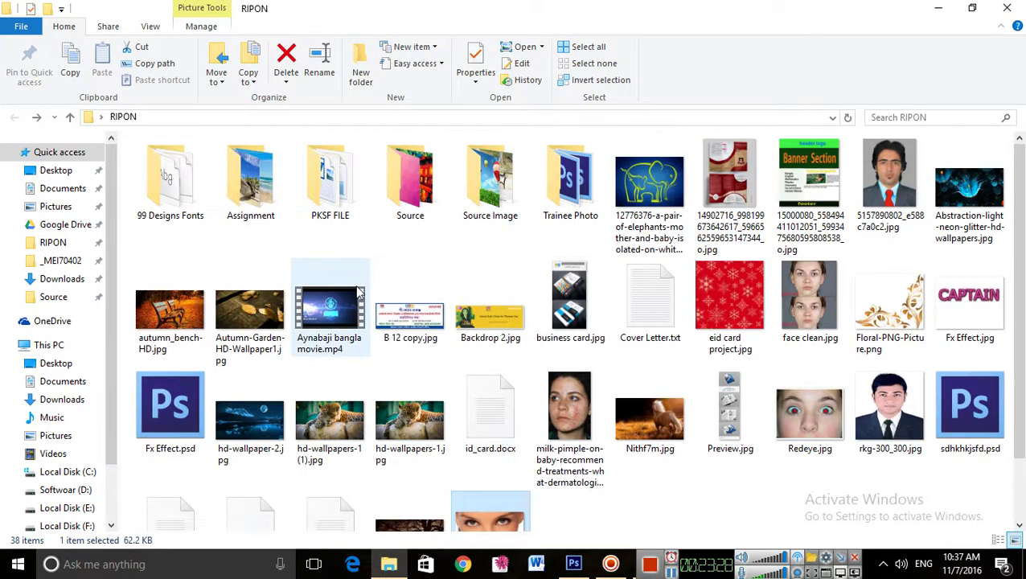
double_click(416, 196)
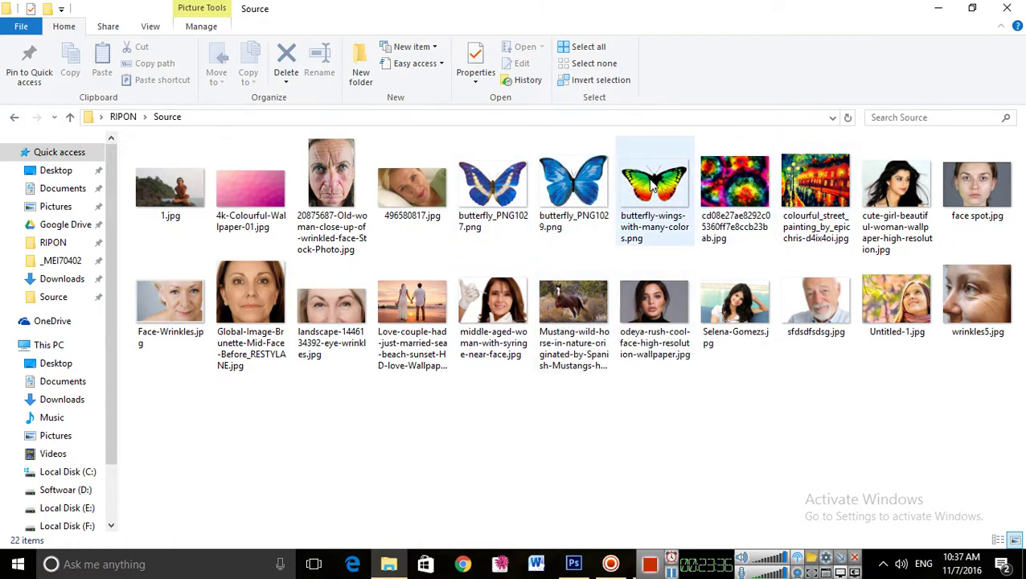
drag(653, 185, 587, 520)
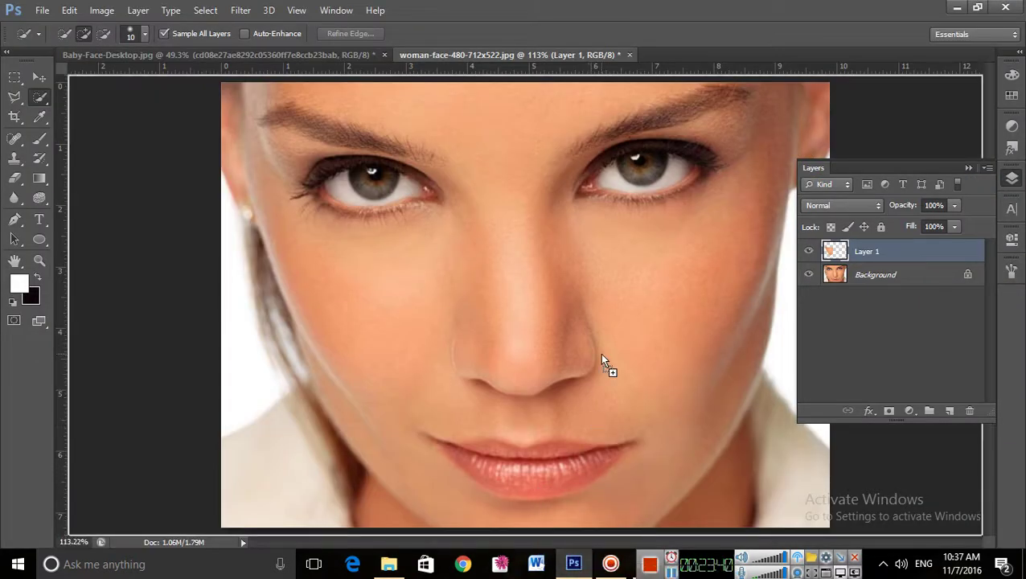
drag(602, 355, 602, 355)
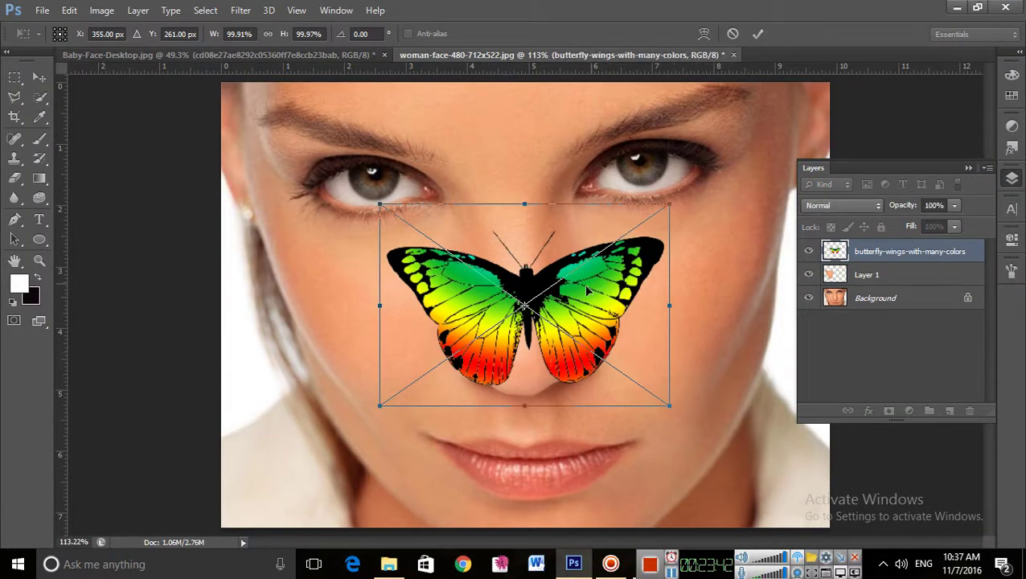
Move the butterfly over the copied cheek, commit the placement and clip the butterfly layer to Layer 1
drag(502, 307, 363, 310)
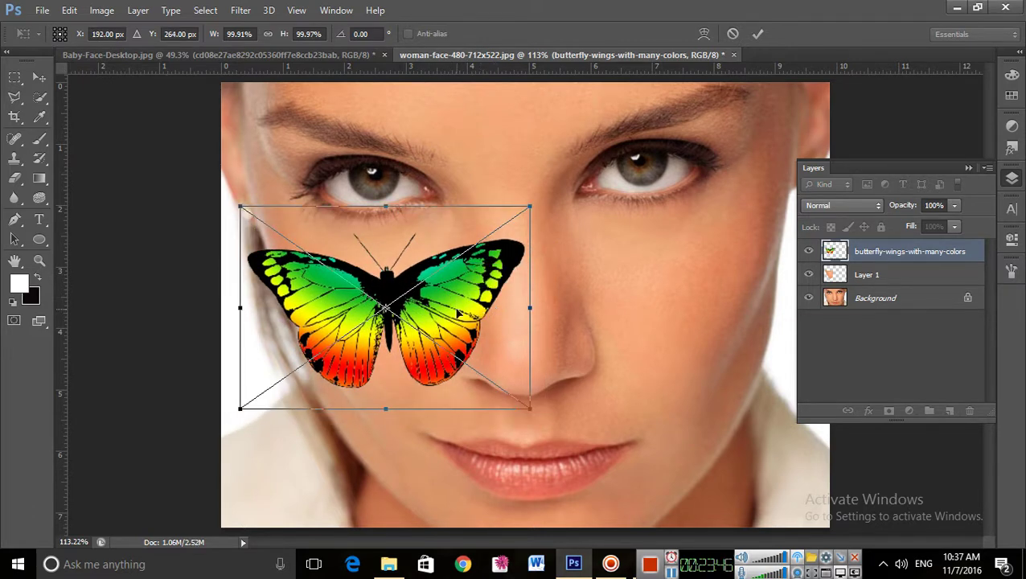
key(Return)
key(w)
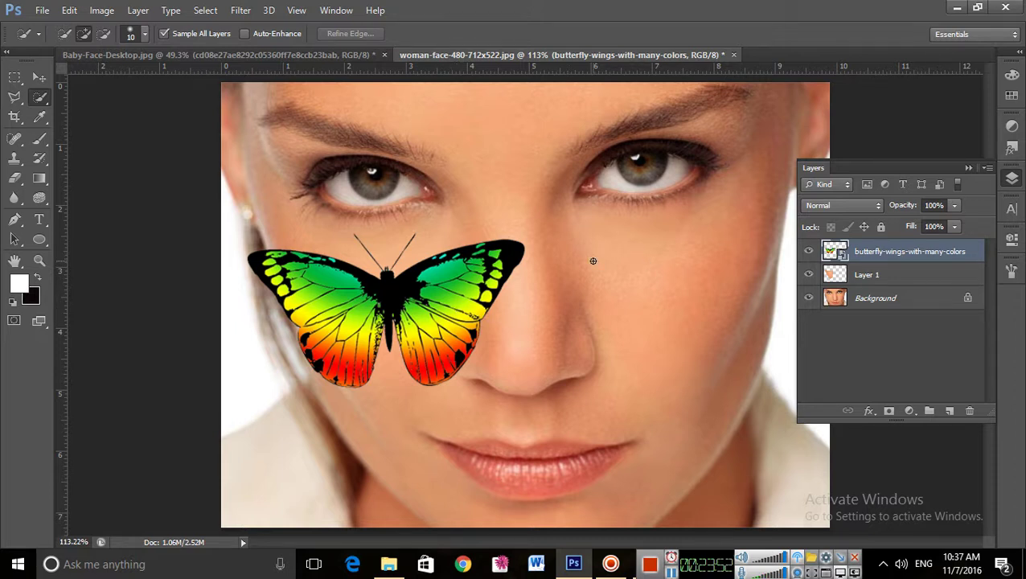
alt+click(827, 278)
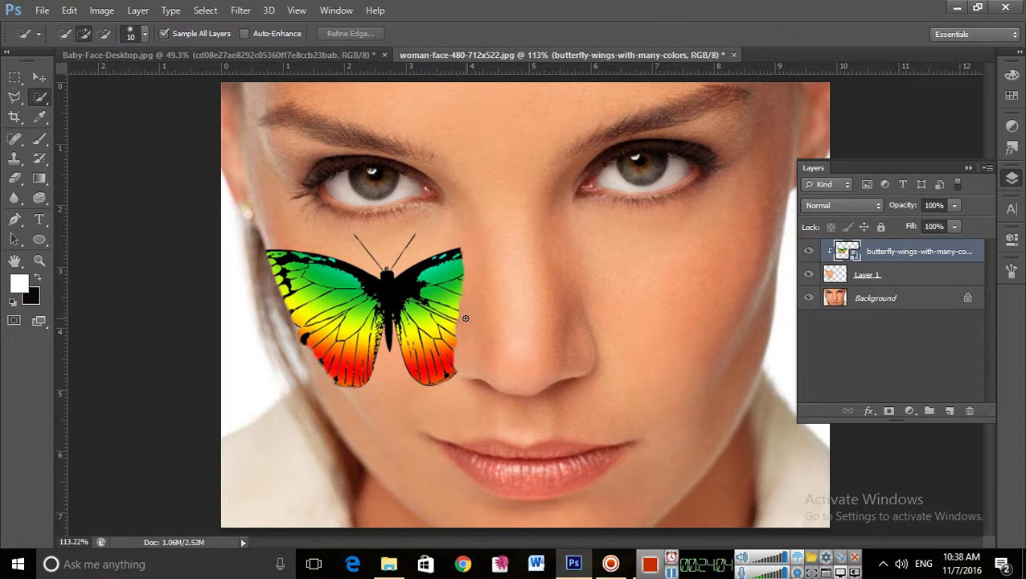
Rotate the clipped butterfly 37.57 degrees, scale it down and position it within the cheek area
key(ctrl+t)
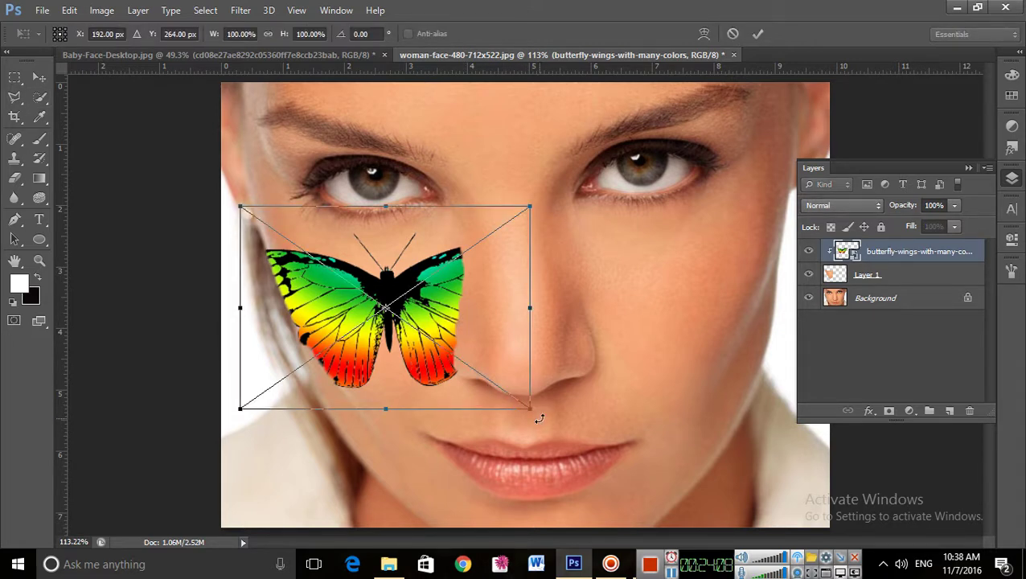
drag(539, 429, 457, 511)
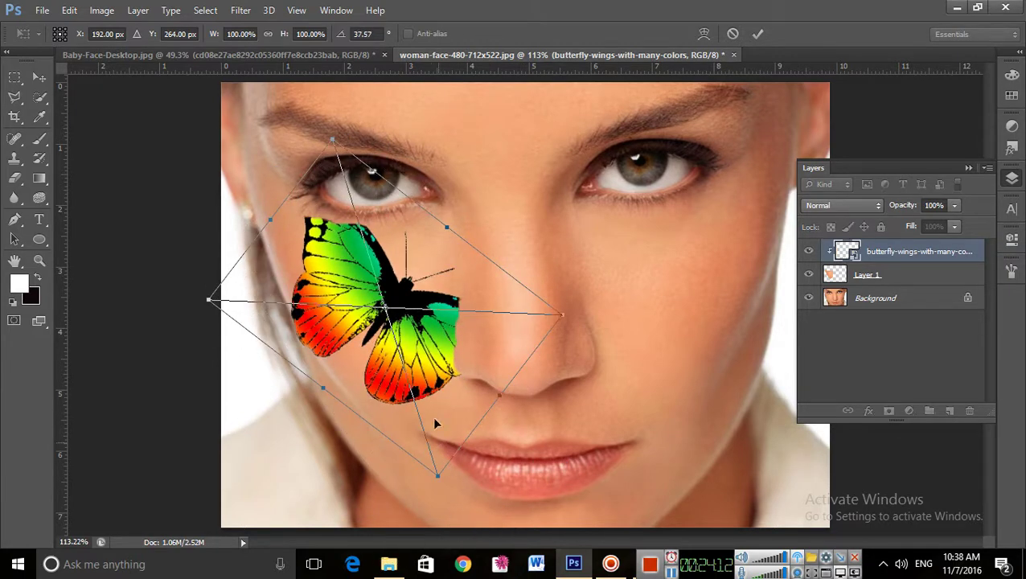
drag(450, 323, 427, 346)
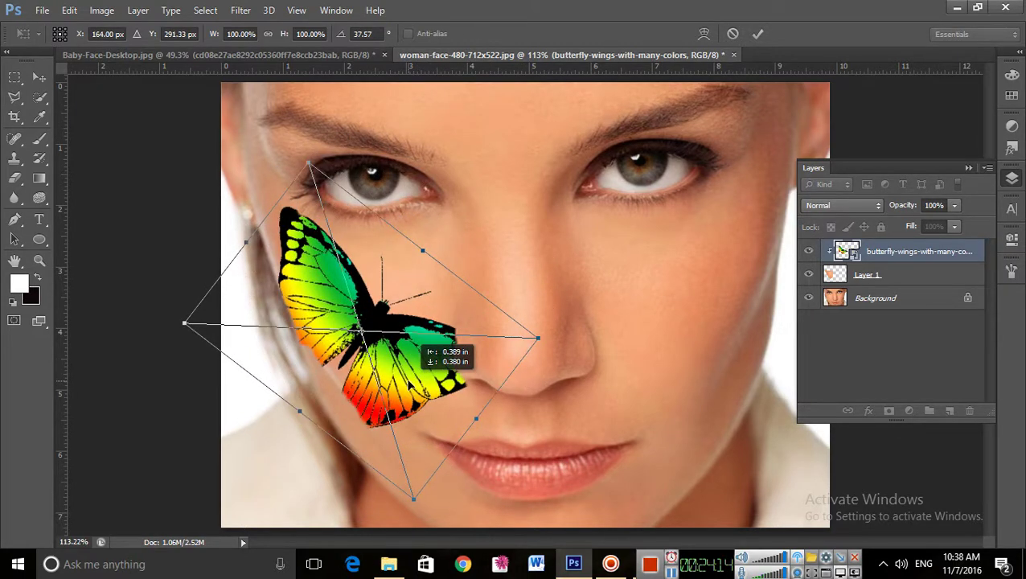
mouse_move(404, 382)
mouse_down()
mouse_move(371, 378)
mouse_move(396, 392)
mouse_move(416, 384)
mouse_up()
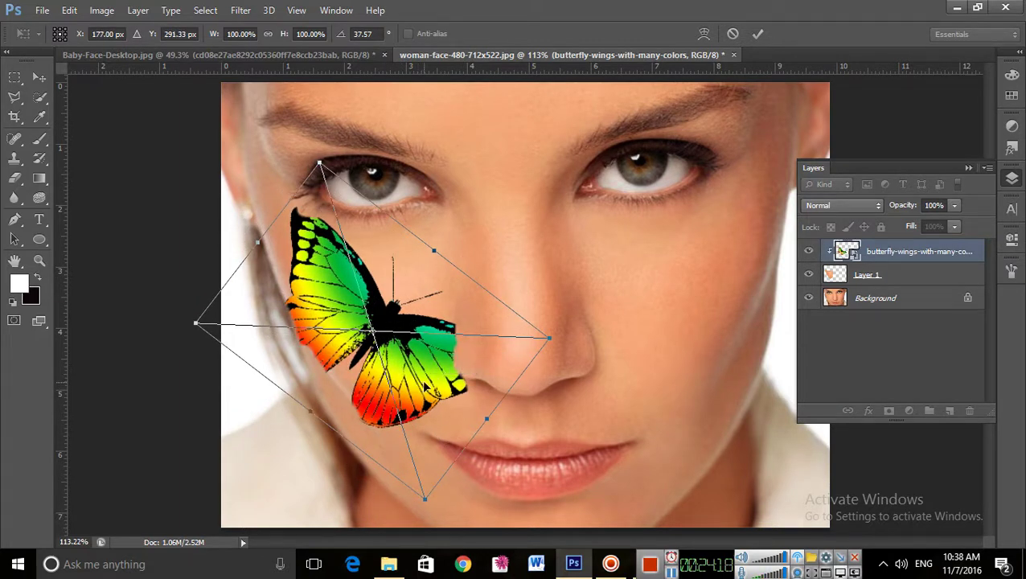
drag(552, 341, 415, 350)
key(Return)
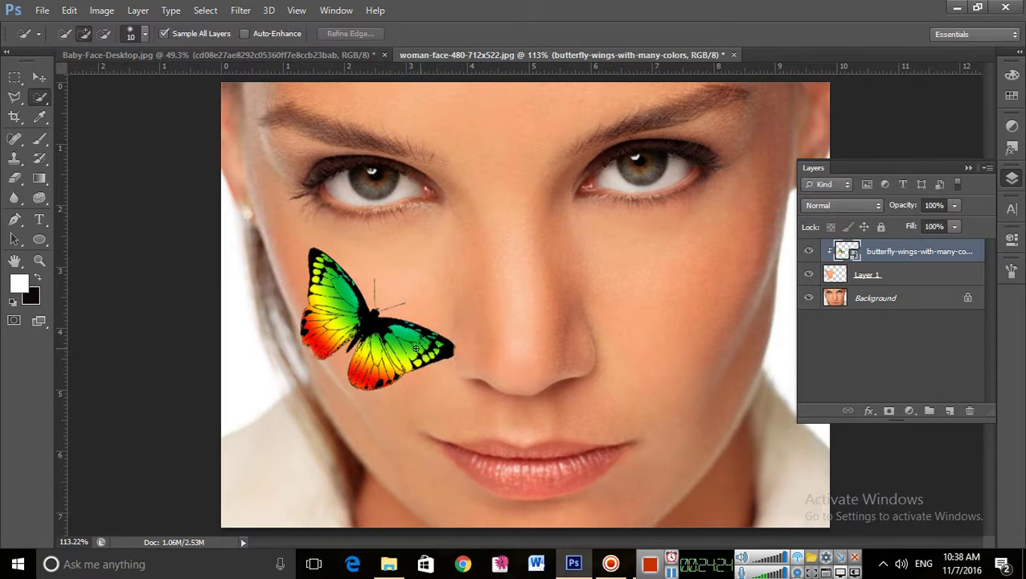
Try the Overlay, Linear Light, Hard Mix and Soft Light blend modes on the butterfly layer
click(863, 207)
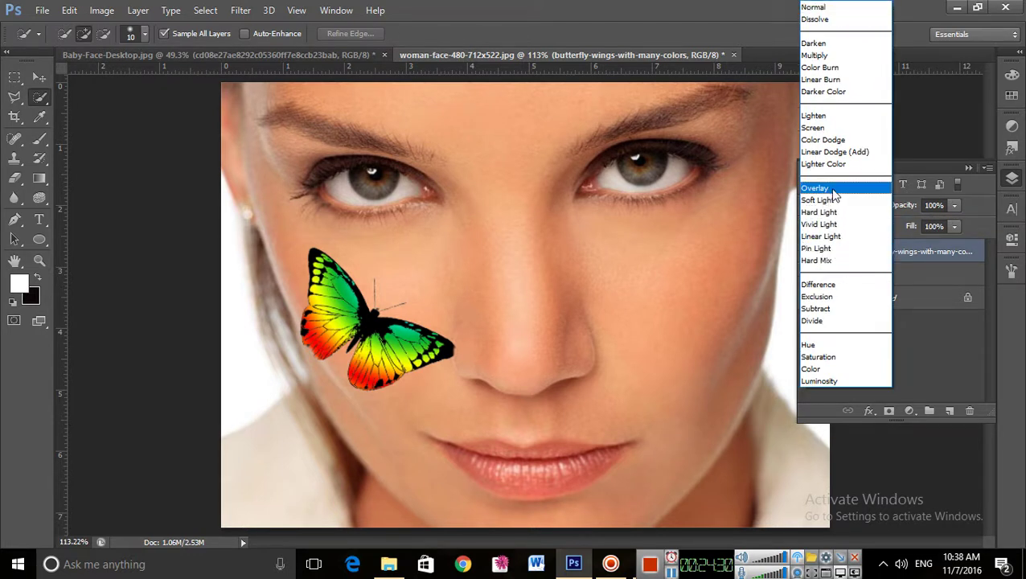
click(834, 188)
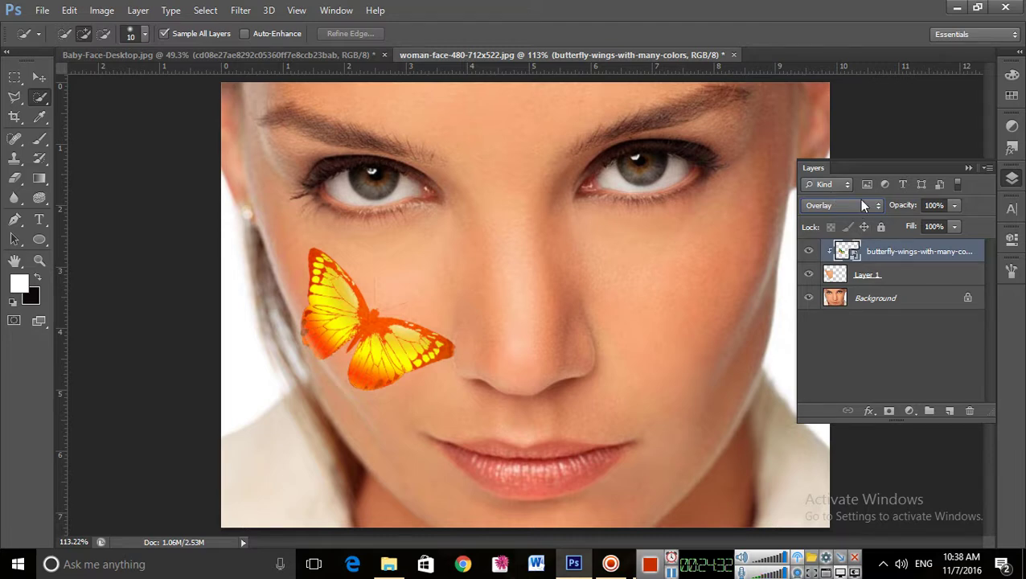
click(863, 206)
click(851, 235)
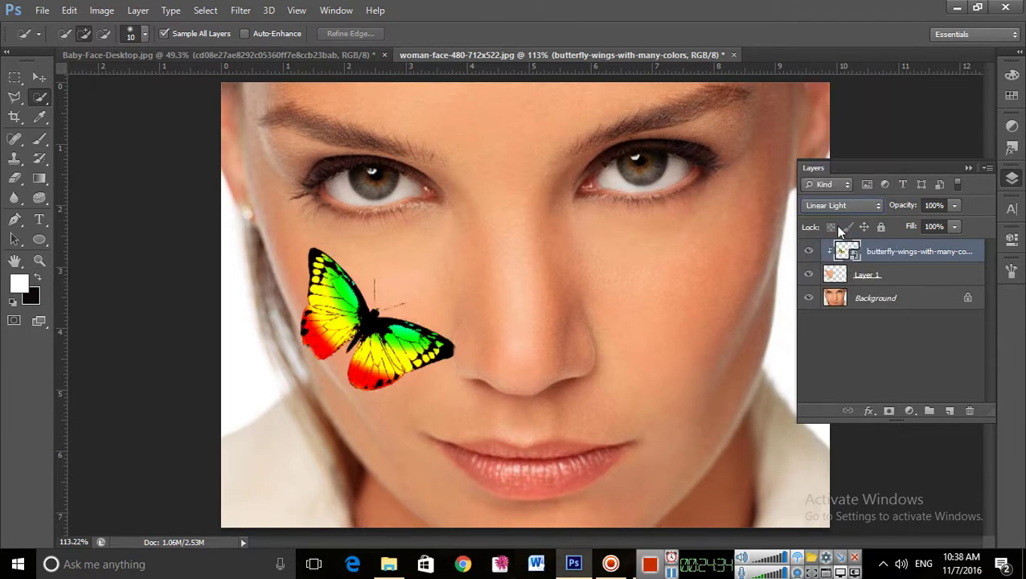
click(848, 203)
click(837, 260)
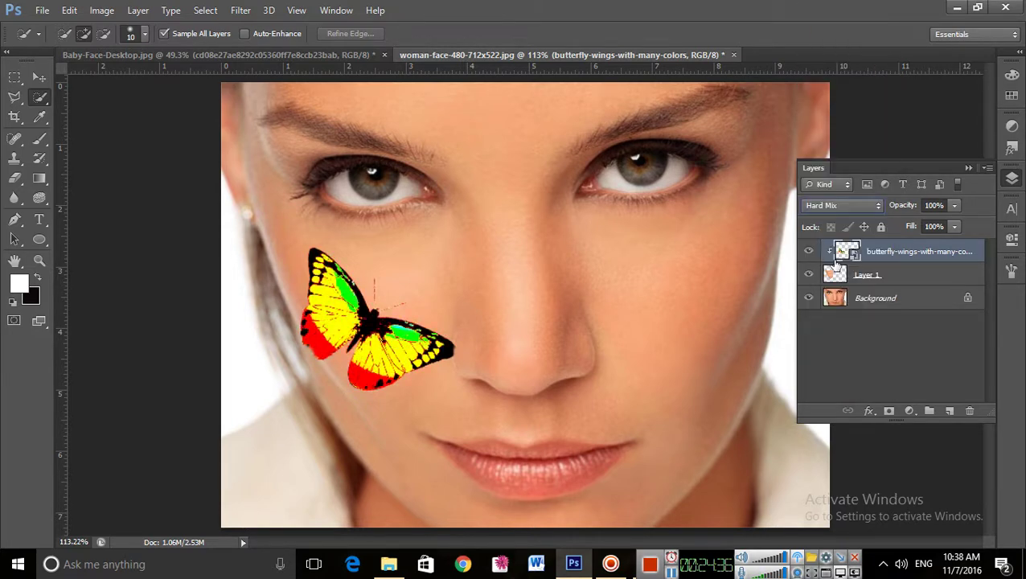
click(852, 205)
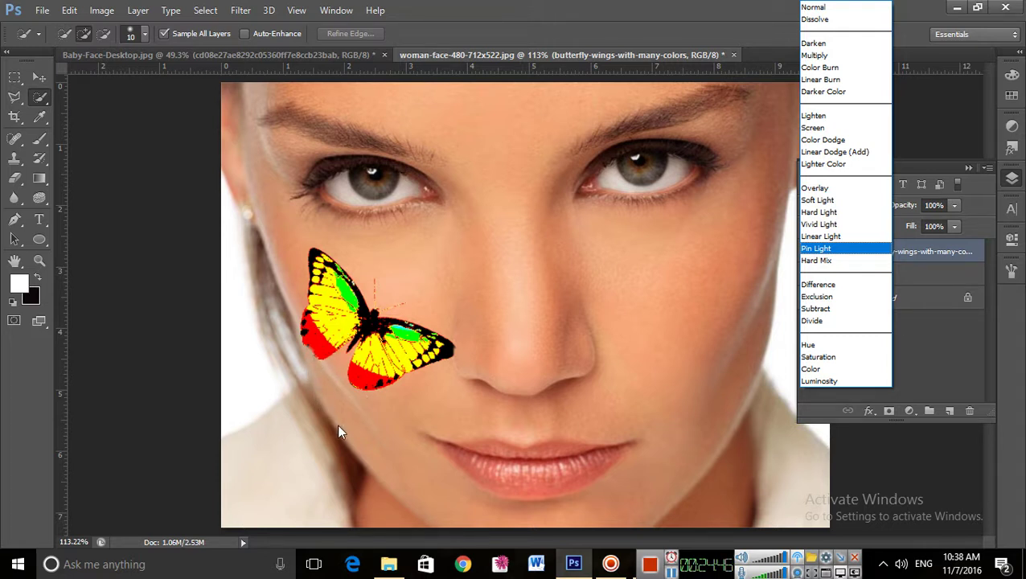
click(843, 200)
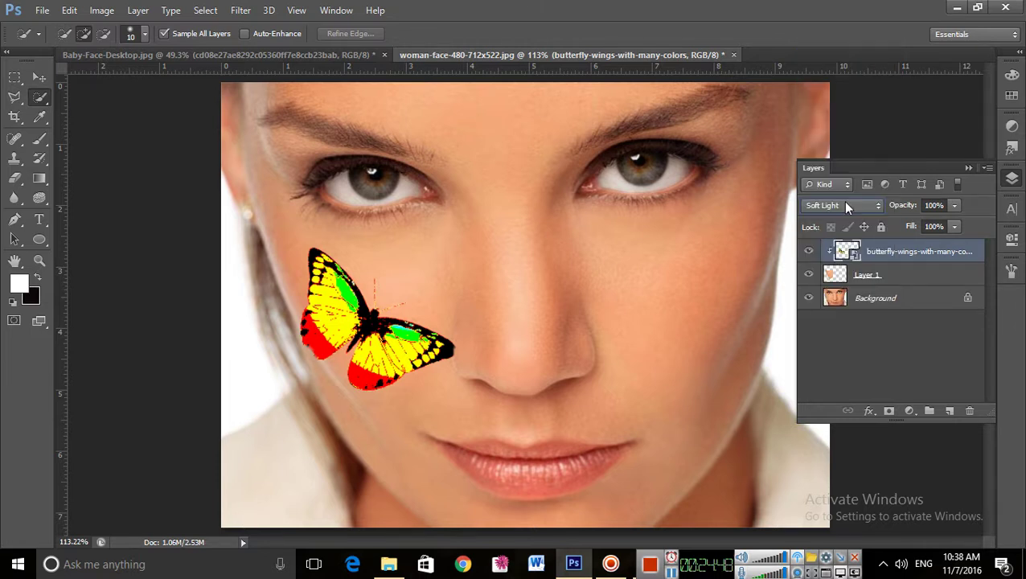
Set the butterfly layer's blend mode to Color Burn and step through the following modes to Overlay
click(833, 205)
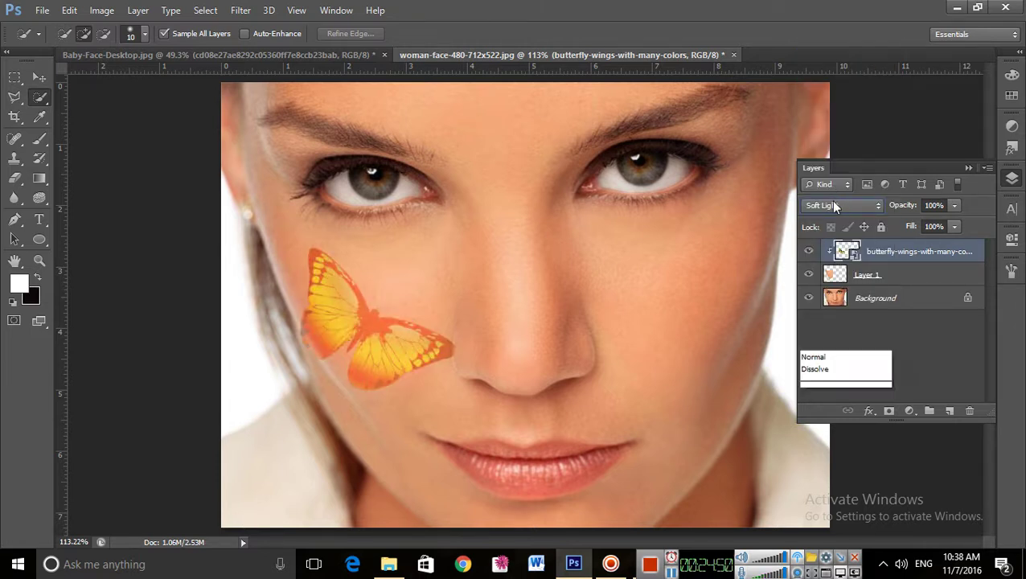
click(846, 69)
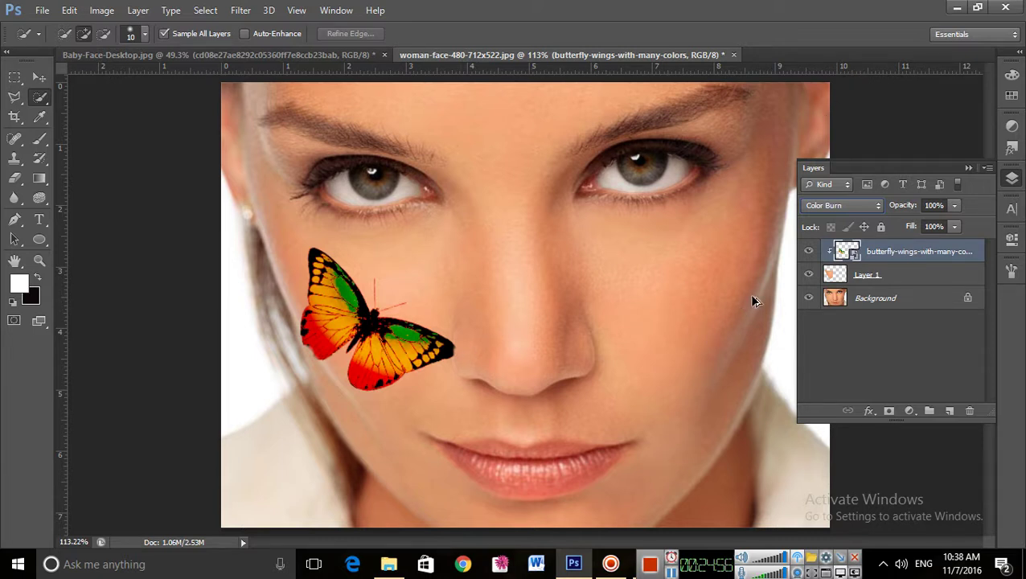
key(Down)
key(Down)
key(Down)
key(Down)
key(Down)
key(Down)
key(Down)
key(Down)
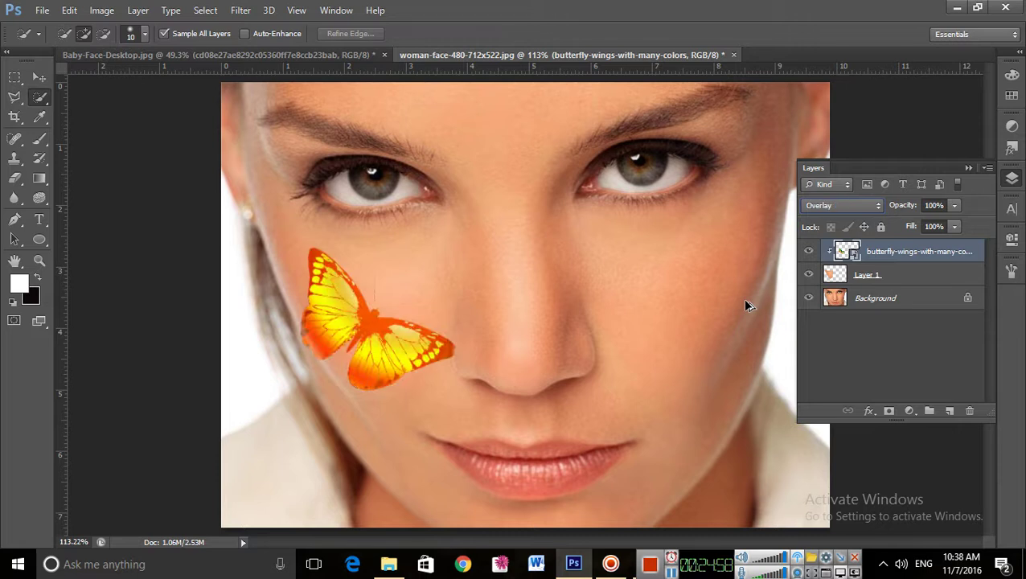
Undo the butterfly, the cheek layer and the eyelash subtraction, stepping back to the earlier cheek selection on the Background
key(ctrl+alt+z)
key(ctrl+alt+z)
key(ctrl+alt+z)
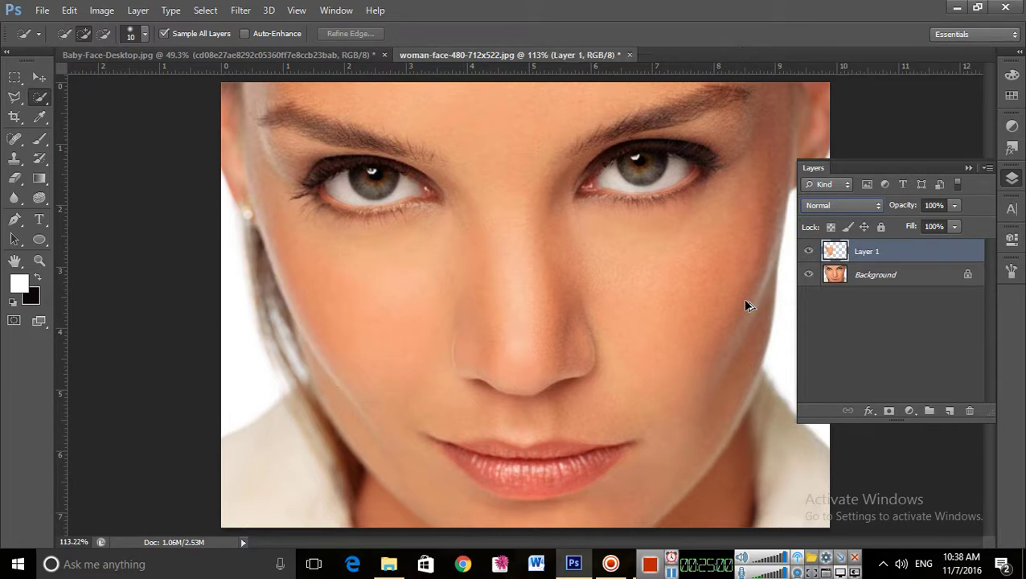
key(ctrl+alt+z)
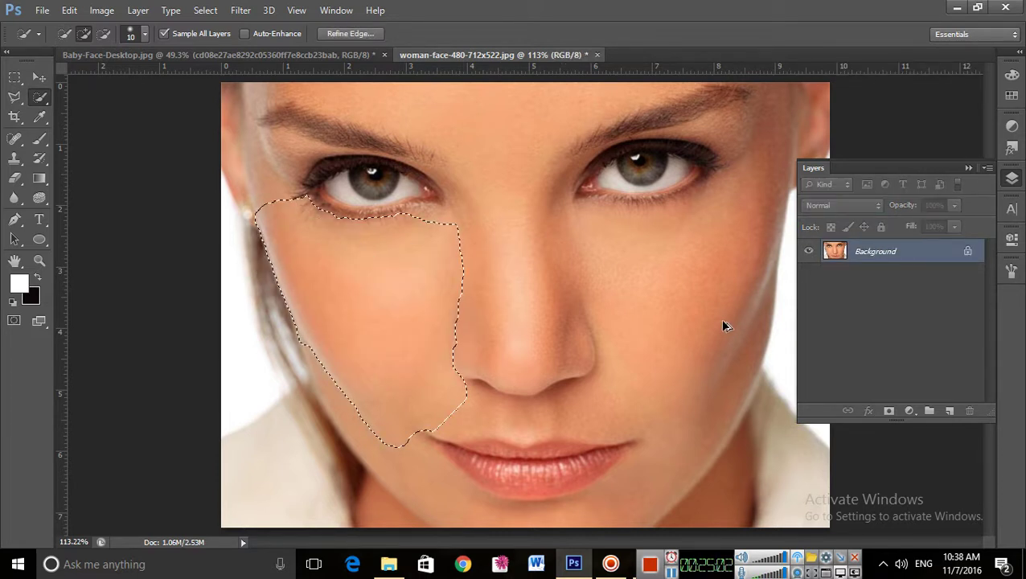
Extend the skin selection across the nose and the other cheek, and subtract the temple beside the eyebrow
mouse_move(510, 300)
mouse_down()
mouse_move(672, 276)
mouse_move(623, 277)
mouse_move(649, 261)
mouse_move(676, 271)
mouse_move(654, 307)
mouse_up()
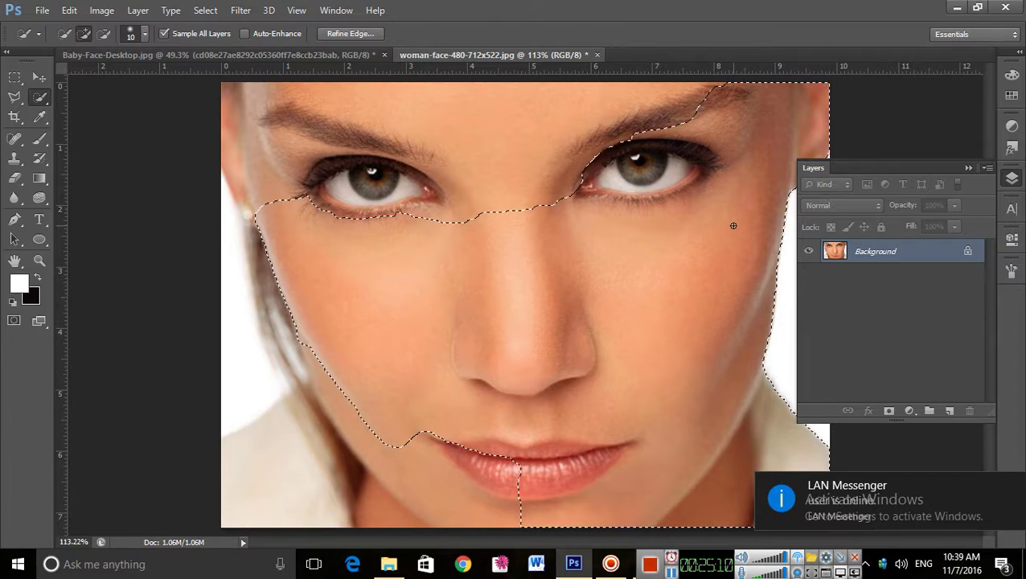
click(969, 168)
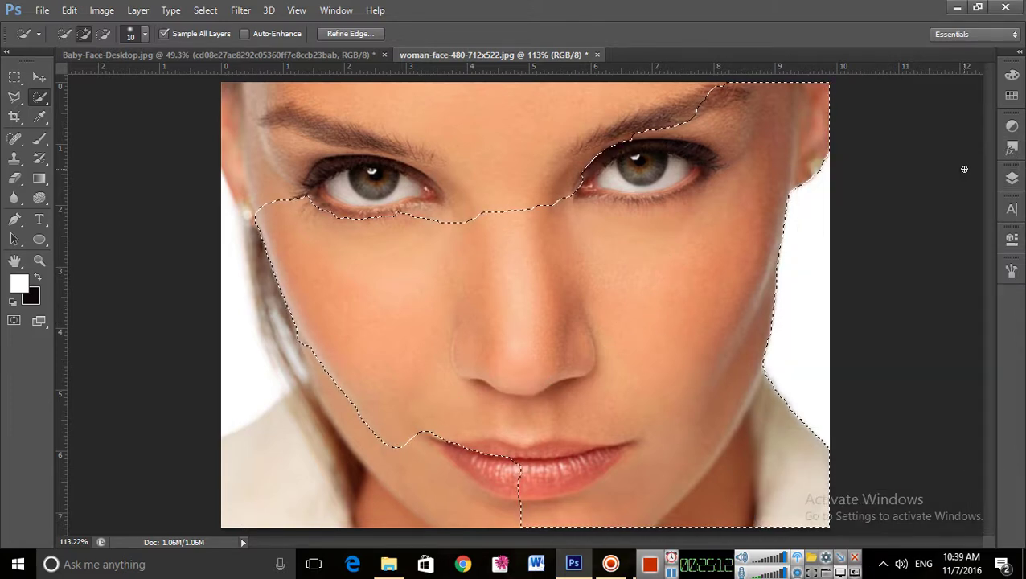
scroll(716, 80, up, 2)
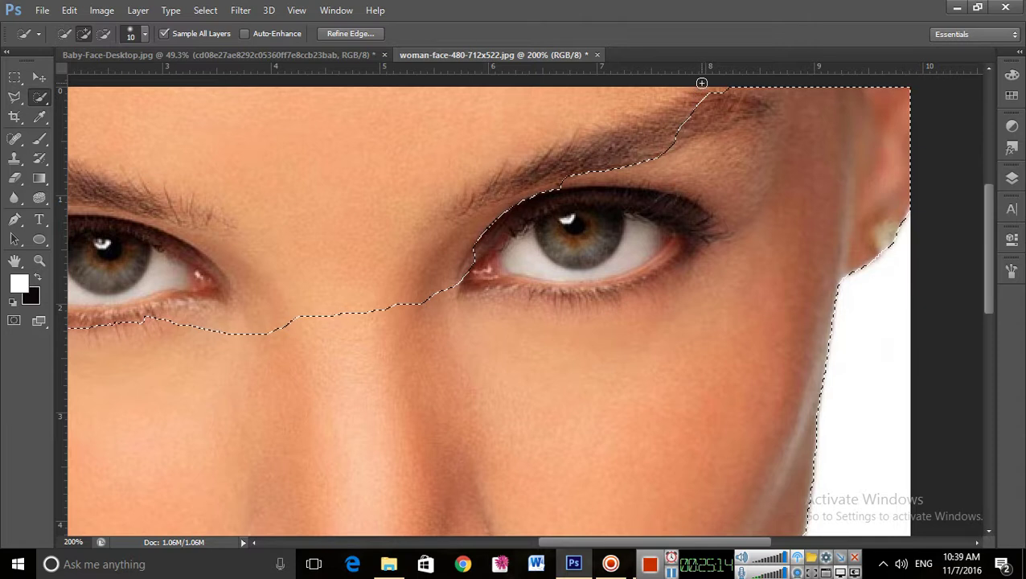
key(alt)
drag(752, 163, 813, 221)
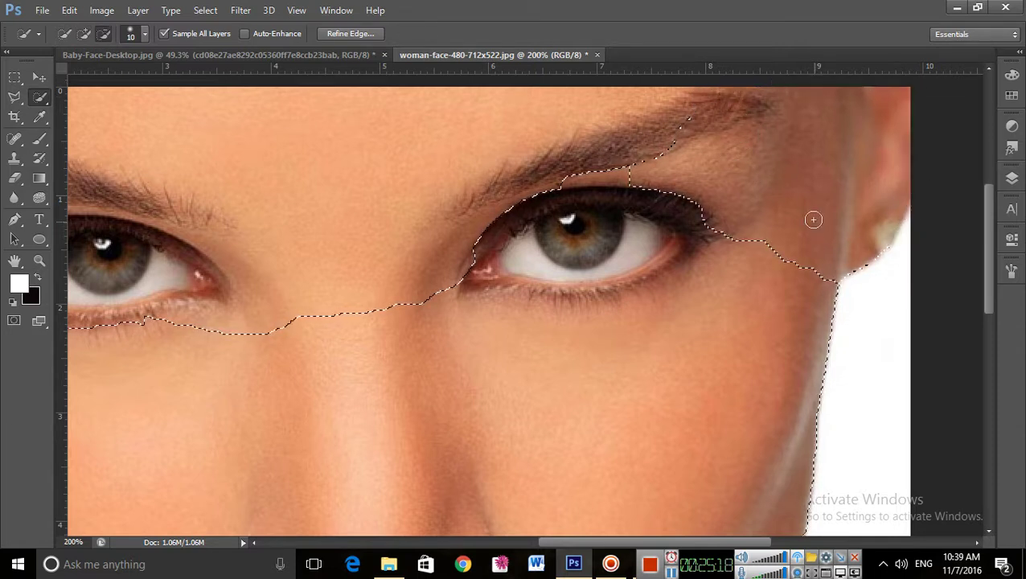
Set the quick selection brush size to 25 and subtract the ear edge, the eye and the area just below it
key(bracketright)
key(bracketright)
key(bracketright)
key(alt)
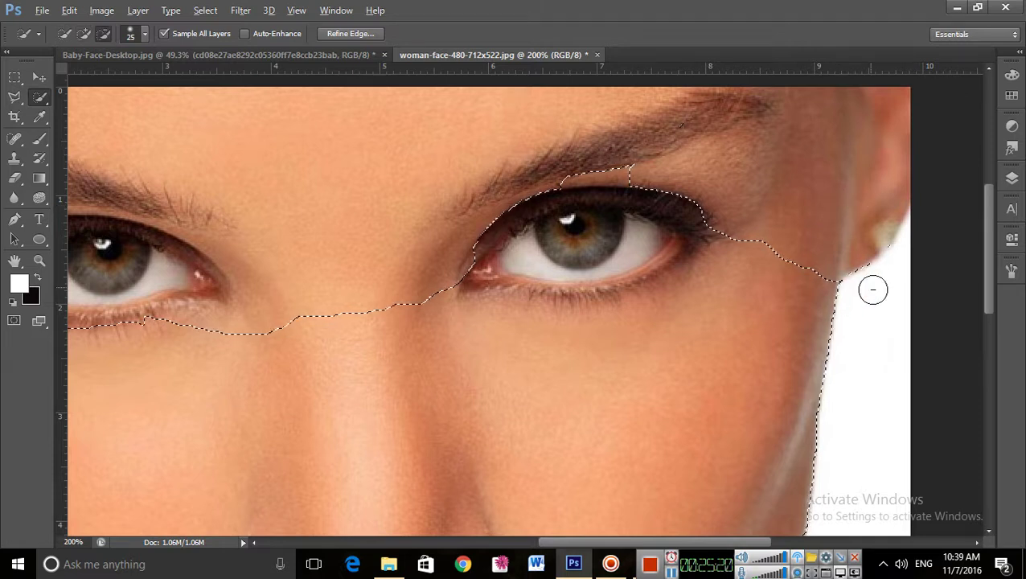
click(836, 283)
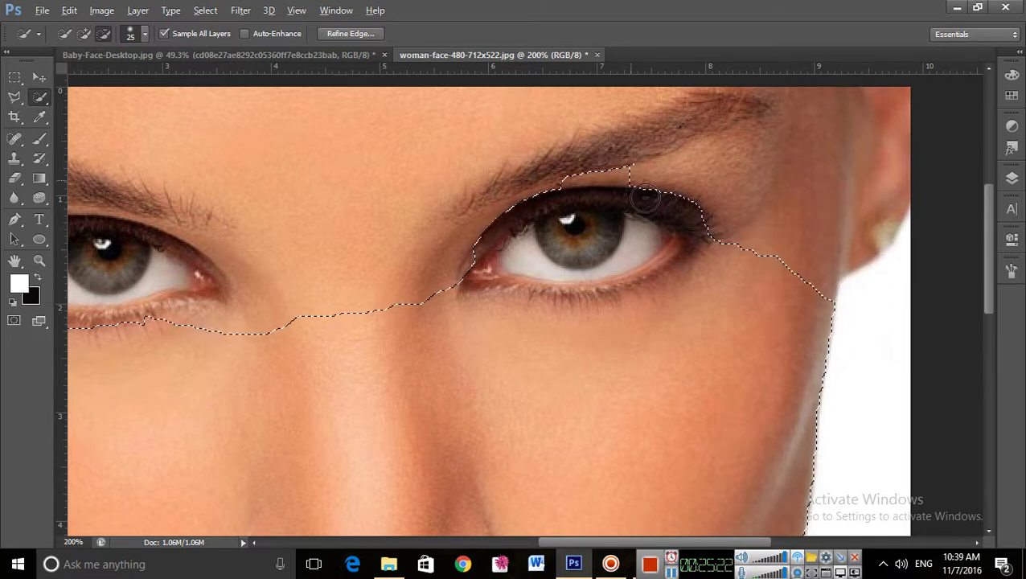
mouse_move(645, 198)
mouse_down()
mouse_move(625, 163)
mouse_move(579, 214)
mouse_move(592, 183)
mouse_move(573, 207)
mouse_move(539, 197)
mouse_up()
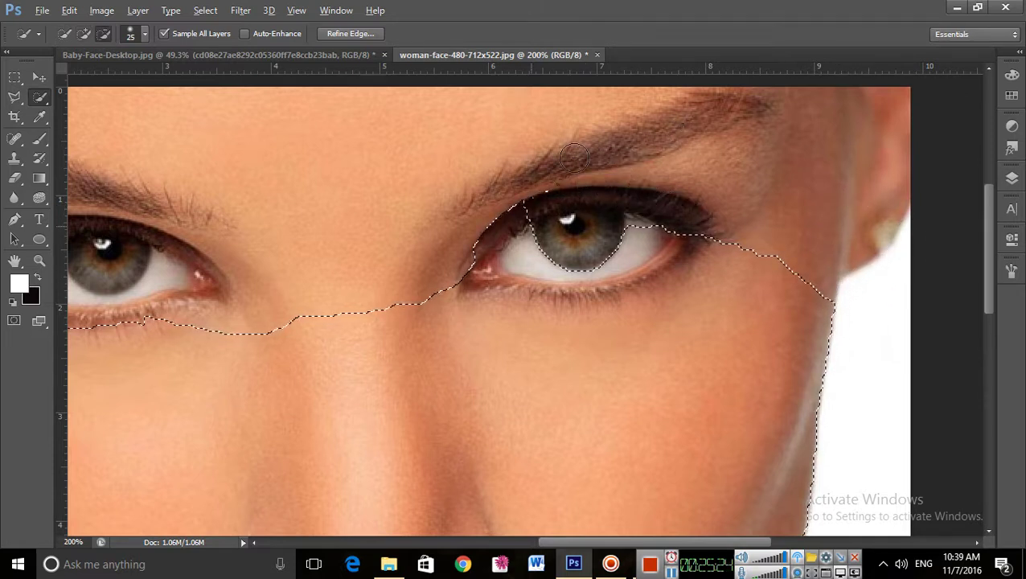
mouse_move(500, 246)
mouse_down()
mouse_move(485, 271)
mouse_move(489, 225)
mouse_move(466, 277)
mouse_move(454, 282)
mouse_move(579, 260)
mouse_move(693, 264)
mouse_move(560, 296)
mouse_move(600, 297)
mouse_move(500, 299)
mouse_up()
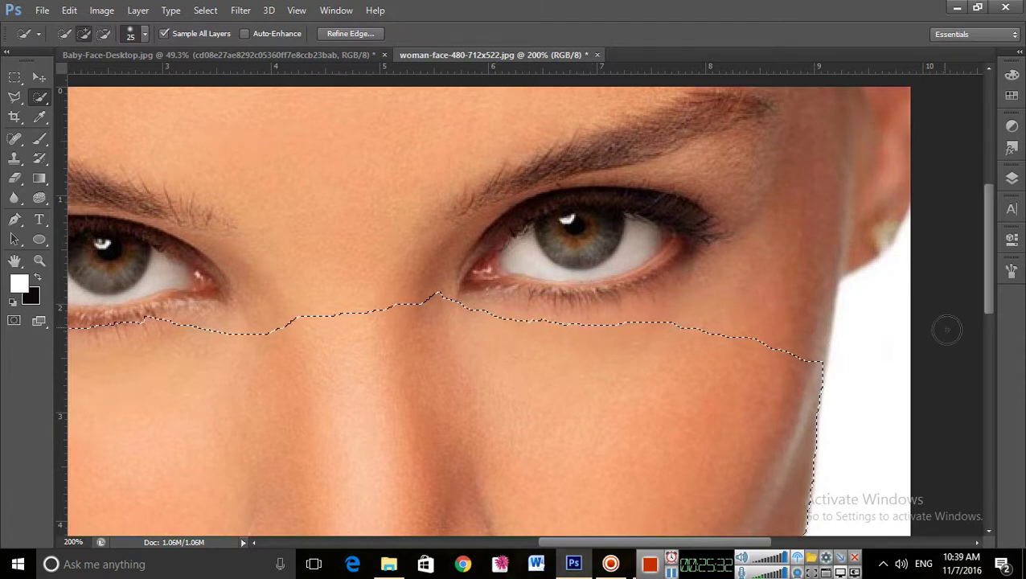
Subtract the collar, neck, chin, lips and upper-lip area from the skin selection
scroll(837, 357, down, 5)
scroll(863, 324, down, 4)
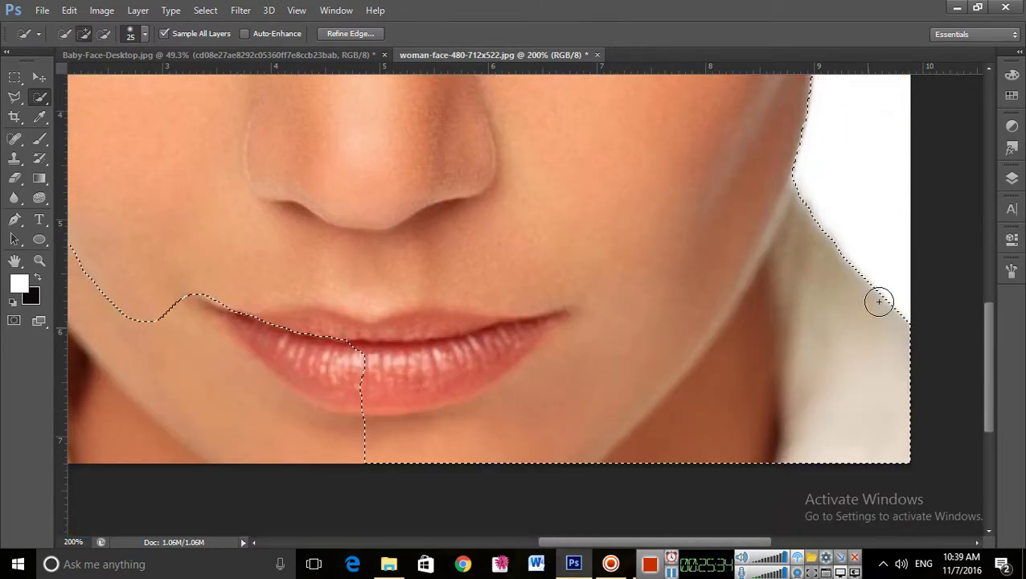
key(alt)
mouse_move(873, 273)
mouse_down()
mouse_move(894, 344)
mouse_move(868, 431)
mouse_move(835, 475)
mouse_move(831, 458)
mouse_move(760, 453)
mouse_move(767, 411)
mouse_move(803, 338)
mouse_move(783, 283)
mouse_move(756, 265)
mouse_move(715, 340)
mouse_move(652, 390)
mouse_up()
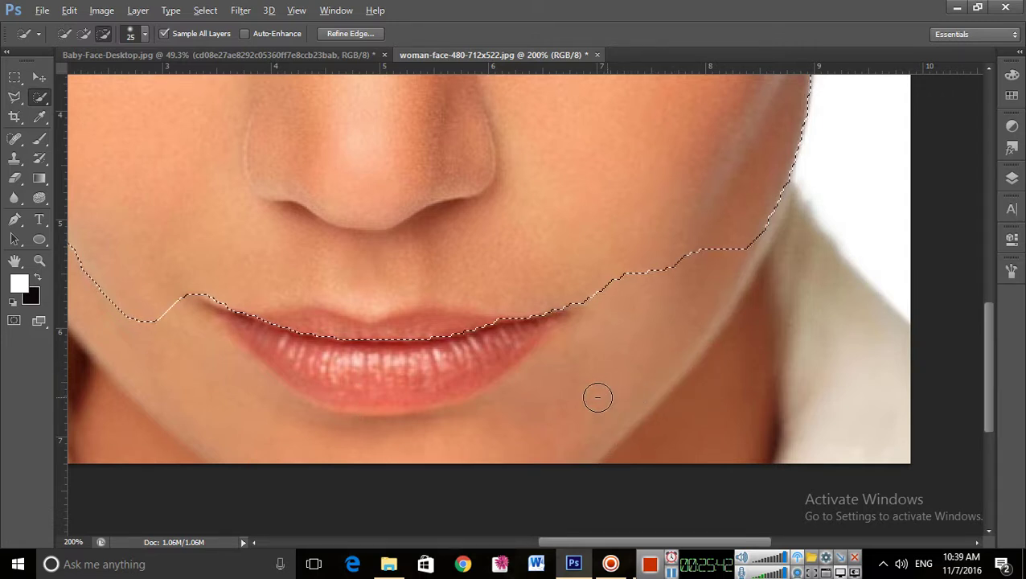
drag(580, 312, 338, 346)
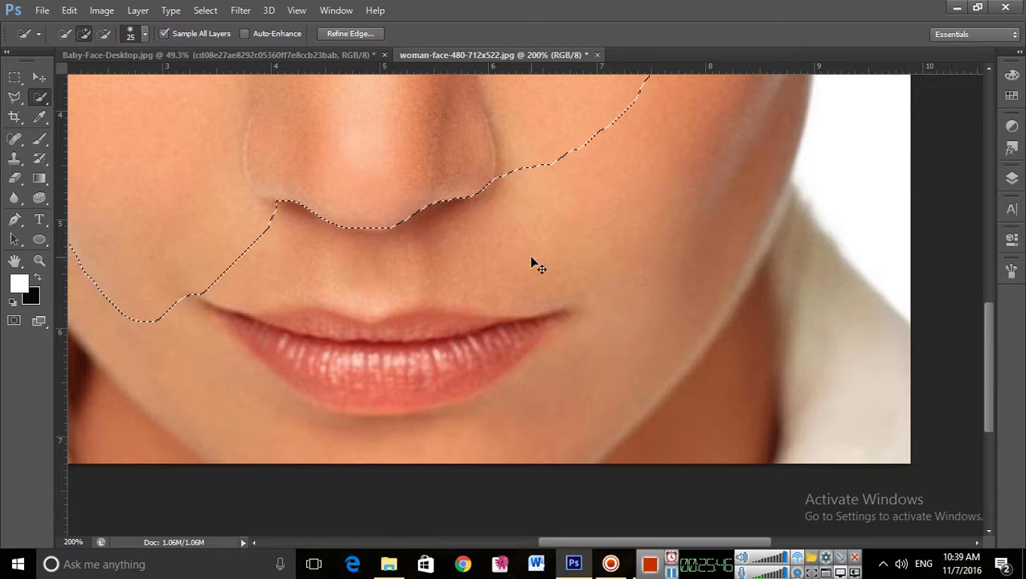
Add the outer cheek and the skin between the nose and upper lip back to the selection
scroll(531, 257, down, 3)
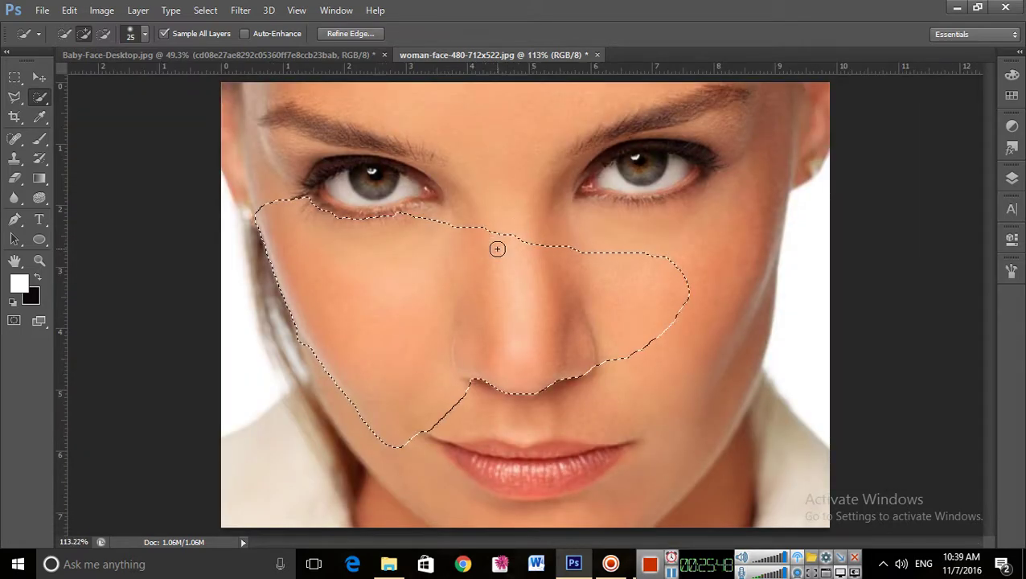
key(alt)
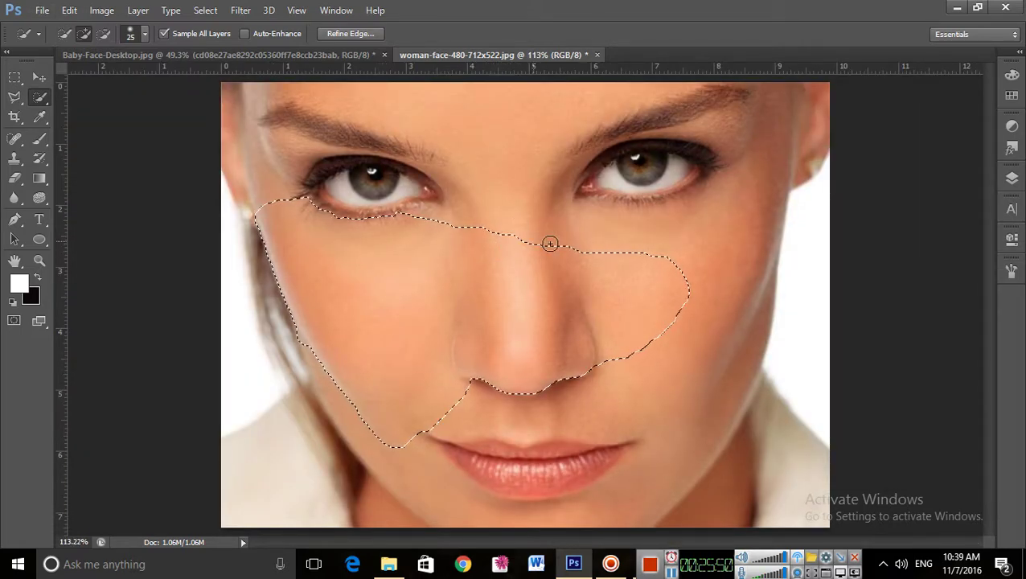
mouse_move(674, 250)
mouse_down()
mouse_move(681, 268)
mouse_move(719, 278)
mouse_move(749, 259)
mouse_move(758, 213)
mouse_move(740, 225)
mouse_up()
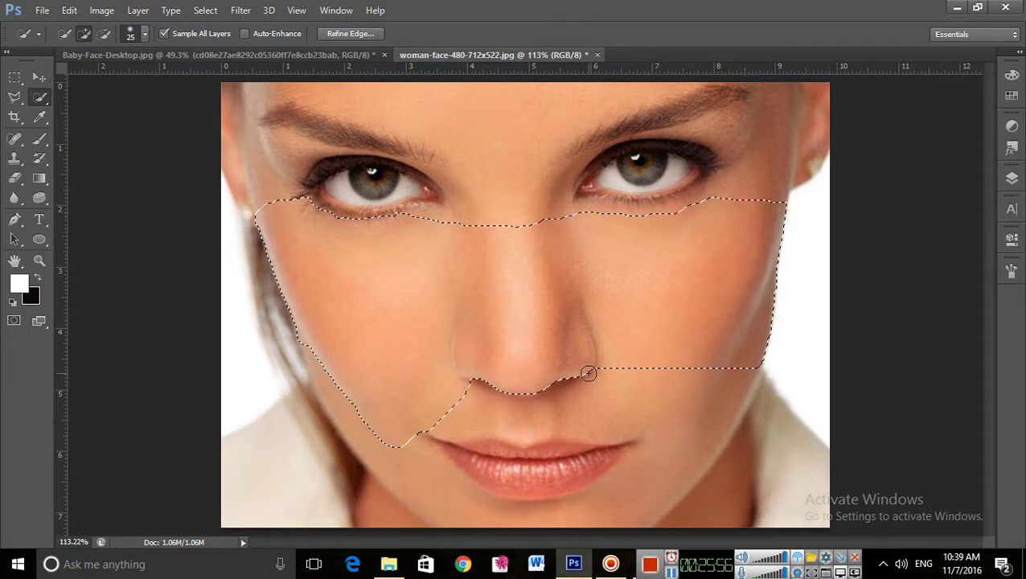
mouse_move(604, 362)
mouse_down()
mouse_move(572, 450)
mouse_move(630, 418)
mouse_up()
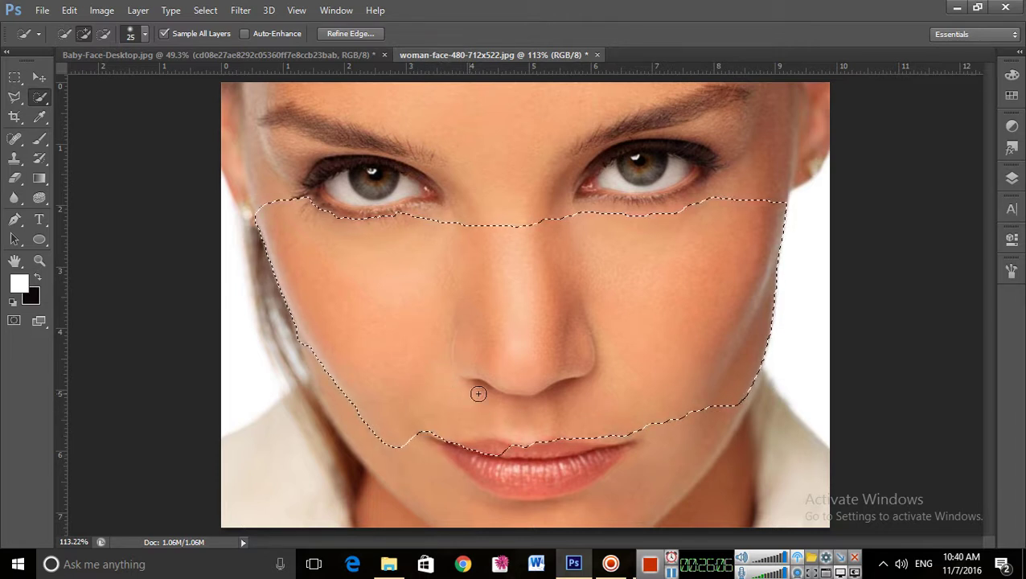
Subtract the upper-lip area up to the nostrils and the lower cheek beside the mouth corner from the selection
scroll(490, 445, up, 2)
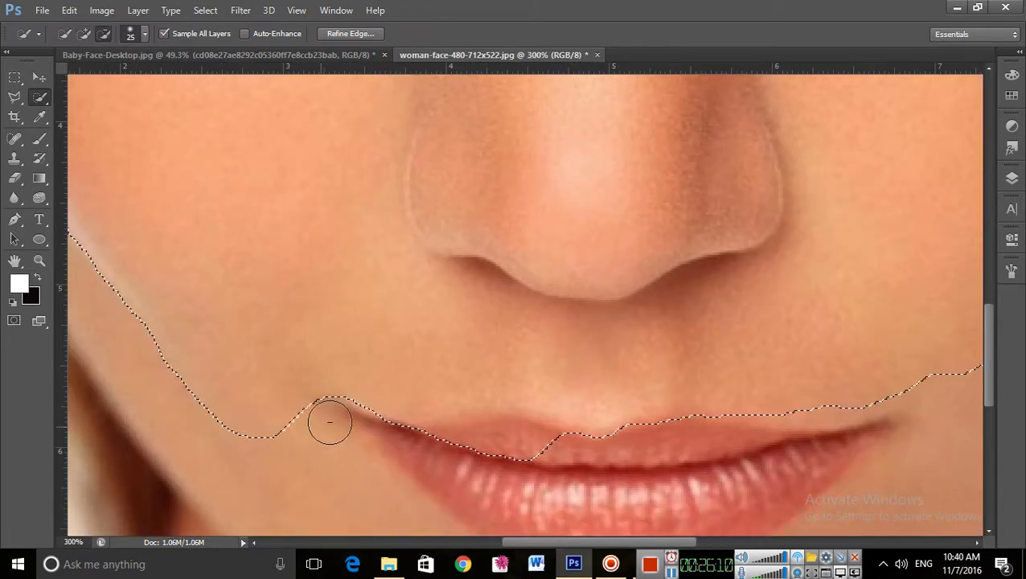
mouse_move(330, 421)
mouse_down()
mouse_move(438, 334)
mouse_move(469, 366)
mouse_move(670, 363)
mouse_move(724, 335)
mouse_move(756, 351)
mouse_move(791, 337)
mouse_move(827, 277)
mouse_move(763, 300)
mouse_move(792, 249)
mouse_move(773, 333)
mouse_move(861, 403)
mouse_move(848, 406)
mouse_move(873, 343)
mouse_move(837, 348)
mouse_move(808, 396)
mouse_move(824, 383)
mouse_move(910, 367)
mouse_up()
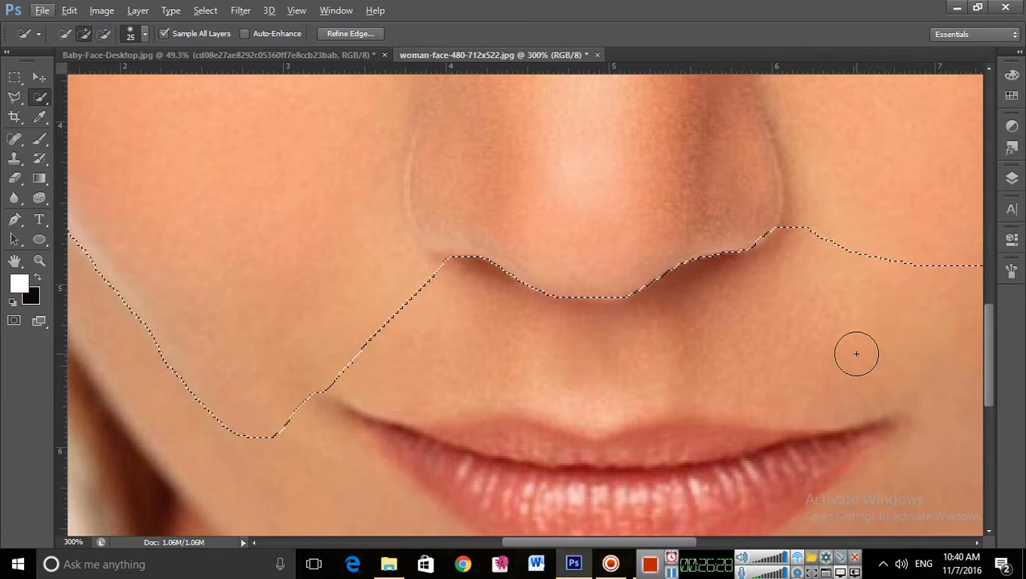
key(ctrl+0)
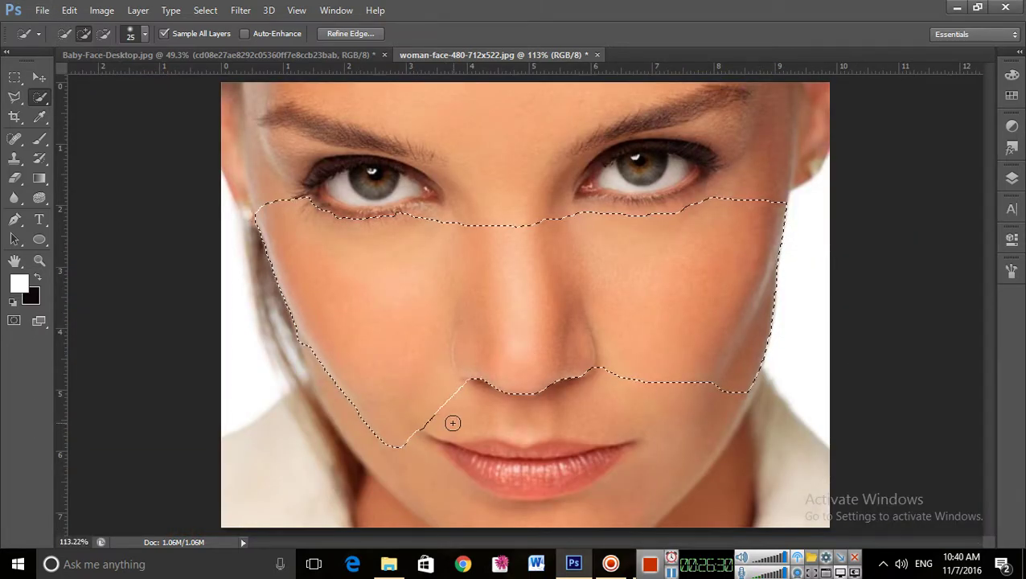
ctrl+click(419, 437)
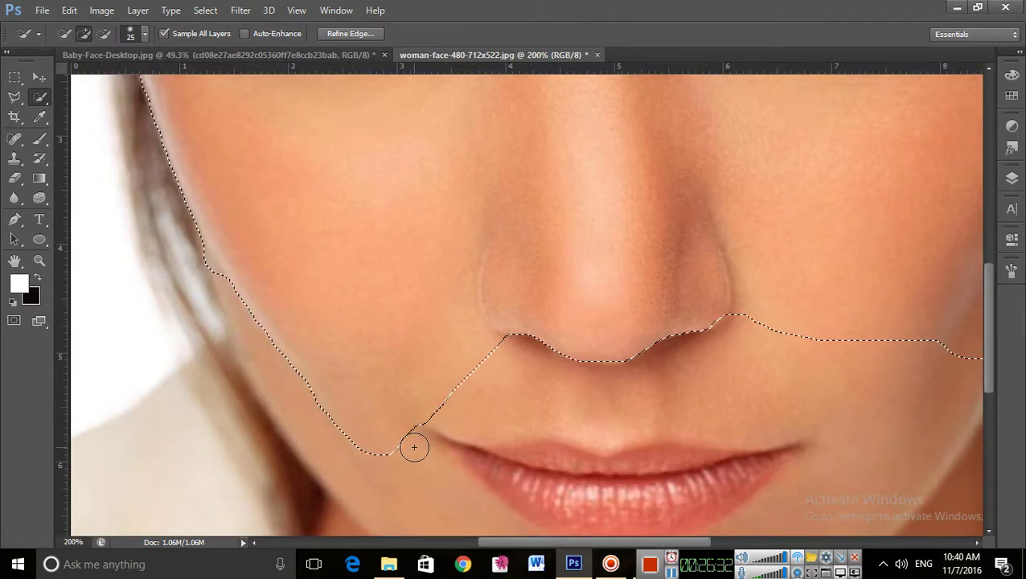
mouse_move(409, 402)
mouse_down()
mouse_move(433, 410)
mouse_move(442, 384)
mouse_move(385, 415)
mouse_move(360, 449)
mouse_move(334, 422)
mouse_move(355, 426)
mouse_move(334, 415)
mouse_move(348, 414)
mouse_up()
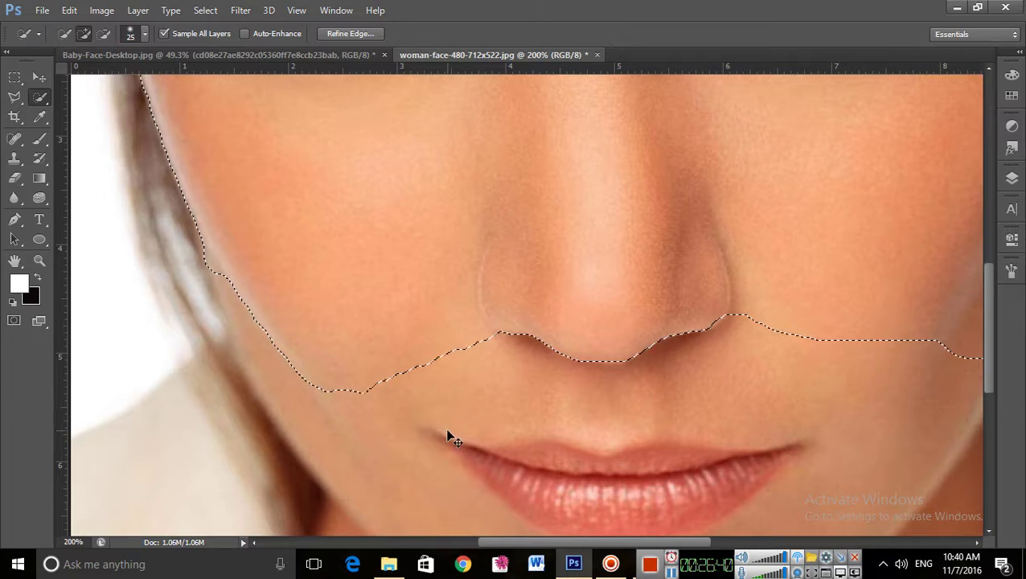
Copy the selected cheek and nose skin to a new layer
key(ctrl+0)
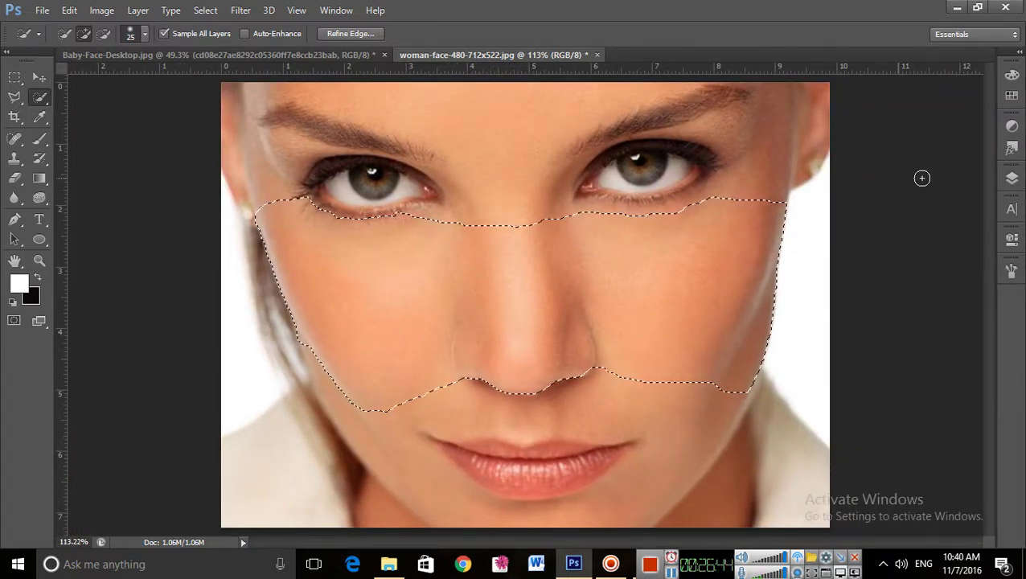
click(1012, 178)
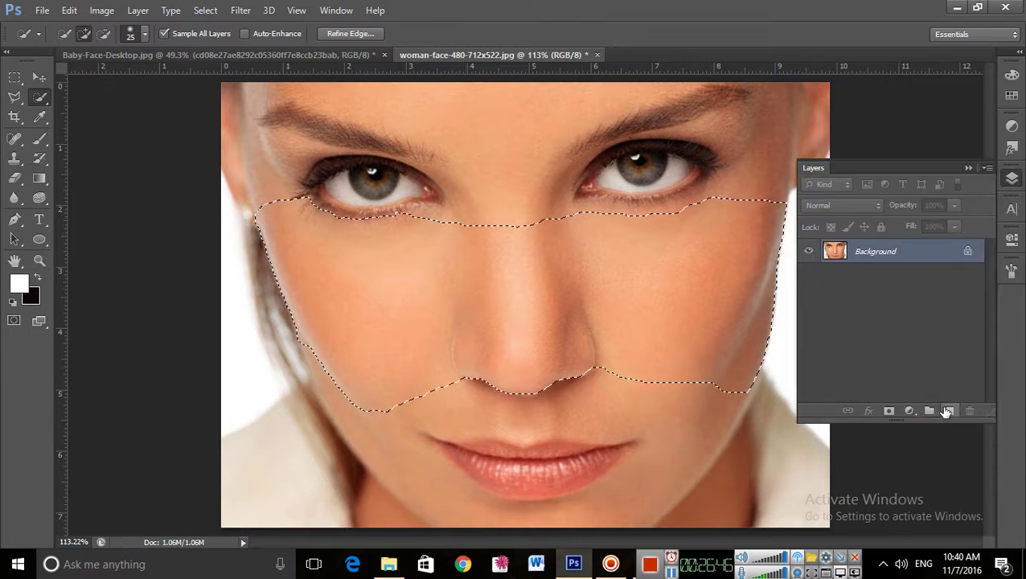
key(ctrl+j)
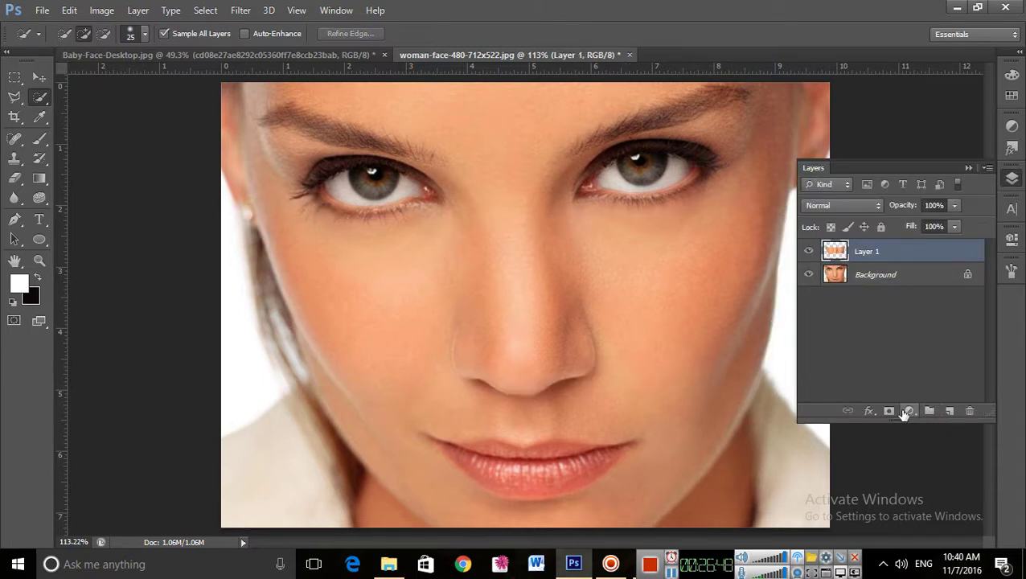
Place butterfly_PNG1027.png on the portrait, enlarge it to span the face and clip it to the copied skin layer
click(957, 8)
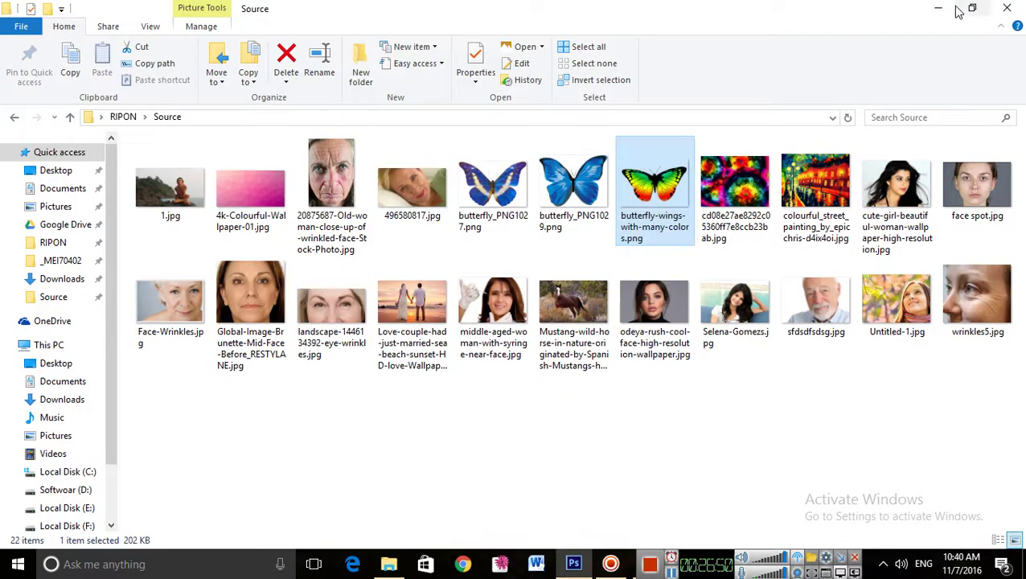
click(493, 185)
drag(498, 288, 561, 408)
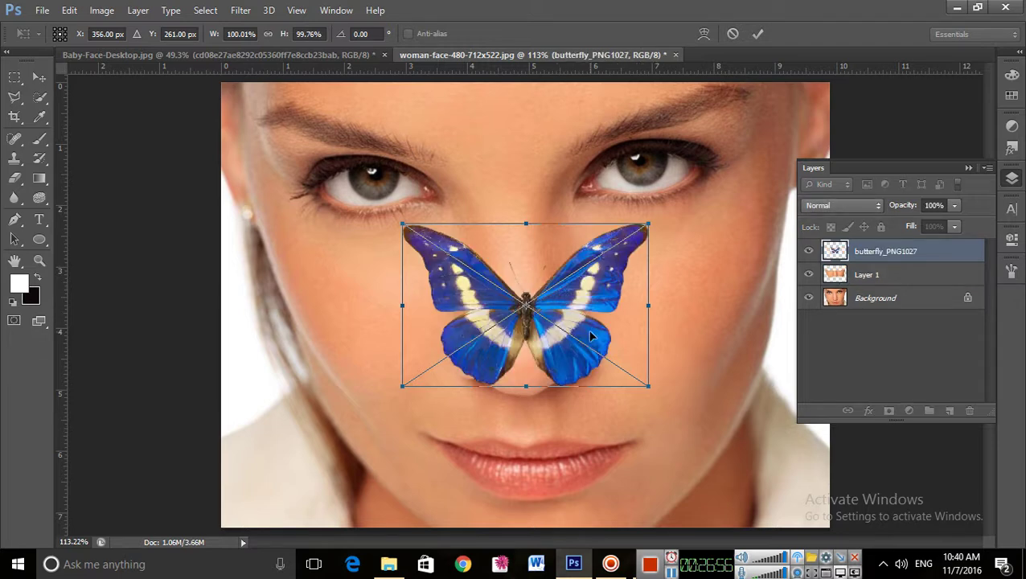
drag(651, 388, 817, 513)
key(Return)
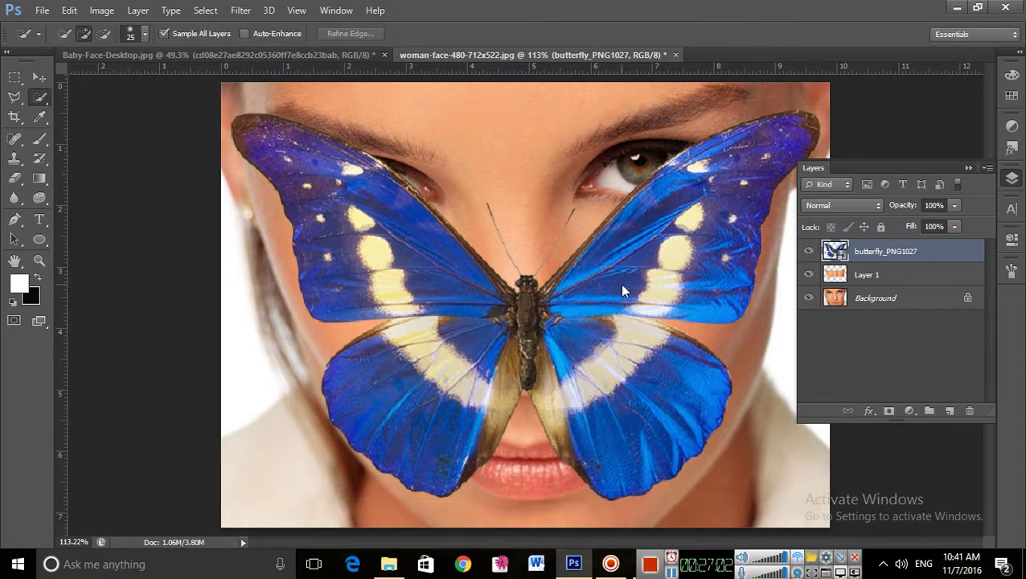
alt+click(840, 259)
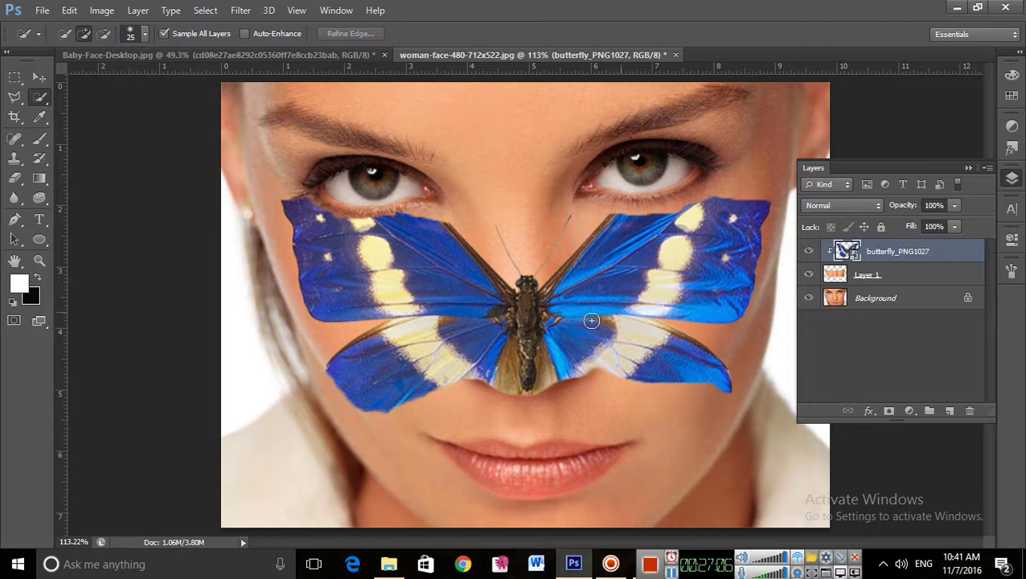
Try the Soft Light and Color Dodge blend modes on the butterfly layer, and set it to Color Burn
click(879, 205)
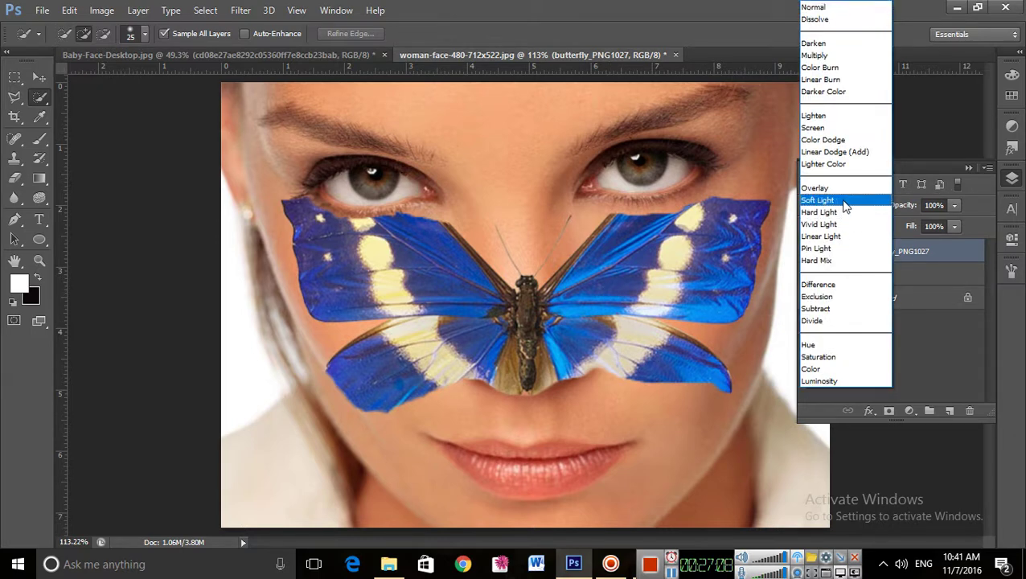
click(843, 201)
click(851, 202)
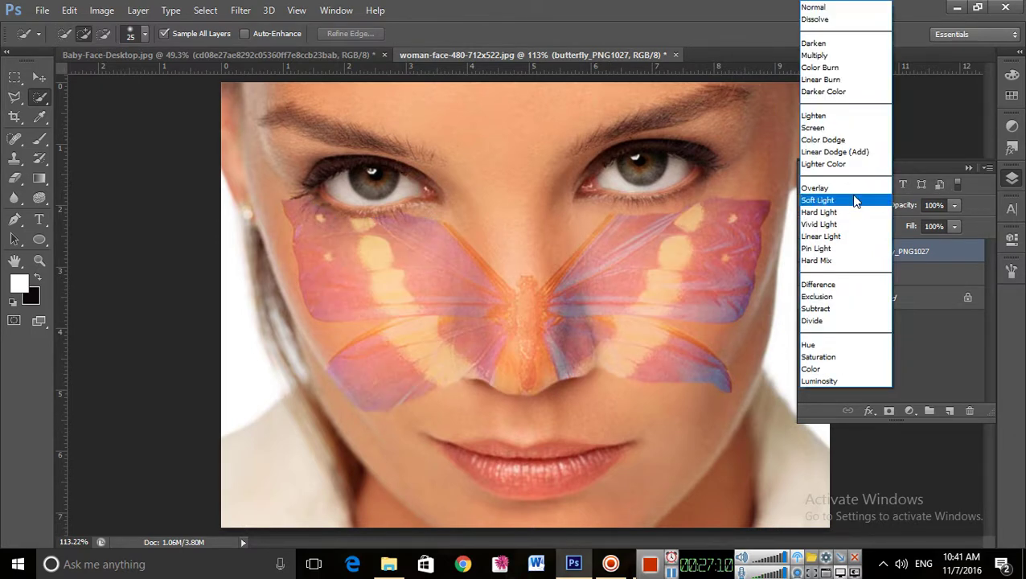
click(861, 143)
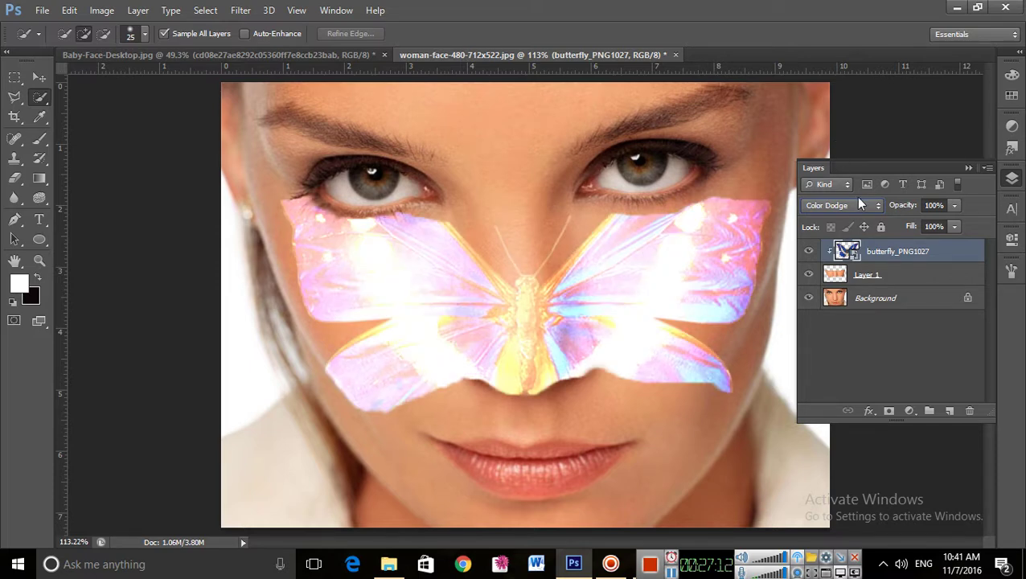
click(859, 202)
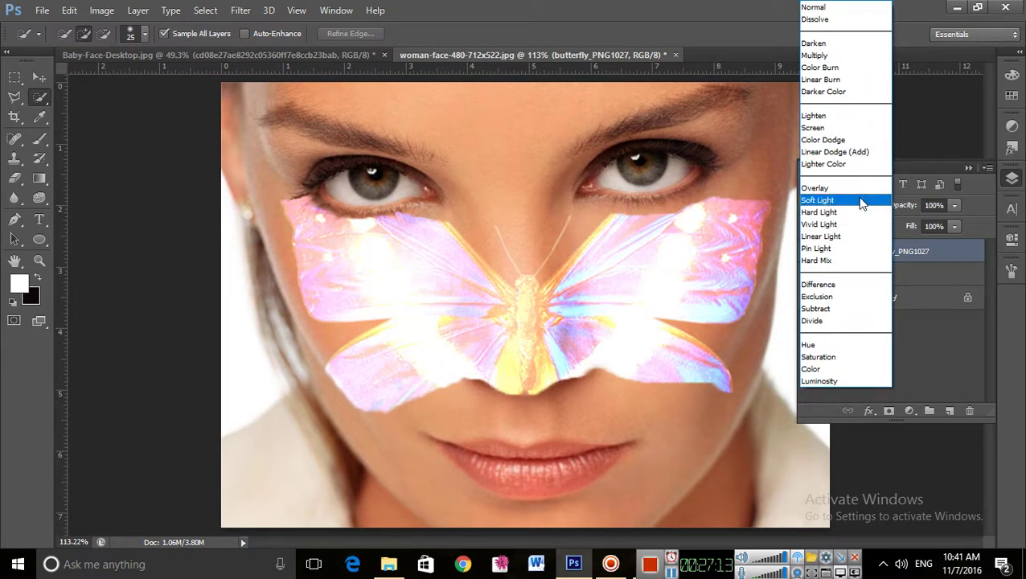
click(858, 69)
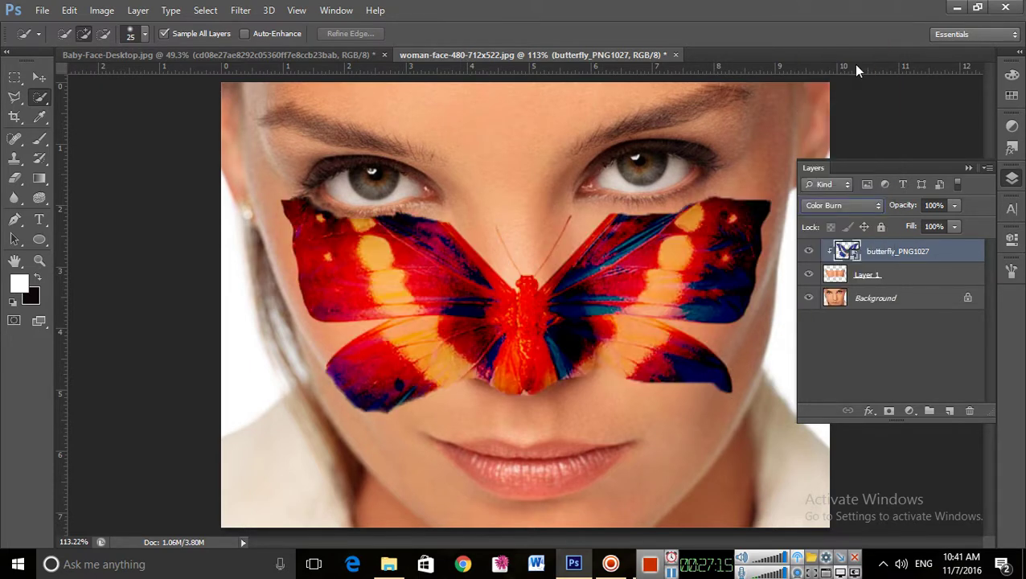
Move the clipped butterfly straight down so its body sits at the tip of the woman's nose
click(40, 78)
drag(599, 302, 594, 377)
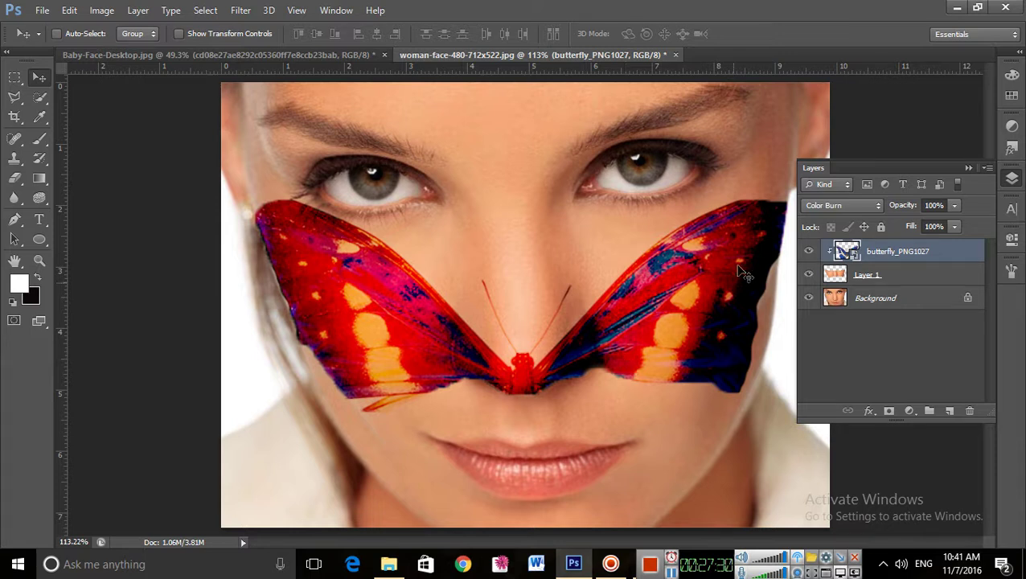
Try the Difference, Hard Mix, Darker Color, Vivid Light and Divide blend modes on the butterfly layer
click(852, 207)
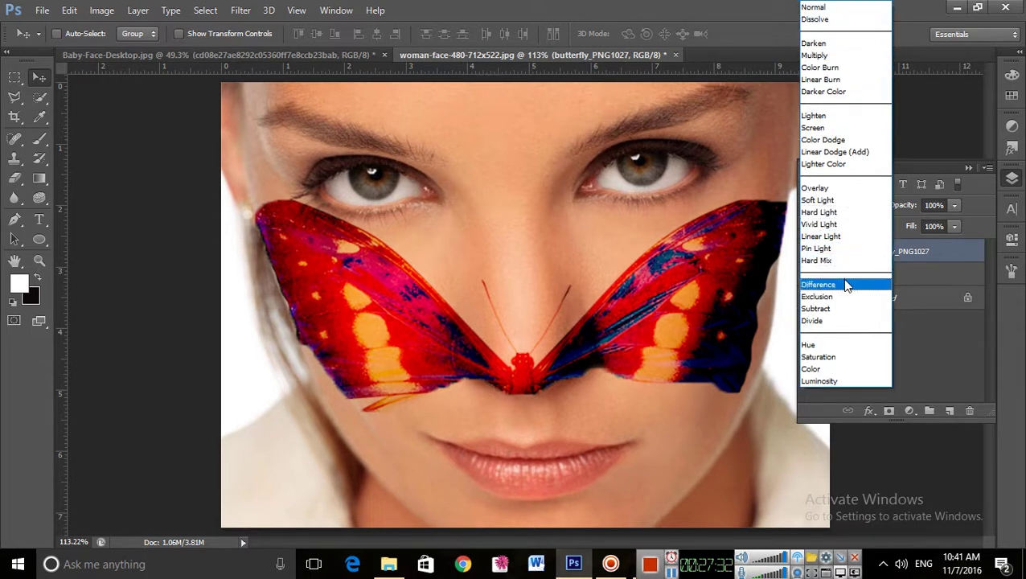
click(842, 284)
click(850, 208)
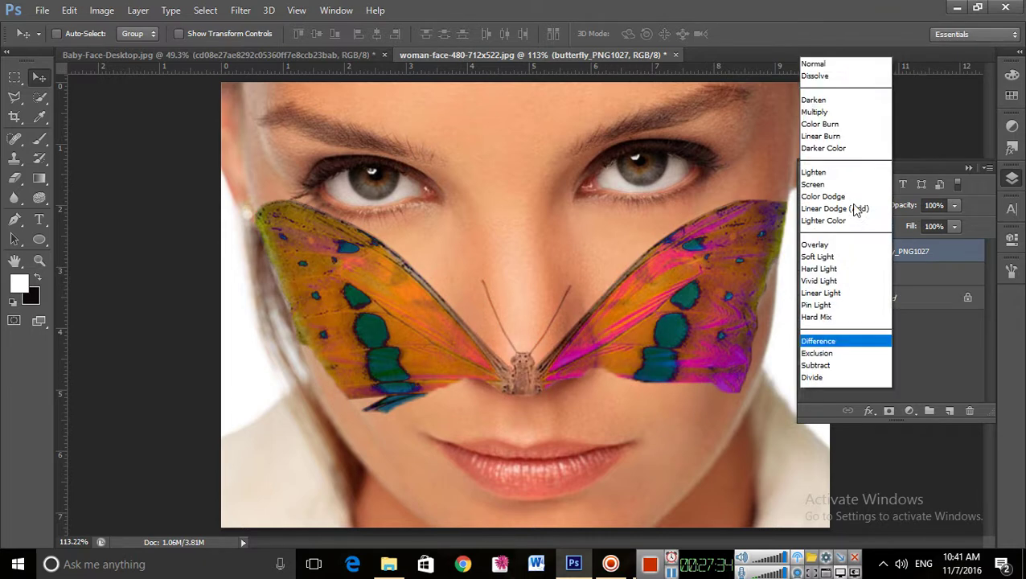
click(842, 261)
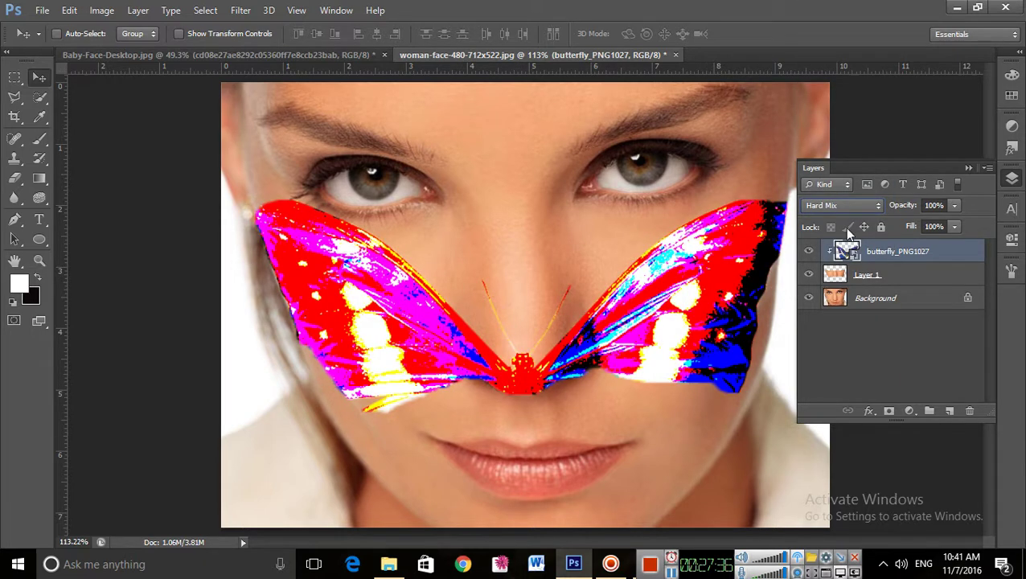
click(849, 208)
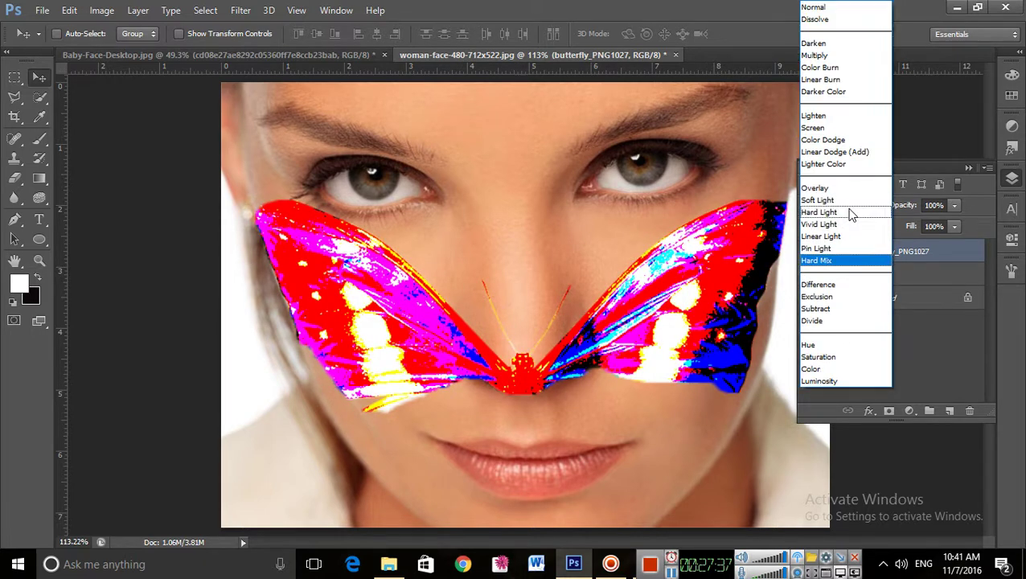
click(851, 96)
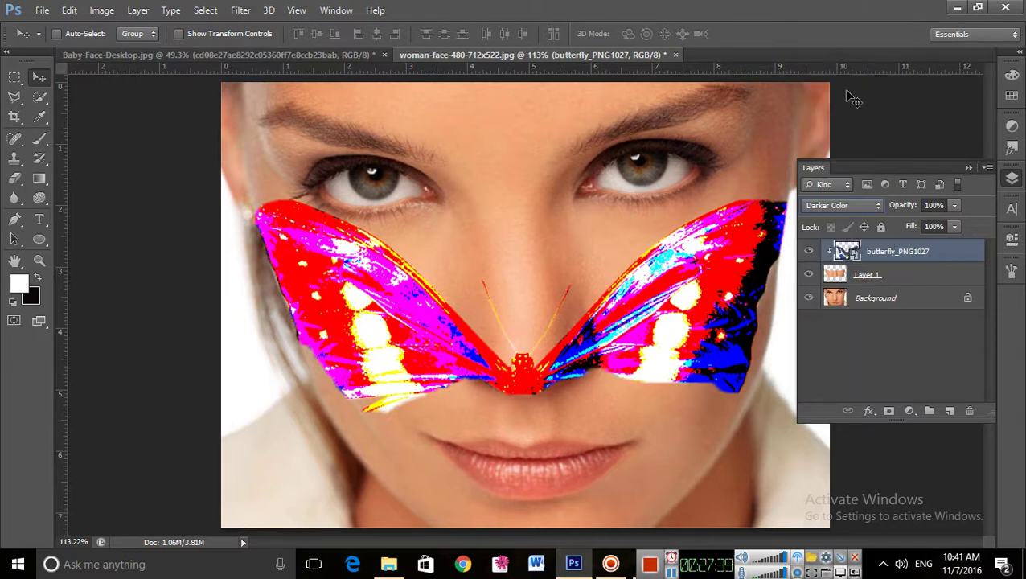
click(832, 204)
click(837, 225)
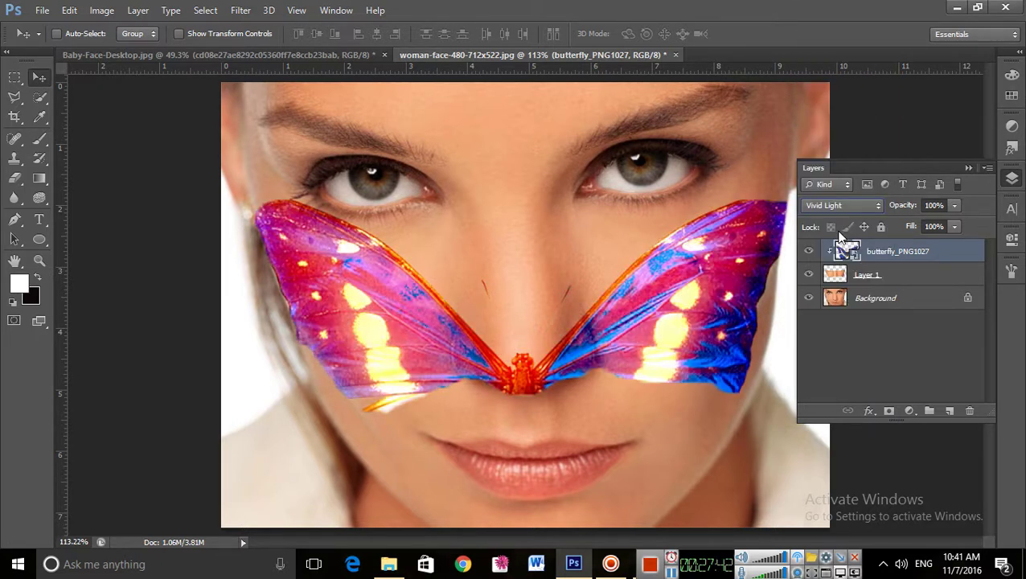
click(851, 207)
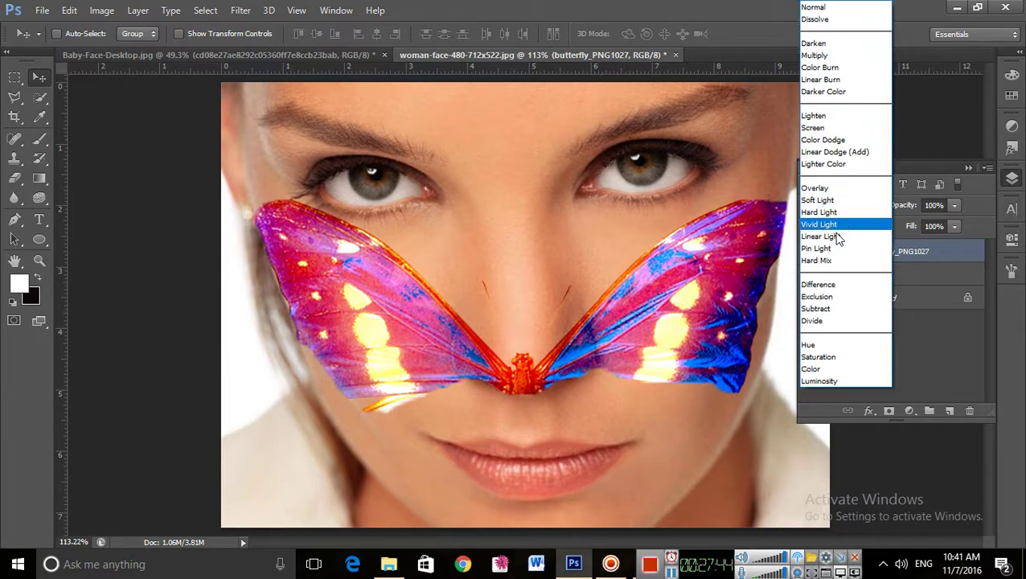
click(830, 320)
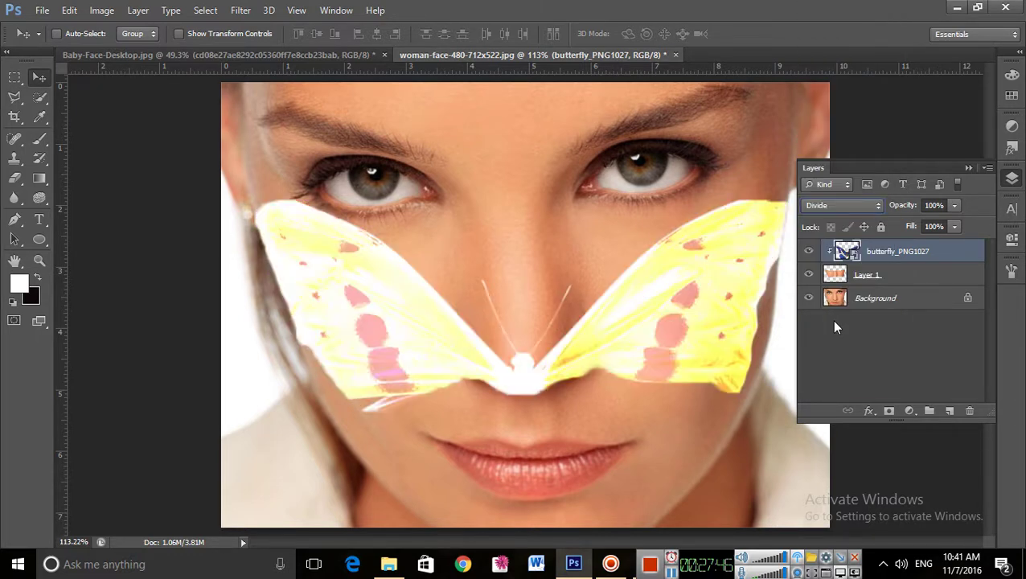
Set the butterfly layer's blend mode back to Color Burn and shift the butterfly slightly lower on the face
click(849, 205)
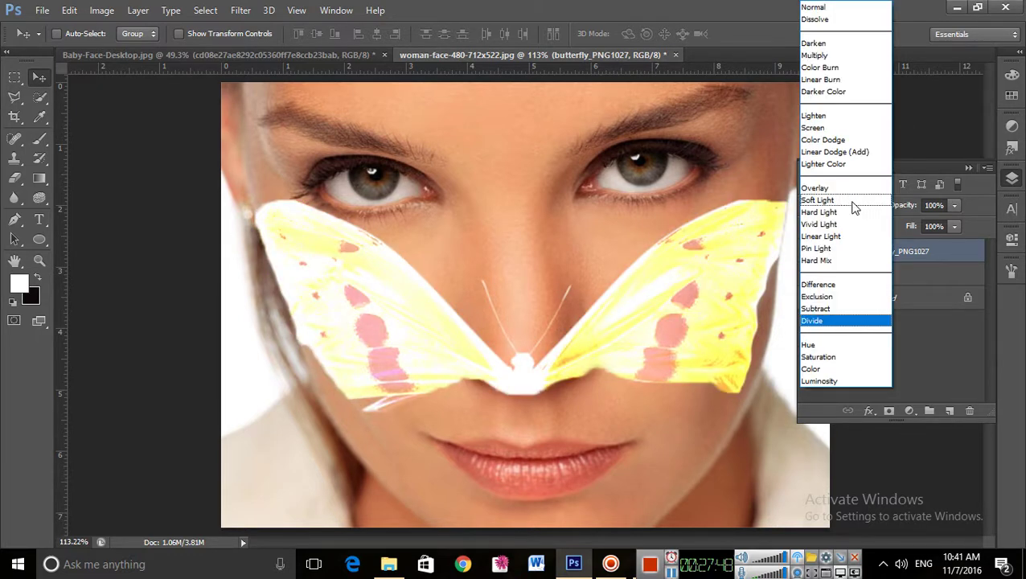
click(845, 69)
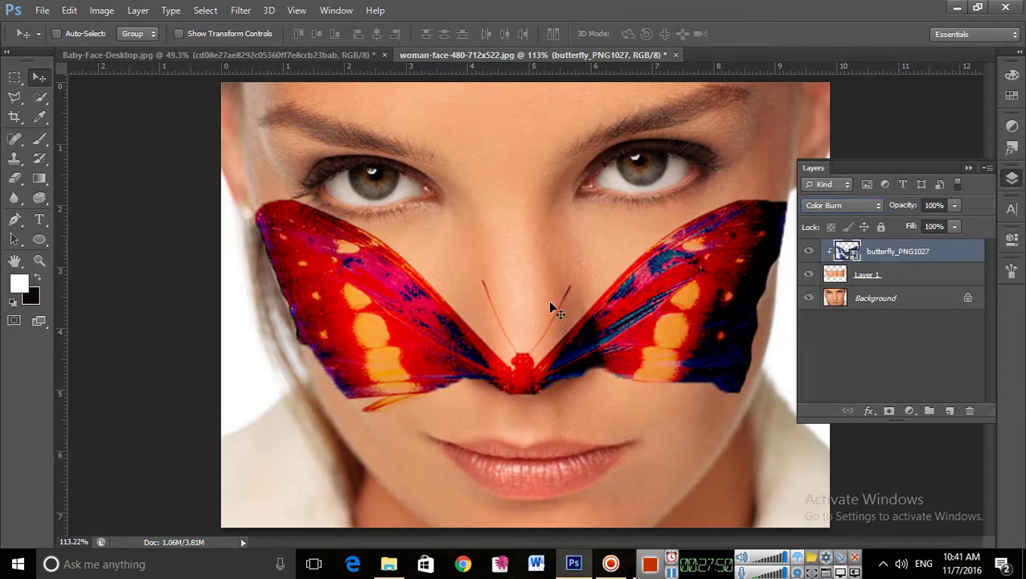
drag(436, 365, 443, 381)
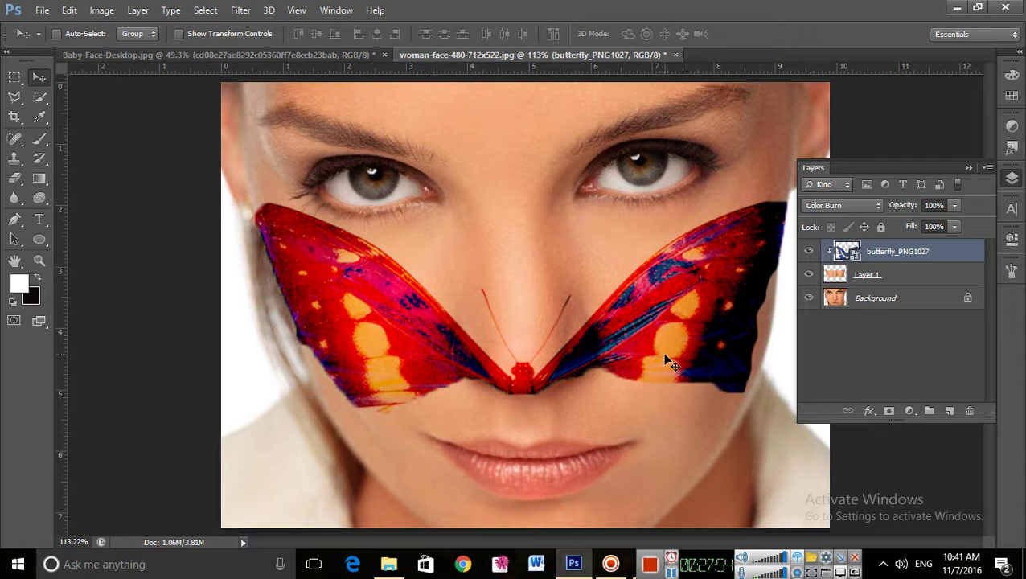
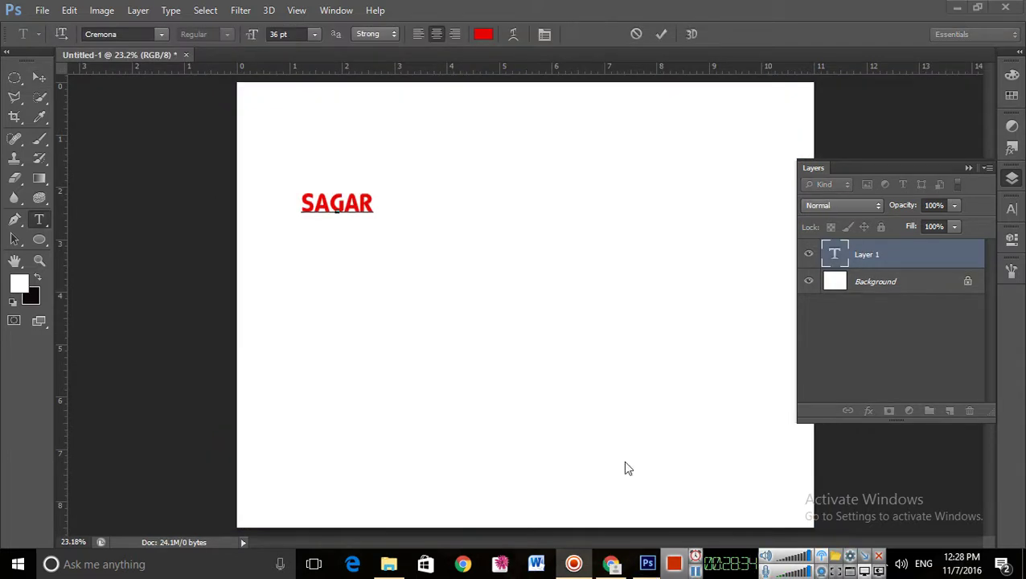
Finish editing the small red text in the Untitled-1 document and scale it up to about 568%
click(380, 193)
click(45, 77)
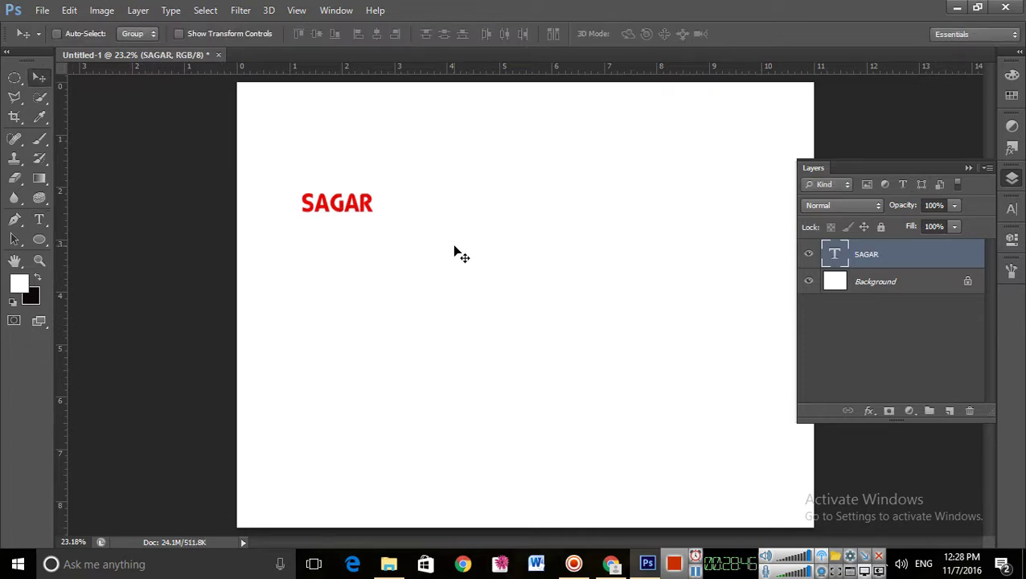
key(ctrl+t)
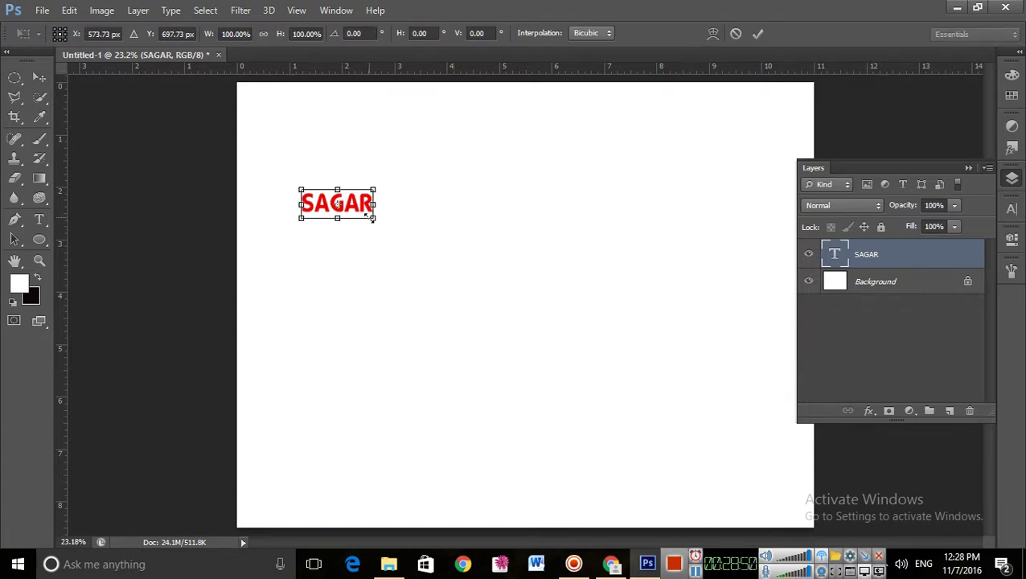
drag(373, 217, 668, 452)
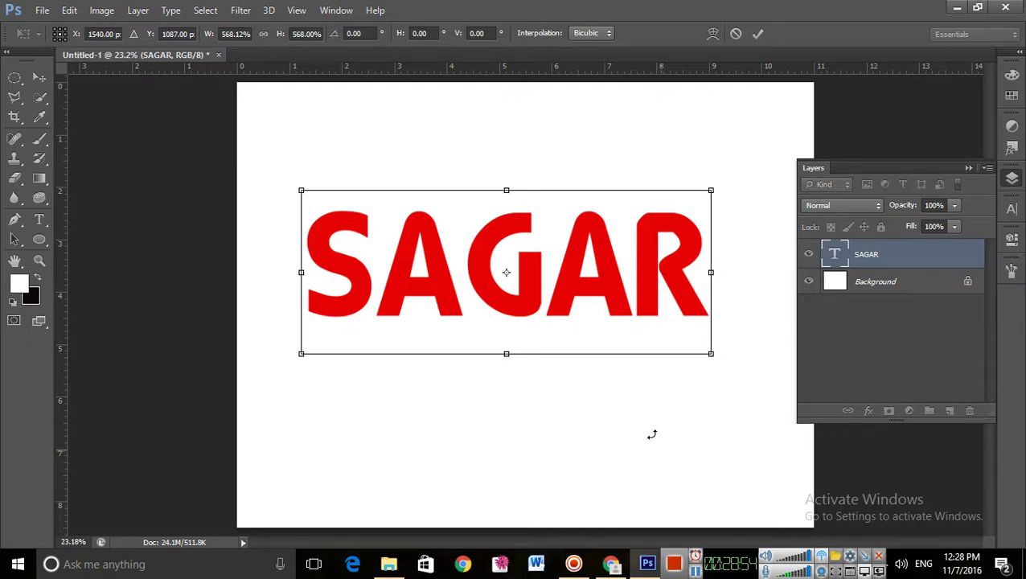
key(Return)
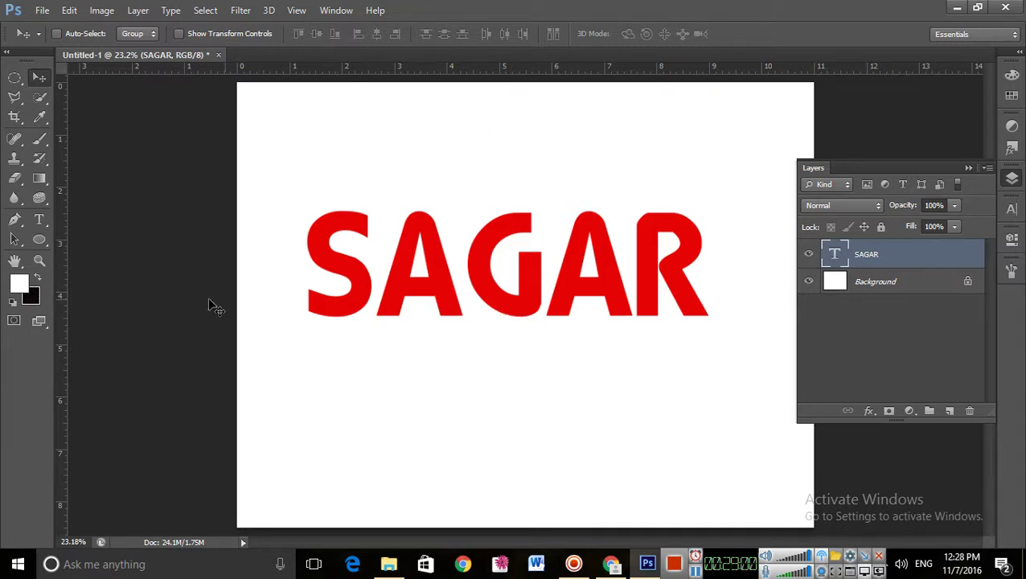
Try to change the red text's colour to dark blue
click(39, 218)
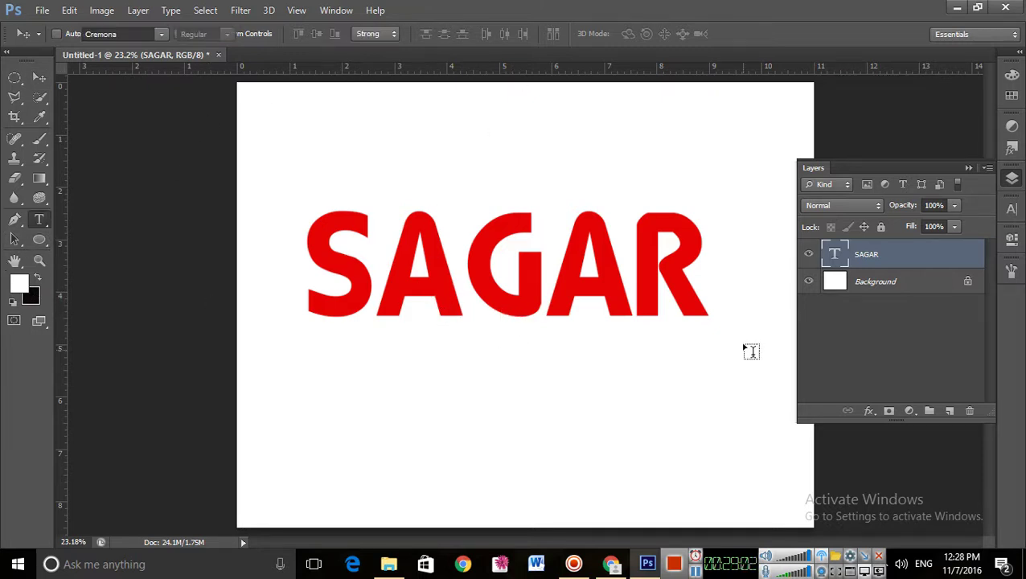
click(562, 270)
click(482, 35)
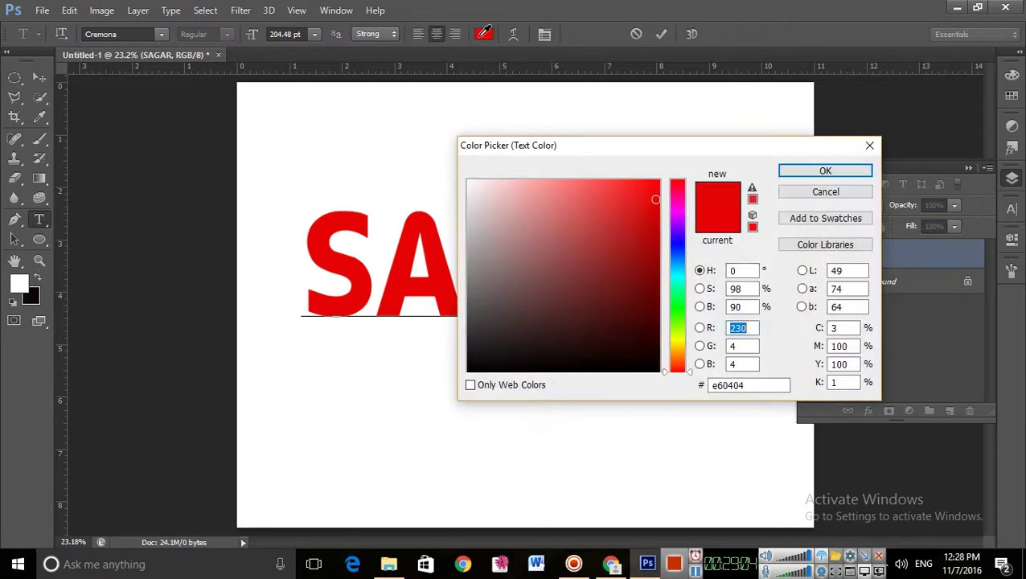
click(678, 245)
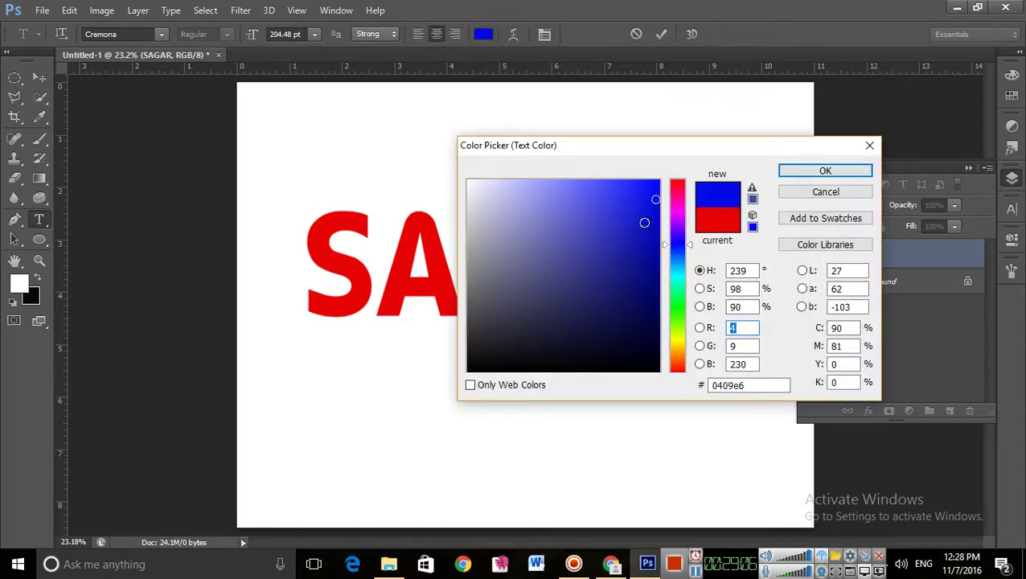
click(655, 223)
click(826, 171)
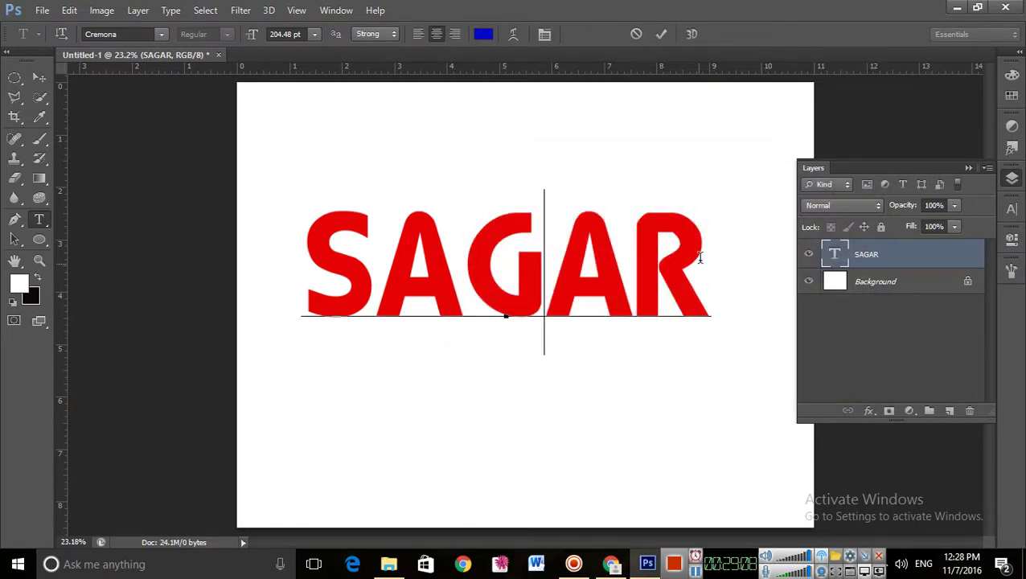
Select all the letters of the red text and recolour them dark violet-blue with a hue of 258°
drag(708, 270, 249, 233)
click(484, 34)
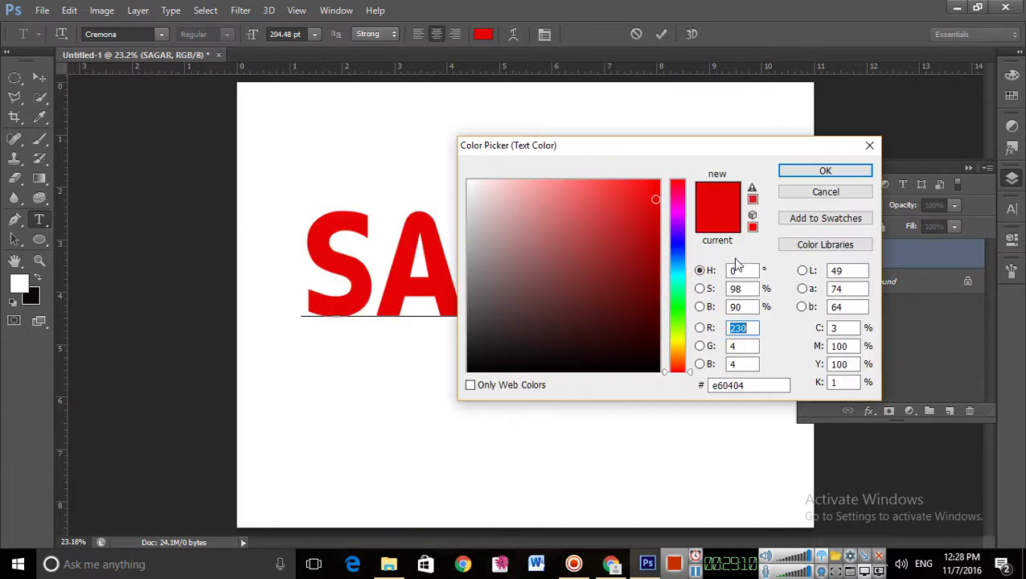
click(680, 234)
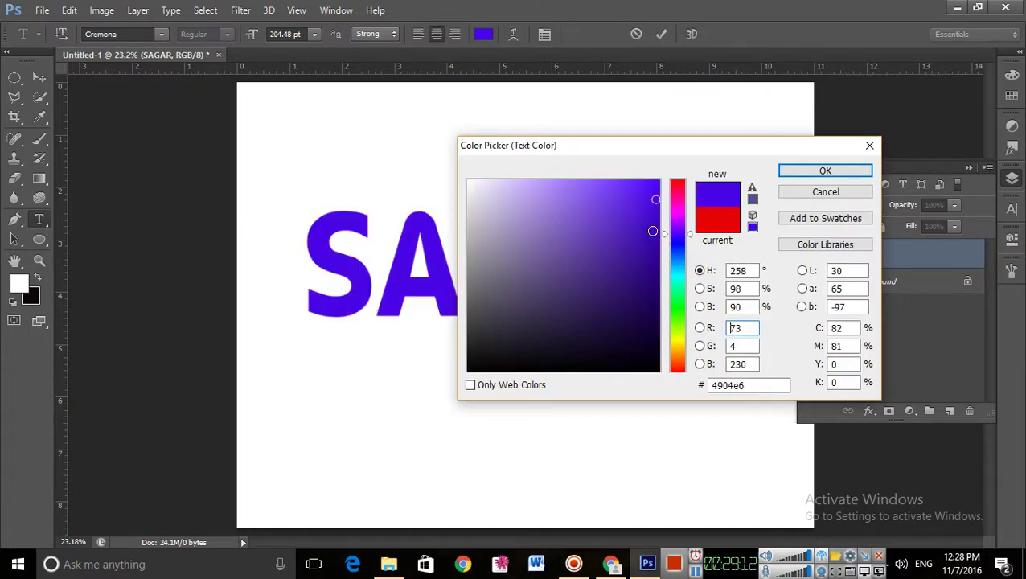
drag(647, 235, 661, 258)
click(827, 171)
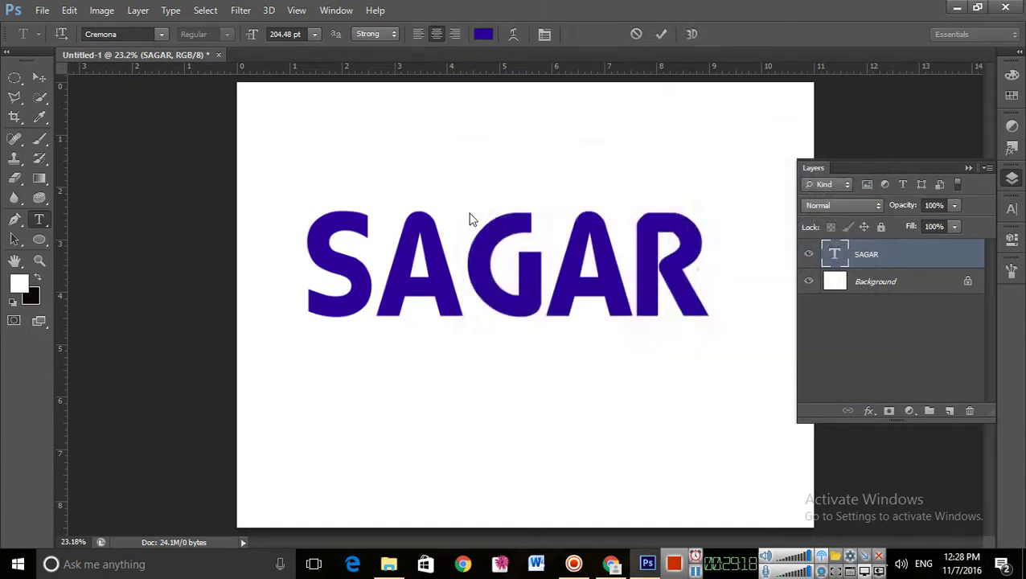
key(ctrl+a)
click(533, 284)
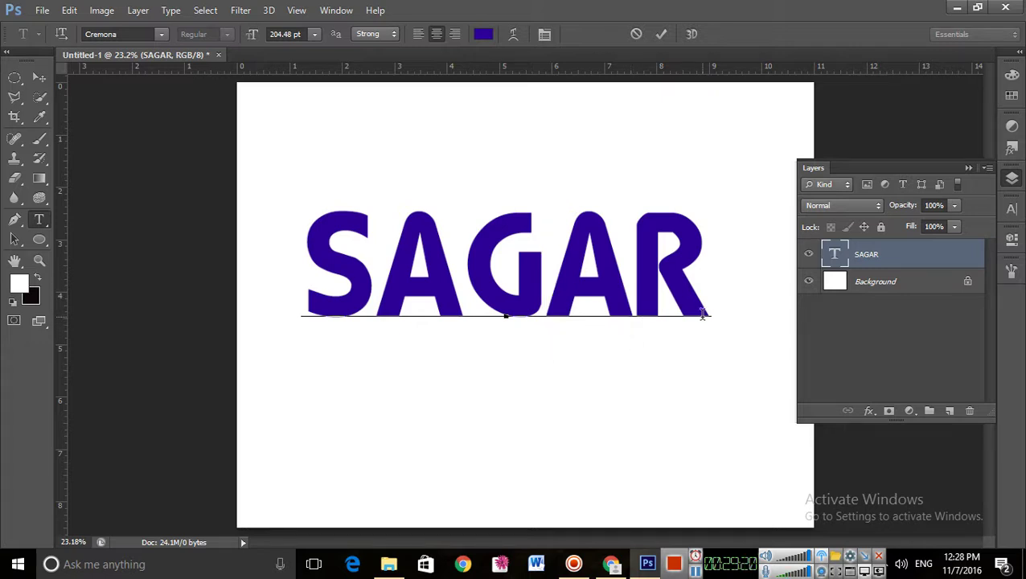
click(38, 77)
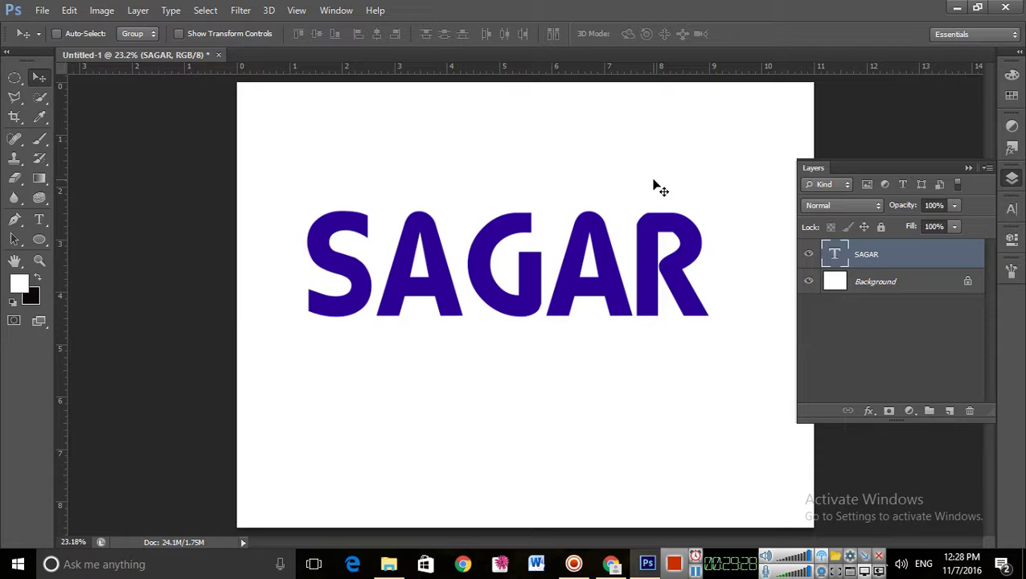
Scale the text to about 126% and nudge it right until its centre is at X of about 1583 px
key(ctrl+t)
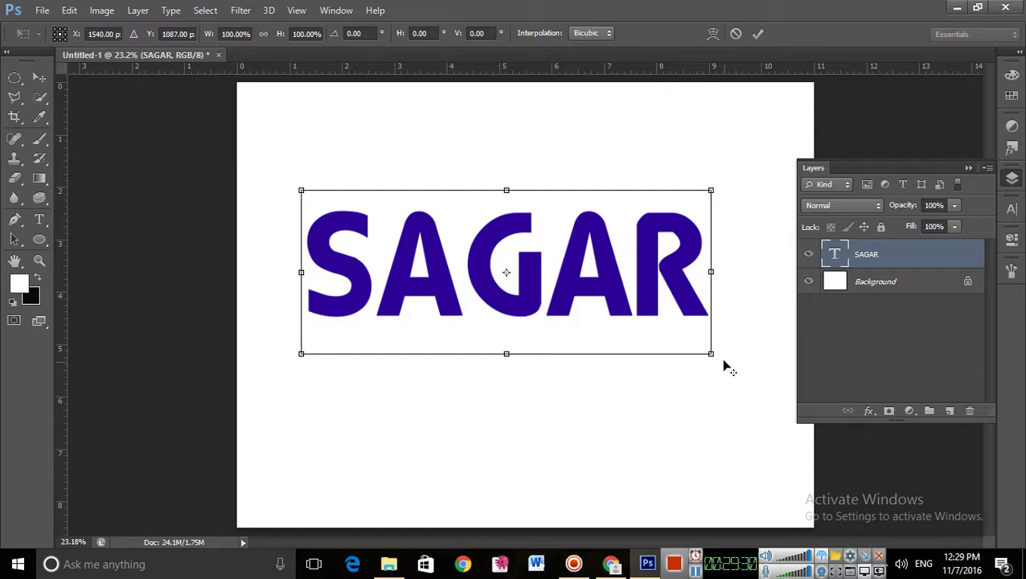
drag(714, 356, 758, 389)
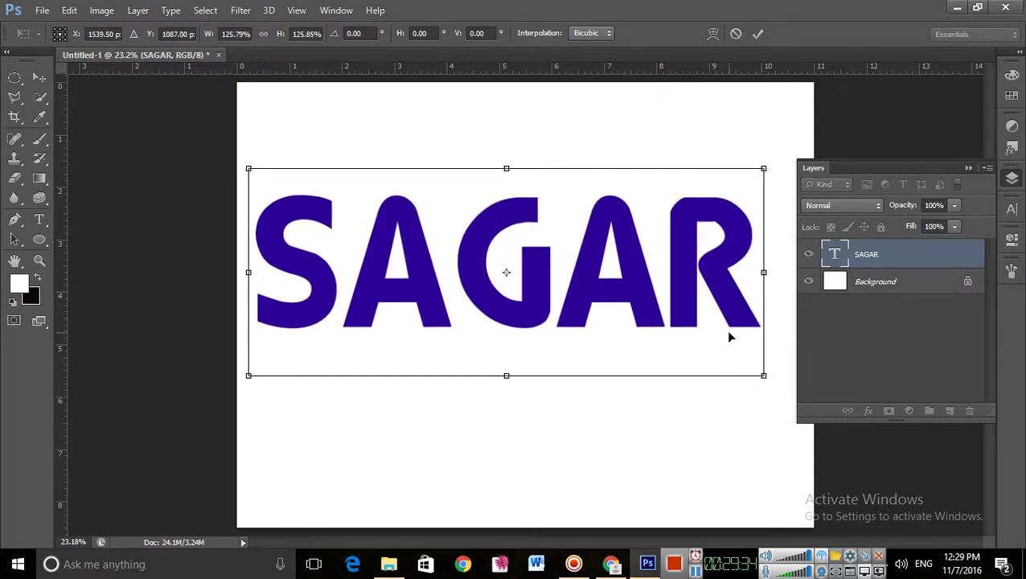
key(Right)
key(Right)
key(Right)
key(Right)
key(Right)
key(Right)
key(Right)
key(Right)
key(Right)
key(Right)
key(Right)
key(Right)
key(Right)
key(Right)
key(Right)
key(Right)
key(Right)
key(Right)
key(Right)
key(Right)
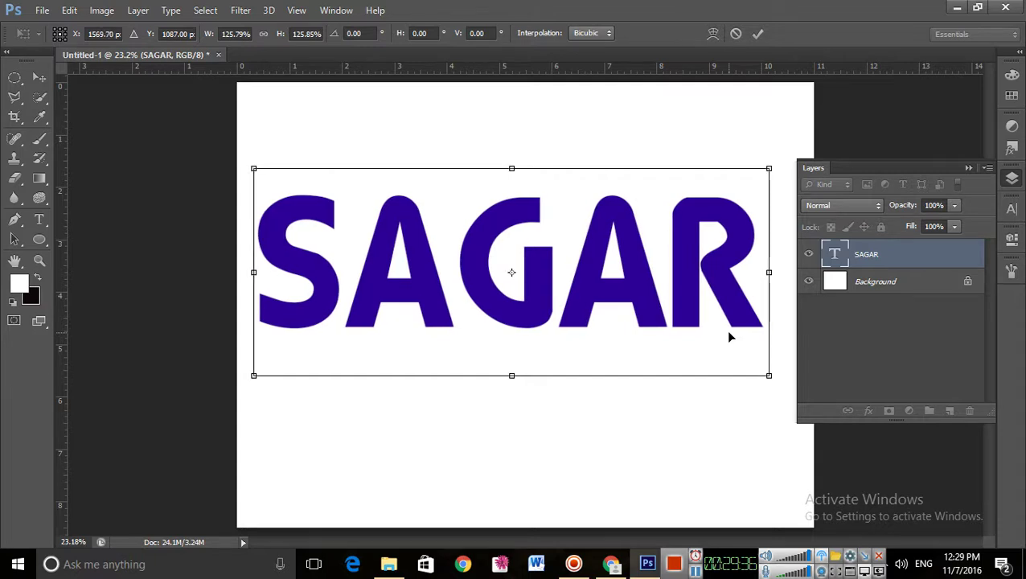
key(Right)
key(Right)
key(Right)
key(Right)
key(Right)
key(Right)
key(Right)
key(Right)
key(Right)
key(Right)
key(Right)
key(Right)
key(Right)
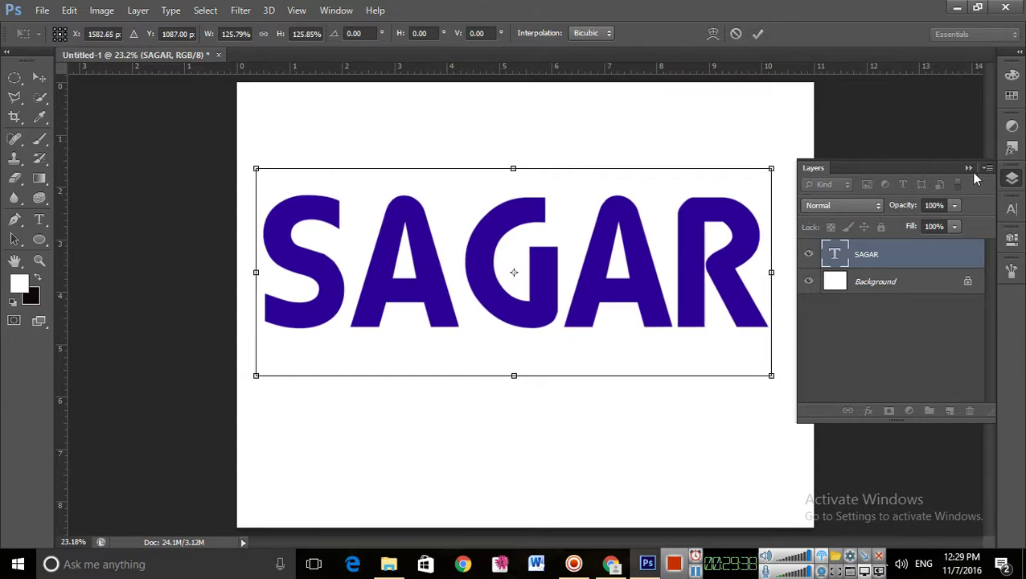
click(968, 167)
key(Return)
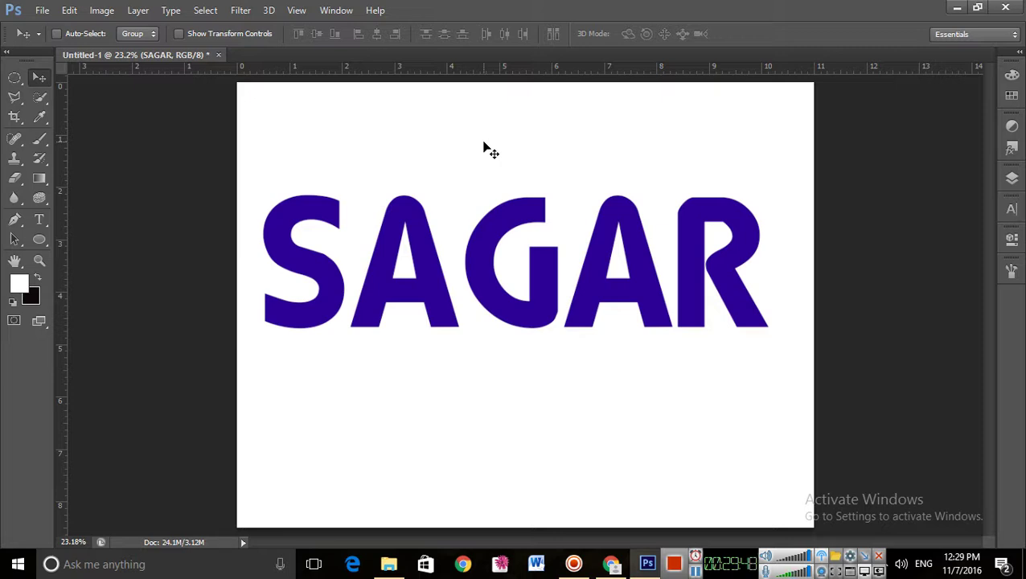
Centre the text vertically and horizontally on the whole canvas, and show the layer list again
key(ctrl+a)
click(318, 32)
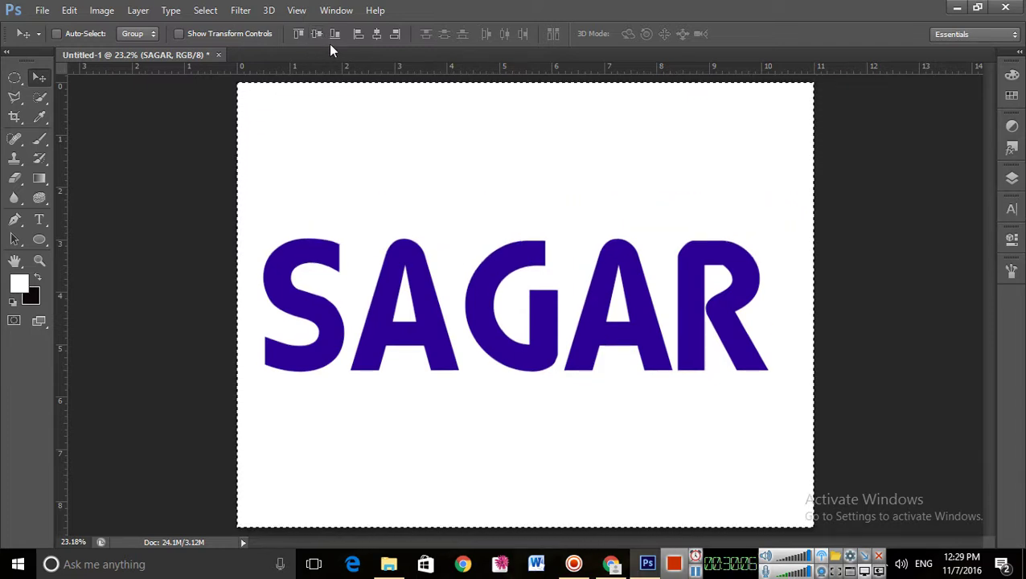
click(376, 35)
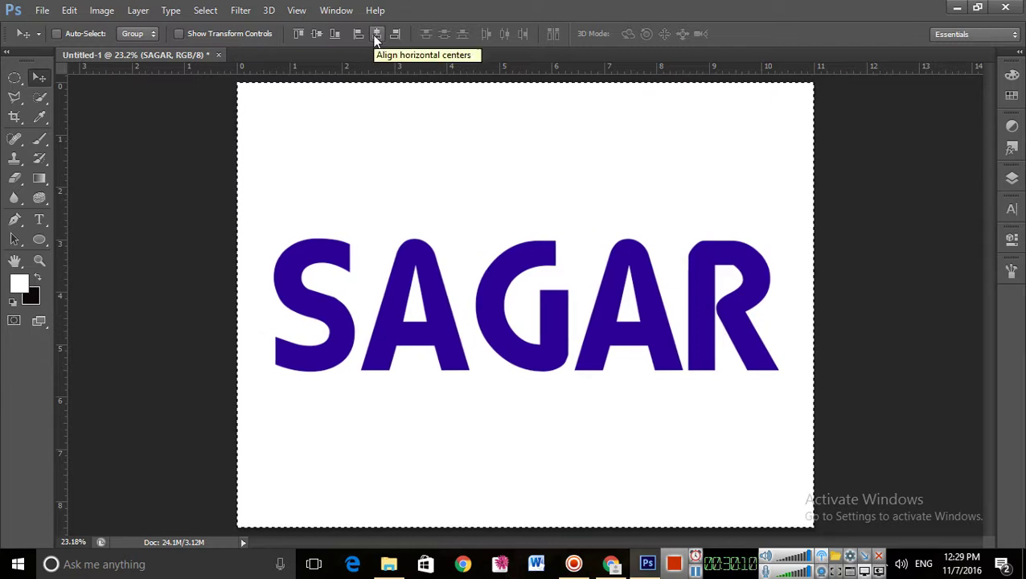
key(ctrl+d)
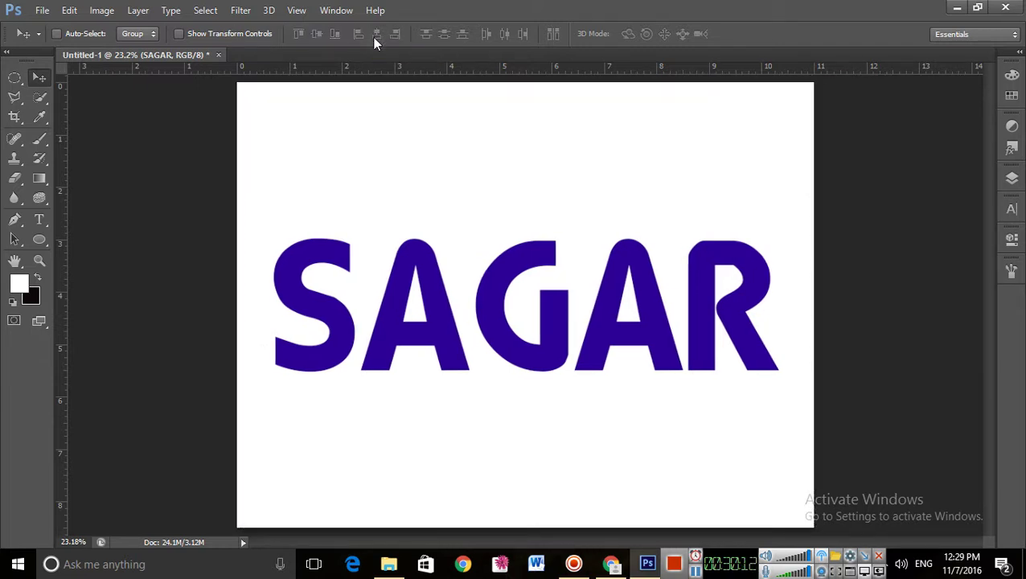
click(1012, 179)
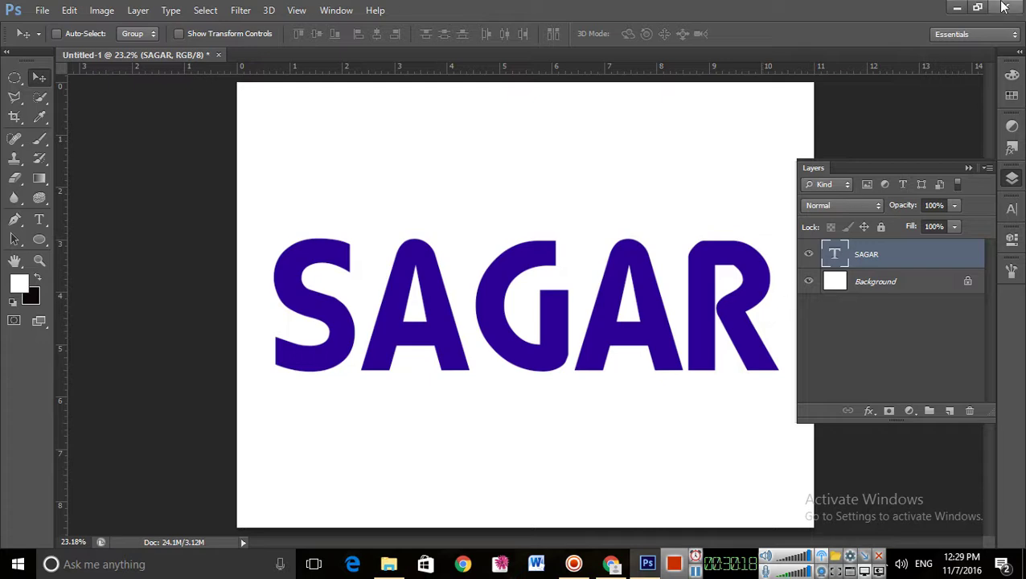
Place the image Abstraction-light-neon-glitter-hd-wallpapers.jpg from the File Explorer folder above the text in the Photoshop document
click(957, 7)
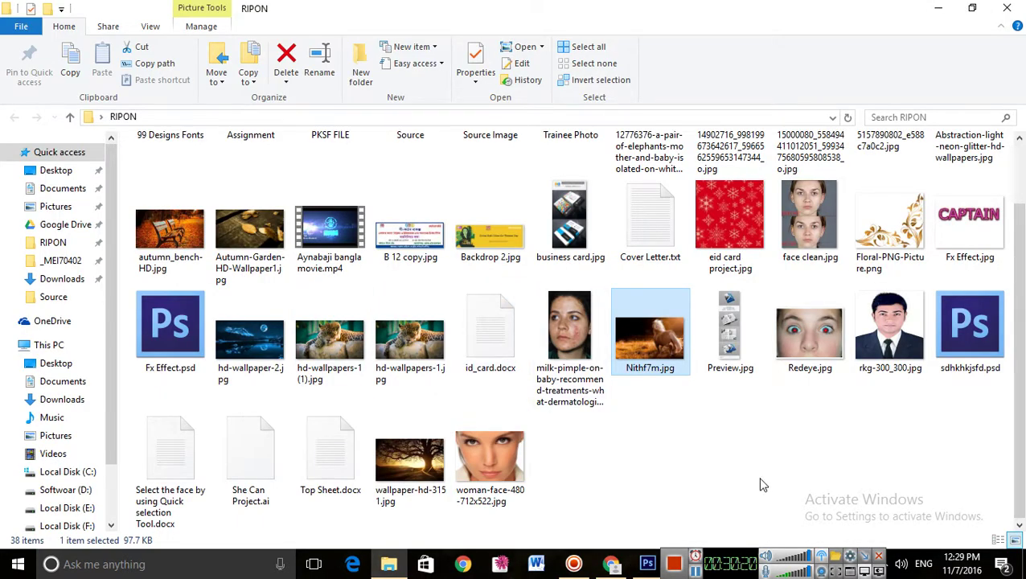
scroll(773, 485, up, 1)
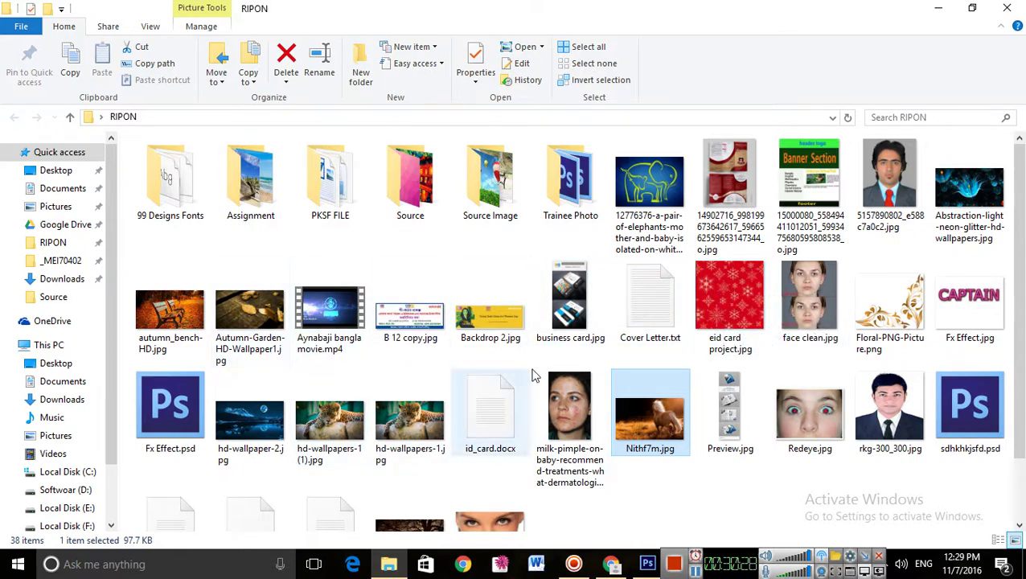
scroll(591, 410, down, 1)
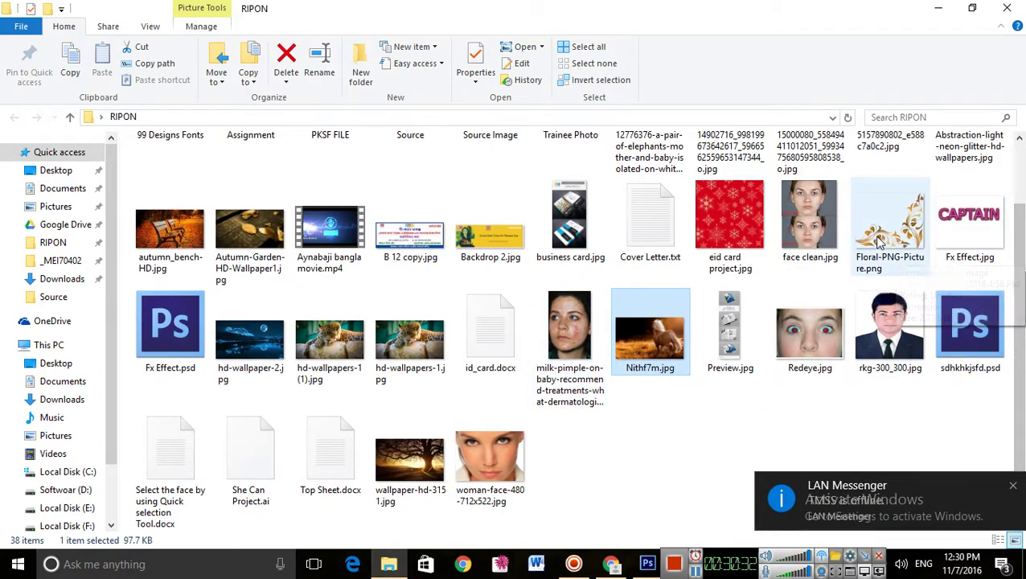
scroll(881, 242, up, 1)
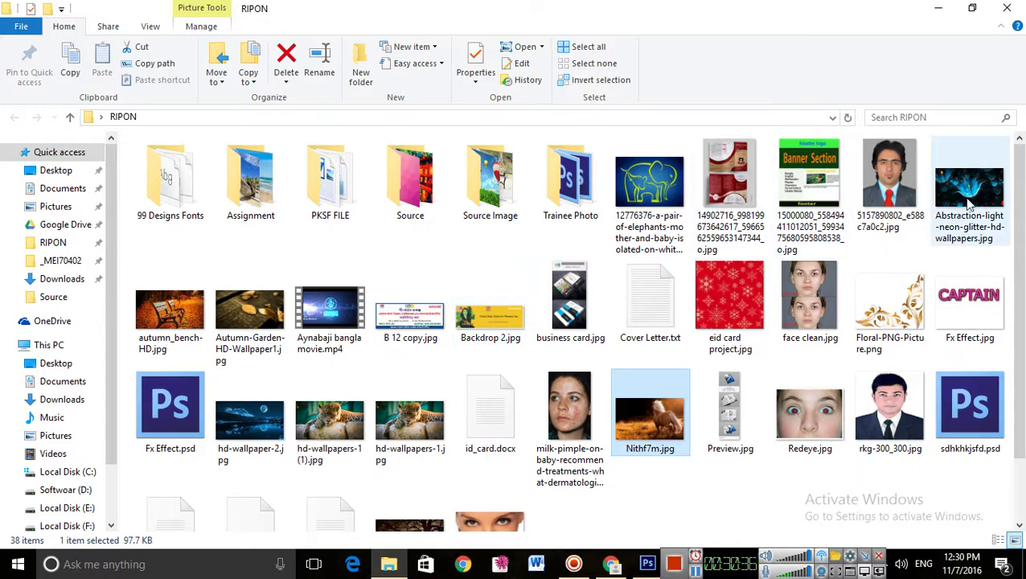
drag(970, 205, 568, 342)
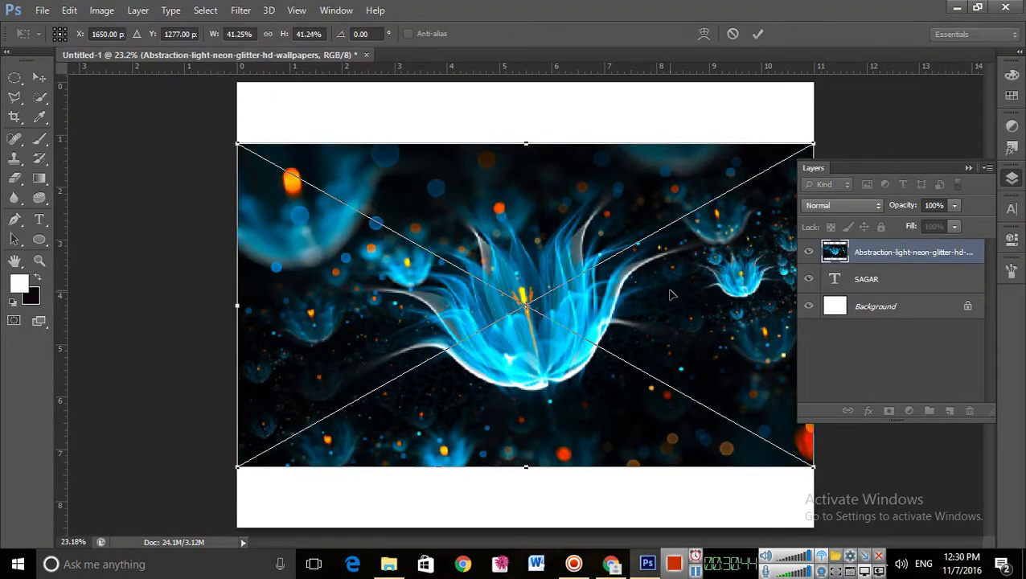
key(Return)
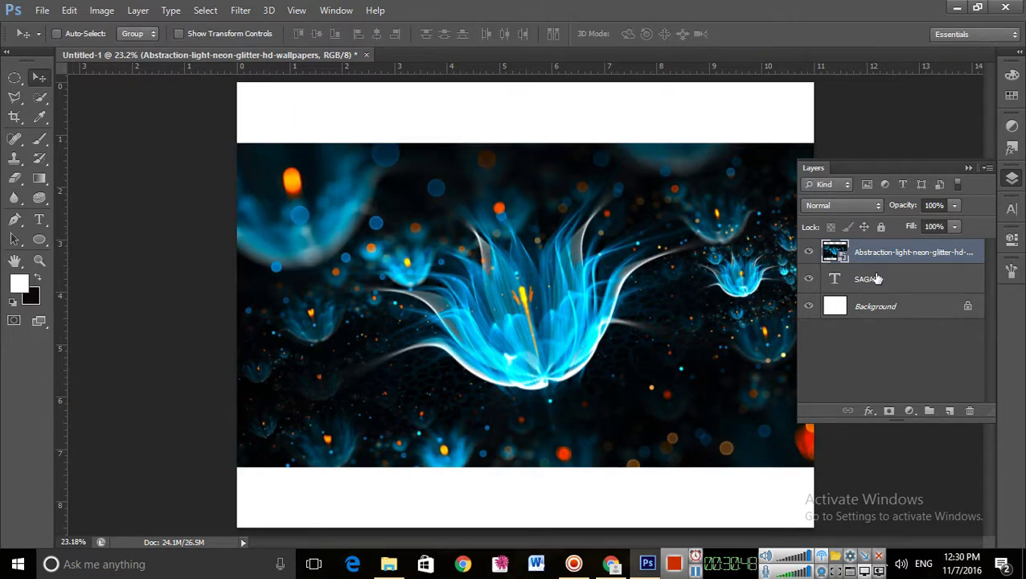
Create a clipping mask from the placed image onto the text layer and shift the image within the letters
click(988, 167)
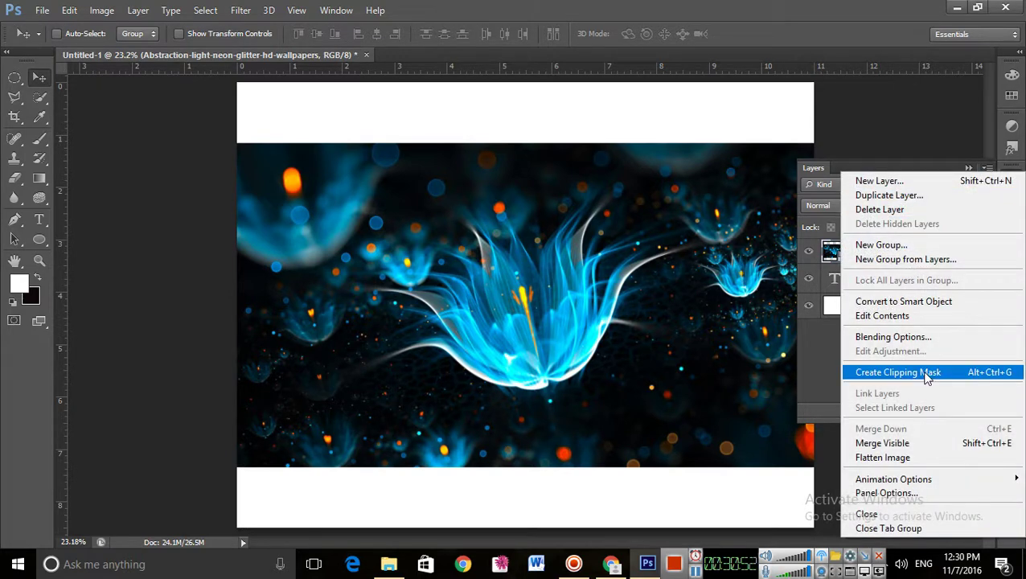
click(926, 376)
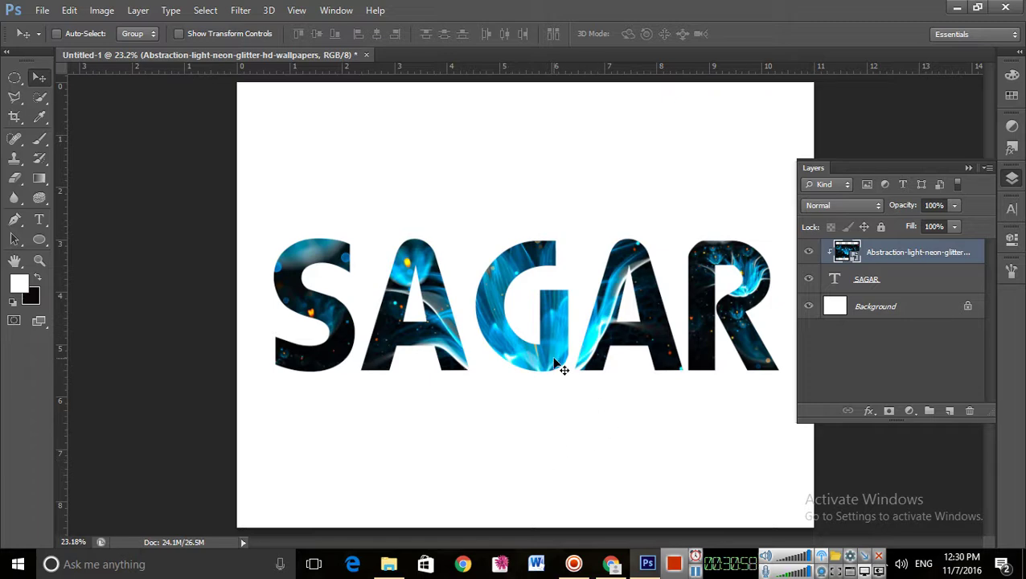
mouse_move(560, 370)
mouse_down()
mouse_move(596, 386)
mouse_move(642, 367)
mouse_move(561, 363)
mouse_up()
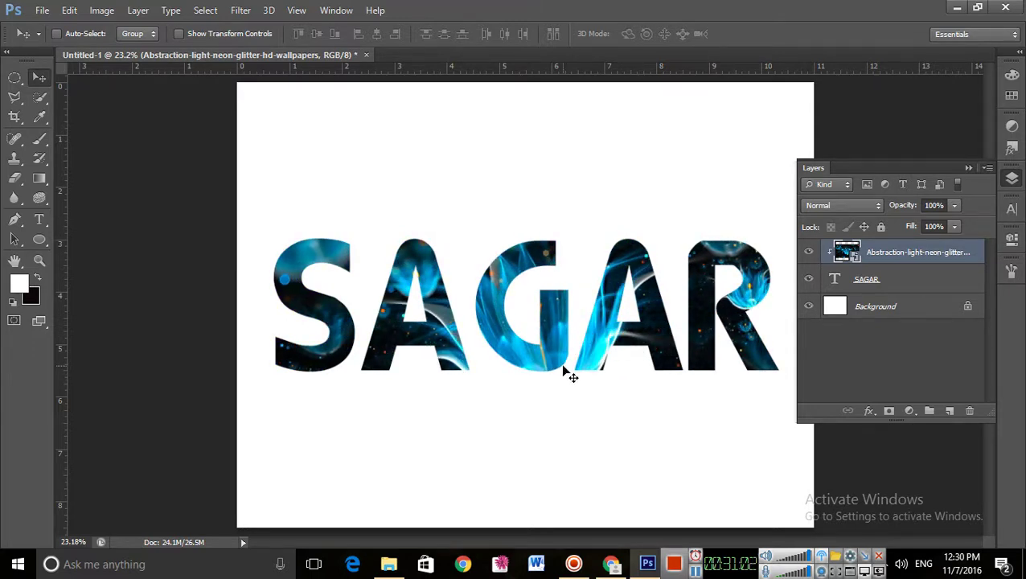
Try the Hard Light blend mode on the clipped image and set it back to Normal
click(843, 206)
scroll(842, 215, down, 5)
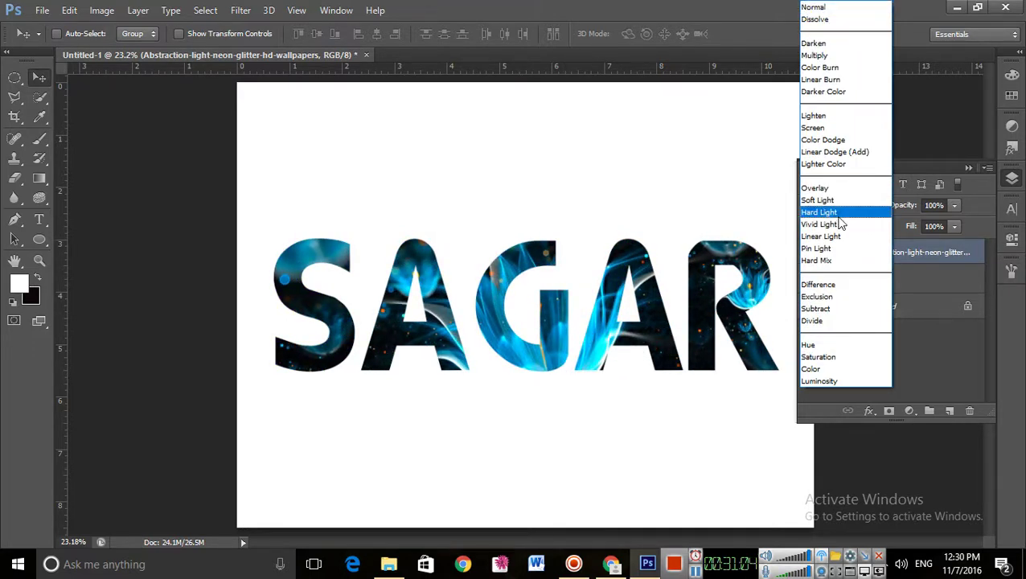
click(836, 213)
click(856, 206)
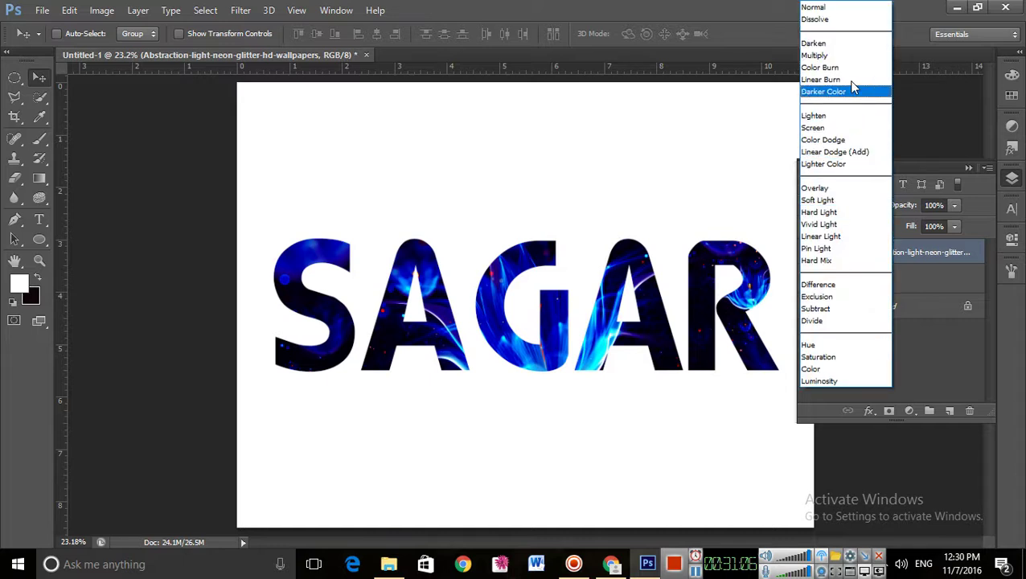
click(838, 7)
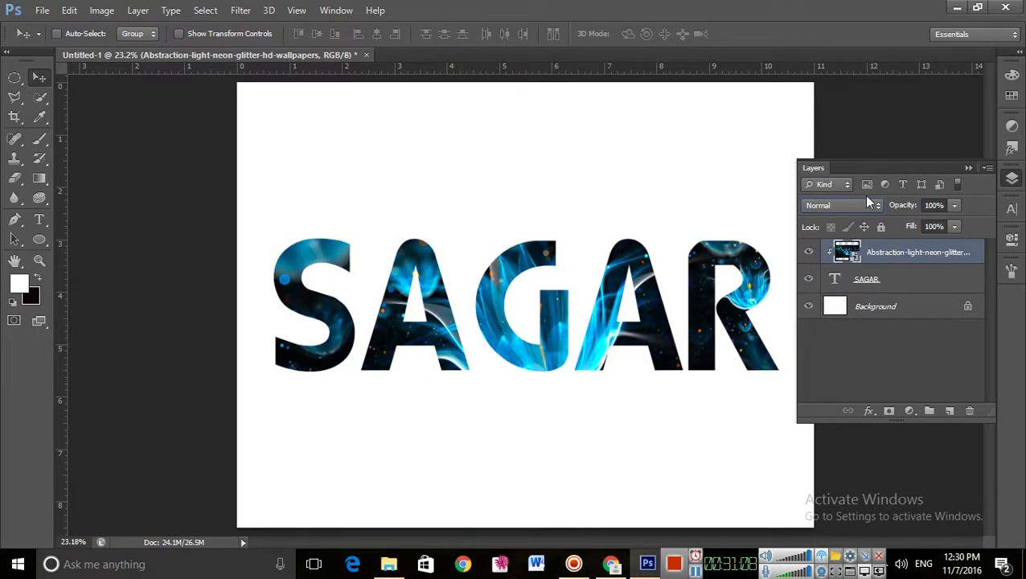
Preview the clipped image's blend modes from Darken through Color Burn, Screen and Lighter Color, stopping at Soft Light
scroll(867, 196, down, 2)
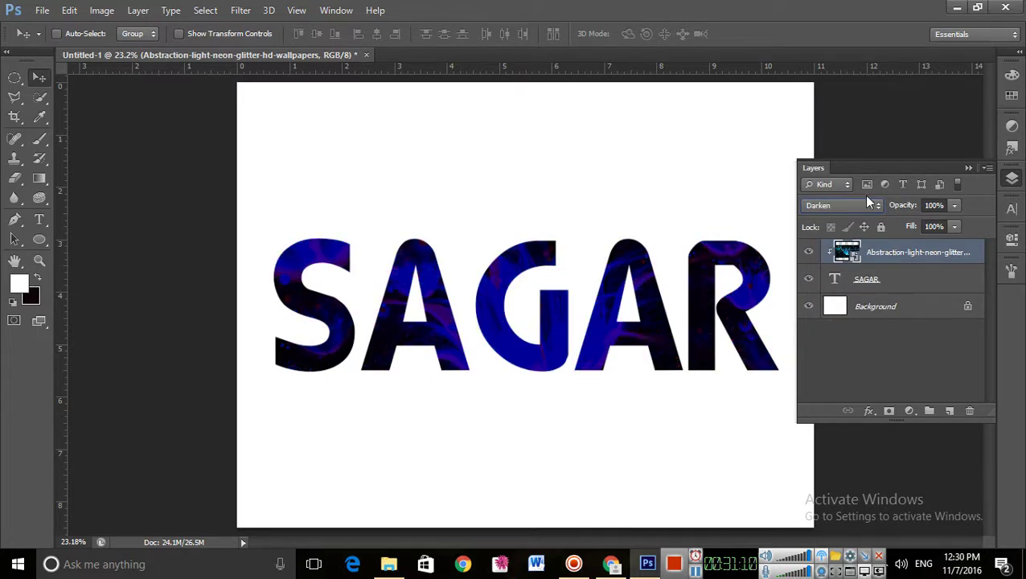
scroll(867, 201, down, 2)
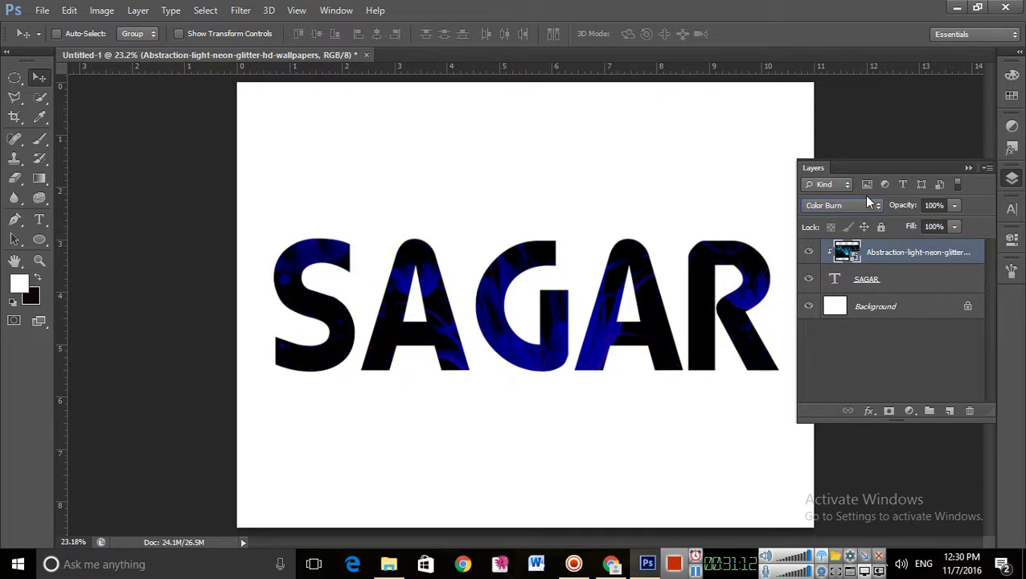
scroll(867, 201, down, 4)
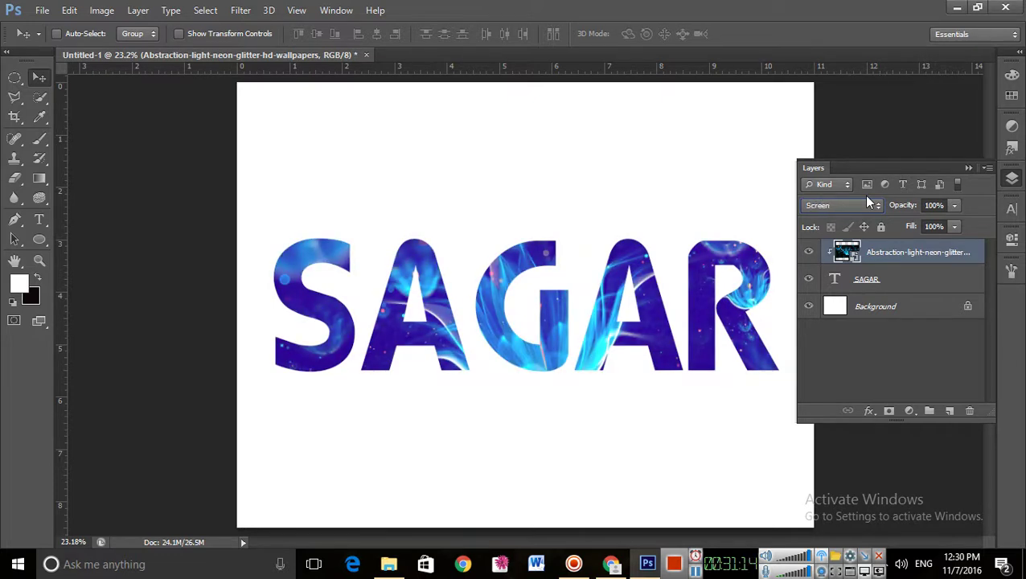
scroll(867, 201, down, 3)
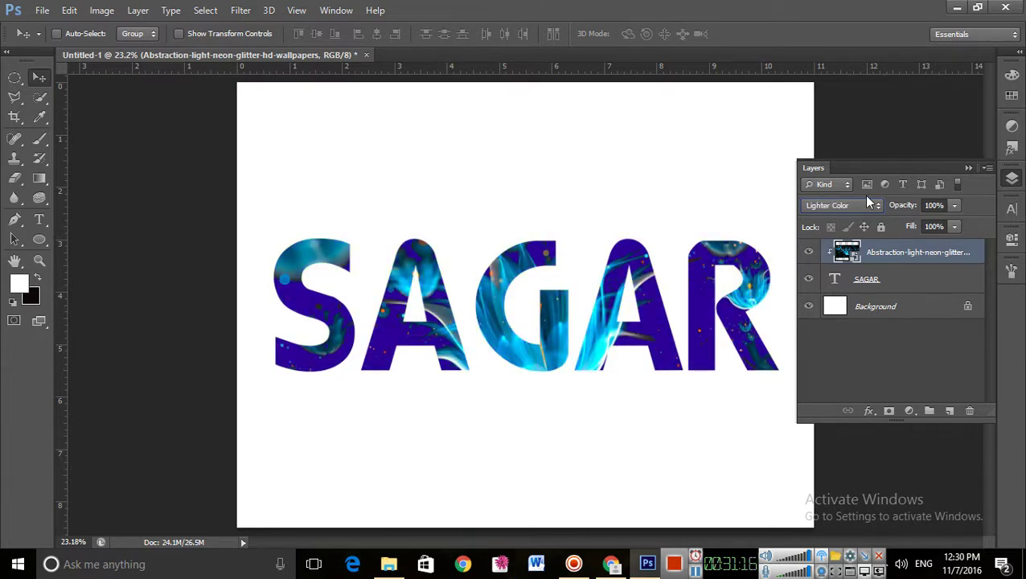
scroll(867, 201, down, 2)
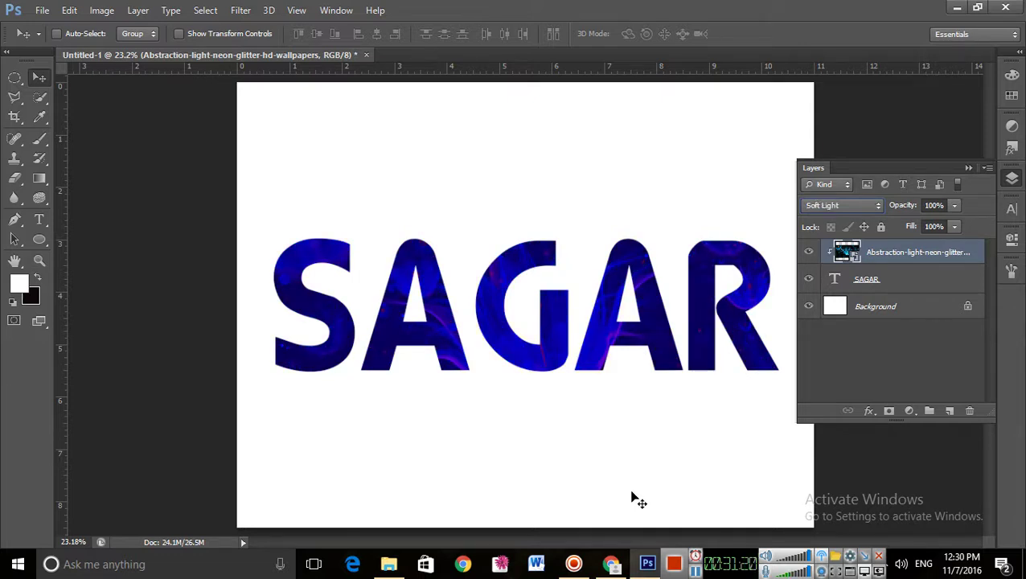
Select all the letters of the text layer beneath the clipped image and recolour them bright red, ef000b
click(875, 279)
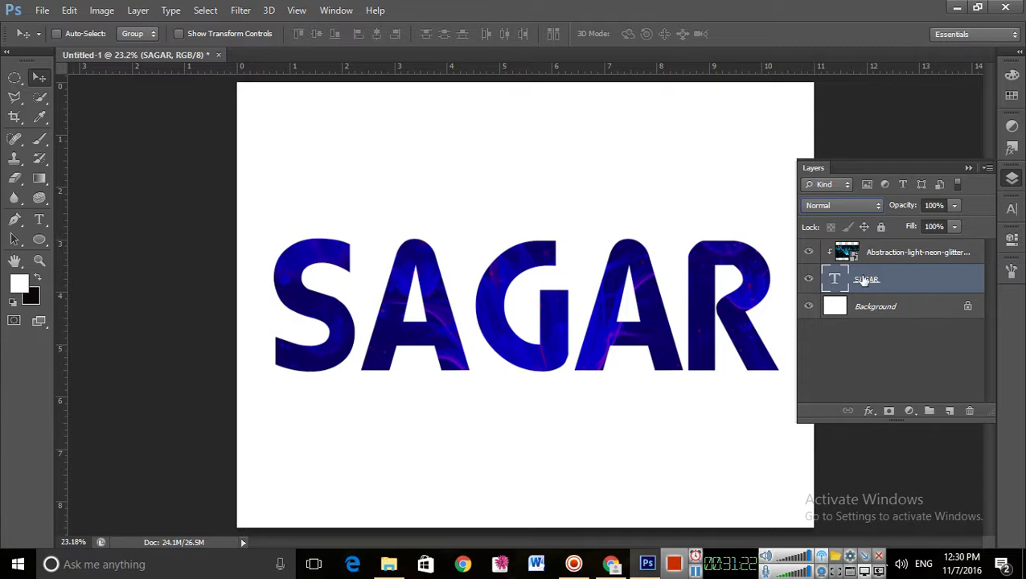
click(39, 219)
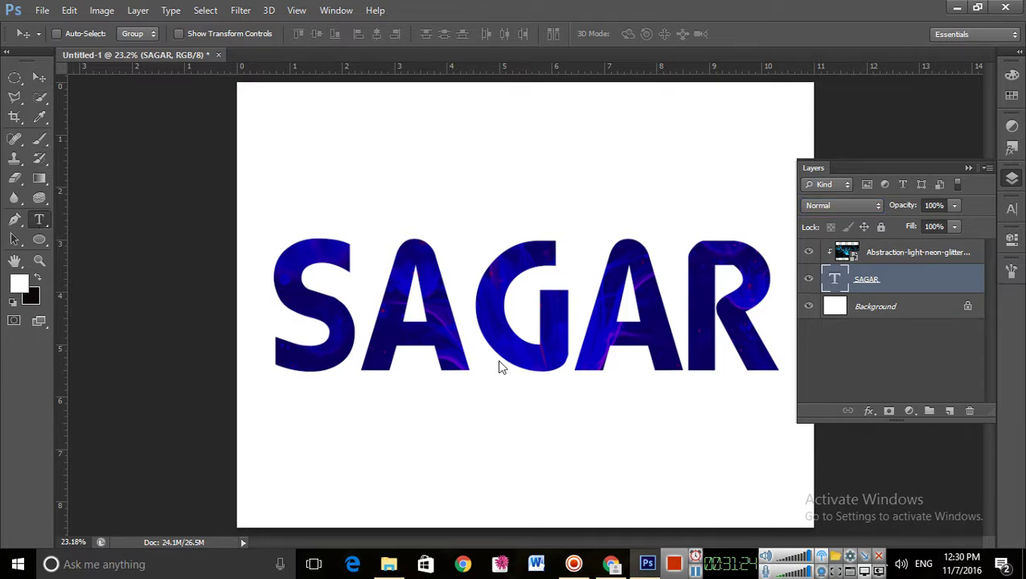
click(505, 320)
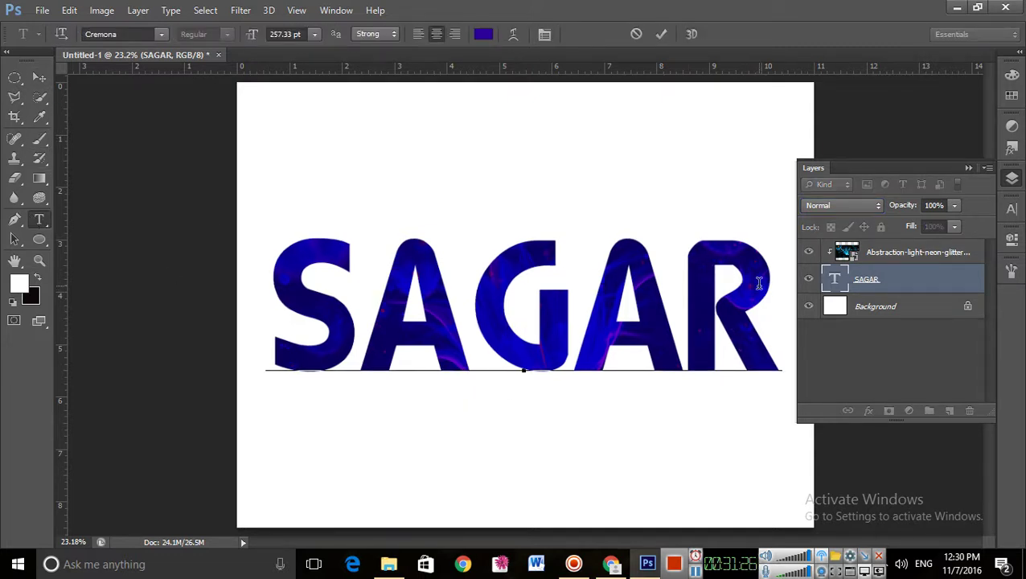
key(ctrl+a)
click(484, 34)
drag(686, 210, 662, 191)
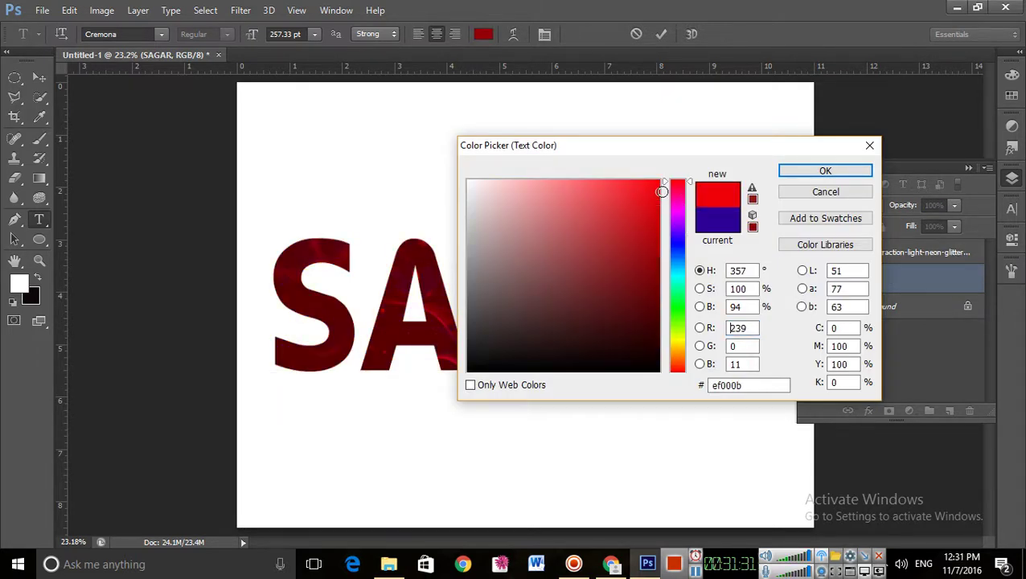
click(823, 171)
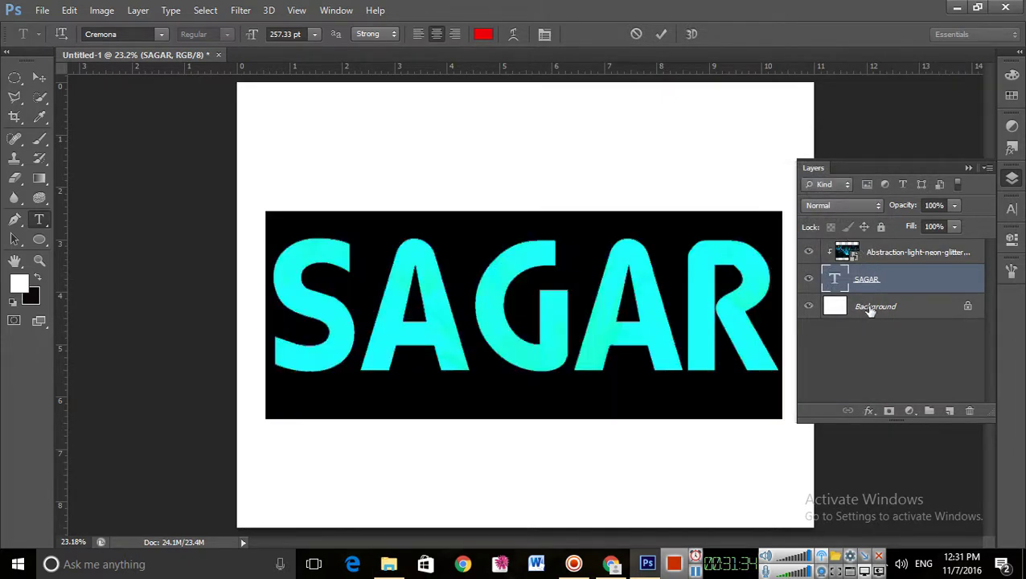
click(551, 250)
Select the clipped image's layer and preview its blend modes over the red text from Darken to Lighten
click(847, 252)
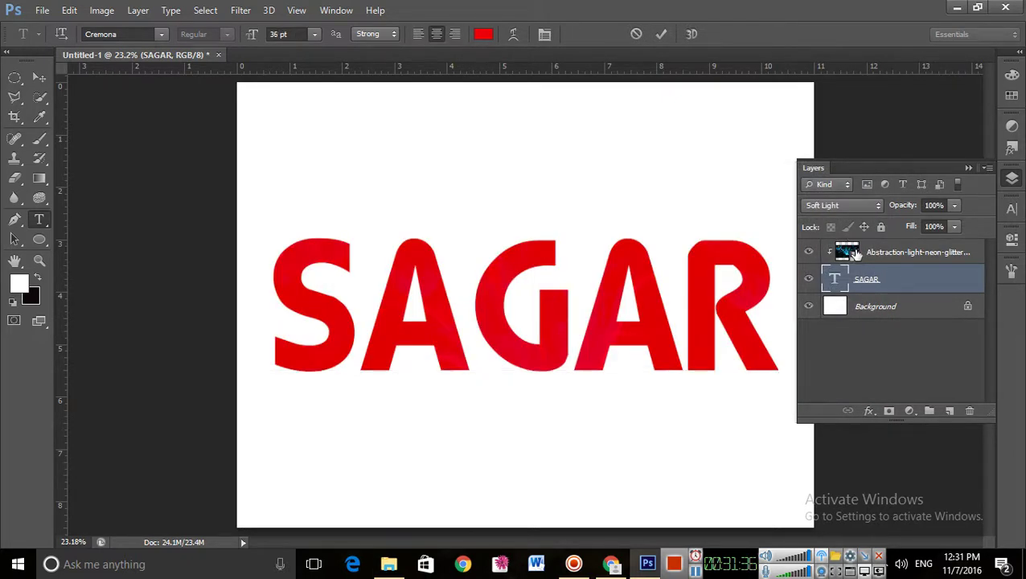
click(847, 205)
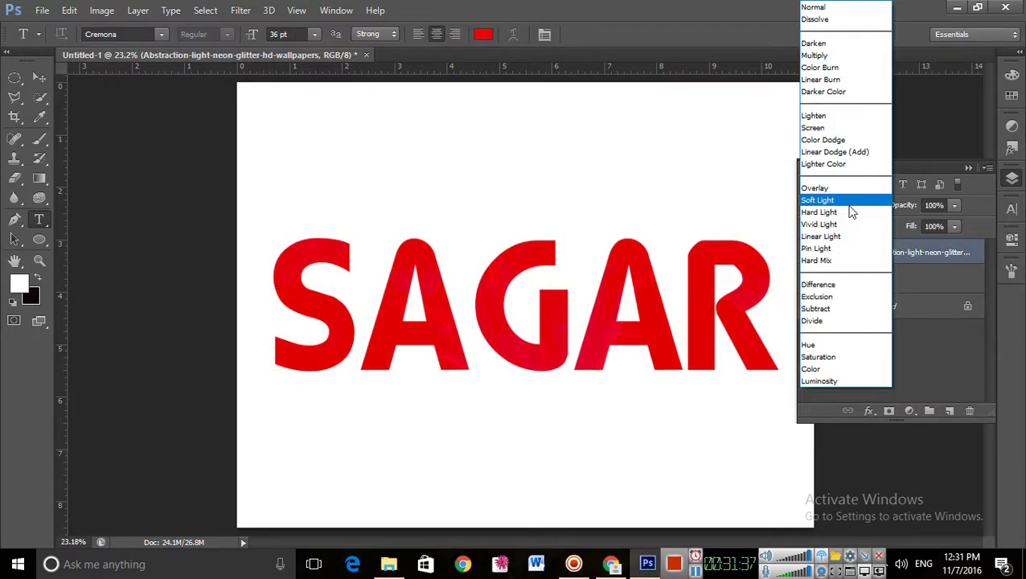
click(834, 41)
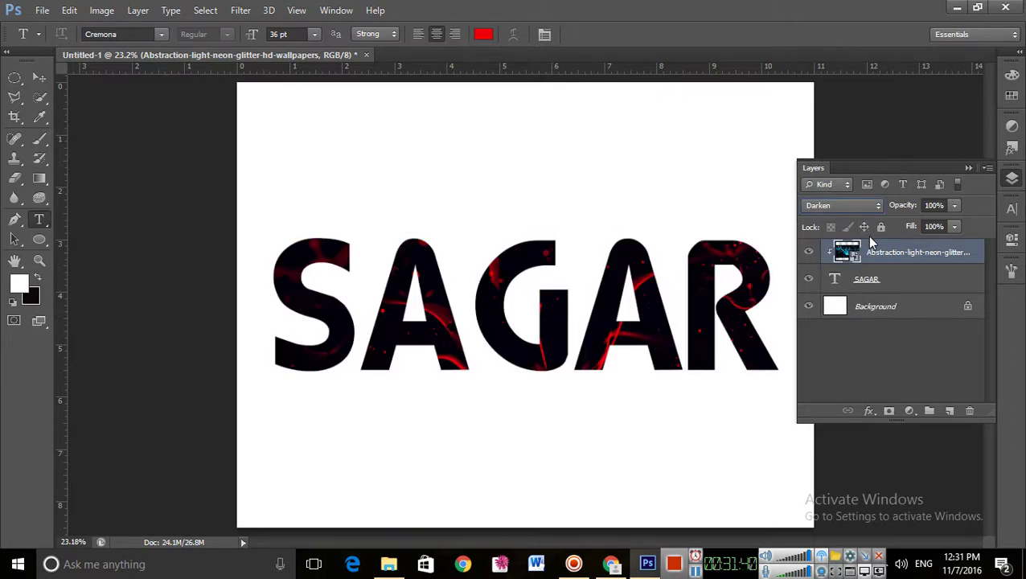
key(shift+plus)
key(shift+plus)
key(shift+plus)
key(shift+plus)
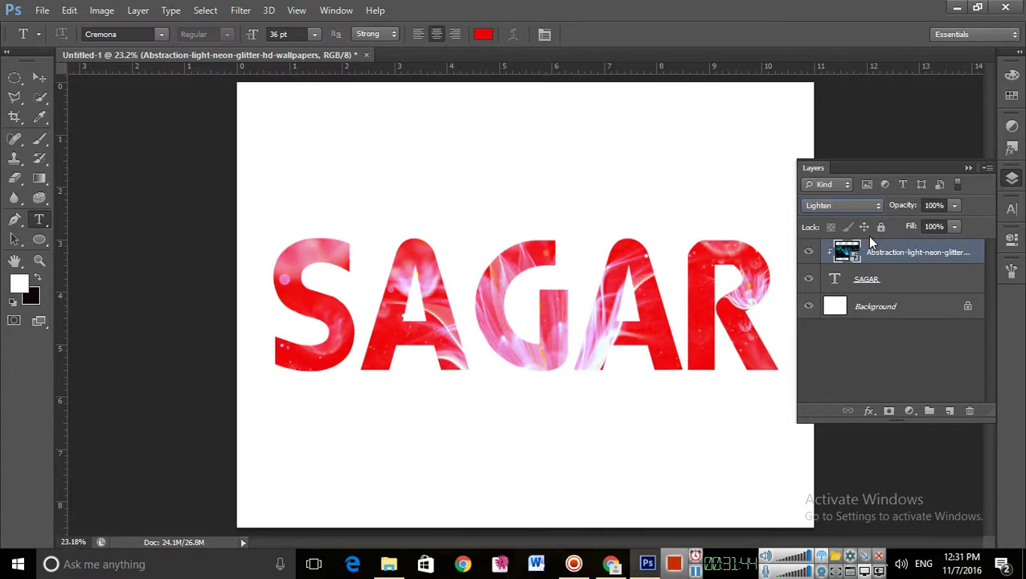
Advance the clipped image's blend mode past Soft Light to Hard Light, and reposition the image within the letters
key(shift+plus)
key(shift+plus)
key(shift+plus)
key(shift+plus)
key(shift+plus)
key(shift+plus)
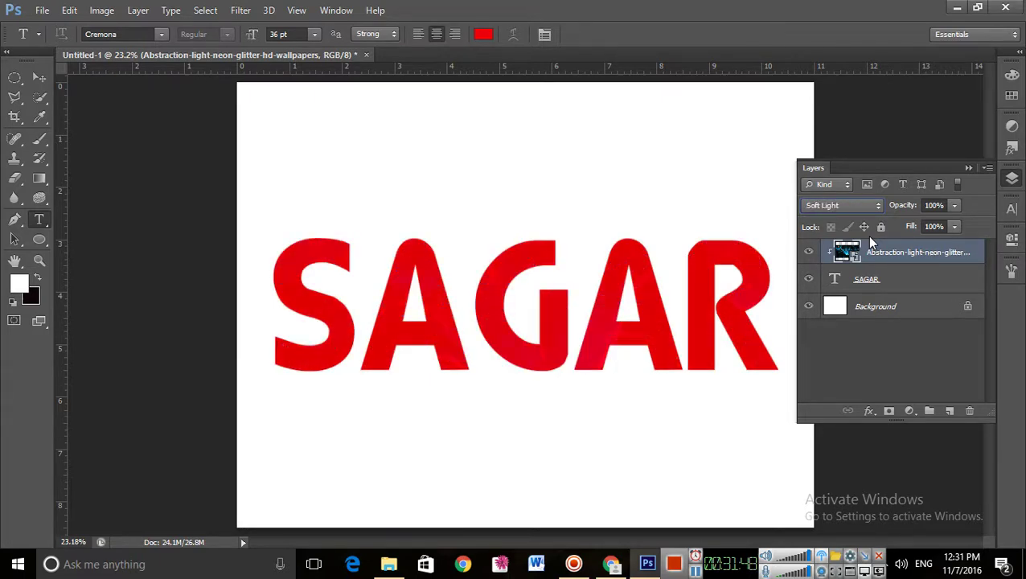
key(shift+plus)
key(shift+plus)
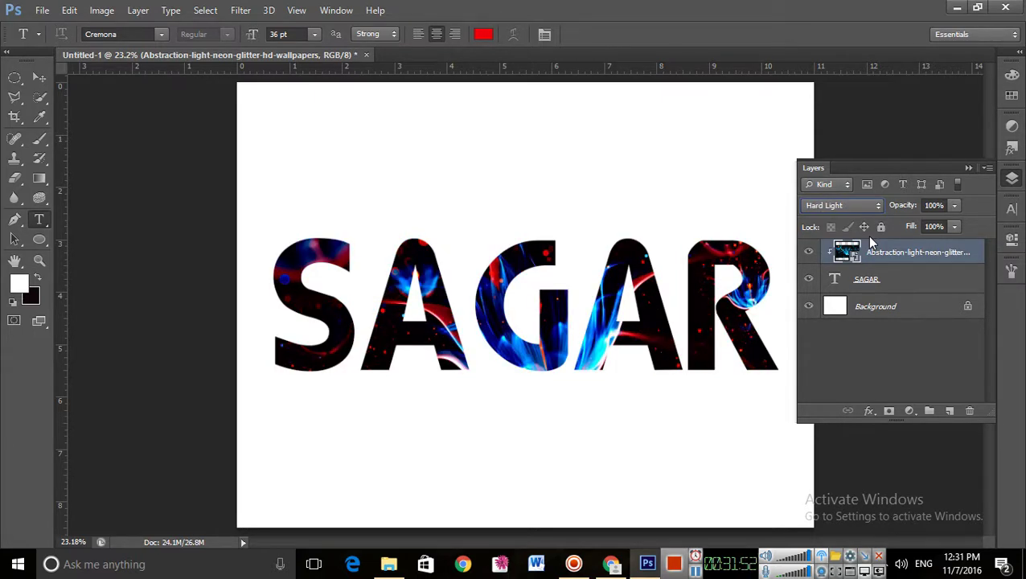
key(shift+plus)
click(39, 79)
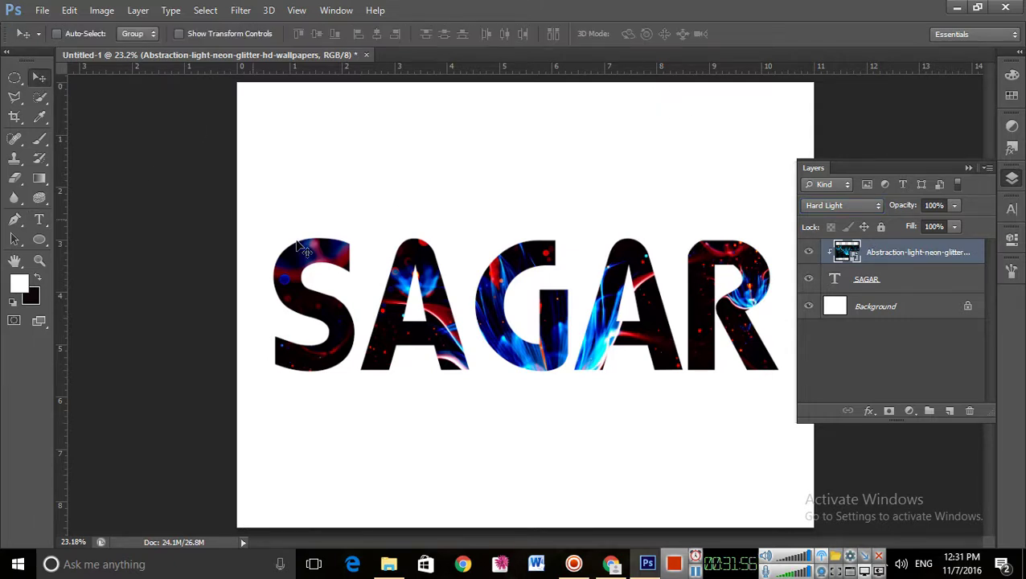
drag(505, 341, 531, 347)
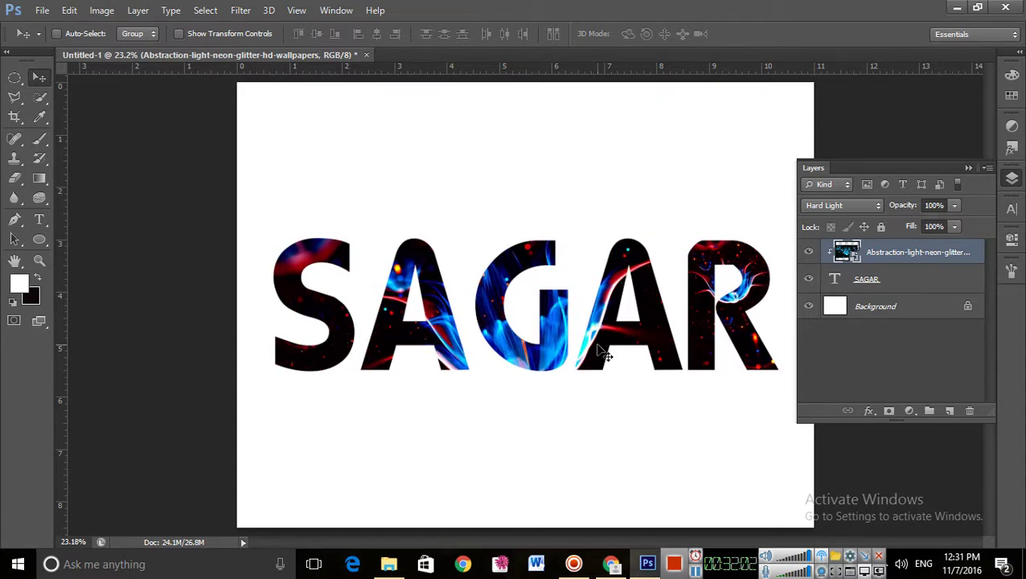